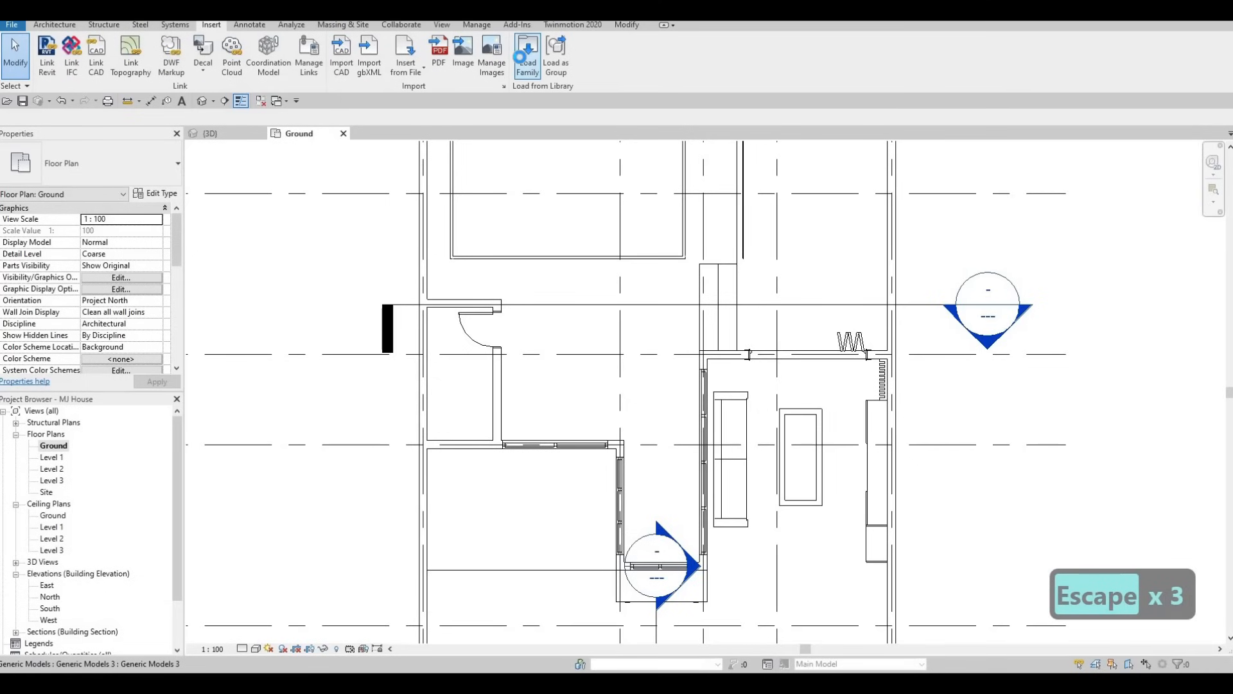
Load the M_Washer_Dryer_Combo family from the Mid-Range folder of the domestic Specialty Equipment library
left_click(525, 71)
scroll(726, 322, "down", 2)
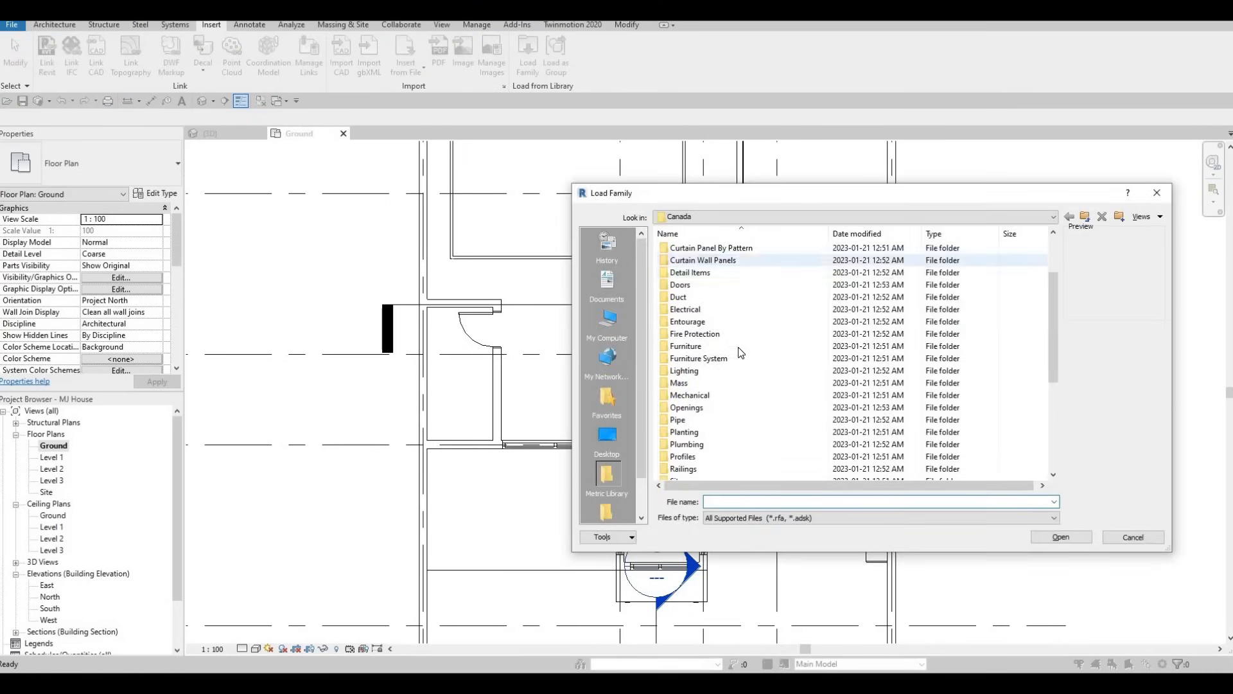
scroll(740, 369, "down", 1)
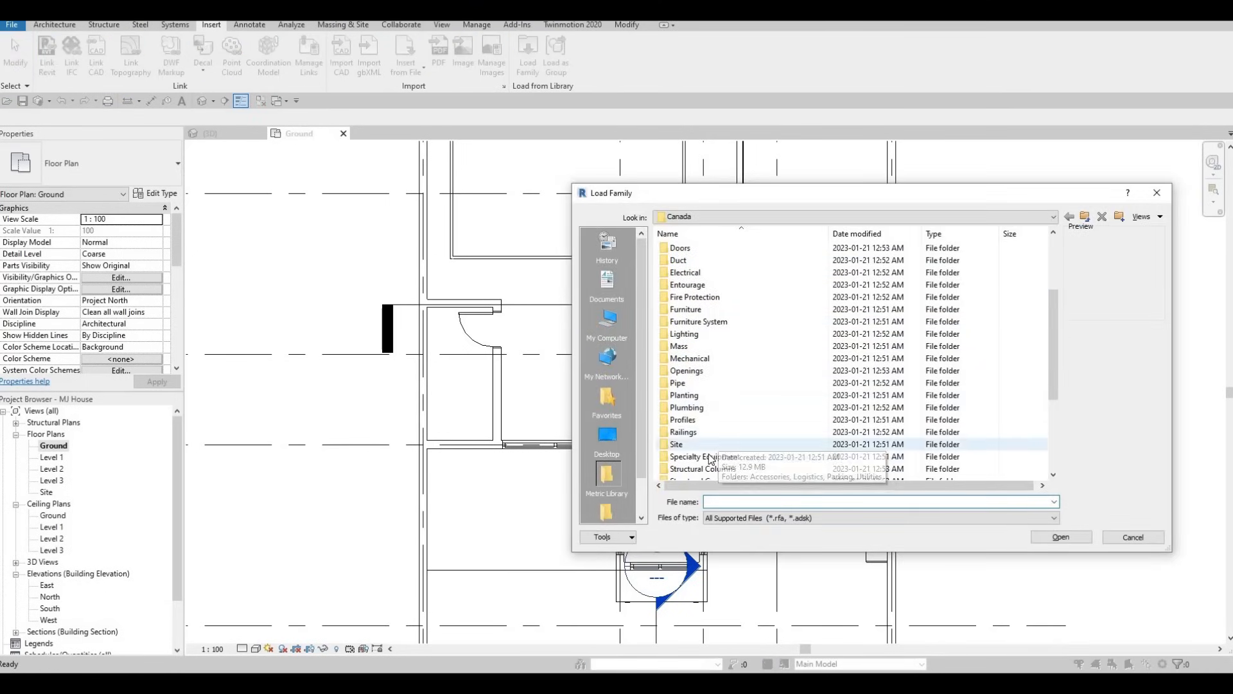
double_click(714, 456)
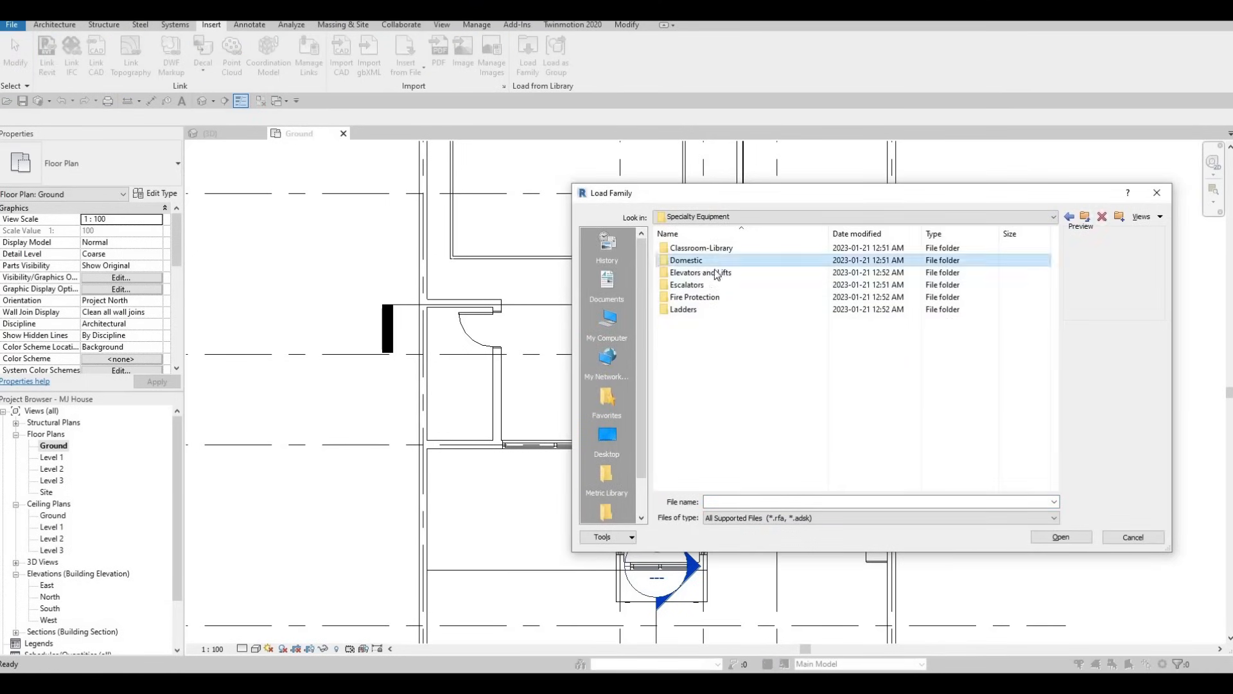
double_click(706, 260)
double_click(707, 261)
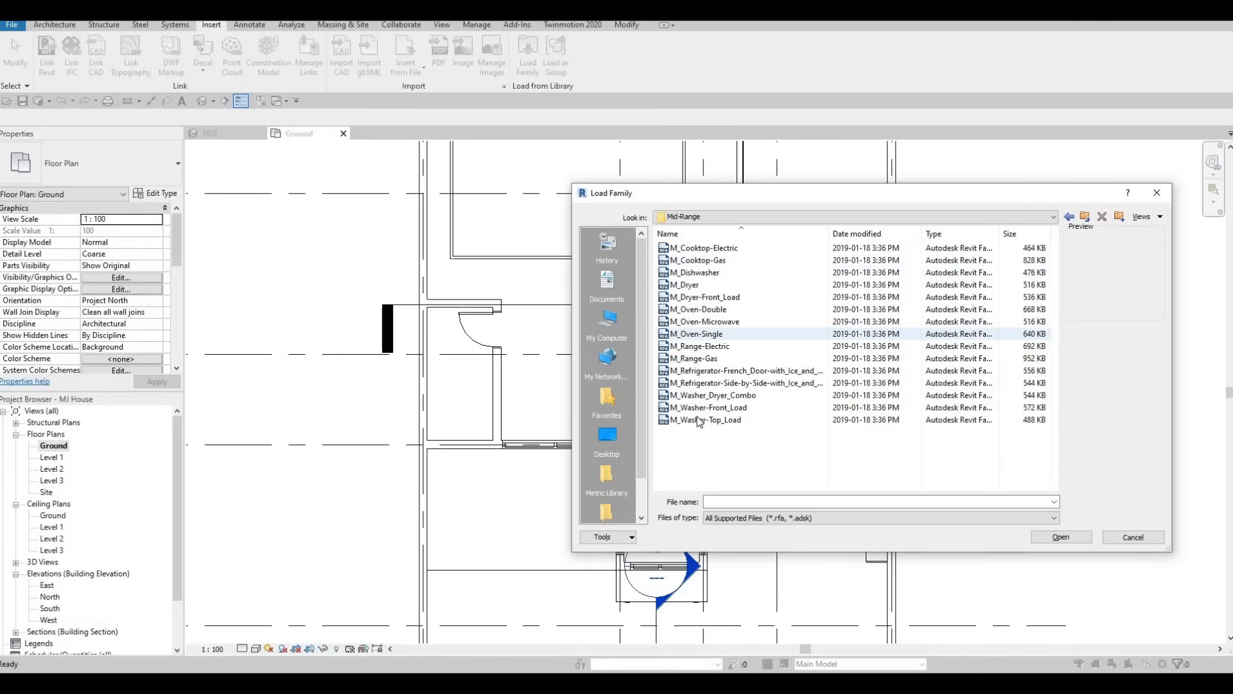
left_click(713, 395)
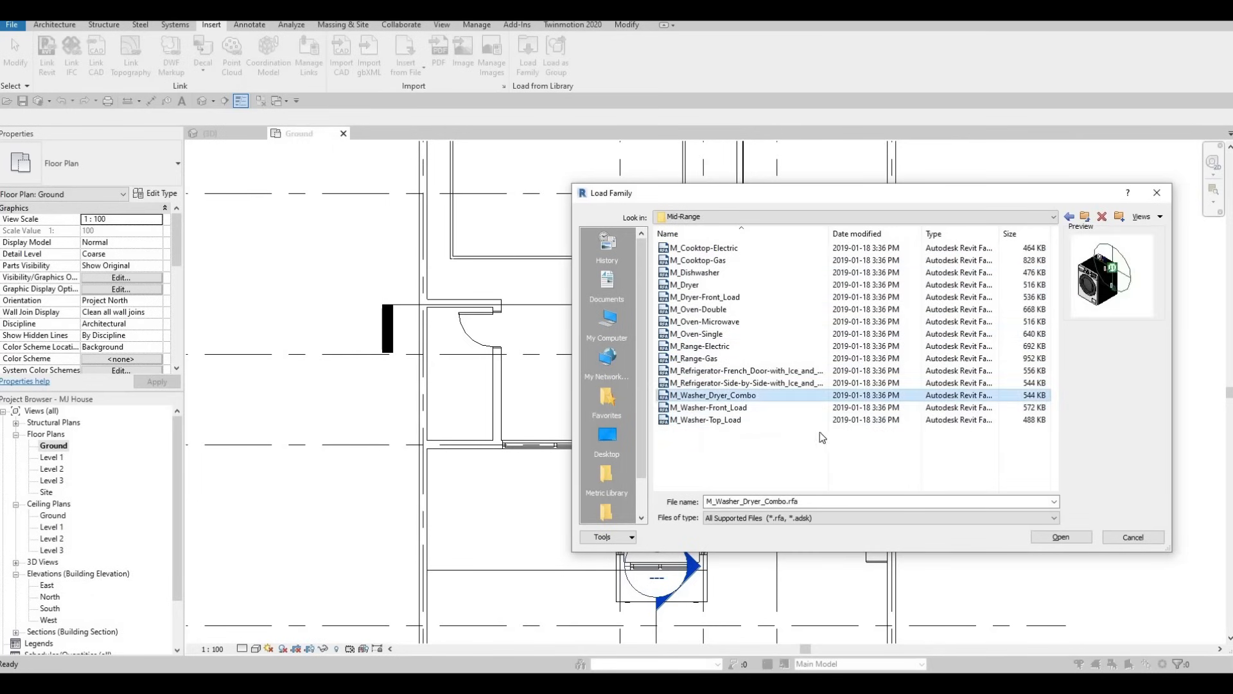
left_click(1054, 537)
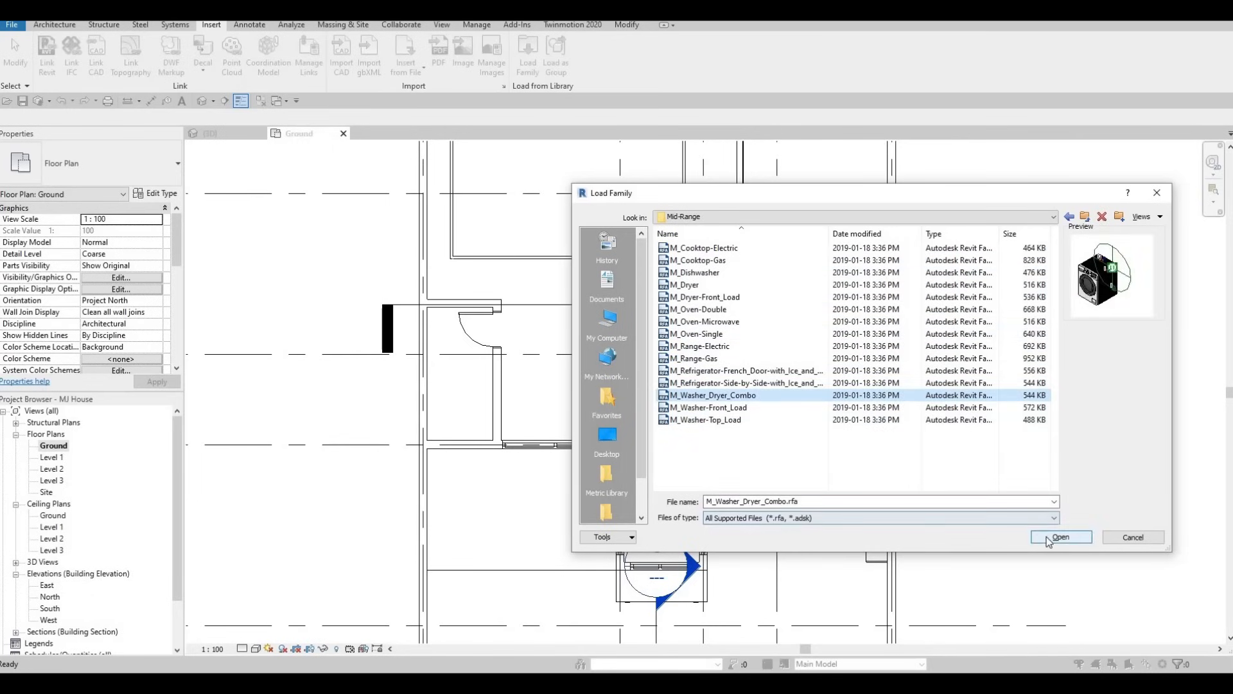
Place the 600mm washer-dryer on the Ground plan, rotated against the exterior wall in the small room's lower corner
key("c")
key("m")
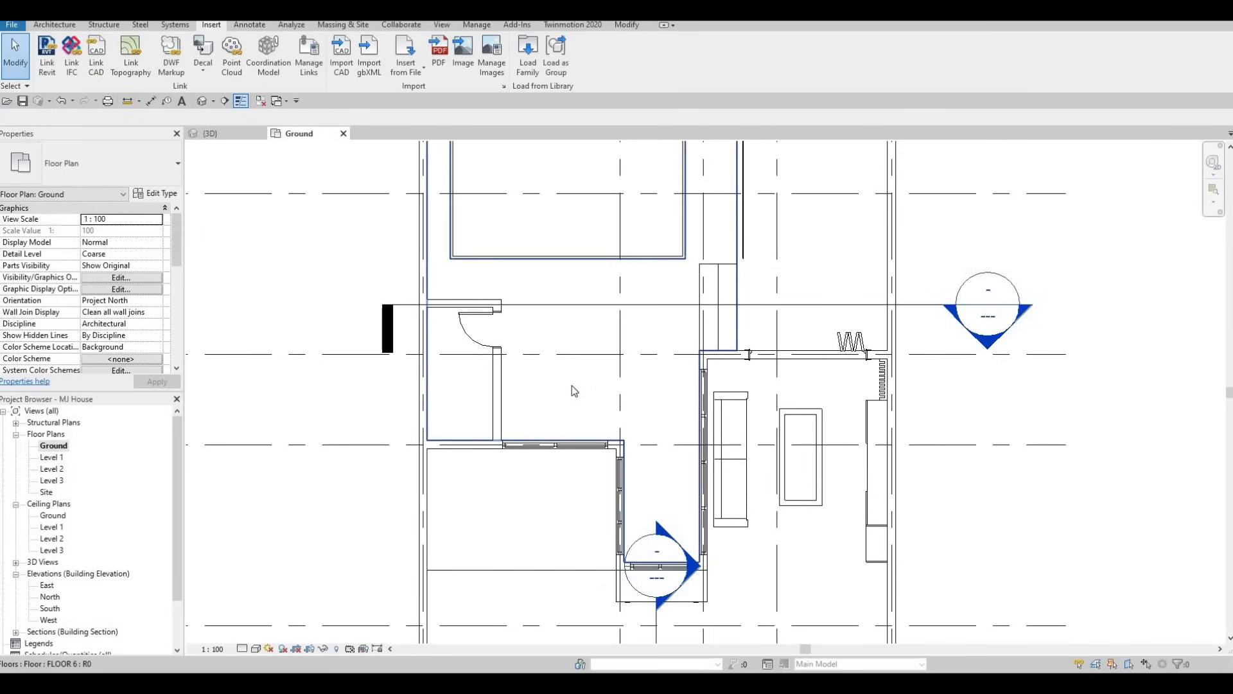
key("space")
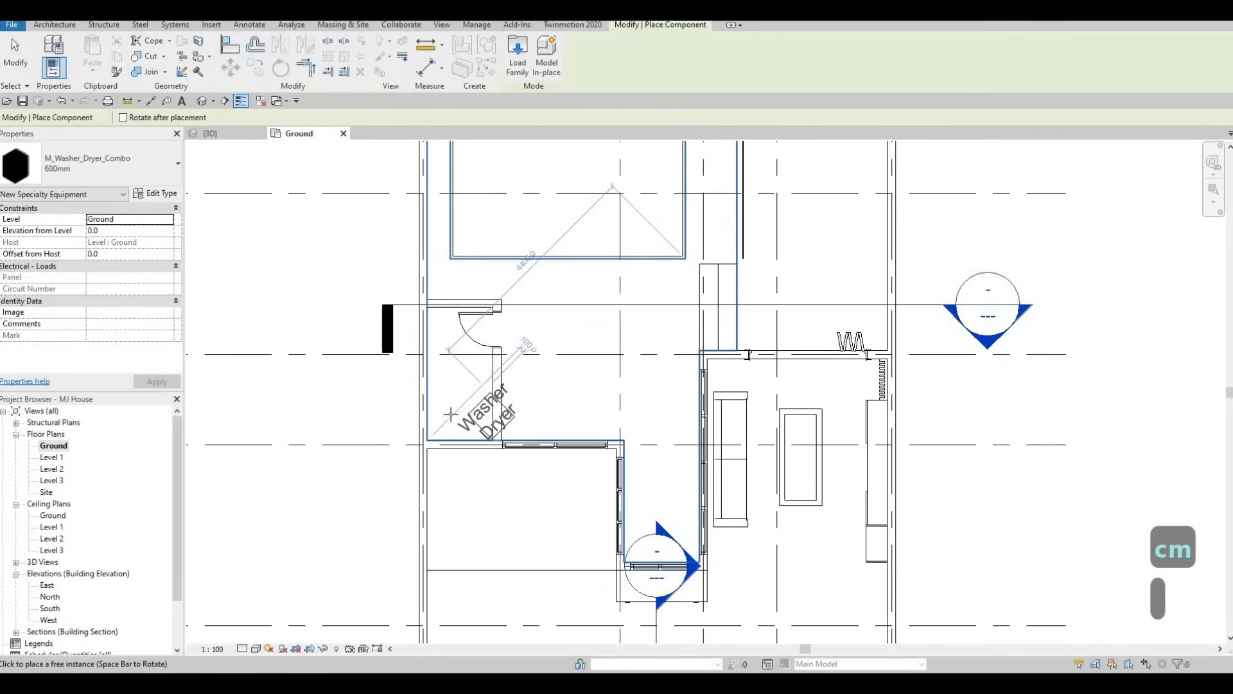
scroll(421, 427, "up", 1)
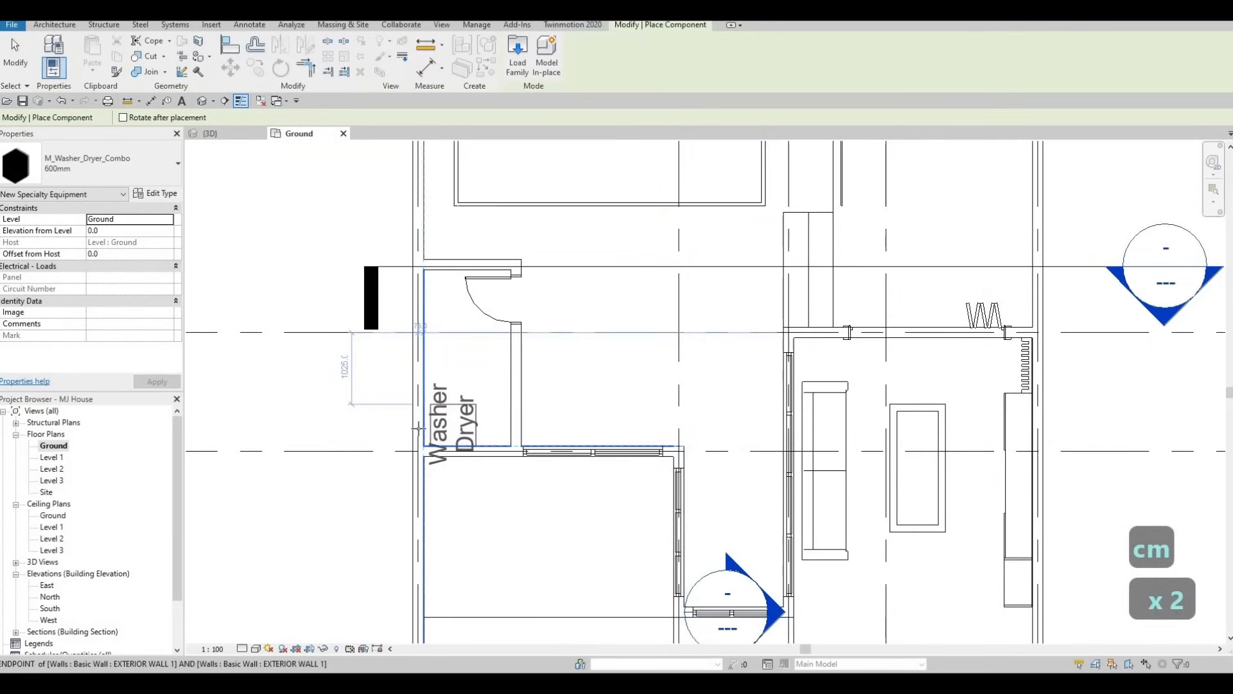
scroll(418, 427, "up", 2)
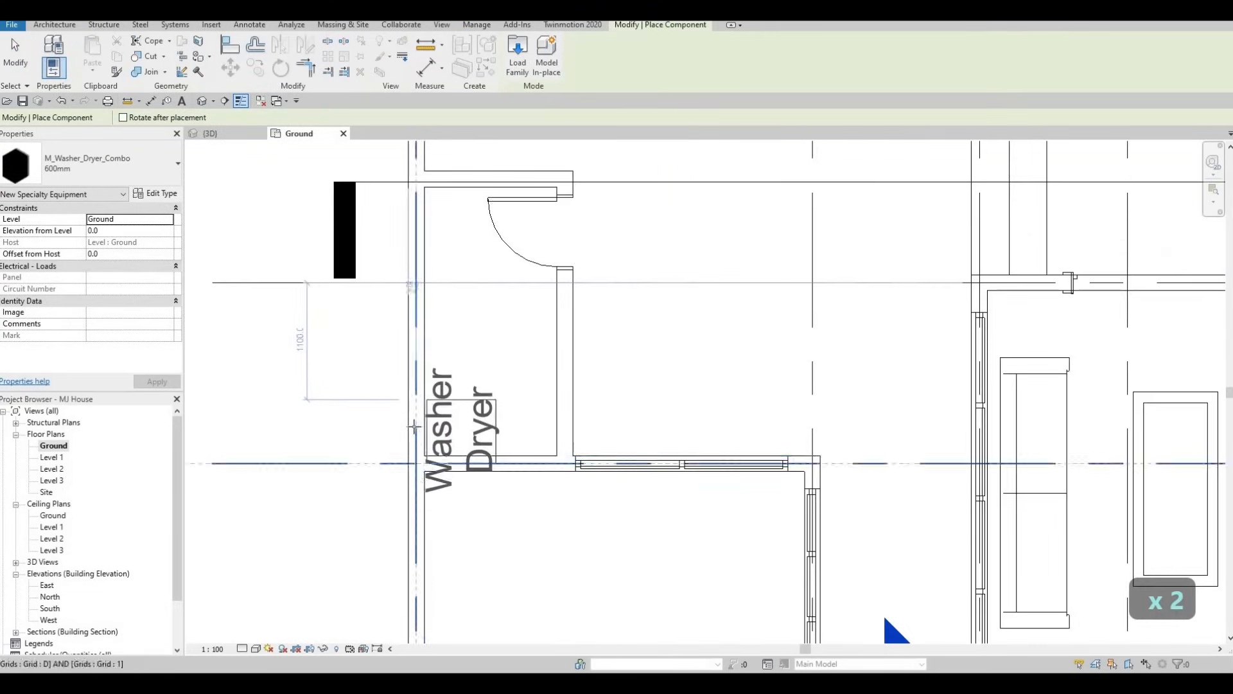
scroll(414, 426, "up", 2)
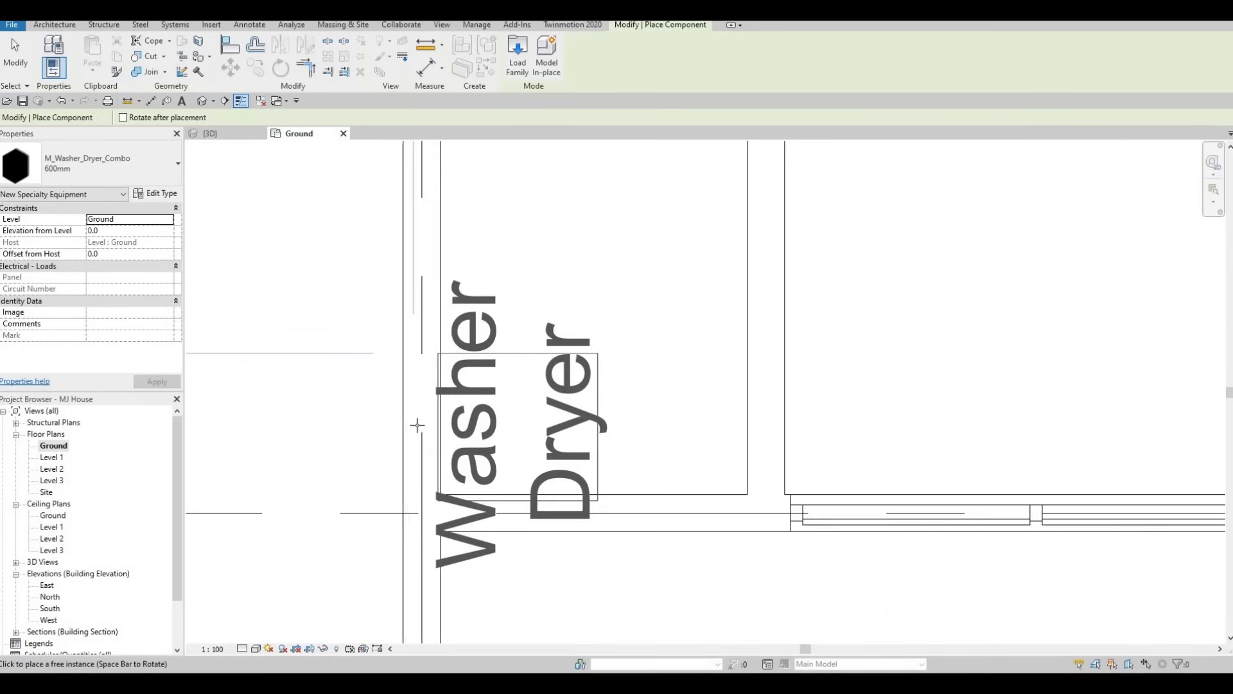
left_click(422, 420)
key("Escape")
key("Escape")
key("Escape")
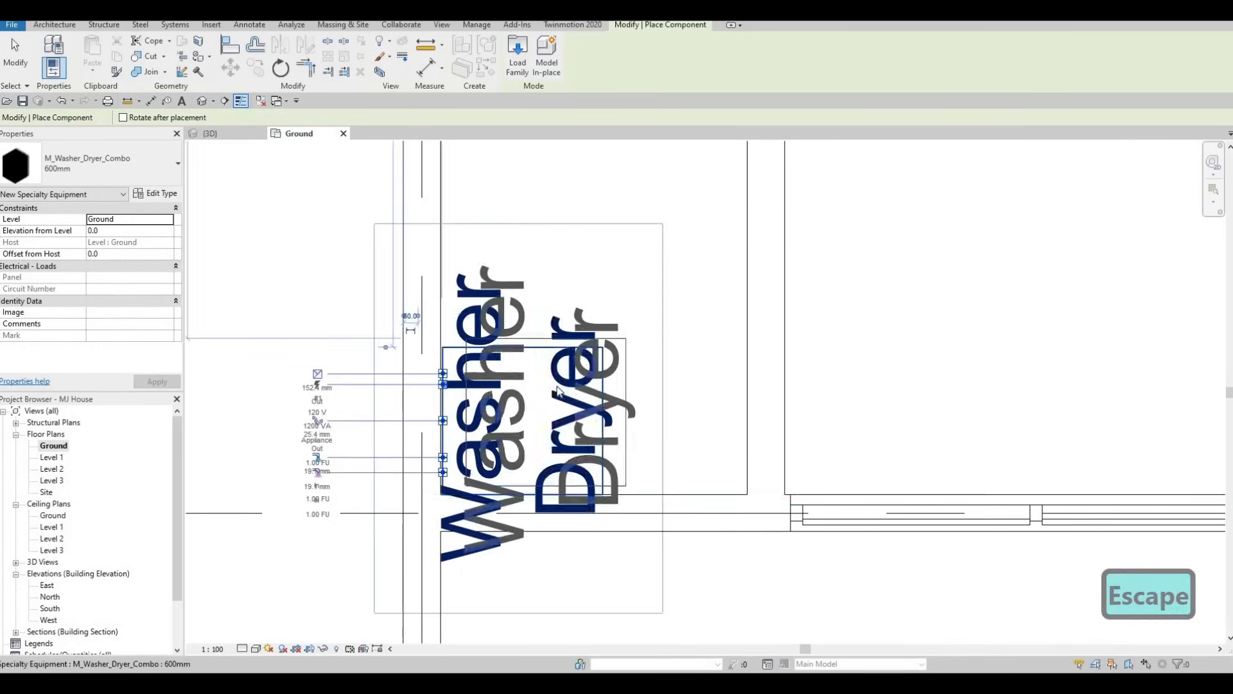
Turn off Show Label in the washer-dryer's type properties
left_click(564, 390)
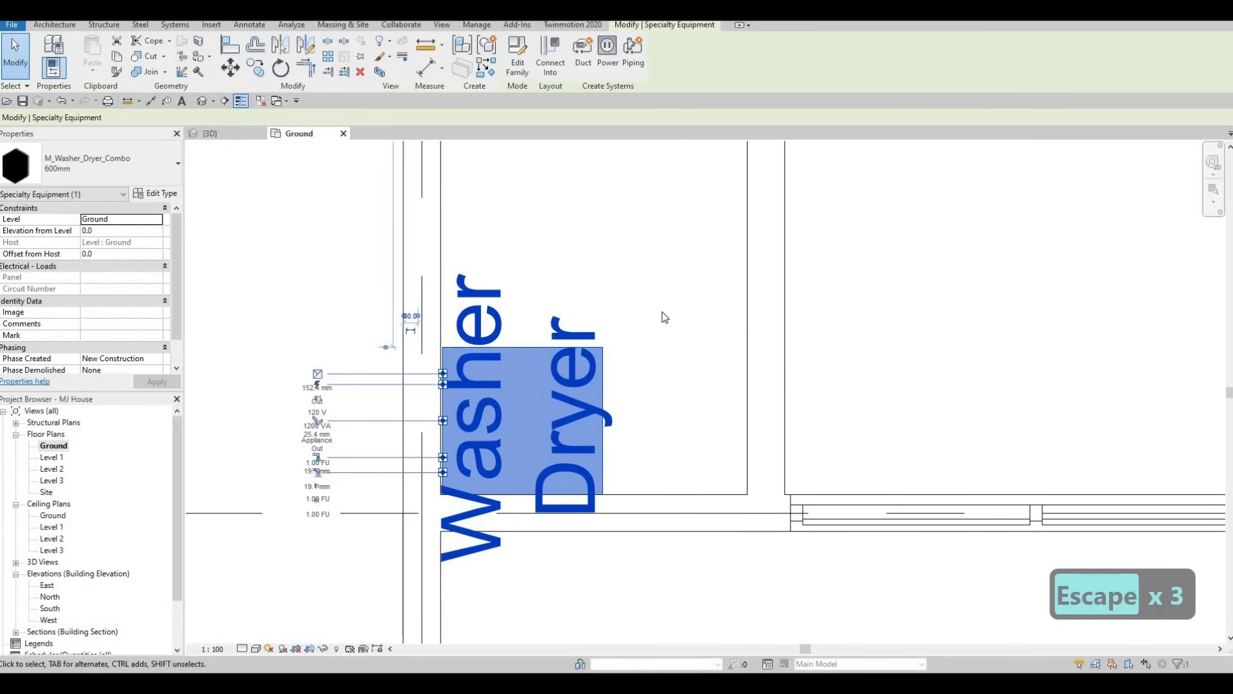
left_click(154, 193)
left_click(734, 300)
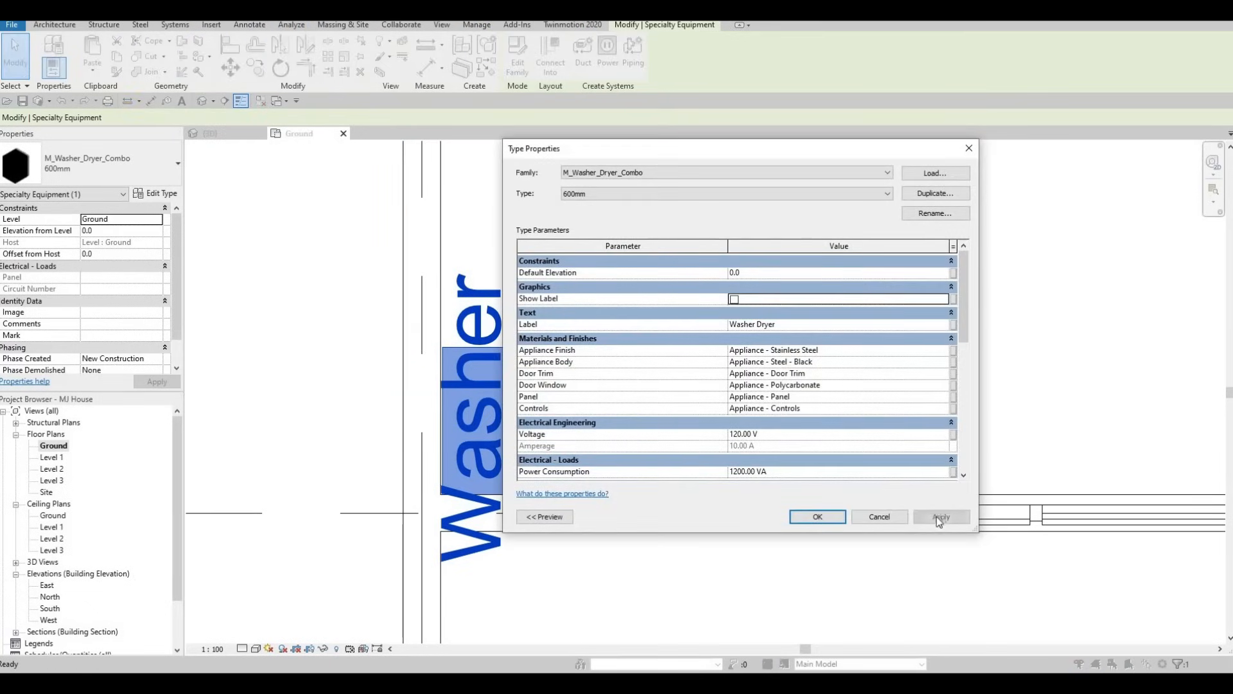
left_click(803, 515)
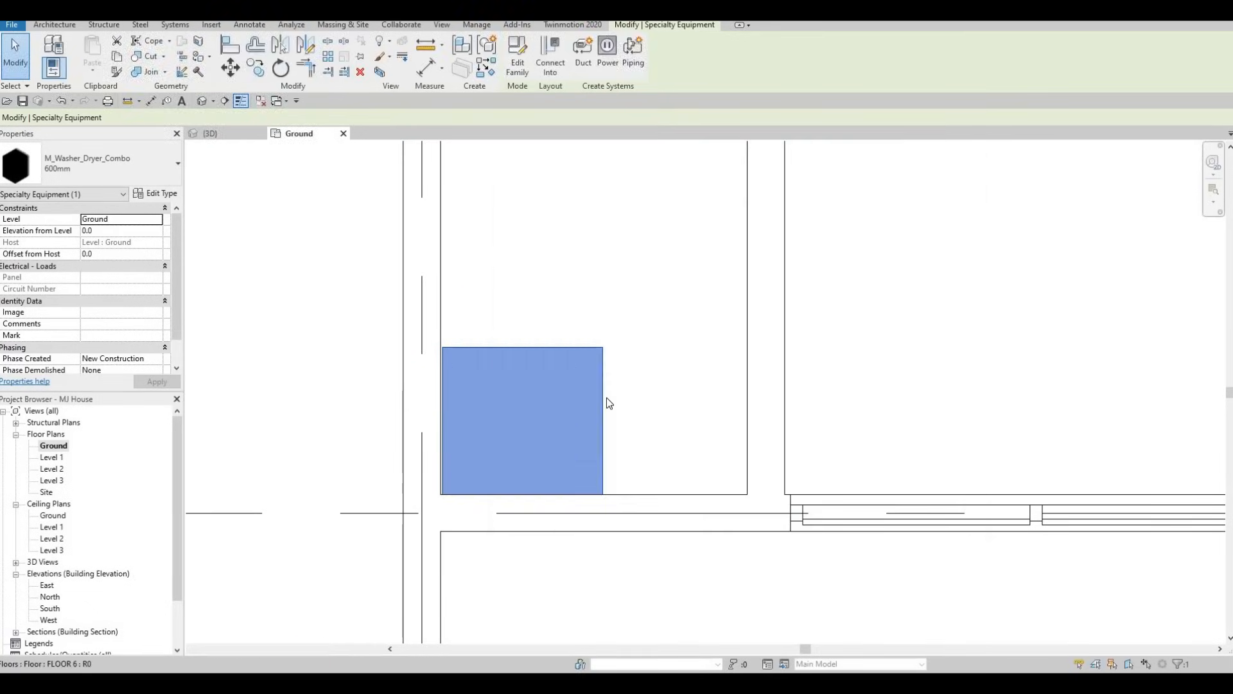
key("Escape")
key("Escape")
Align the washer-dryer's back with the exterior wall's inner face and its side with the room's lower wall face
key("a")
key("l")
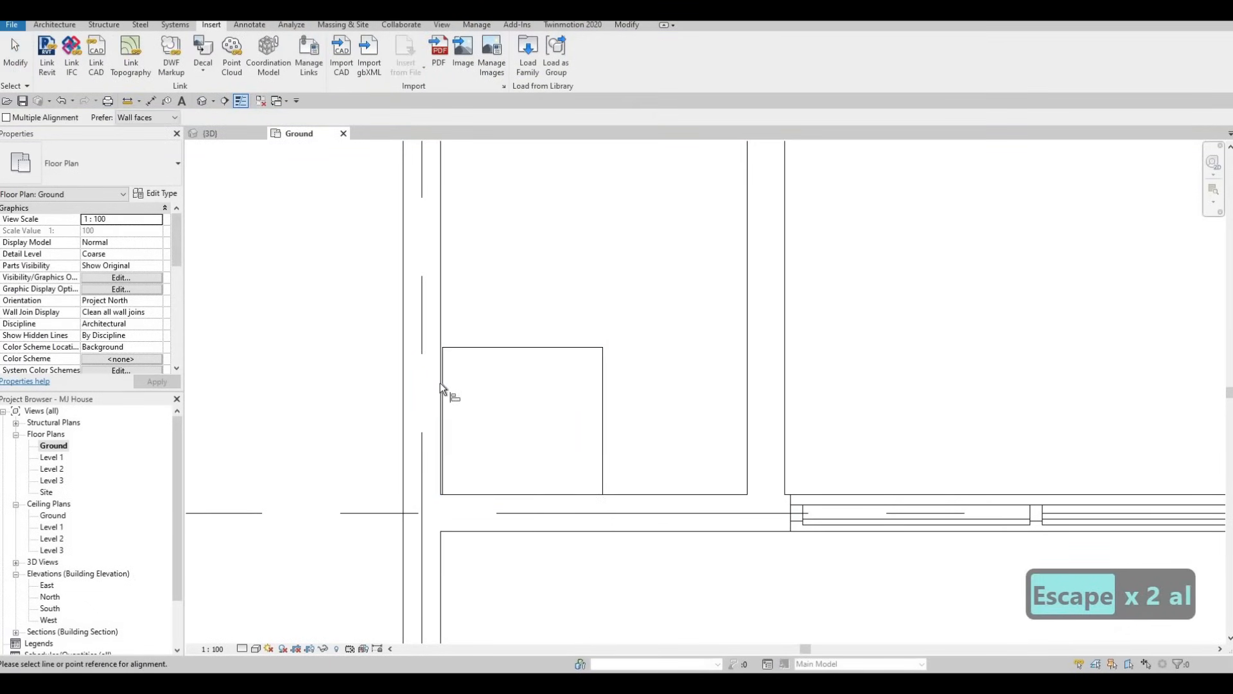
left_click(439, 329)
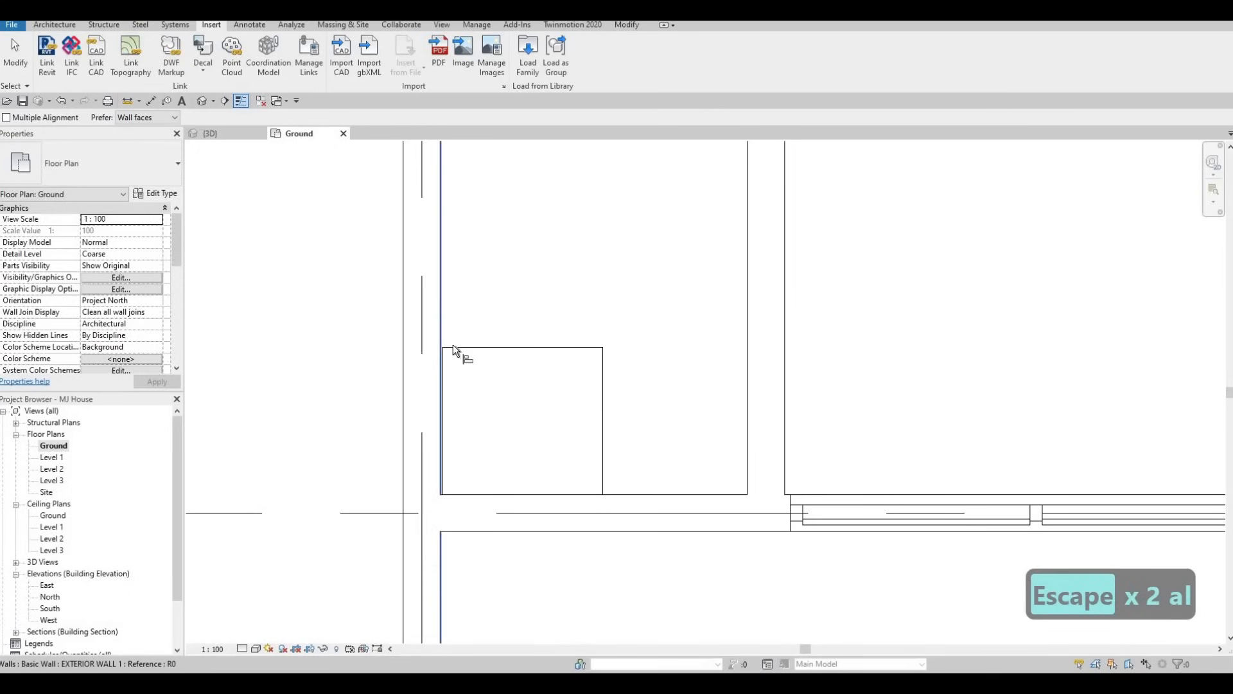
left_click(445, 363)
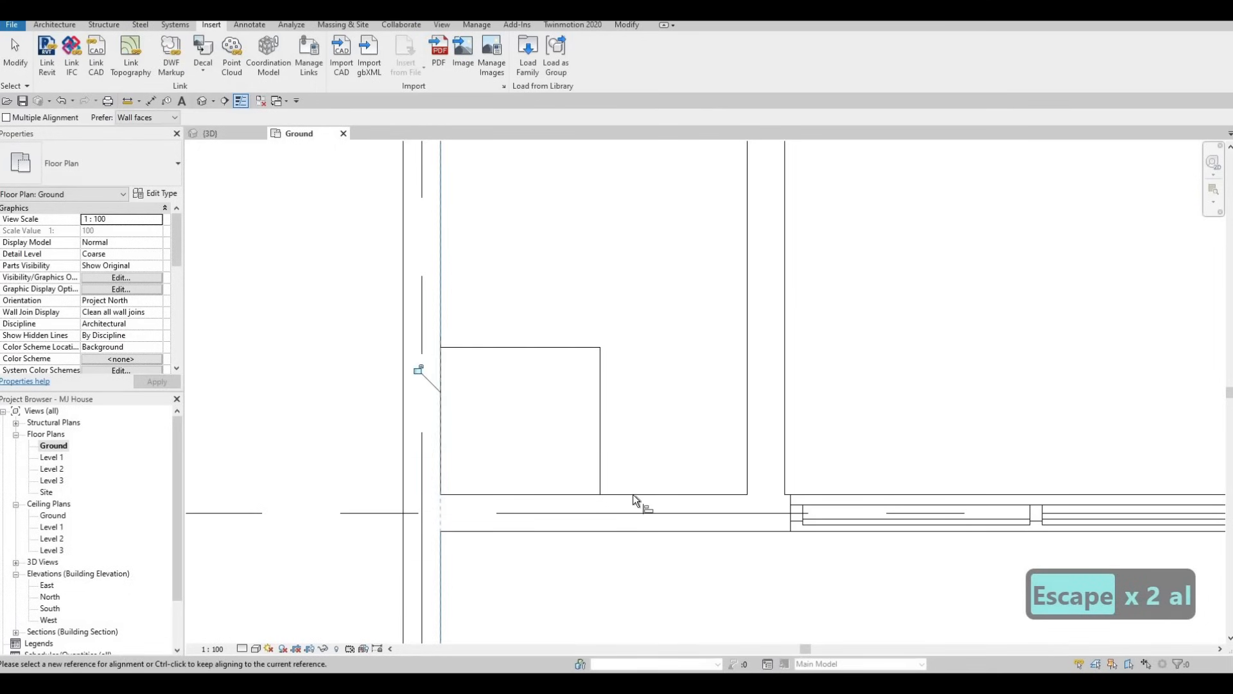
key("Tab")
key("Tab")
key("Tab")
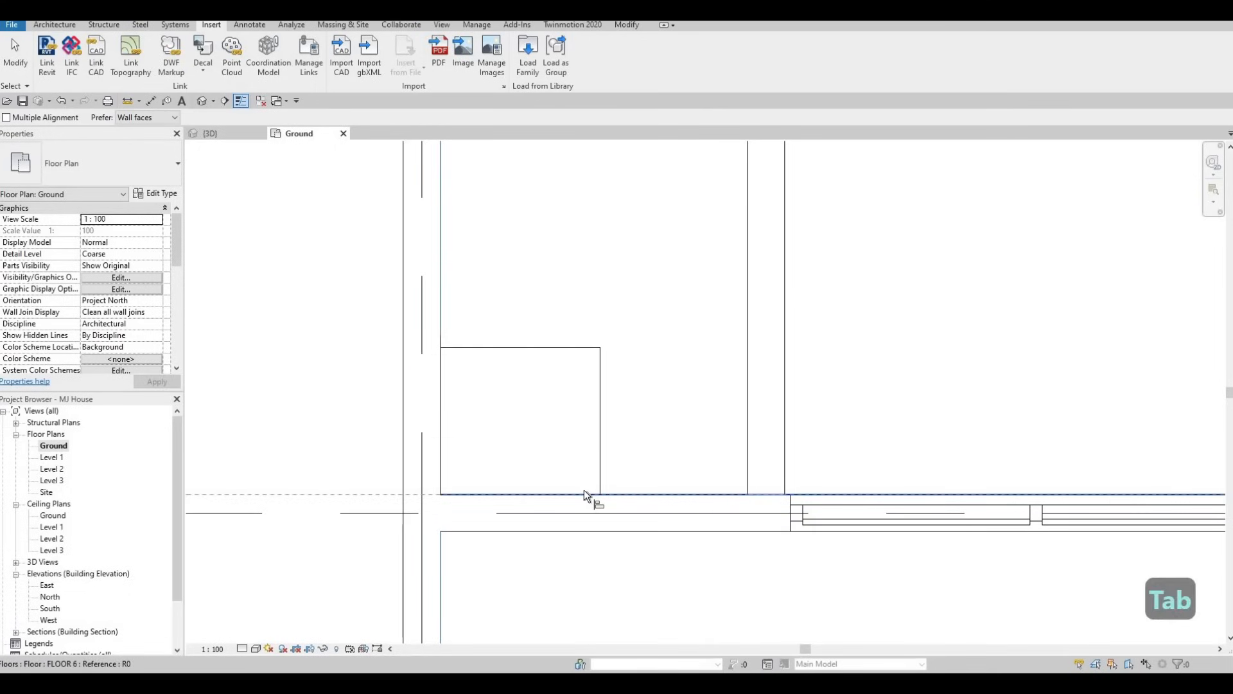
key("Tab")
key("Tab")
key("Tab")
key("Tab")
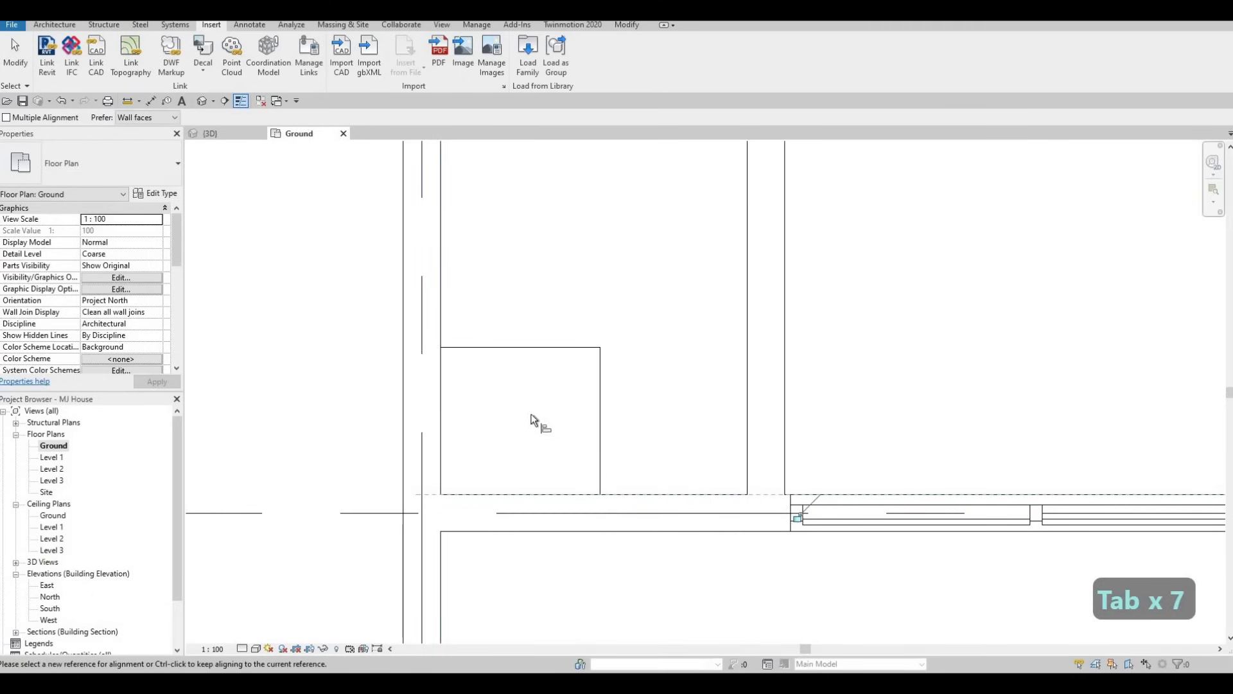
key("Escape")
scroll(499, 421, "down", 3)
key("Escape")
Open Section 2 from the section head that crosses the steps on the Ground plan
scroll(473, 424, "down", 4)
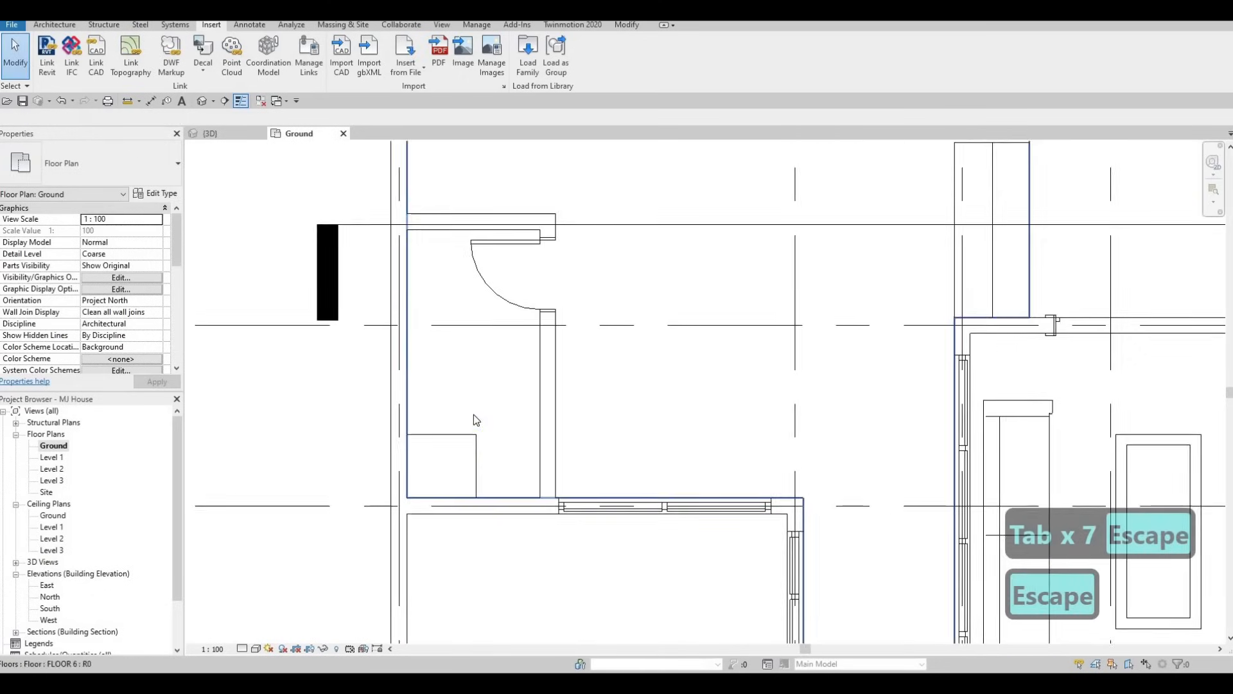
middle_click_drag(412, 436, 398, 451)
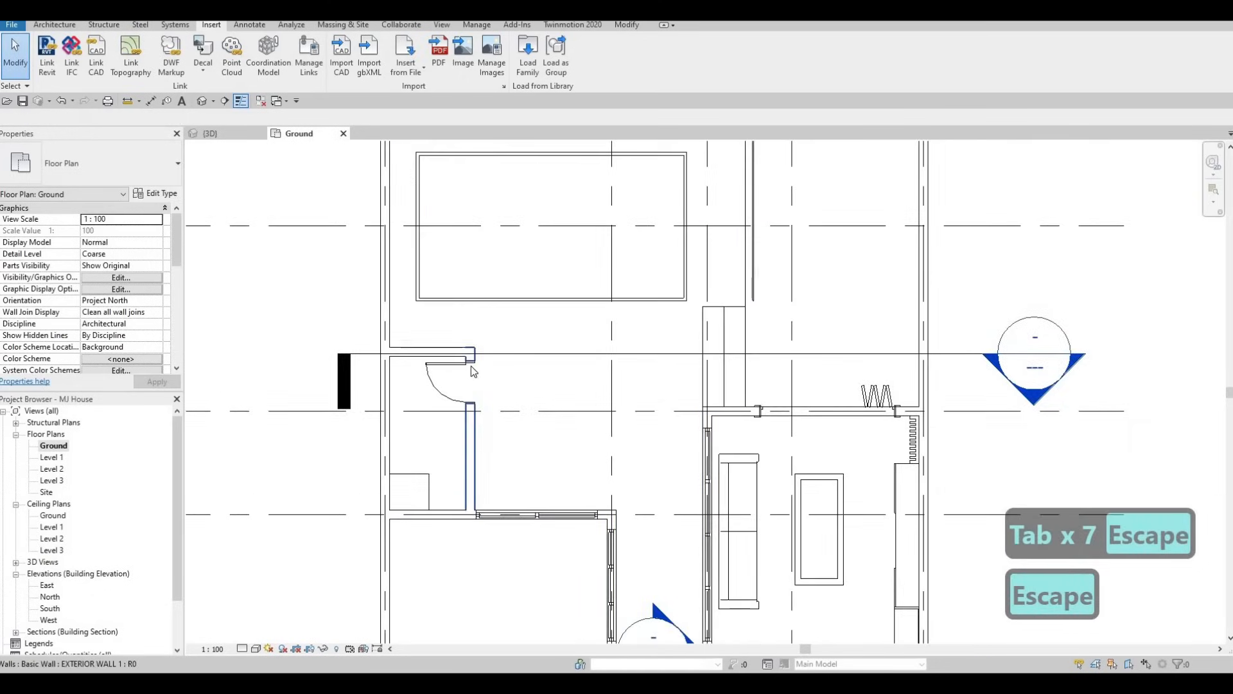
middle_click_drag(672, 361, 587, 367)
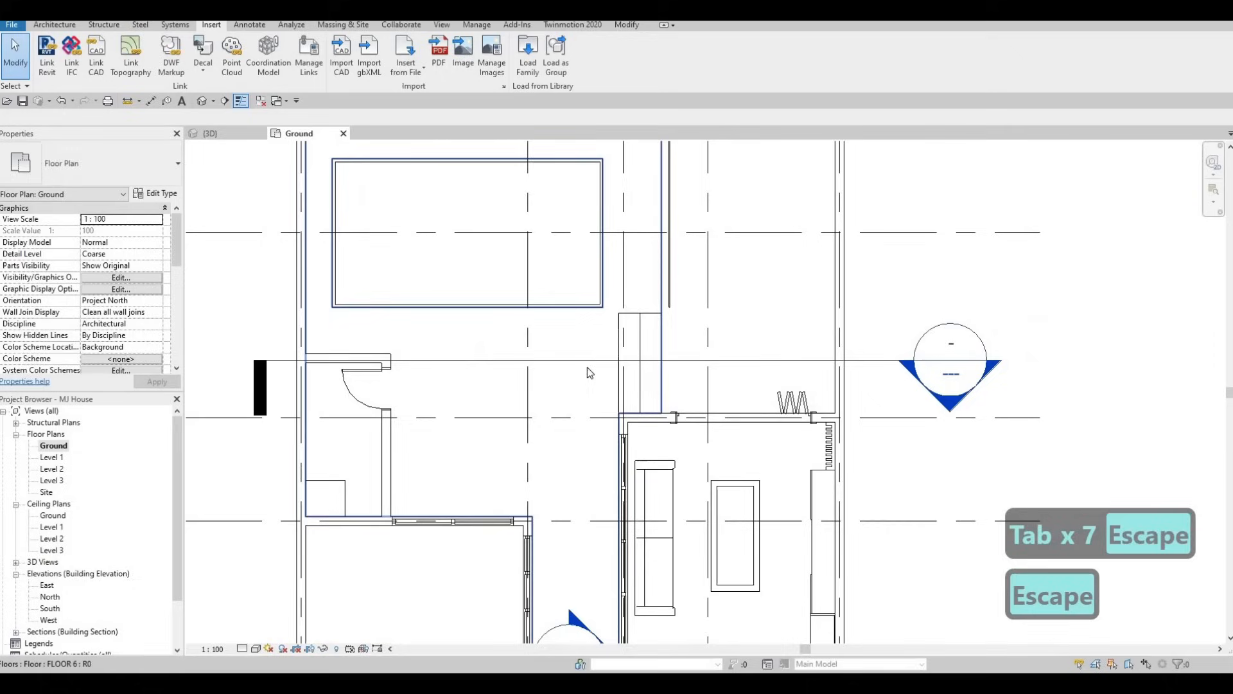
double_click(945, 408)
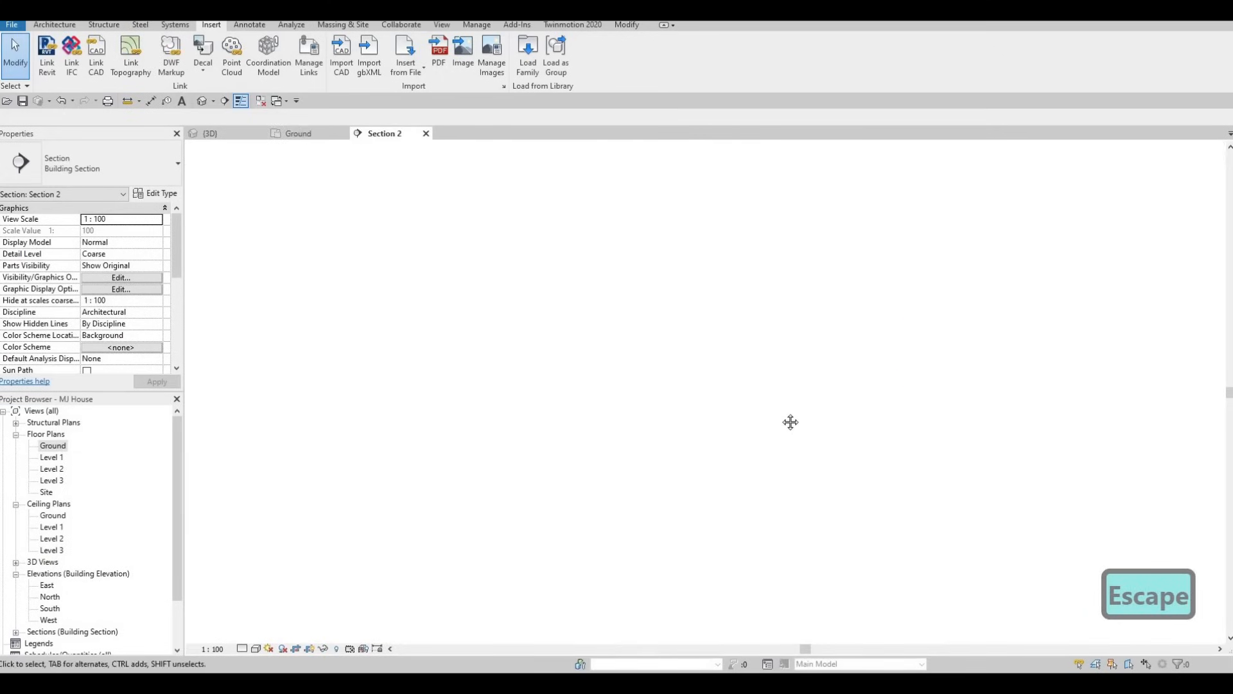
scroll(648, 517, "up", 3)
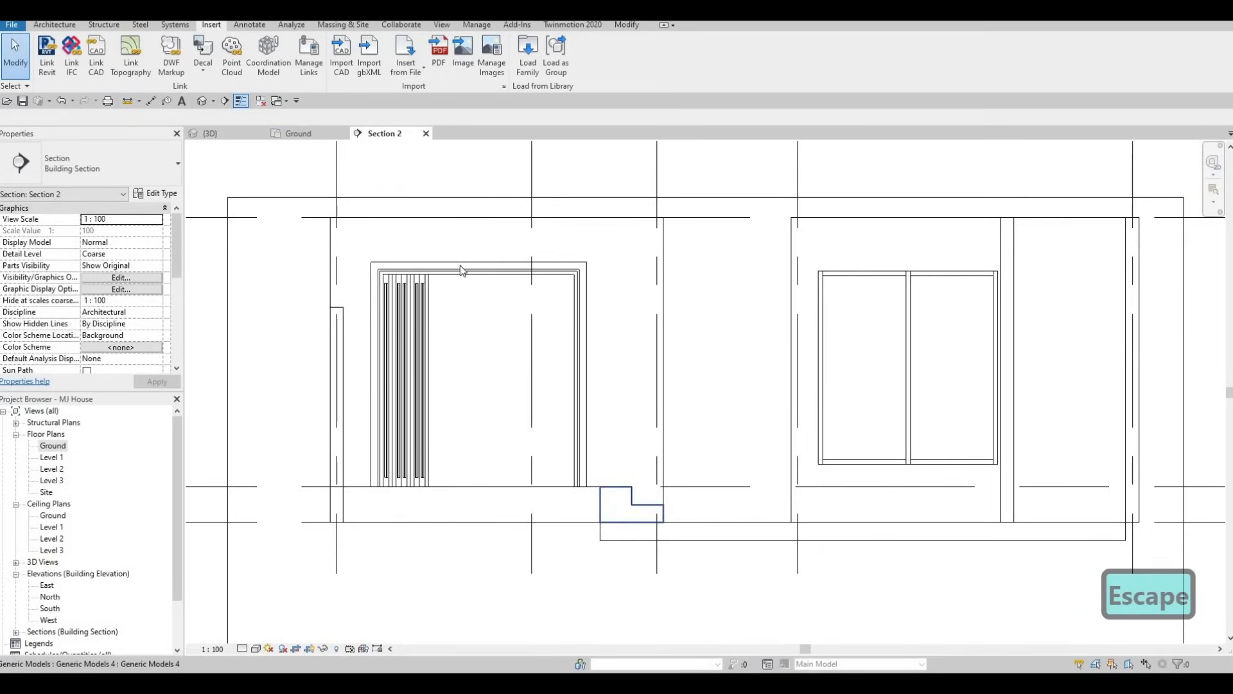
Edit the stepped generic model in place and lower both treads, with the top one 140 mm below the floor line
left_click(646, 514)
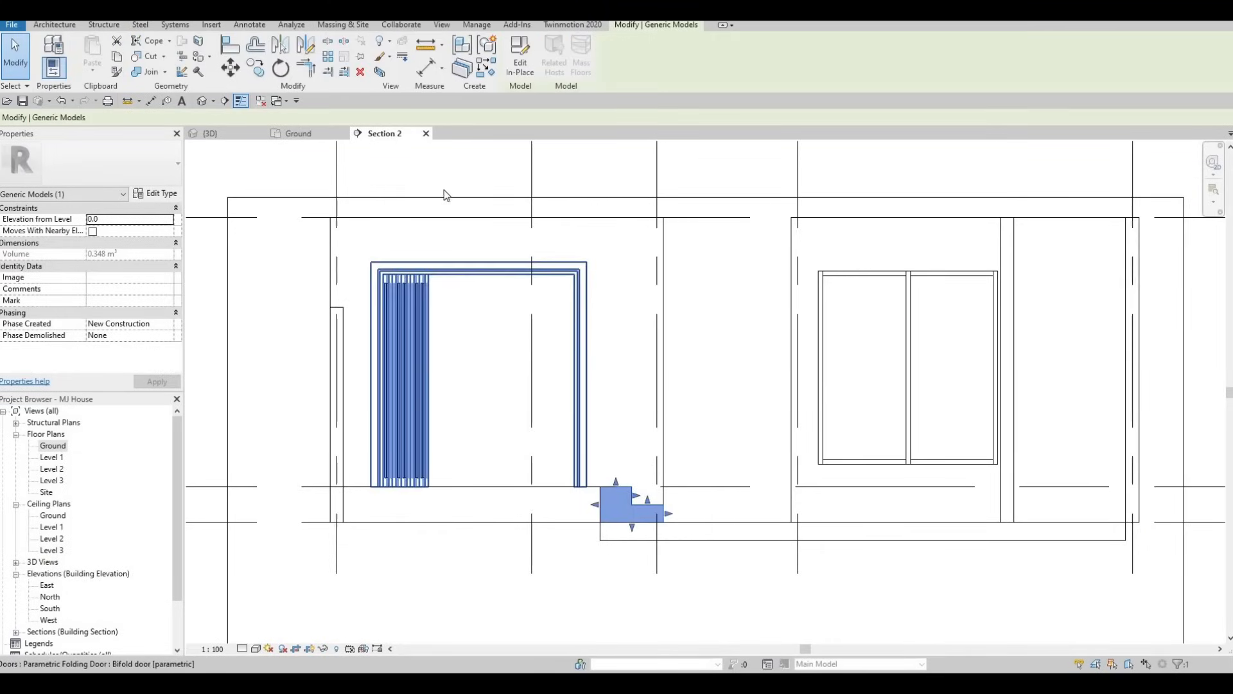
left_click(528, 71)
scroll(645, 541, "up", 2)
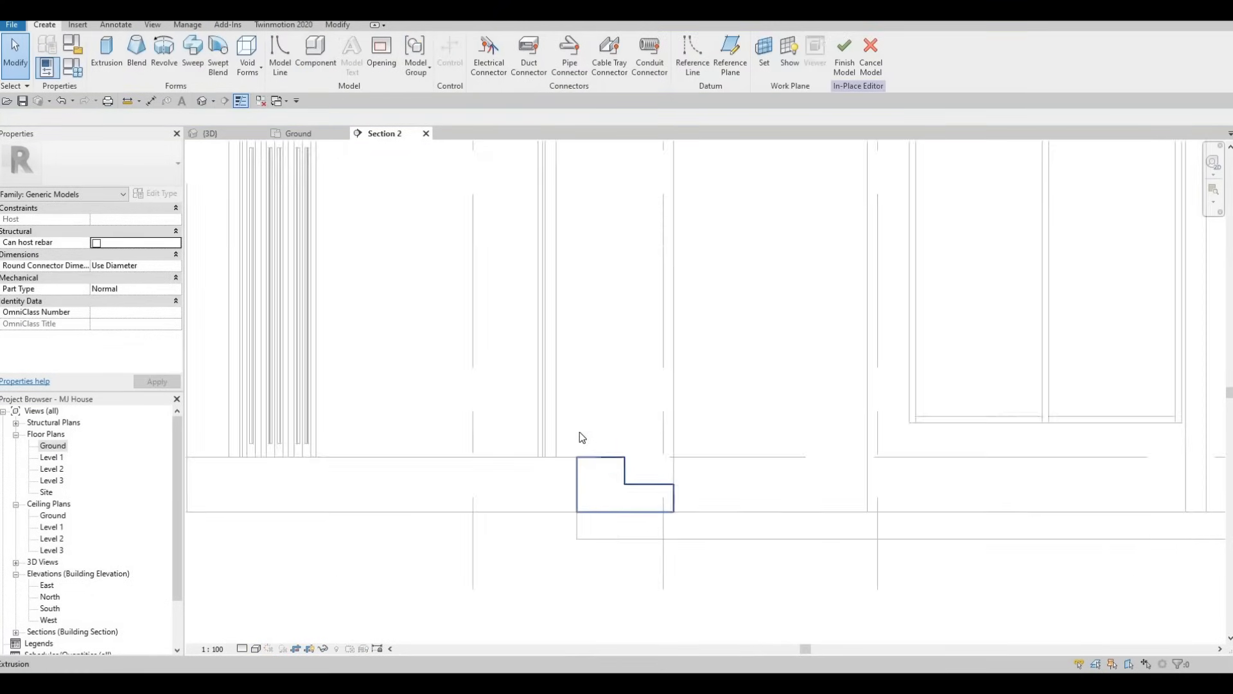
scroll(579, 431, "up", 3)
left_click(570, 427)
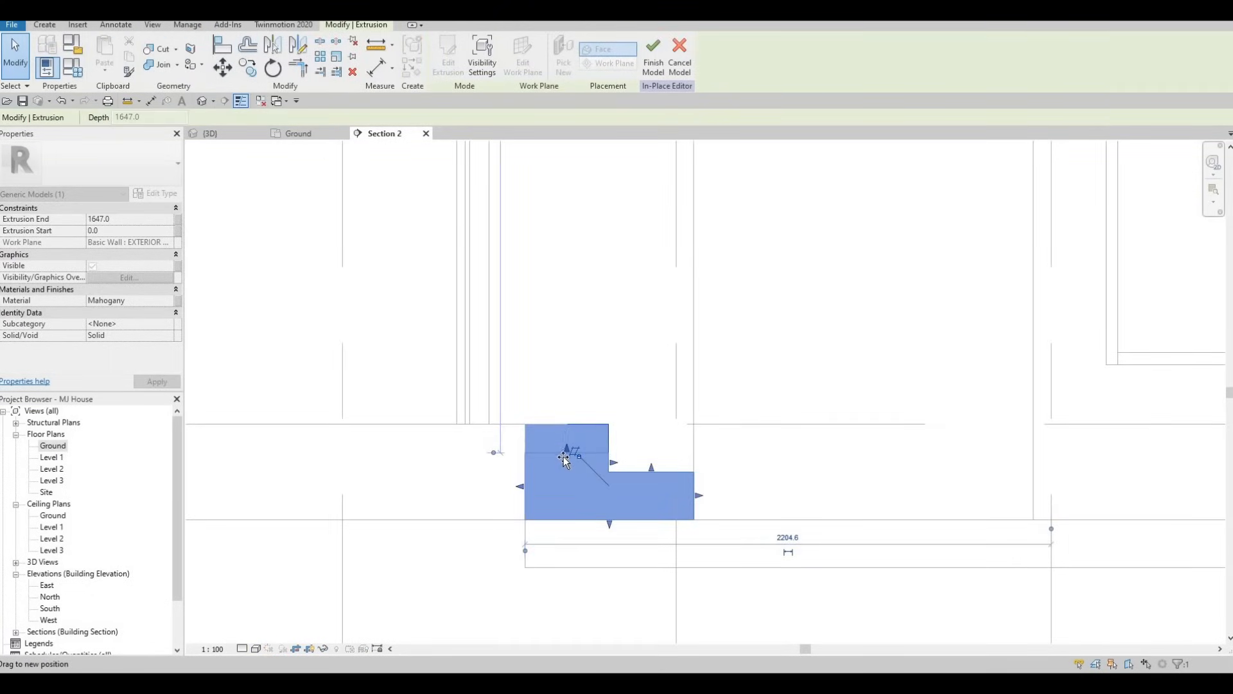
left_click_drag(664, 467, 668, 501)
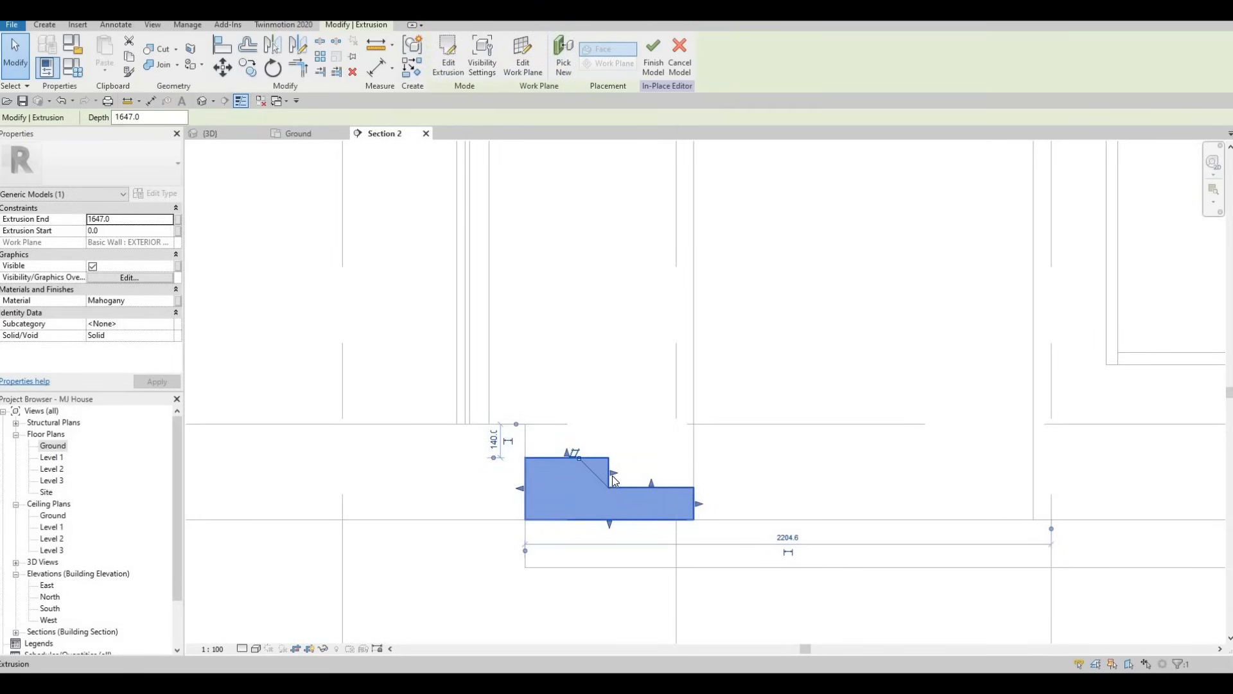
Try to move the riser between the two treads outward, and undo the move
left_click_drag(611, 475, 615, 474)
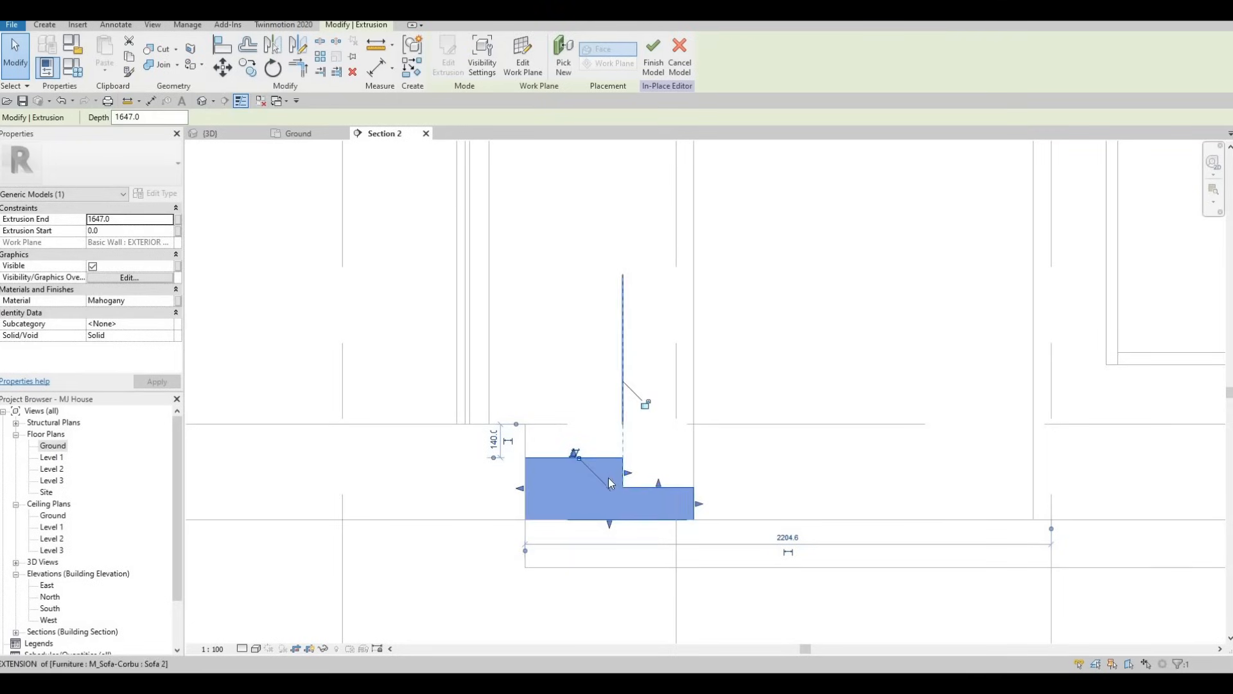
key("ctrl+z")
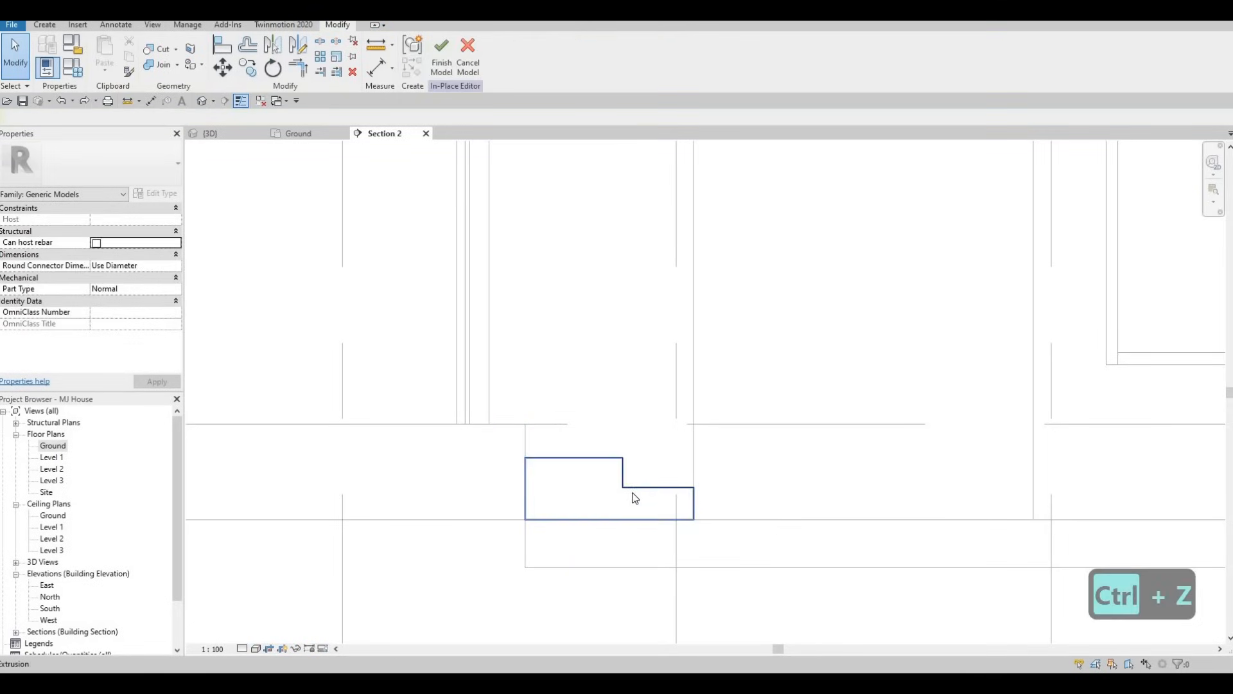
key("ctrl+z")
key("Escape")
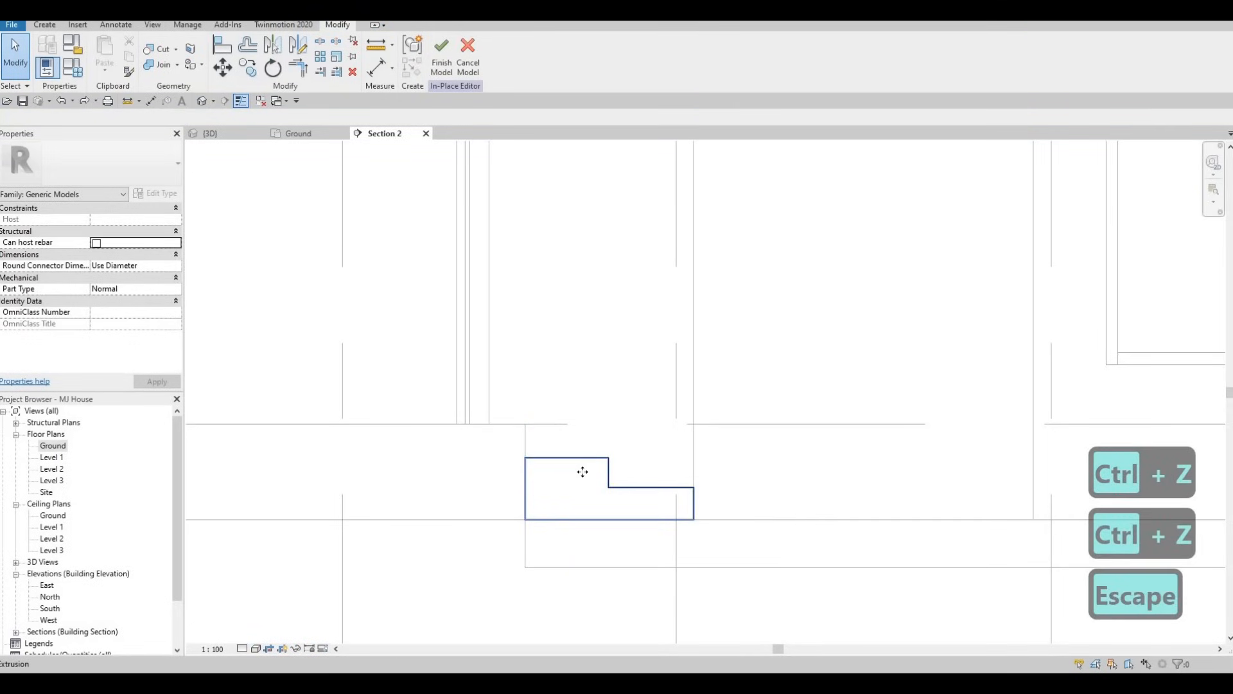
Lower the top tread of the step extrusion to about 155 mm below the floor line
left_click(582, 472)
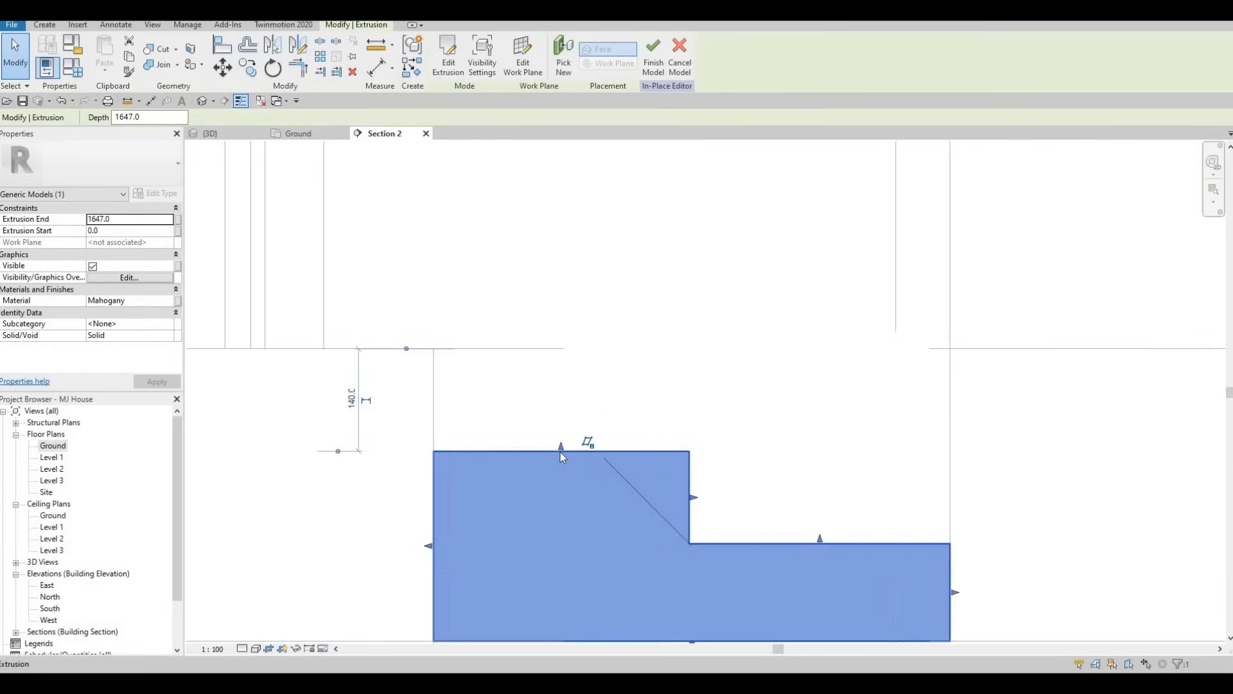
scroll(570, 457, "up", 5)
key("Escape")
left_click(561, 459)
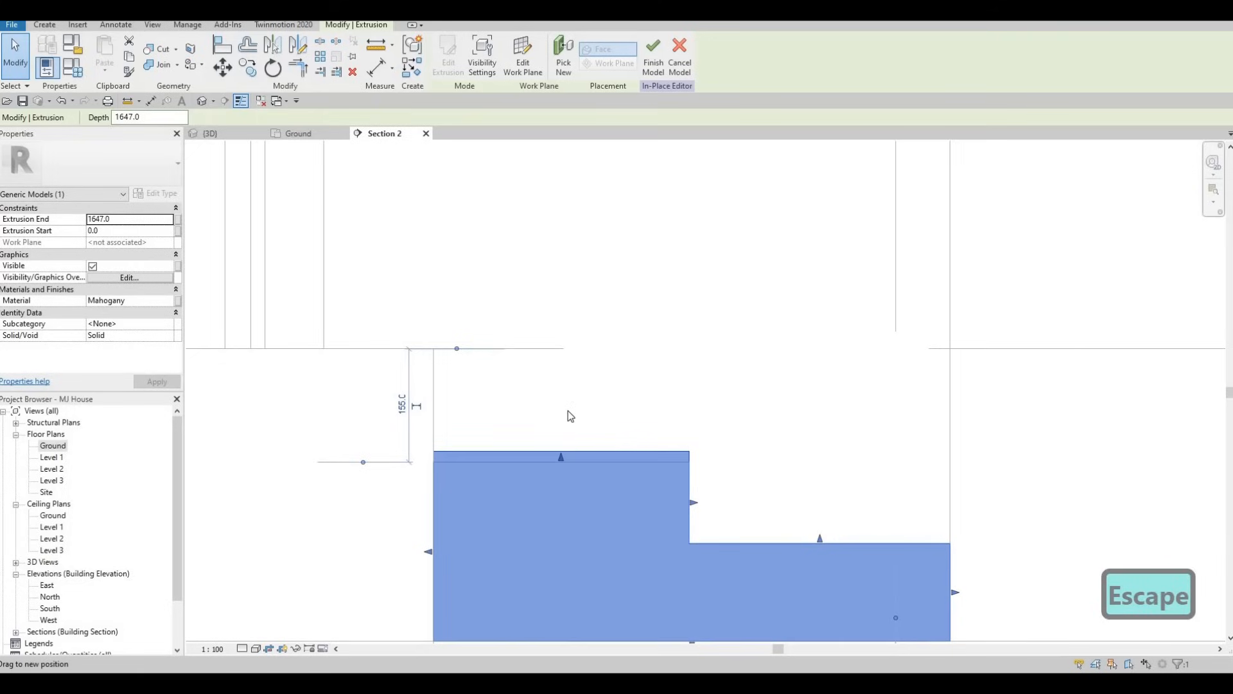
scroll(702, 491, "down", 3)
key("Escape")
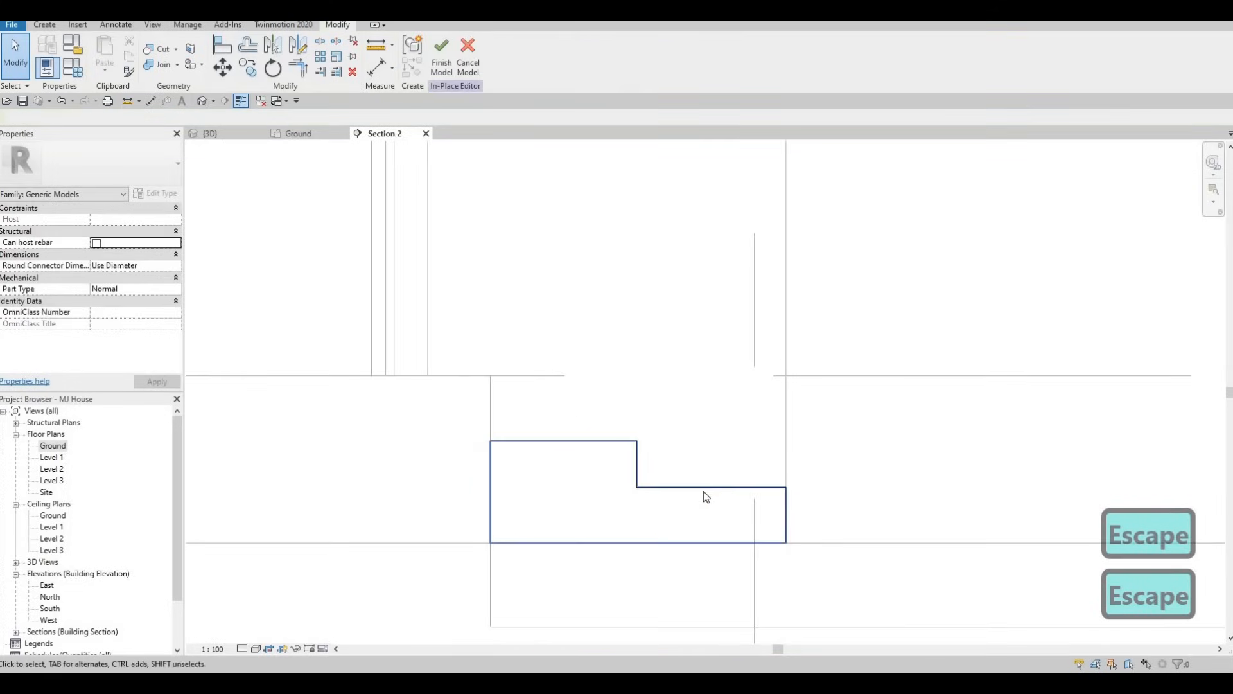
Move the riser between the two treads slightly outward and finish the in-place model
left_click(643, 462)
left_click_drag(645, 463, 650, 463)
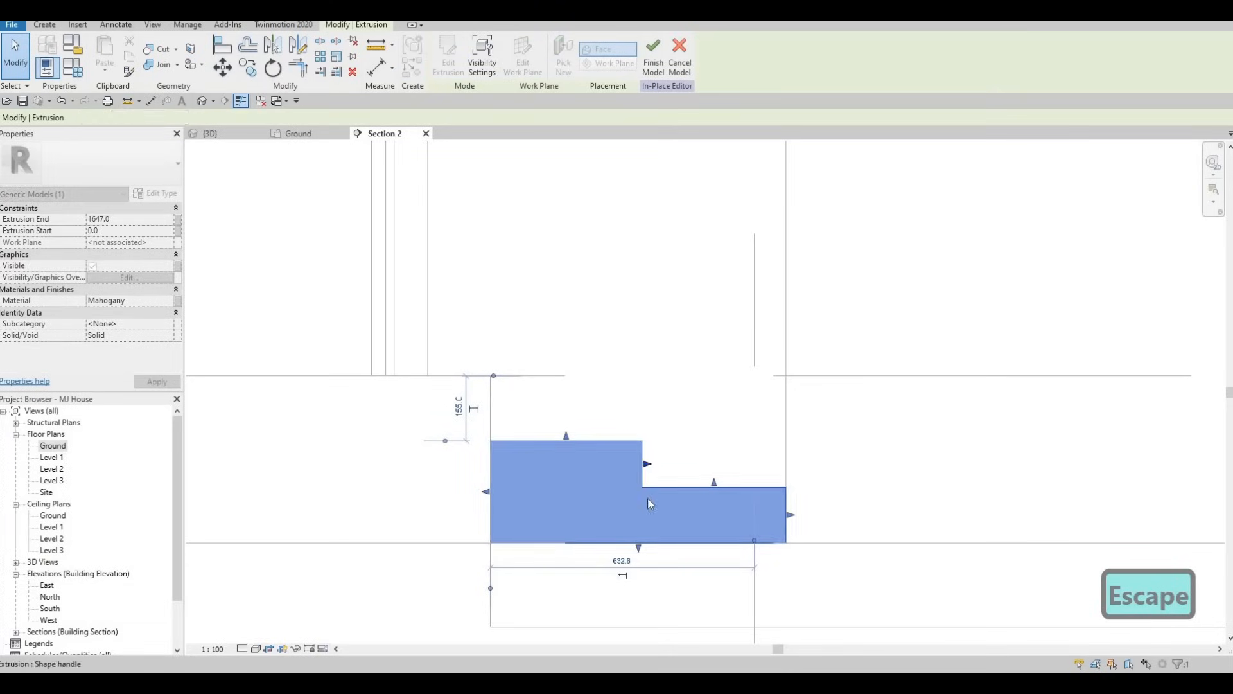
key("Escape")
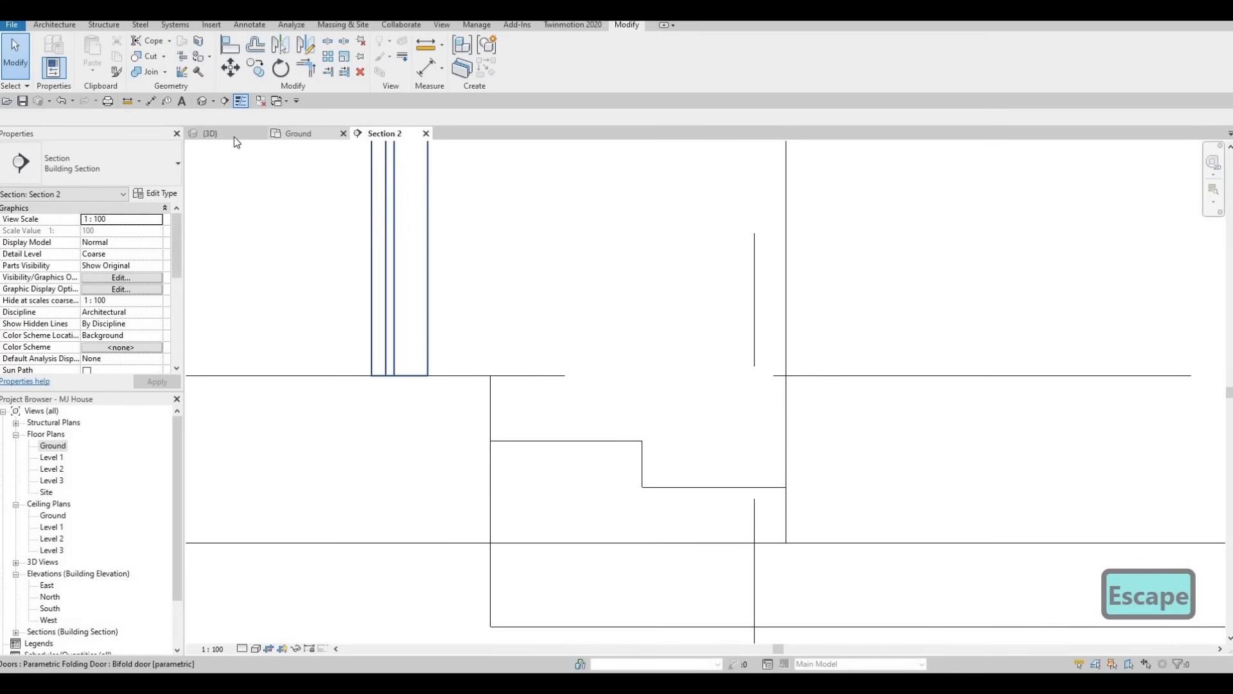
Examine the reshaped steps and their surroundings in the 3D view
left_click(282, 133)
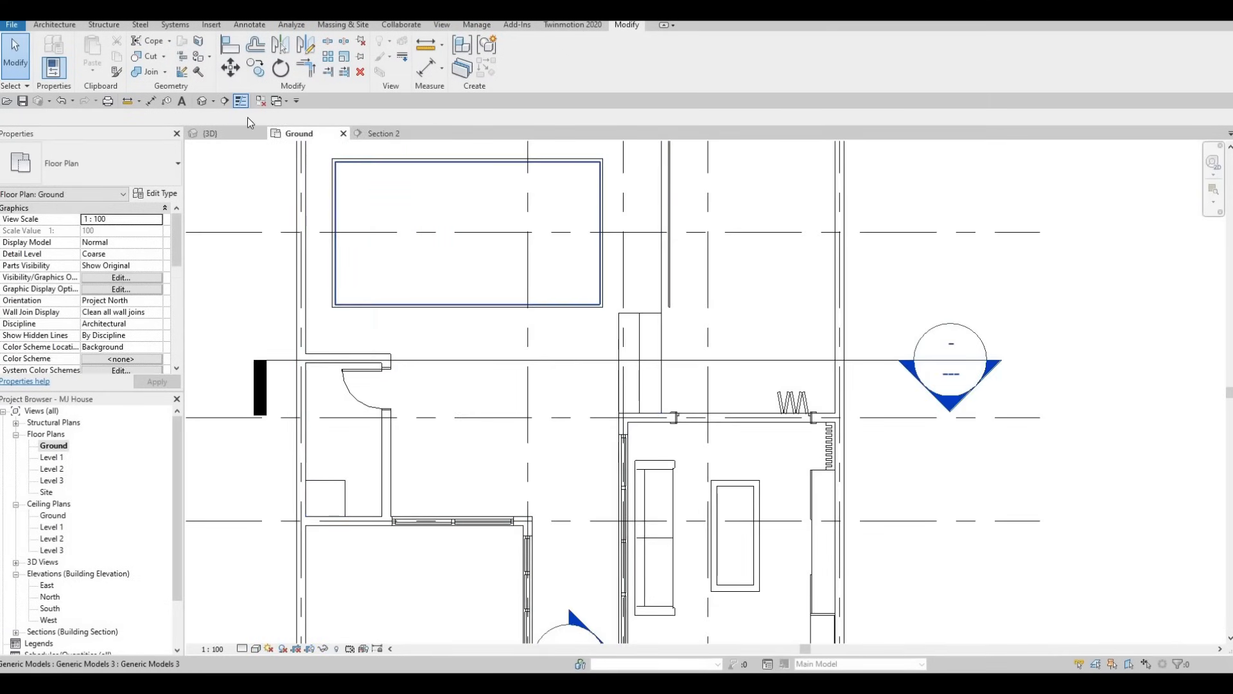
left_click(218, 134)
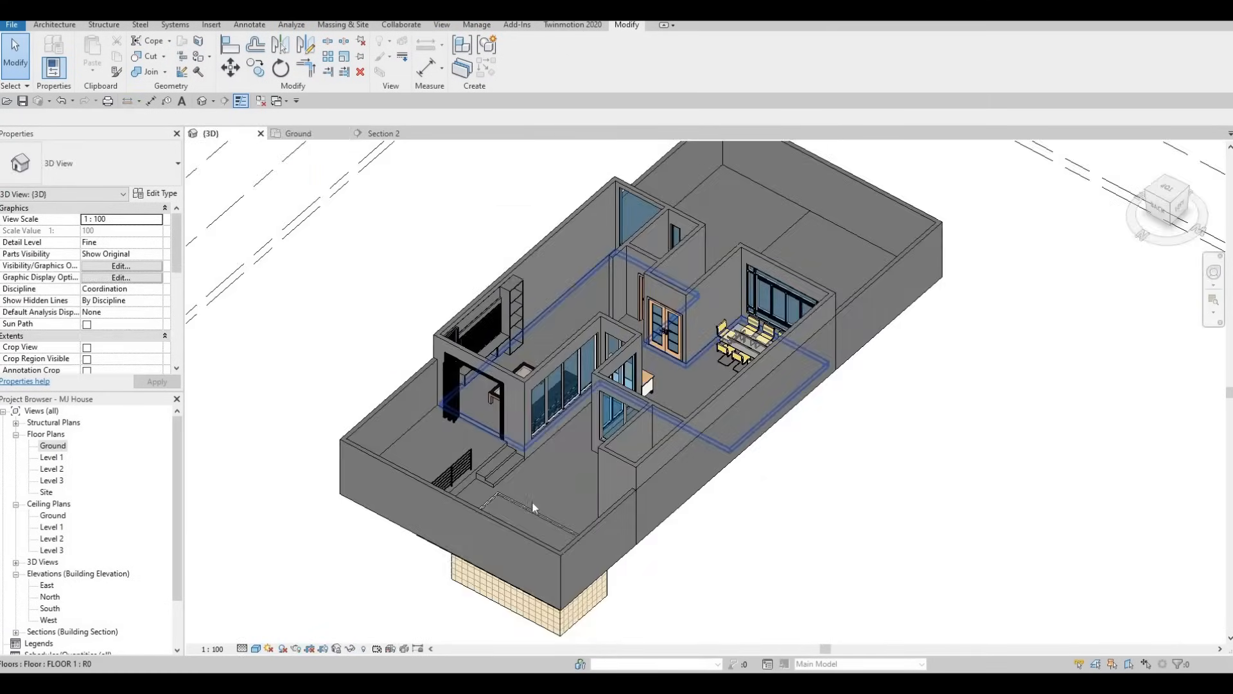
middle_click_drag(532, 502, 509, 443, "shift")
scroll(506, 442, "up", 2)
scroll(505, 443, "up", 3)
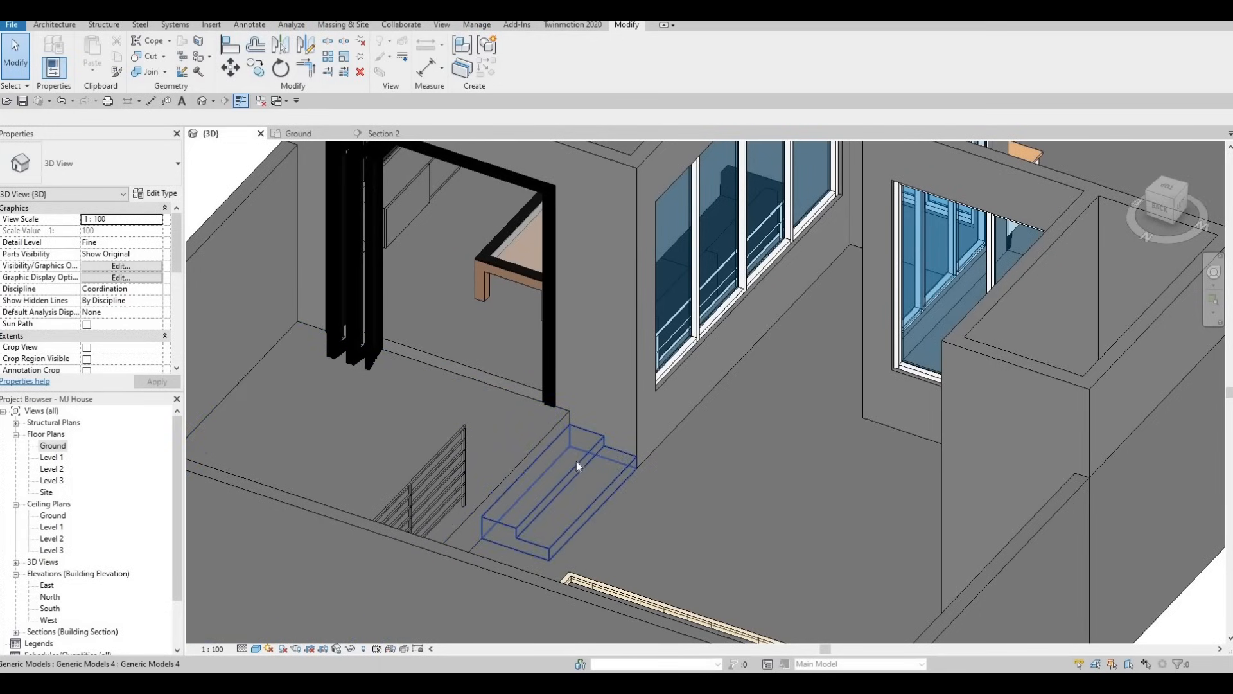
scroll(552, 478, "up", 2)
middle_click_drag(537, 487, 263, 479, "shift")
scroll(635, 457, "down", 2)
middle_click_drag(886, 486, 79, 496)
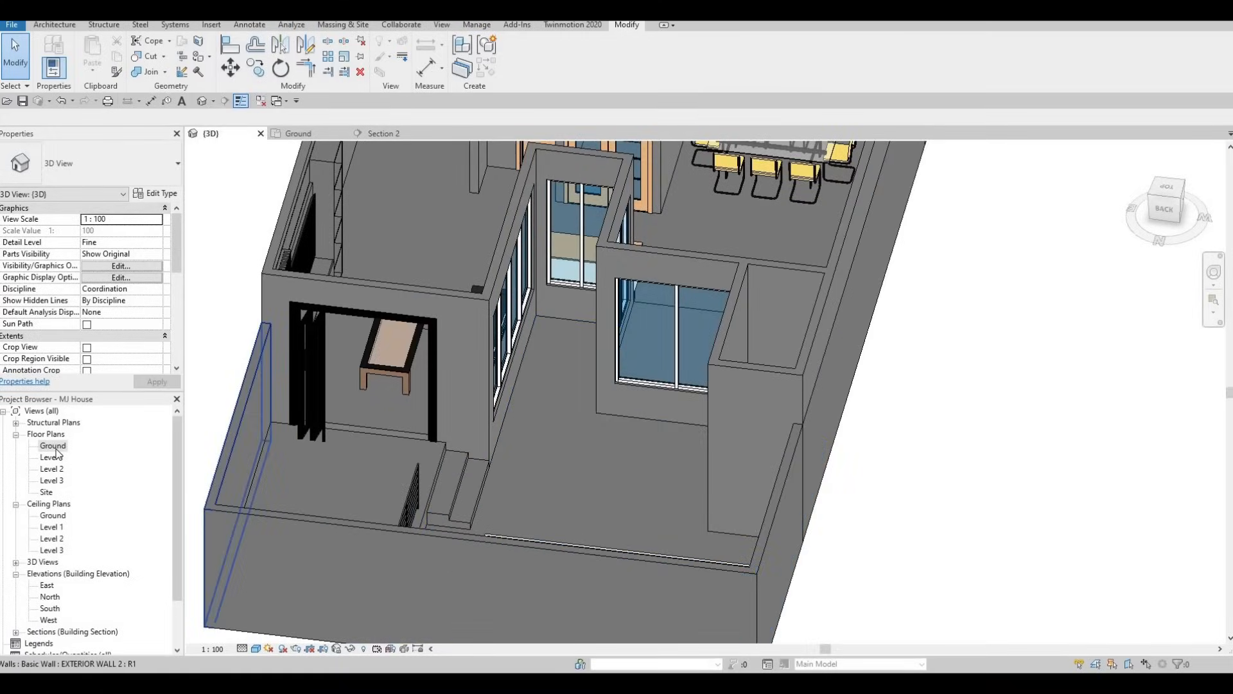
On the Ground plan, move the section line from the steps so that it cuts through the pool
key("ctrl+Tab")
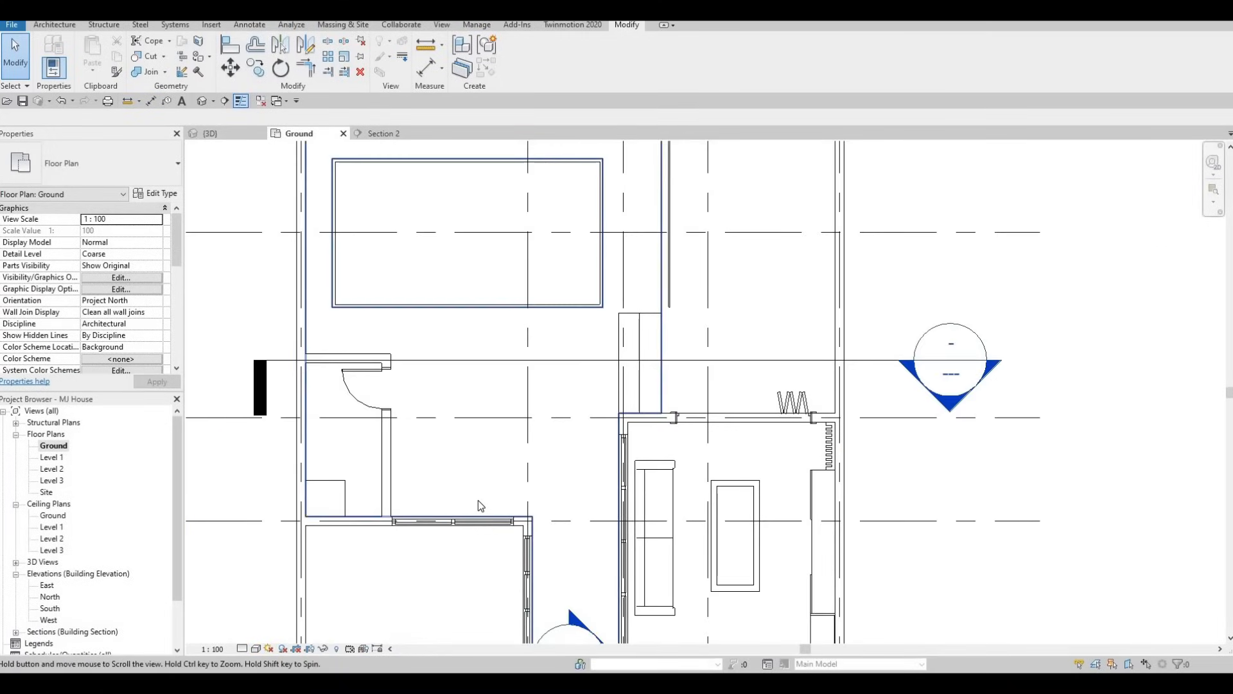
scroll(478, 500, "down", 3)
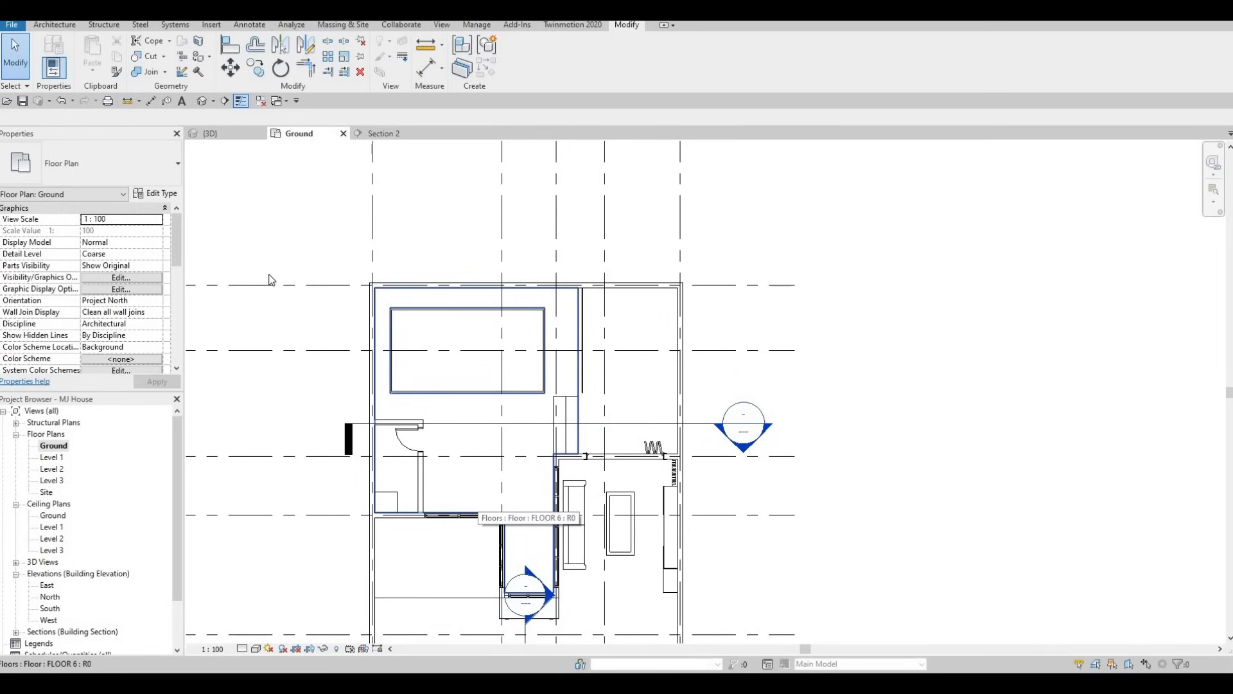
left_click(512, 424)
left_click_drag(512, 423, 504, 344)
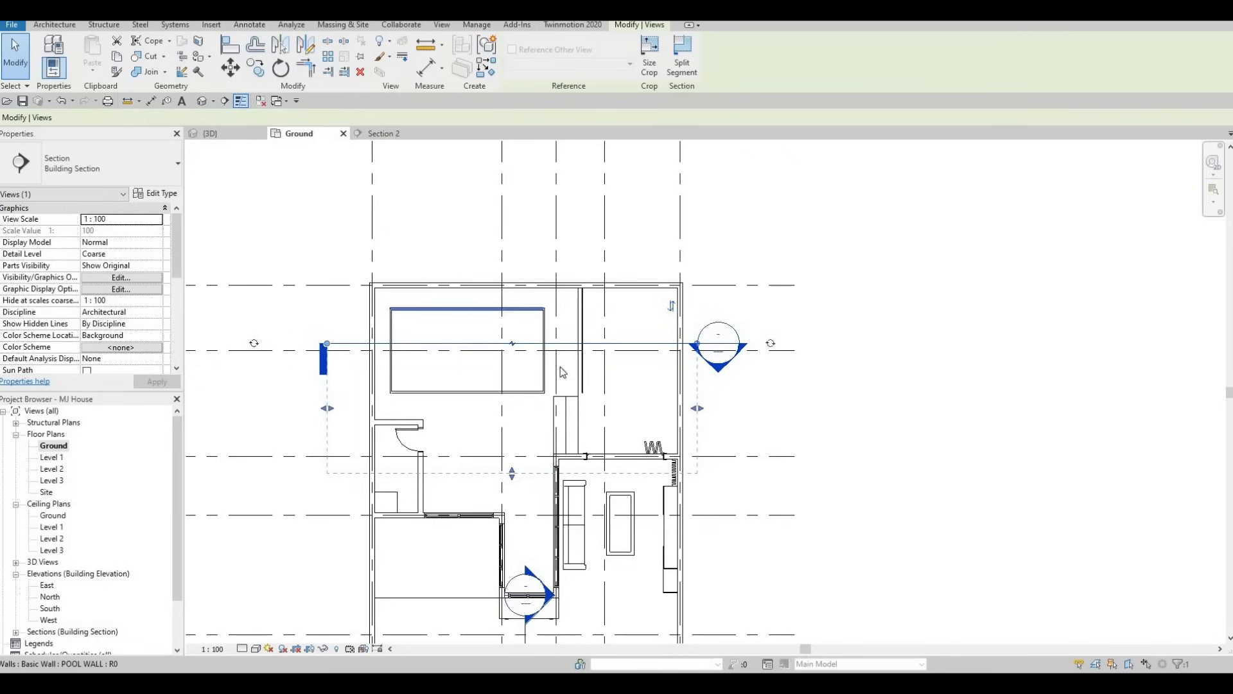
scroll(556, 325, "up", 5)
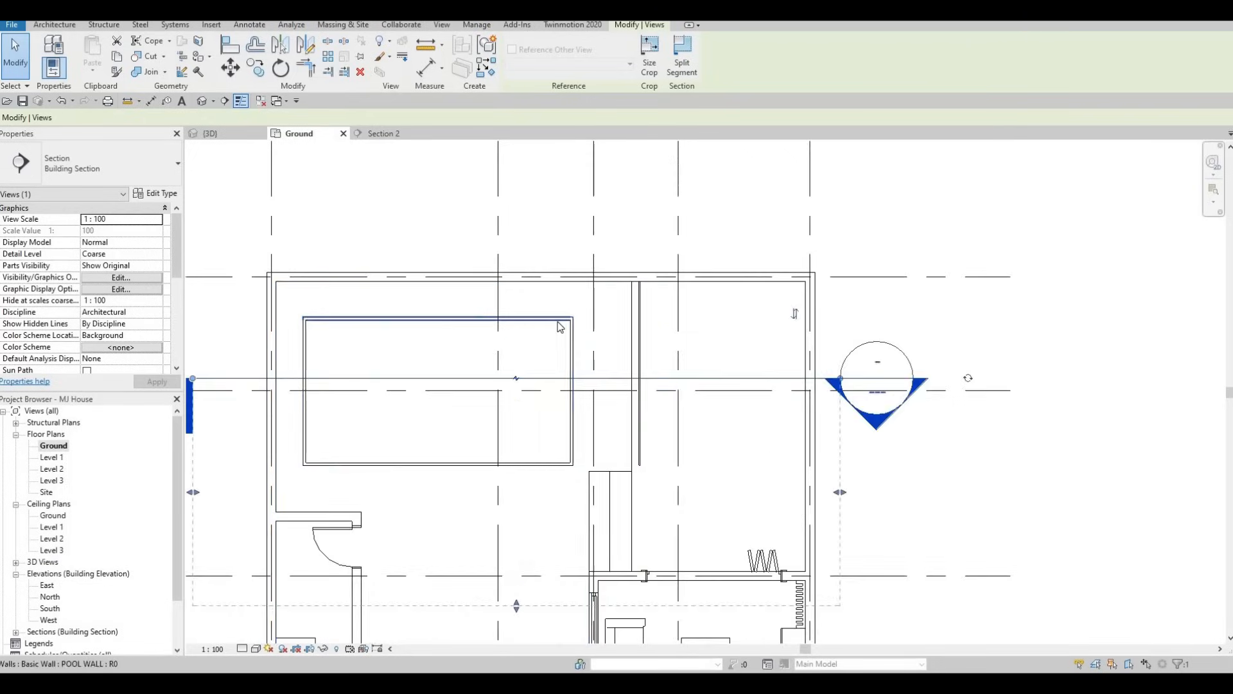
key("Escape")
Copy the material name Ceramic Tile from the POOL WALL type's layer structure and close its settings unchanged
scroll(570, 328, "up", 2)
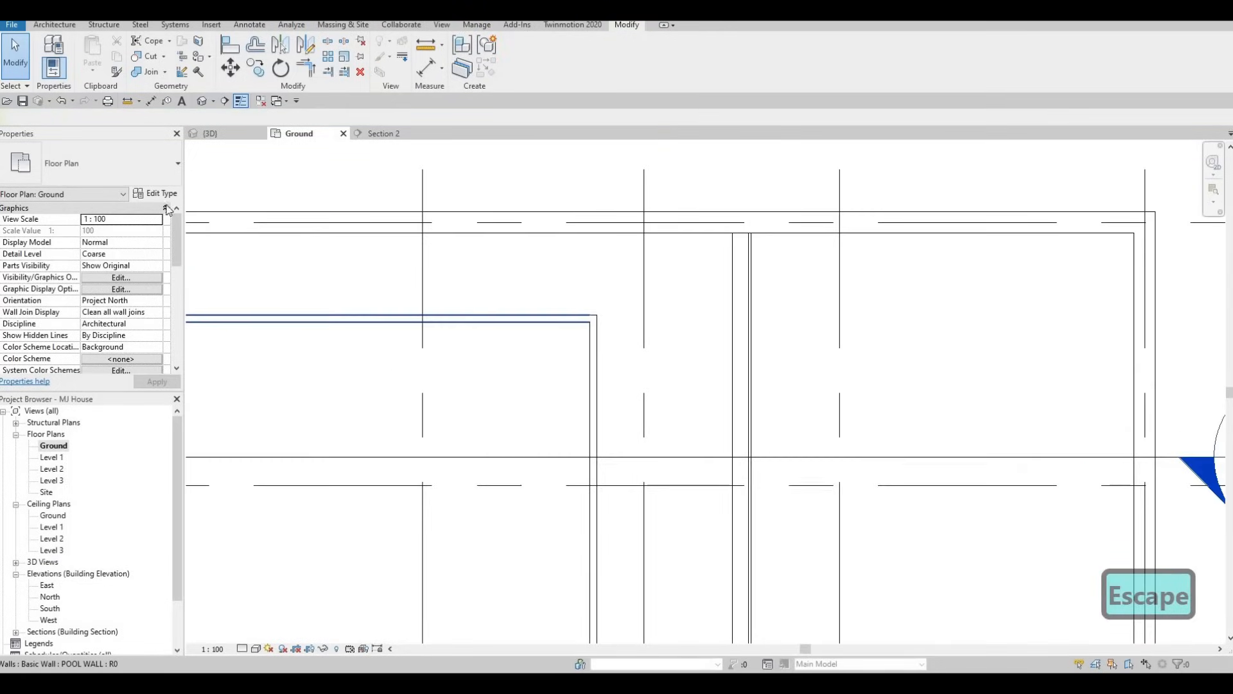
left_click(566, 319)
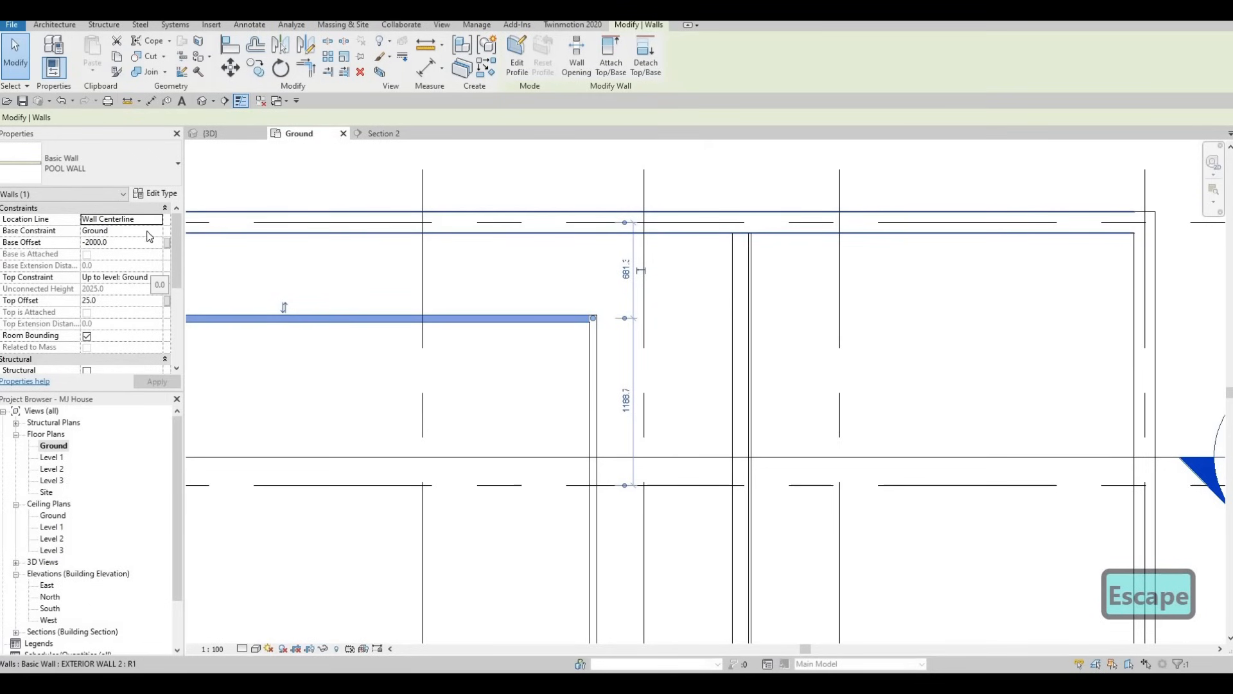
left_click(156, 193)
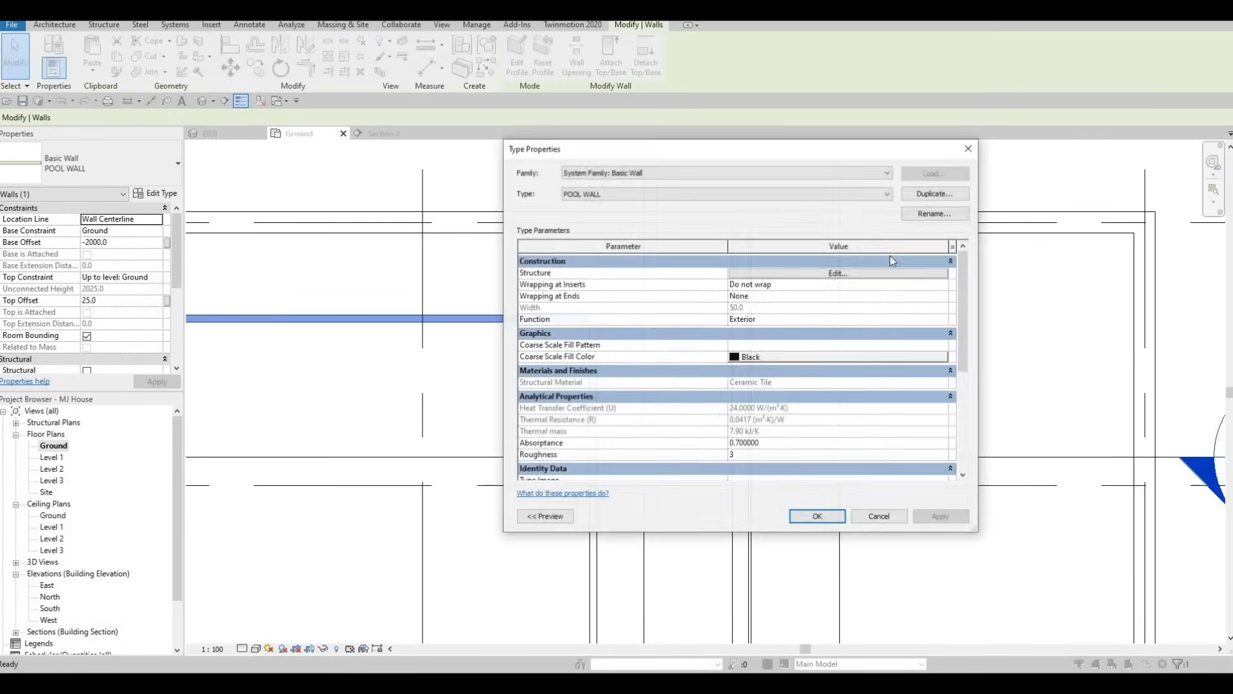
left_click(735, 273)
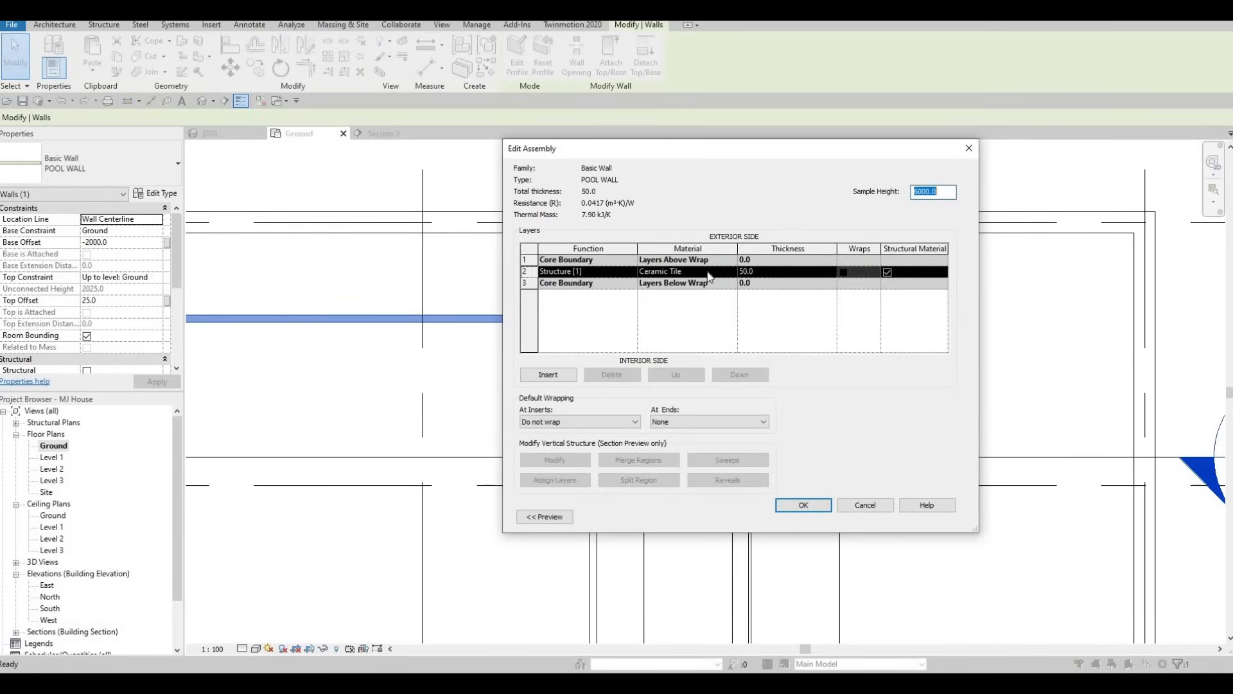
left_click(707, 273)
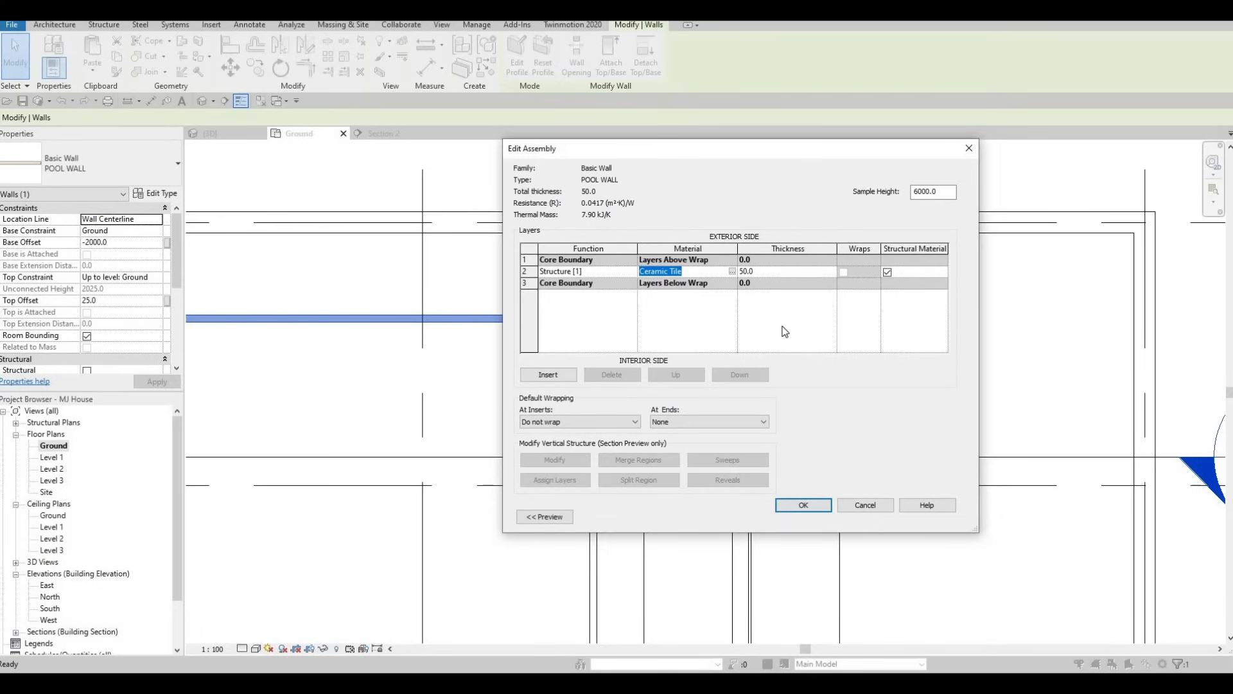
key("ctrl+c")
key("Escape")
key("Escape")
key("Escape")
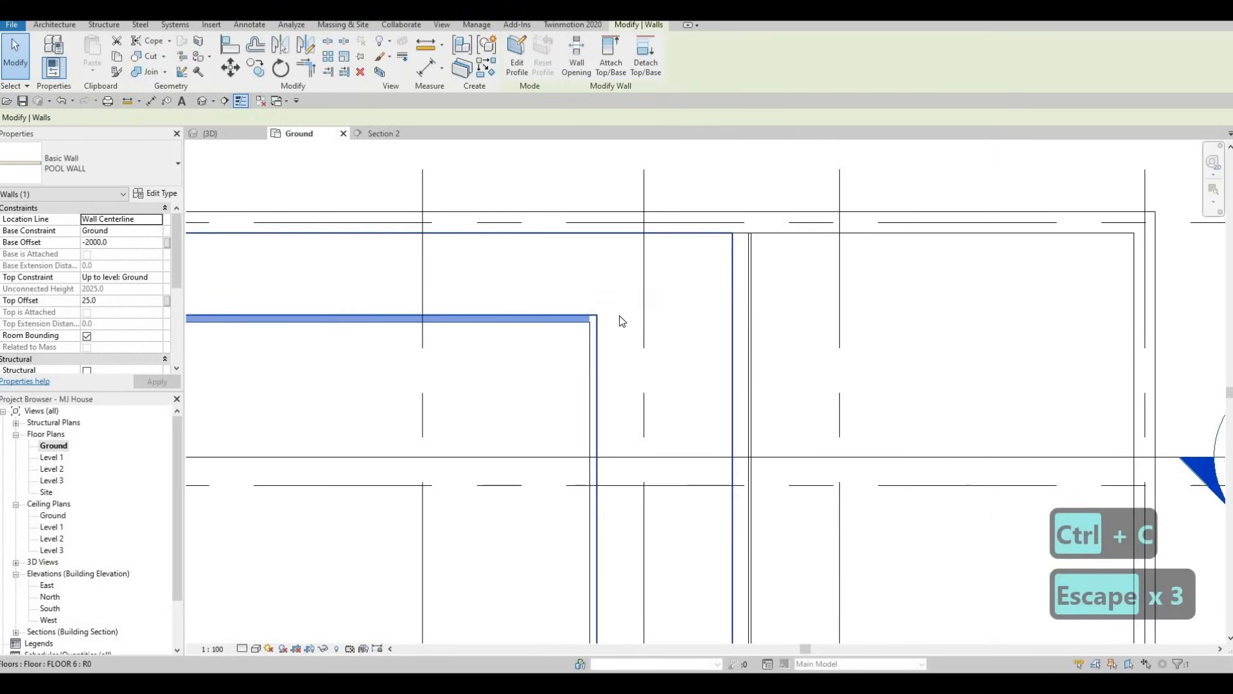
scroll(593, 283, "down", 3)
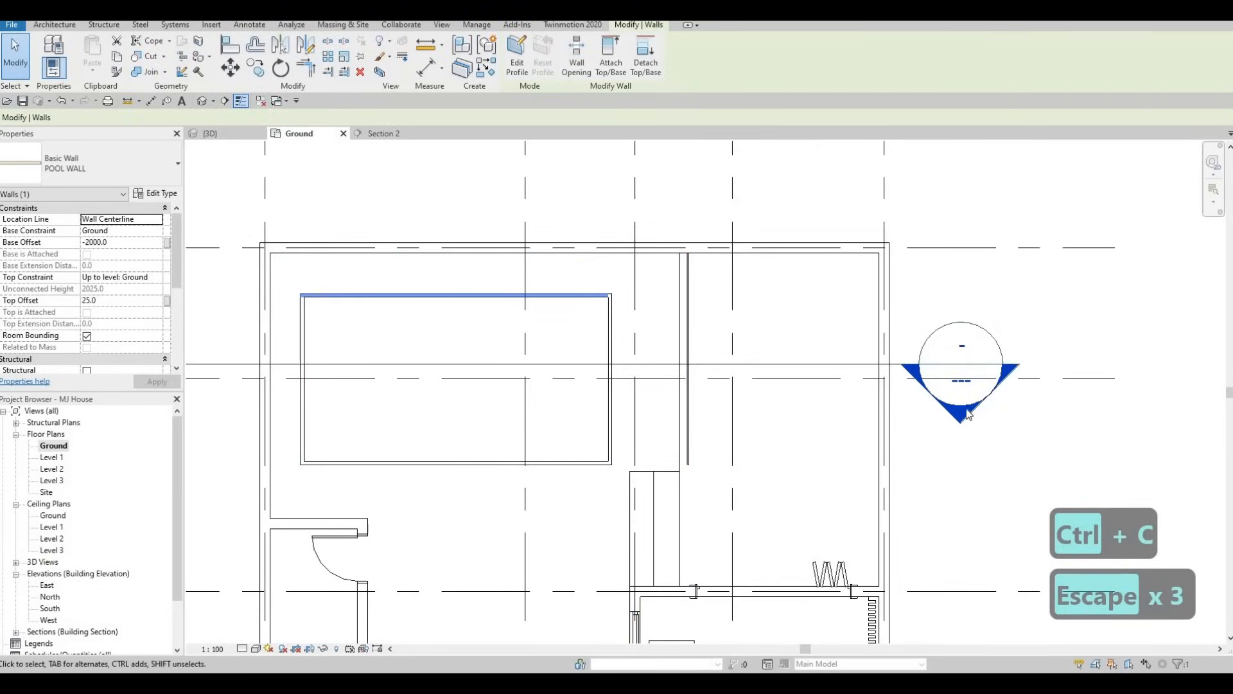
Open Section 2 from the head of the section line that cuts the pool
key("Escape")
double_click(967, 418)
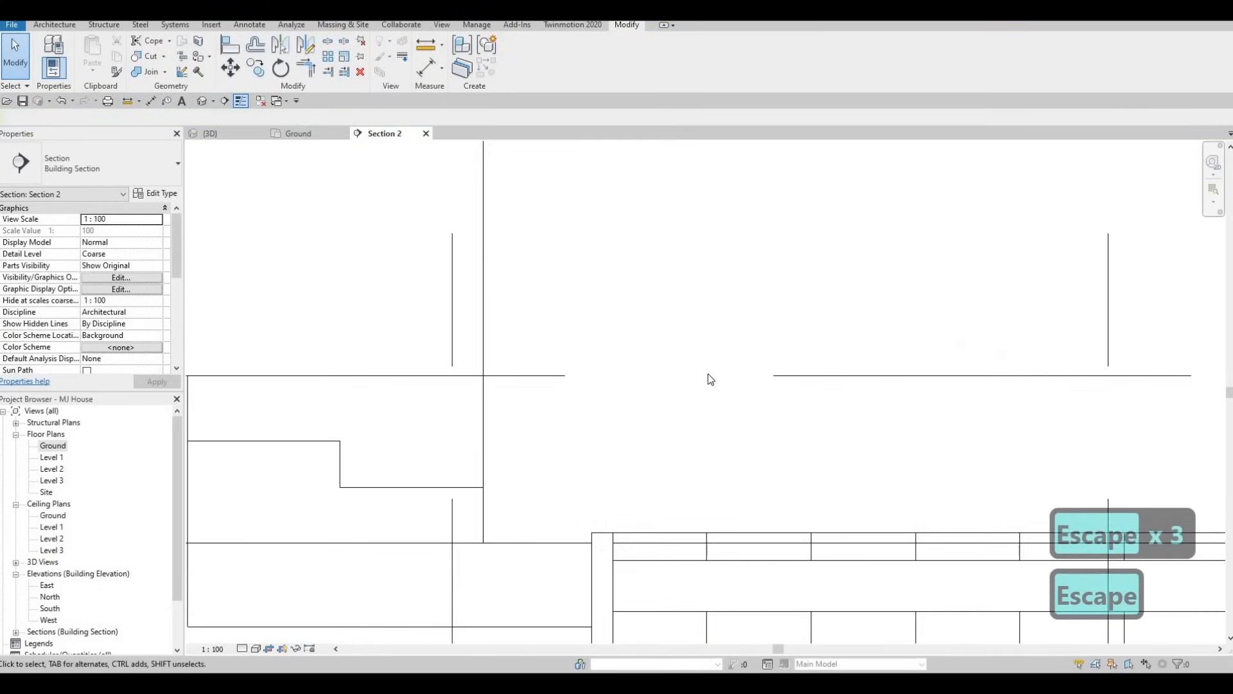
scroll(709, 379, "down", 5)
key("Escape")
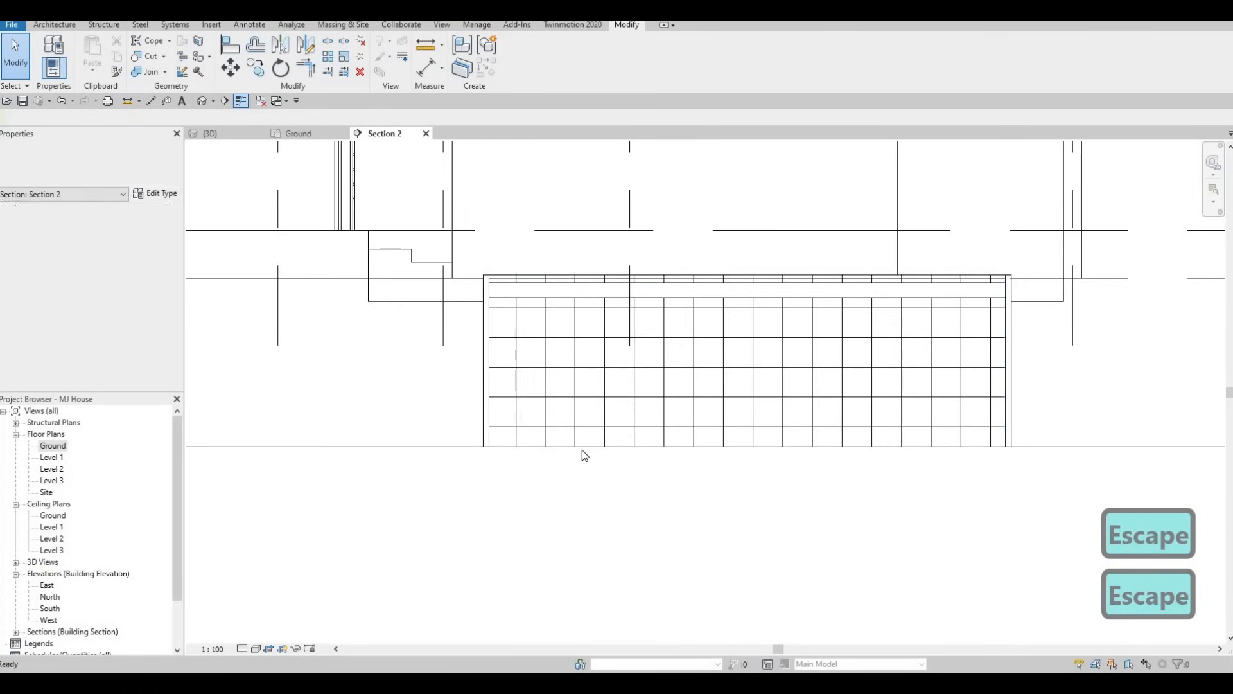
key("Escape")
Select the chain of three connected pool walls in section and set their base offset to -1000
left_click(484, 422)
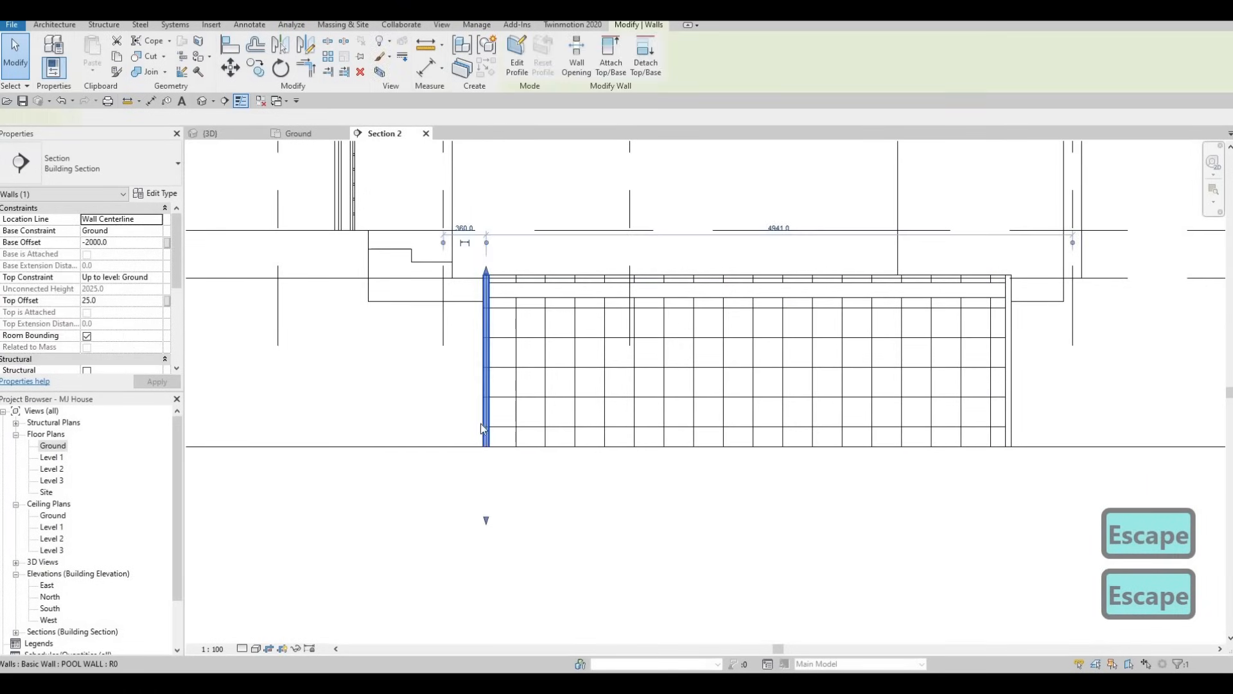
key("Tab")
left_click(492, 350)
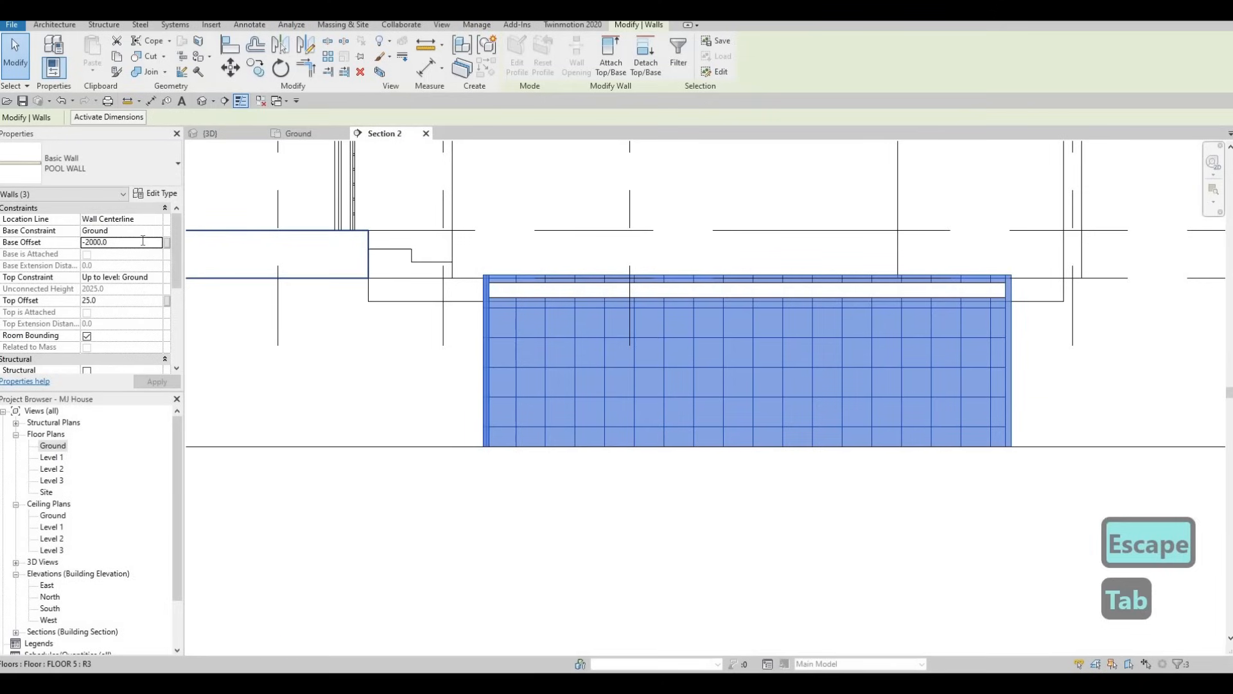
left_click(143, 241)
type("-10")
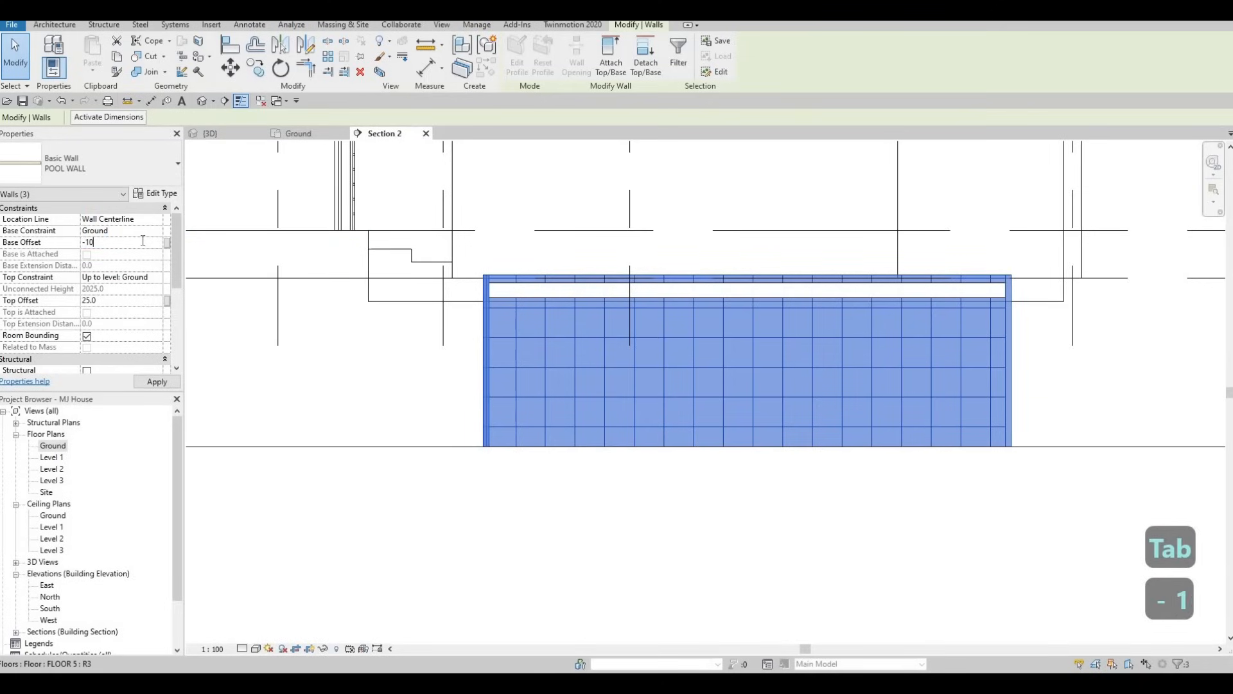
type("00")
key("Return")
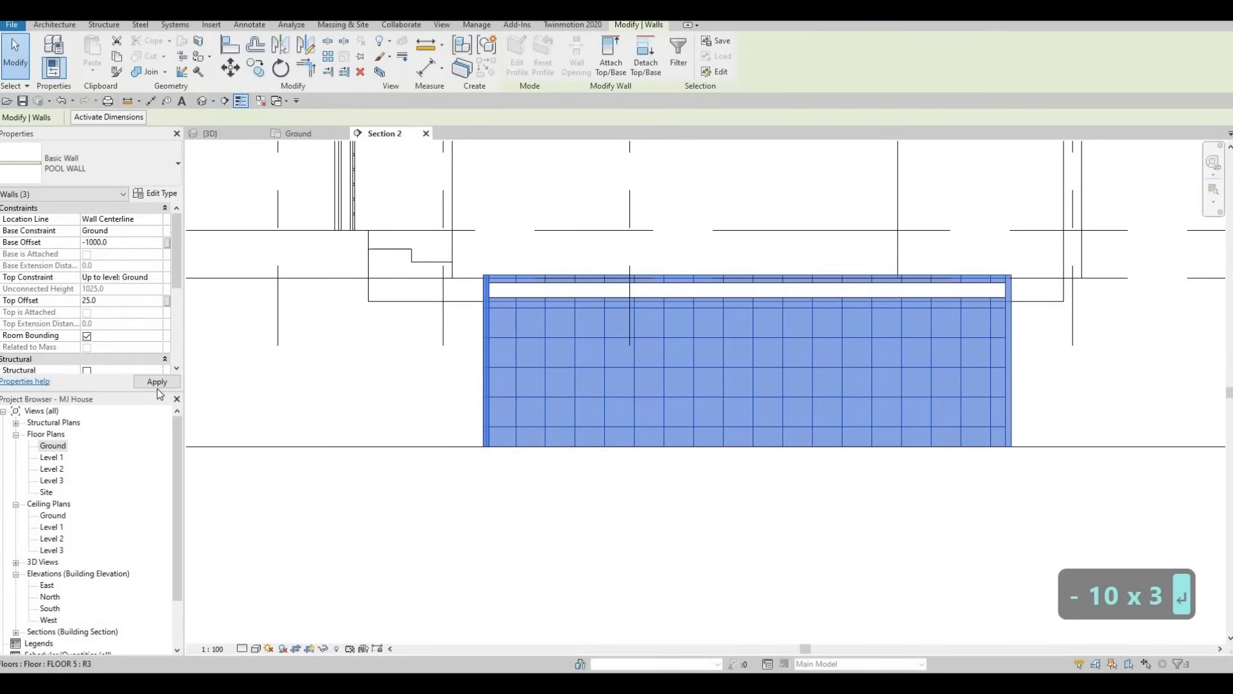
left_click(156, 385)
key("Escape")
key("Escape")
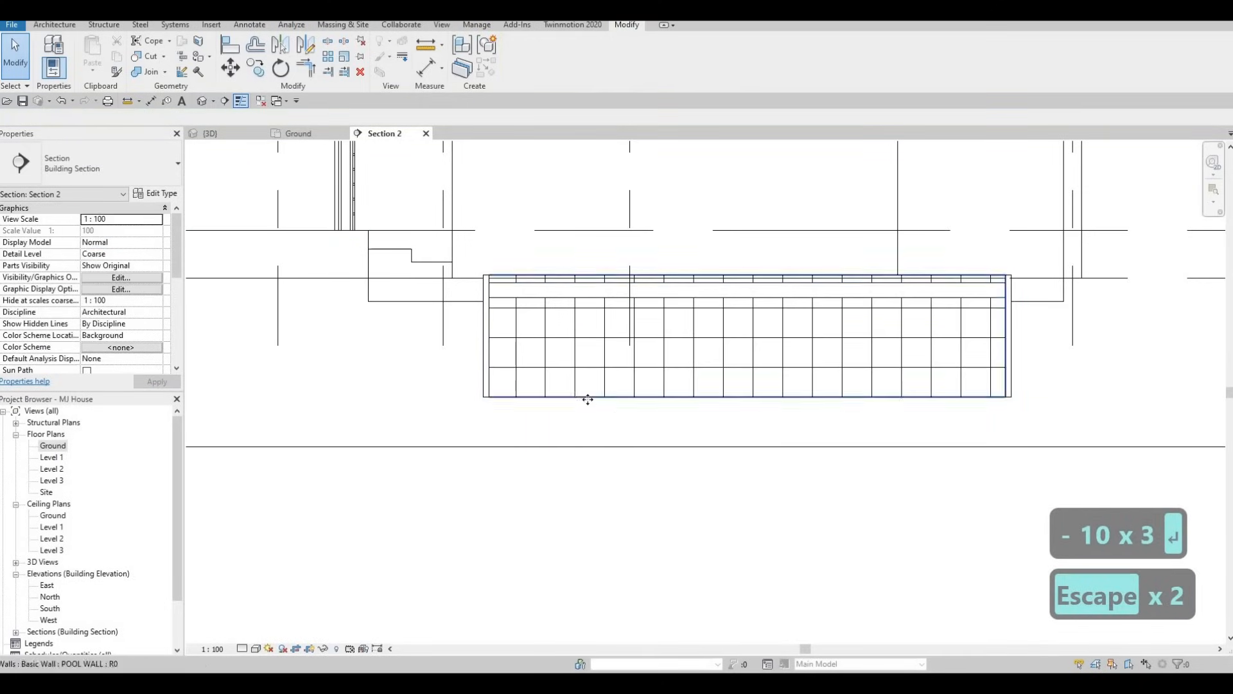
left_click(587, 398)
key("Escape")
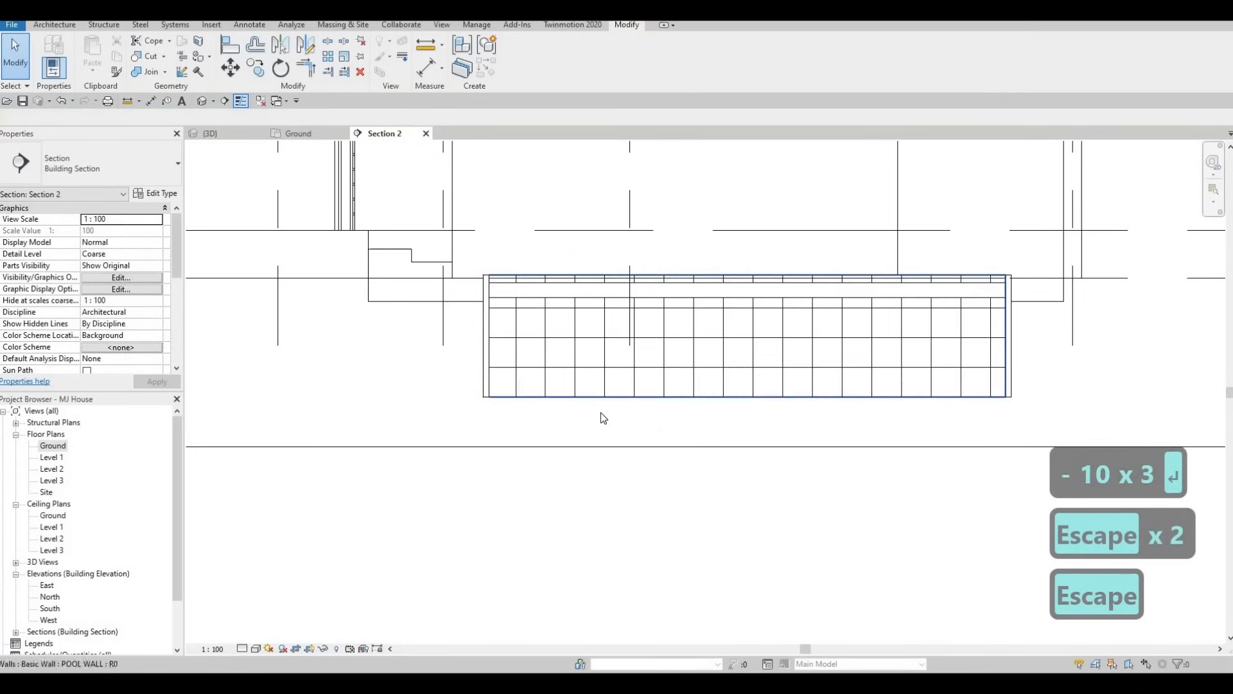
Raise the top face of the generic model inside the pool to the Ground level line
scroll(601, 414, "down", 3)
scroll(654, 351, "up", 2)
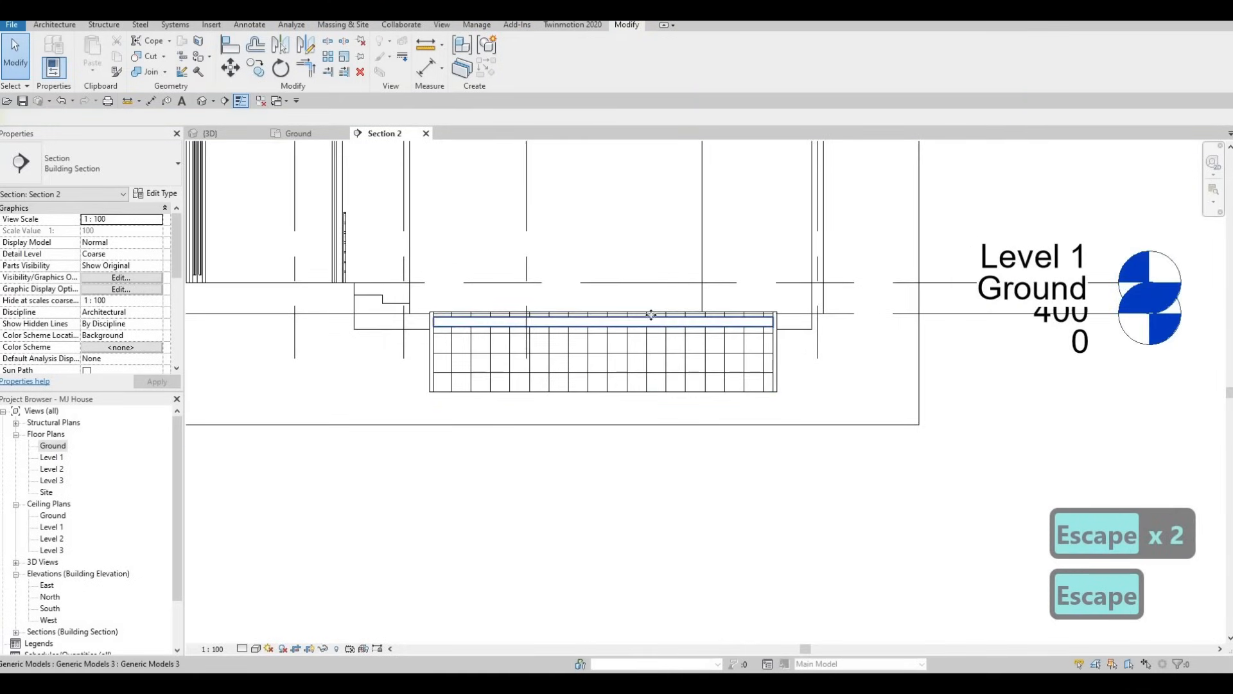
left_click(649, 316)
scroll(597, 317, "up", 1)
scroll(555, 319, "up", 1)
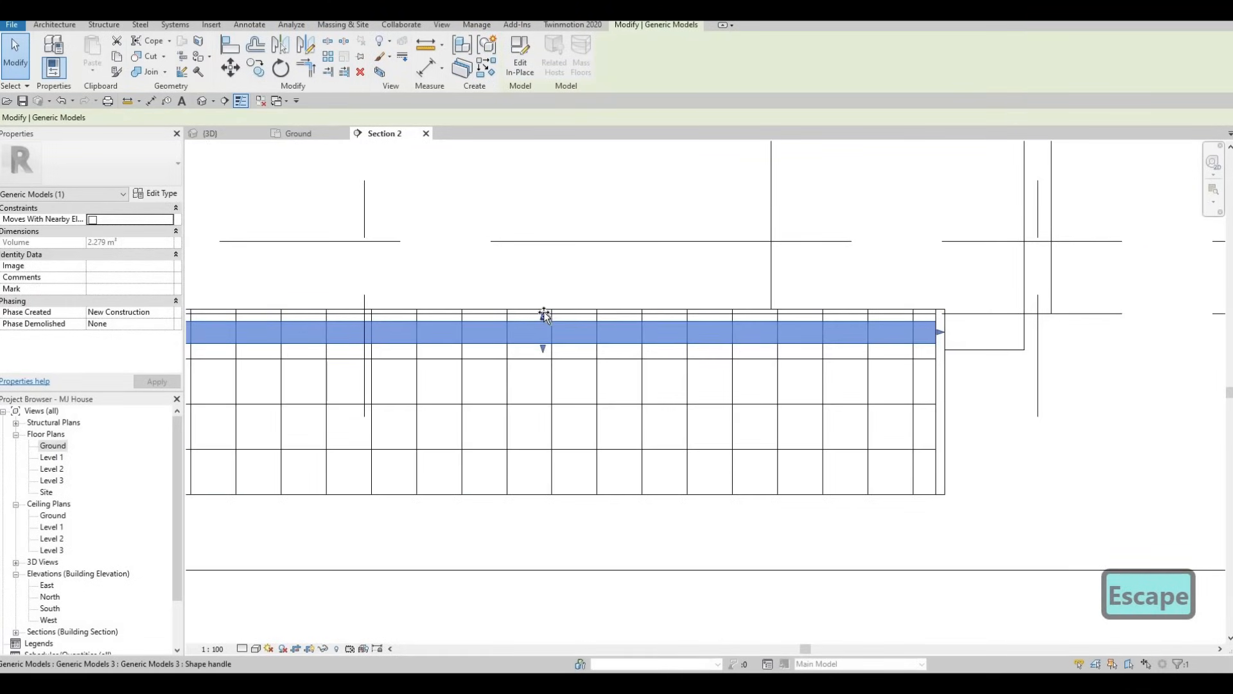
left_click_drag(545, 321, 544, 314)
key("Escape")
key("Escape")
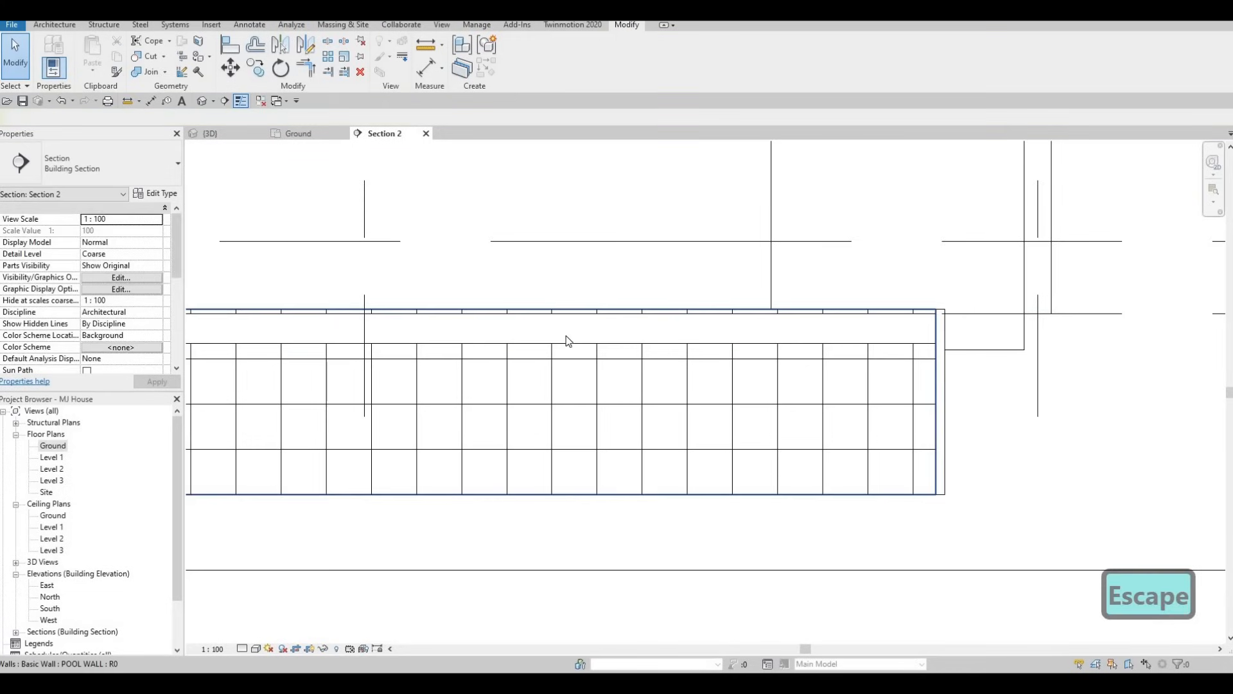
left_click(545, 352)
scroll(539, 361, "down", 2)
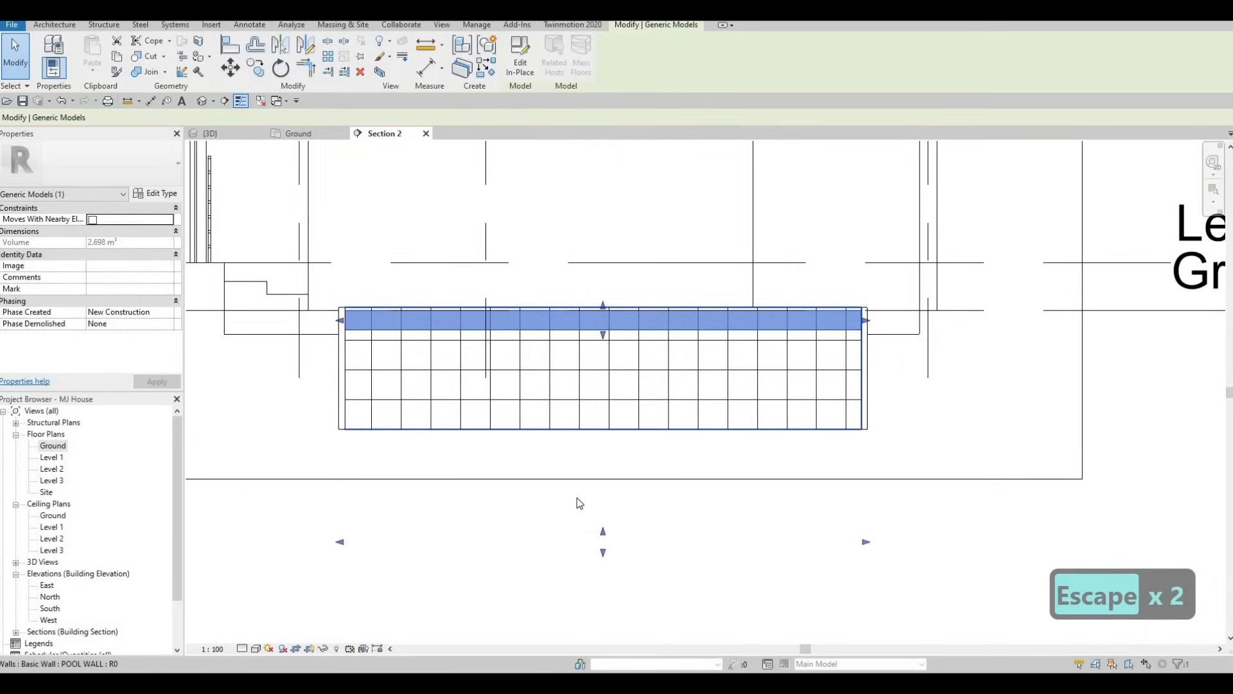
key("Escape")
scroll(527, 411, "down", 3)
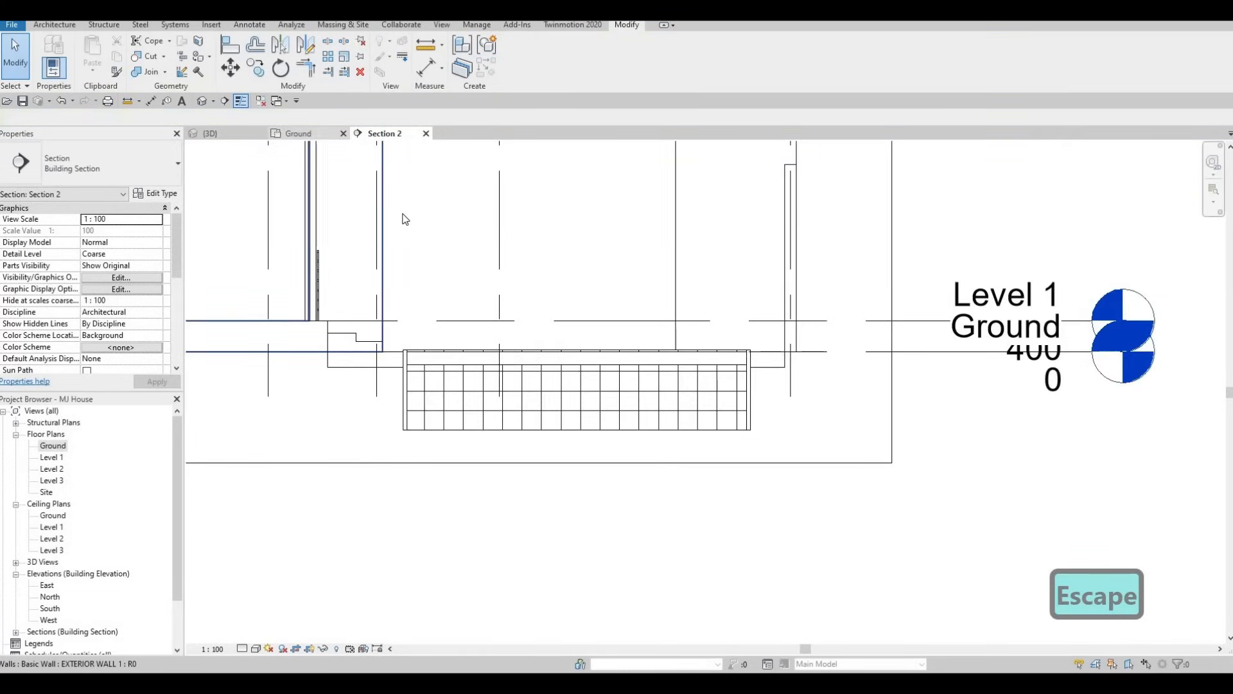
Set the base offset of the remaining deeper pool wall to -1000 in the 3D view and return to Section 2
left_click(311, 133)
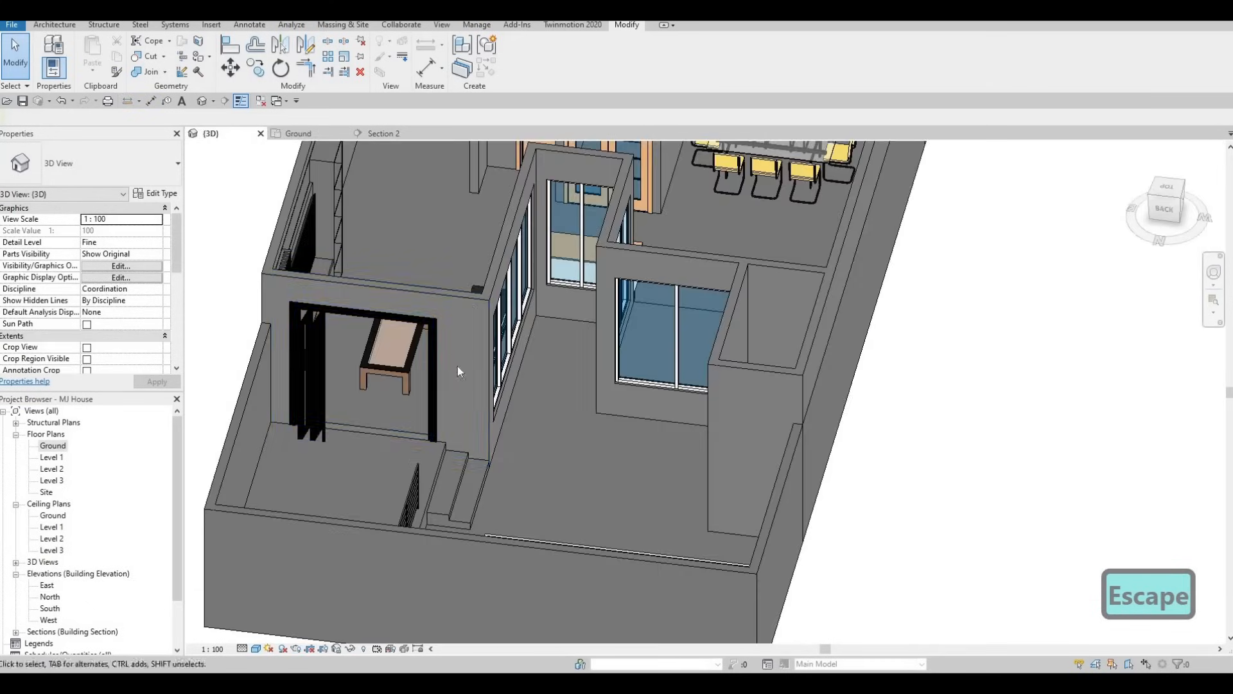
middle_click_drag(443, 388, 590, 321, "shift")
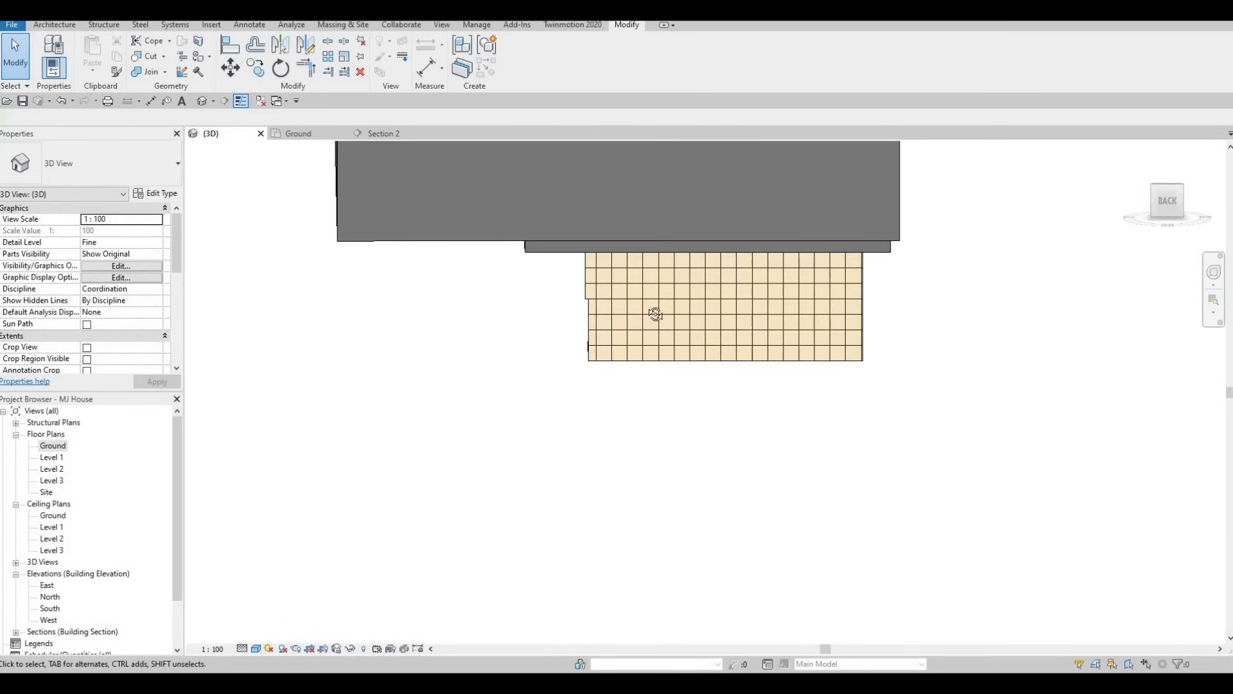
middle_click_drag(803, 311, 546, 250, "shift")
left_click(529, 239)
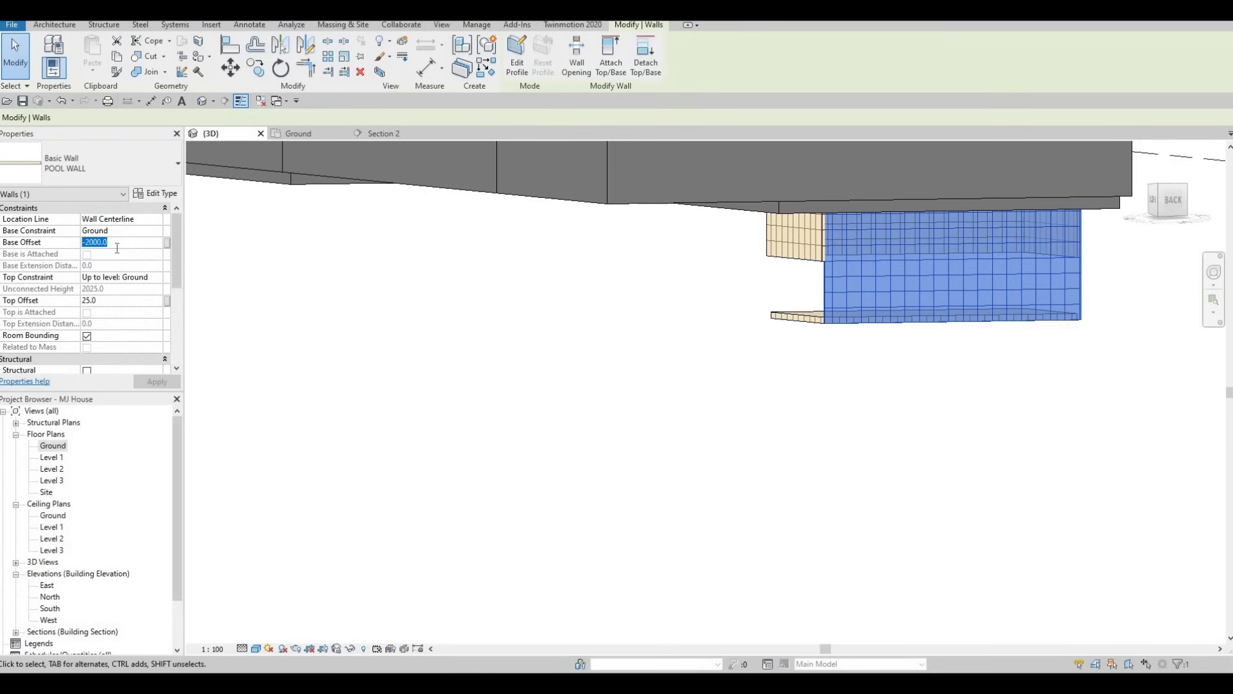
left_click(117, 248)
type("-100")
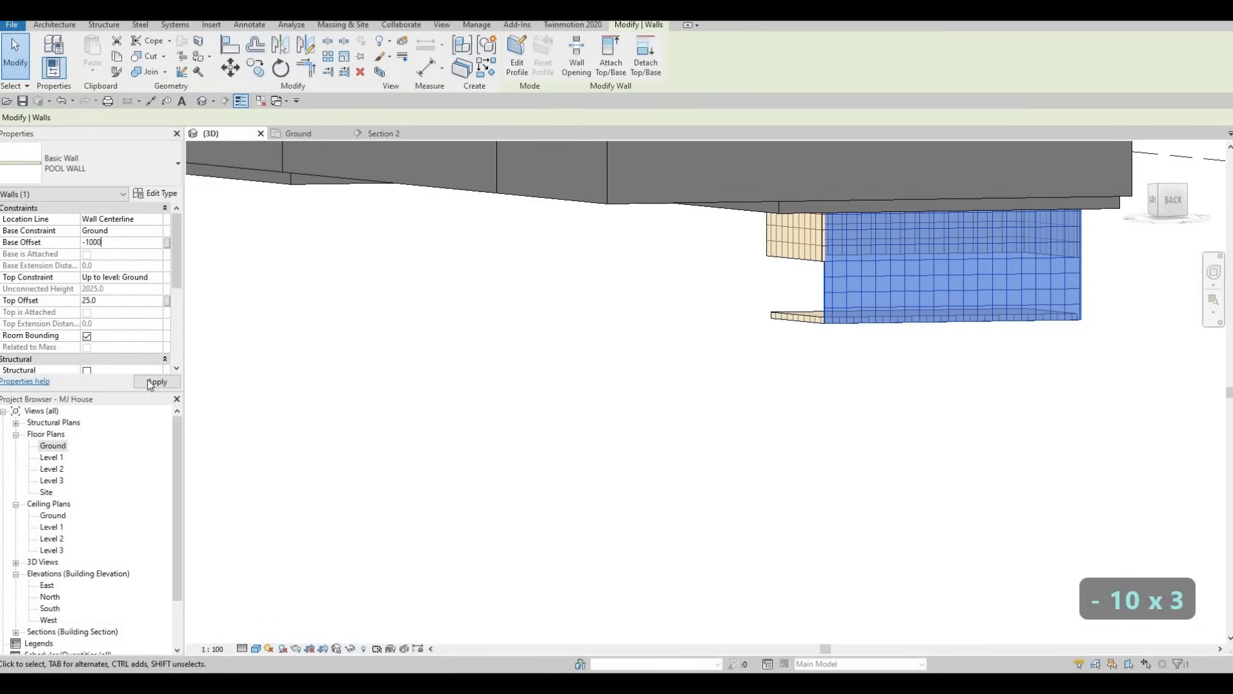
left_click(385, 134)
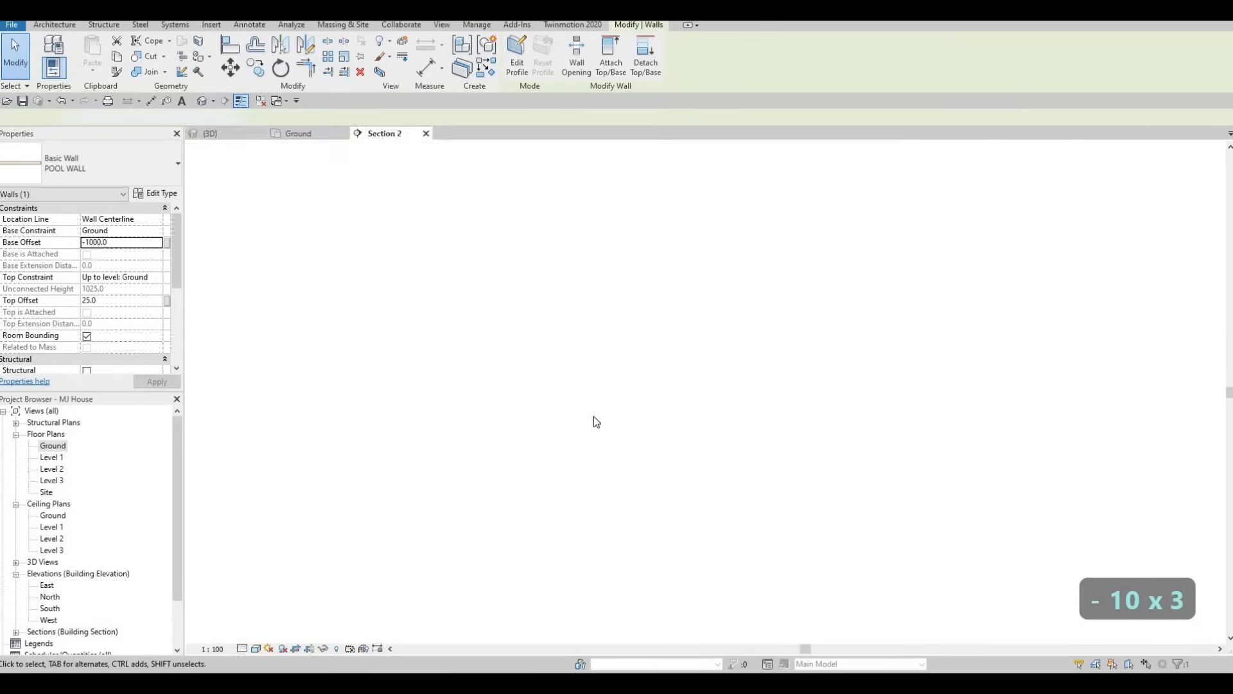
In the 3D view, stretch the detached pool floor slab's upper face up to around the base of the pool walls
scroll(559, 411, "down", 3)
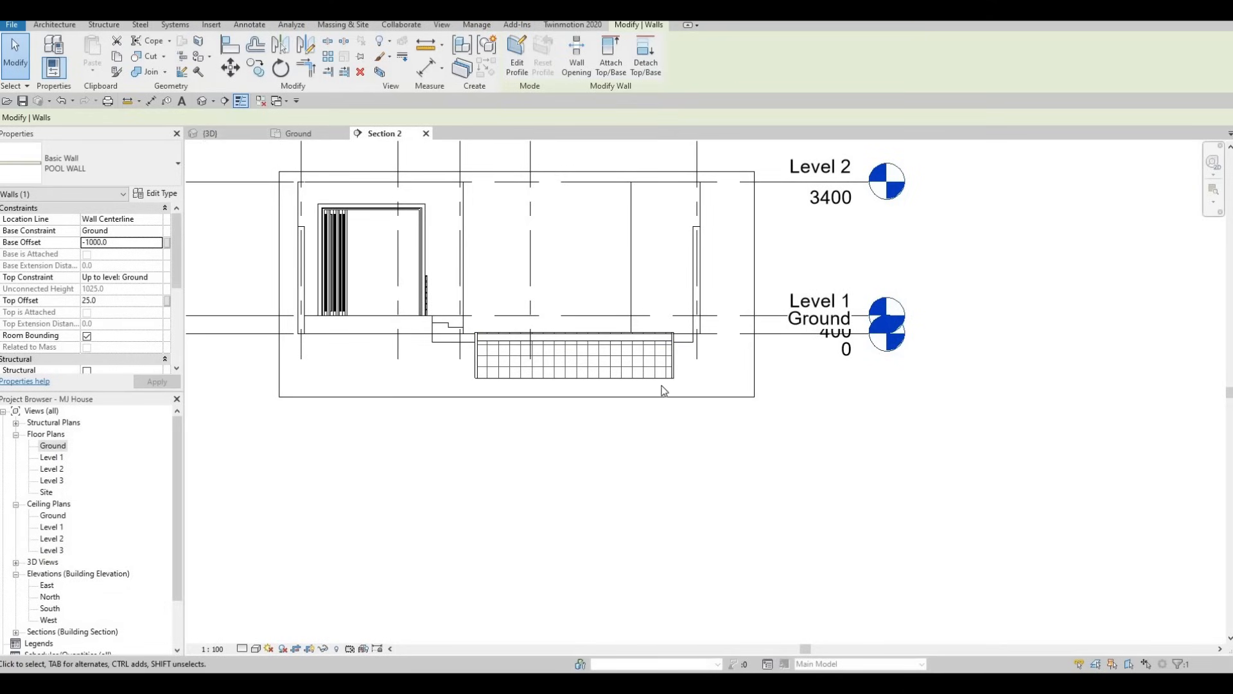
key("ctrl+Tab")
left_click(837, 317)
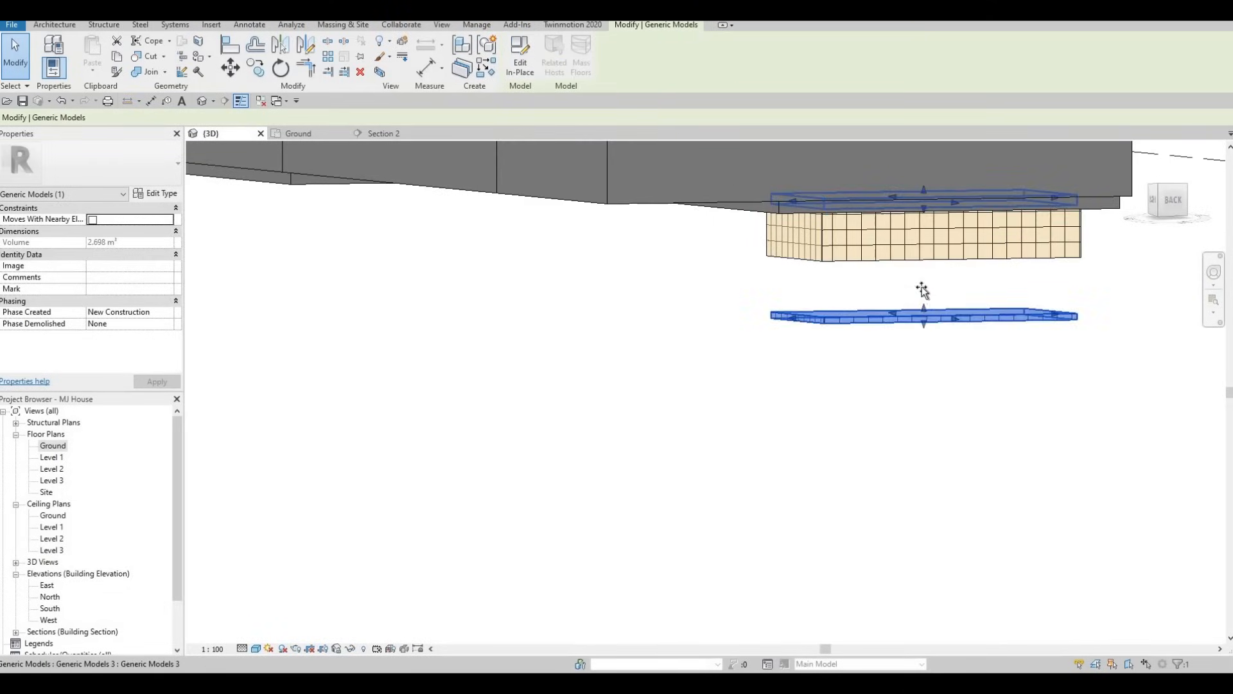
left_click_drag(919, 246, 919, 254)
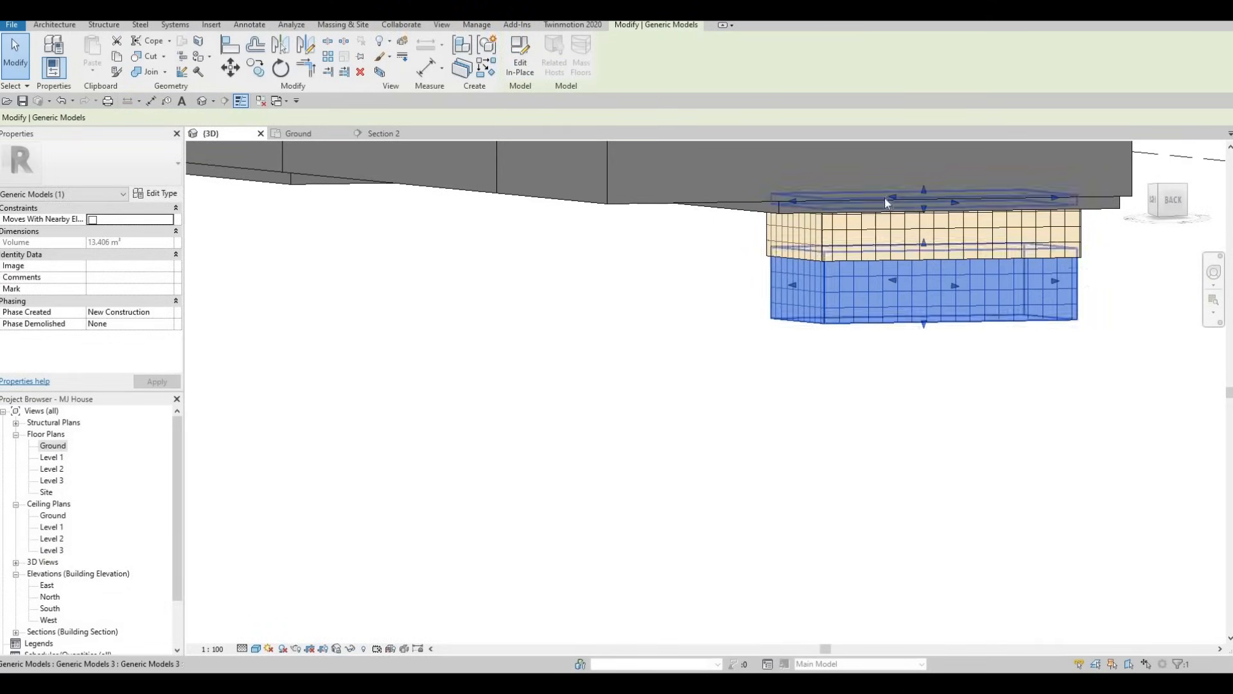
middle_click_drag(887, 203, 837, 223, "shift")
scroll(837, 224, "up", 4)
key("Escape")
key("Escape")
key("Escape")
Align the underside of the pool's floor slab with the bottom face of the pool walls
key("a")
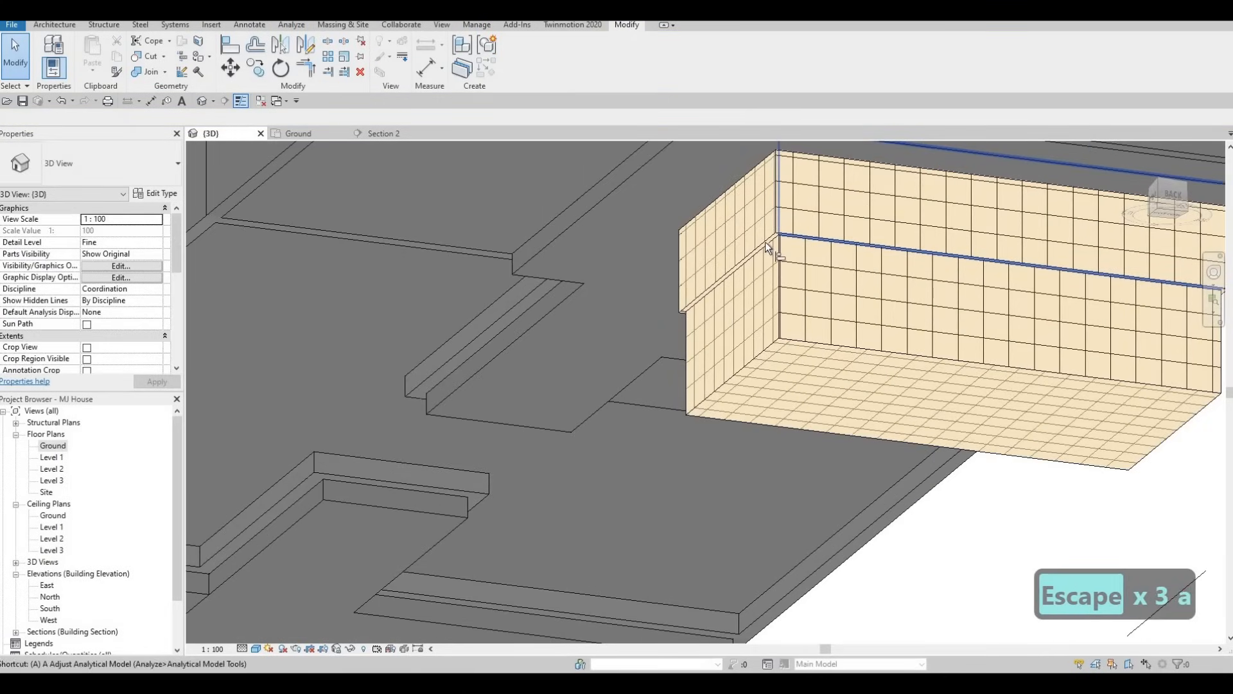
key("l")
key("Tab")
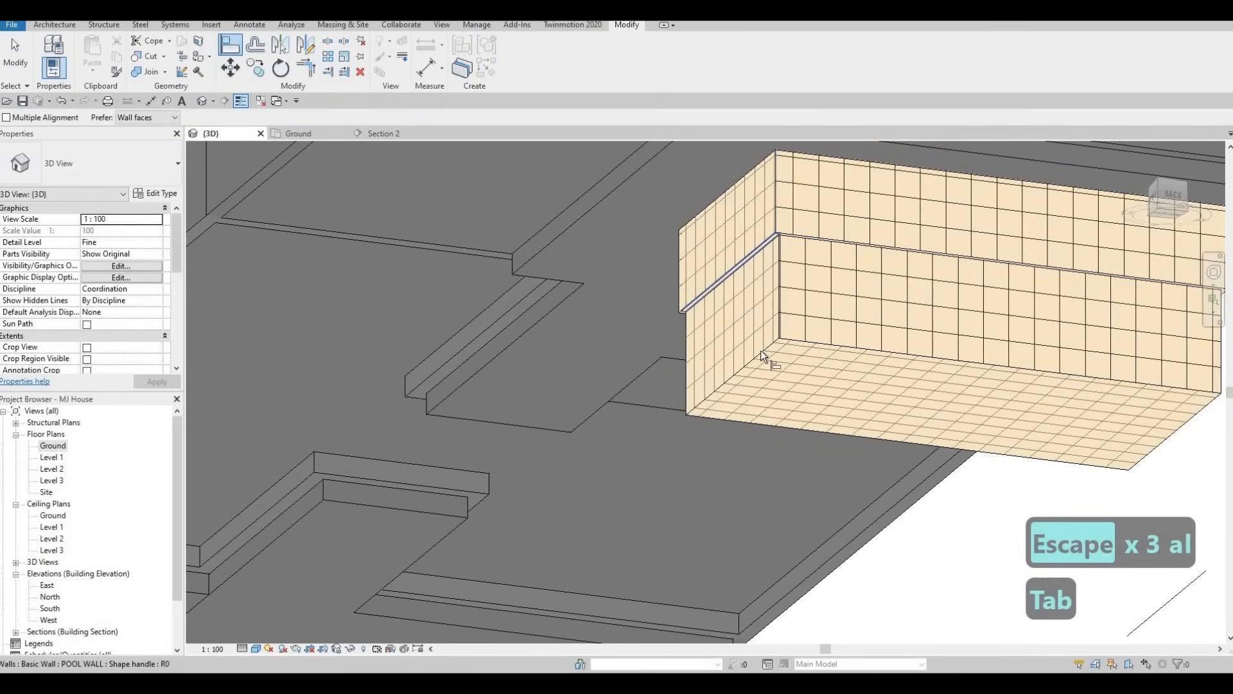
left_click(762, 350)
left_click(758, 251)
key("Escape")
key("Escape")
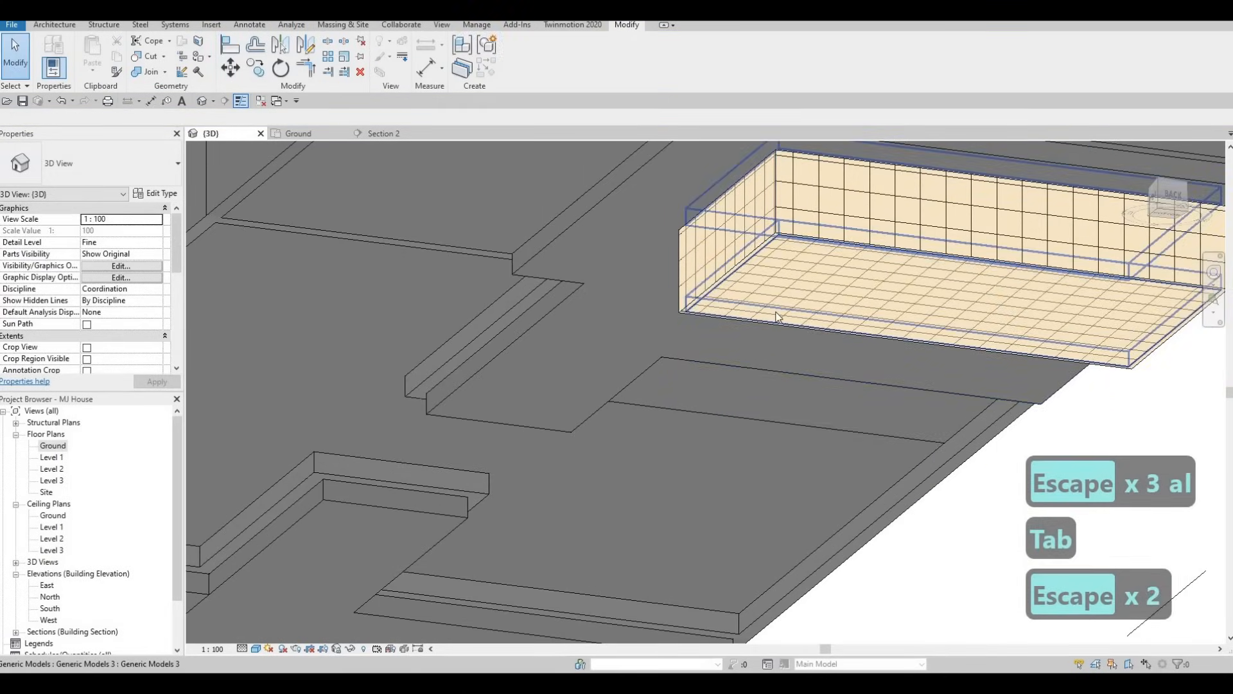
middle_click_drag(777, 316, 503, 324, "shift")
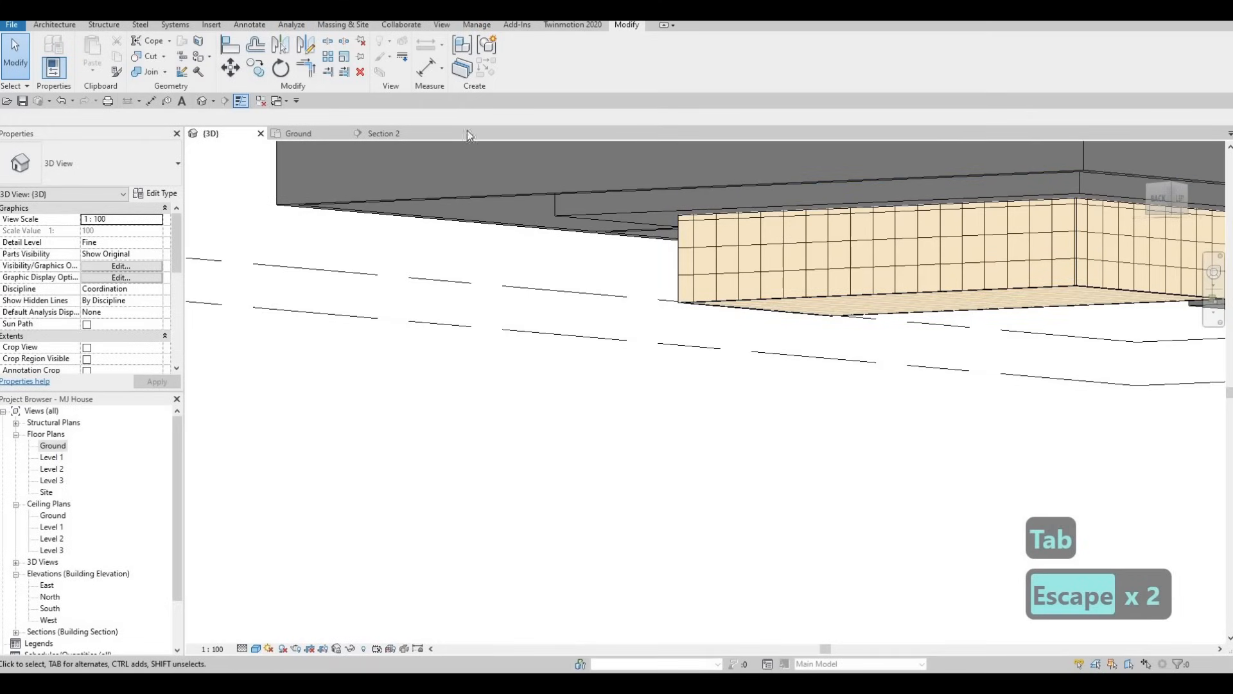
Return to Section 2 and start a new in-place model in the Generic Models category under the suggested name
left_click(396, 133)
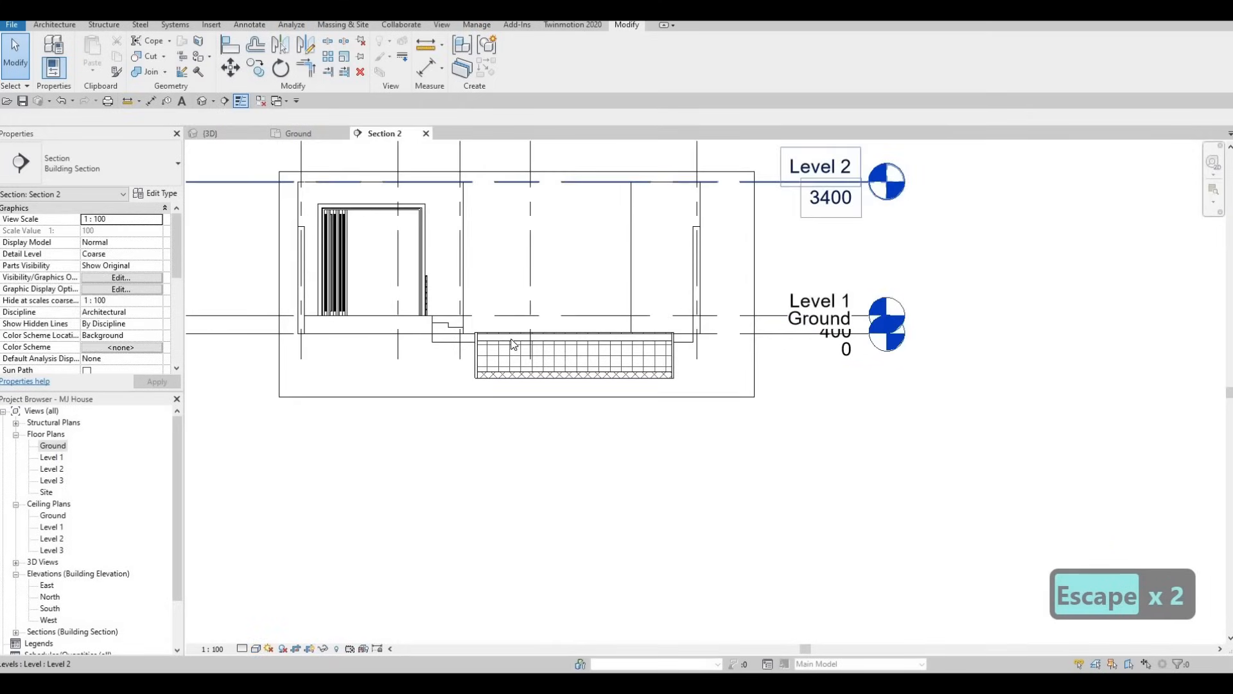
scroll(513, 343, "up", 5)
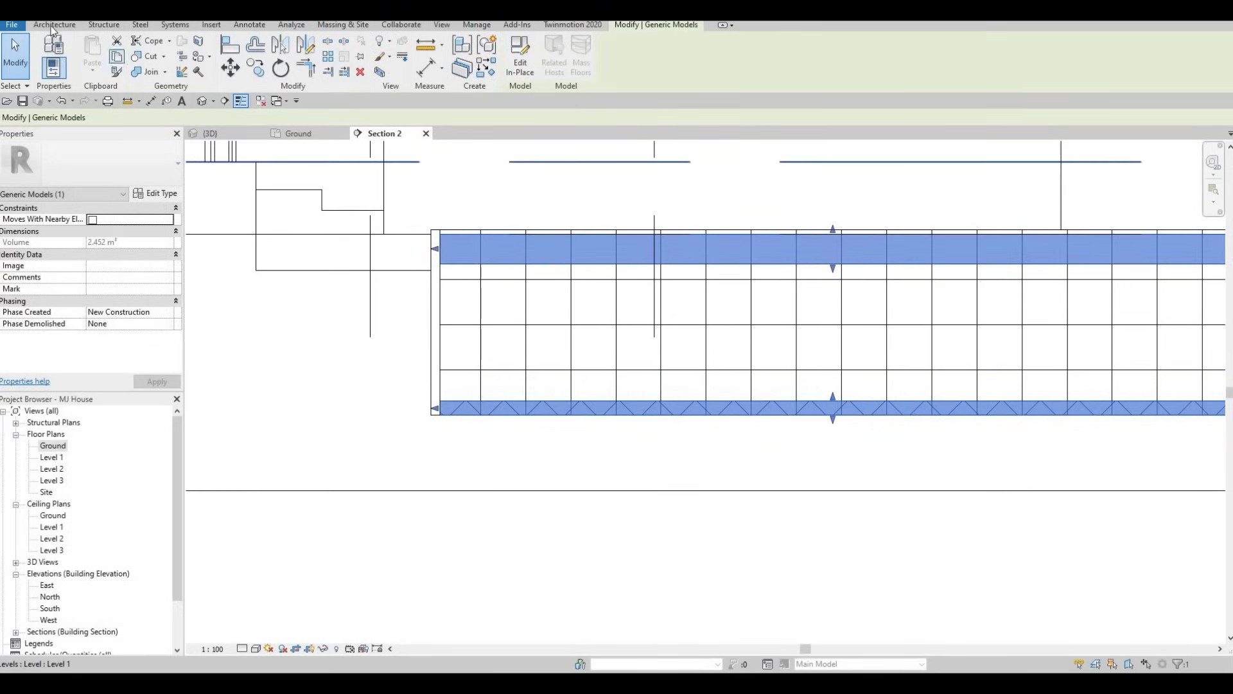
scroll(159, 86, "up", 13)
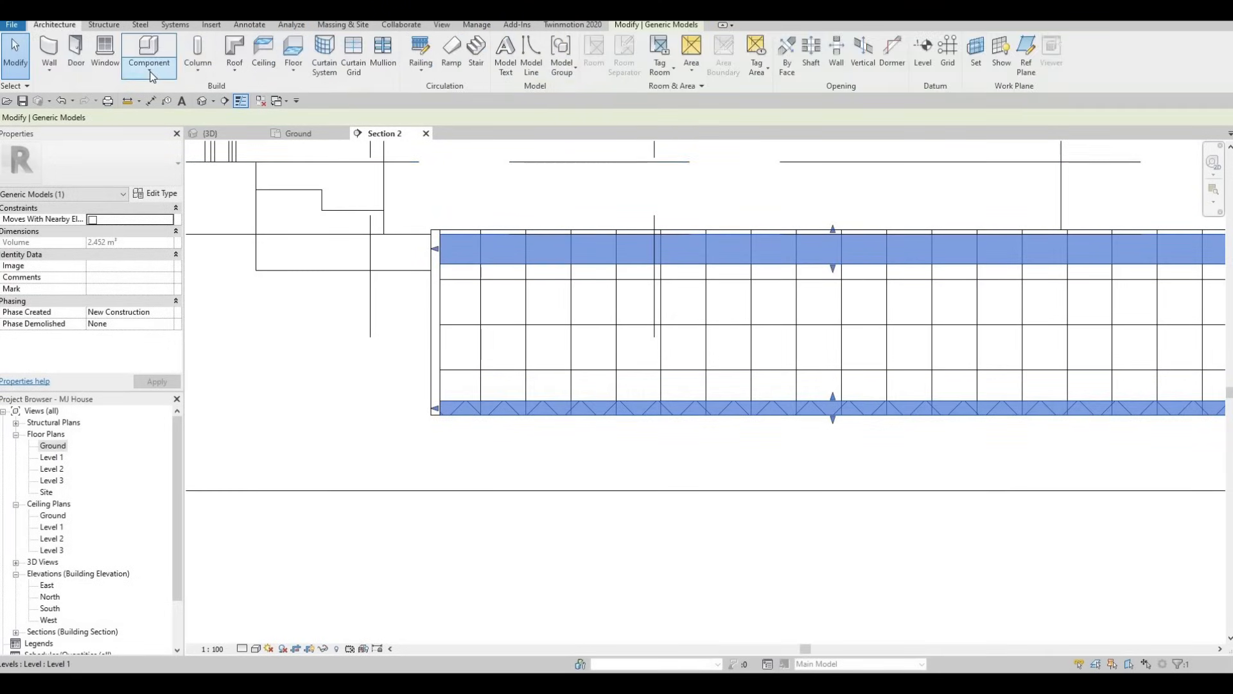
left_click(175, 120)
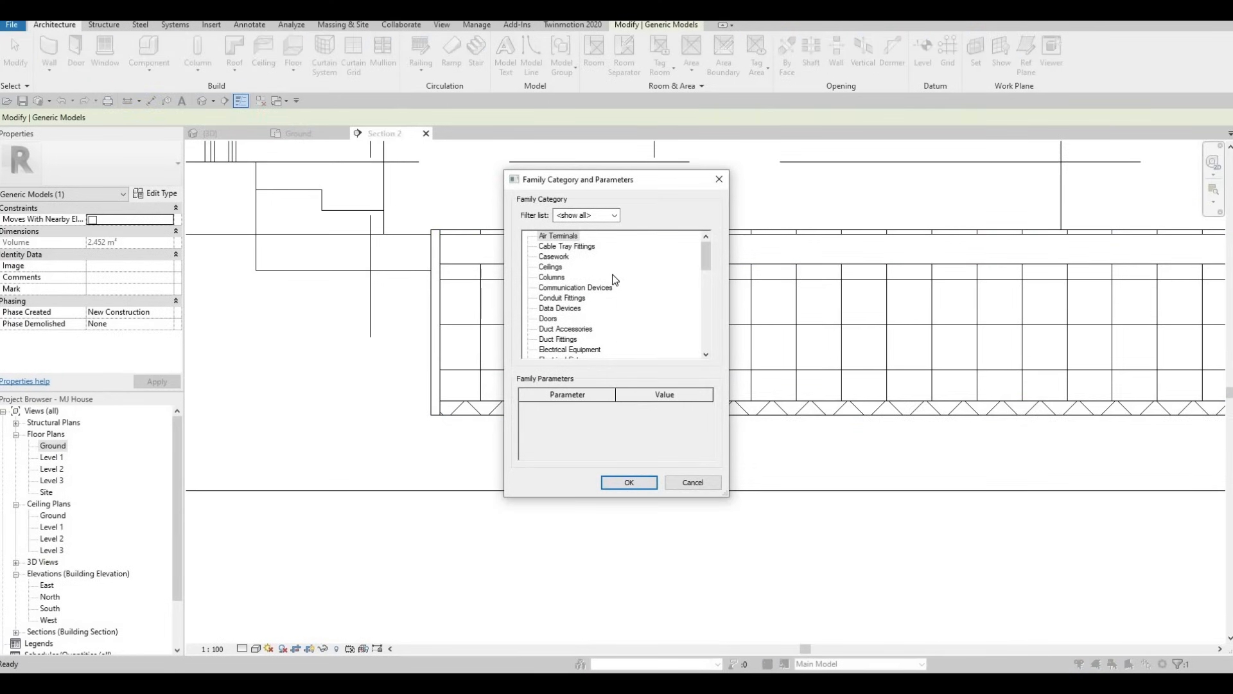
scroll(583, 319, "down", 3)
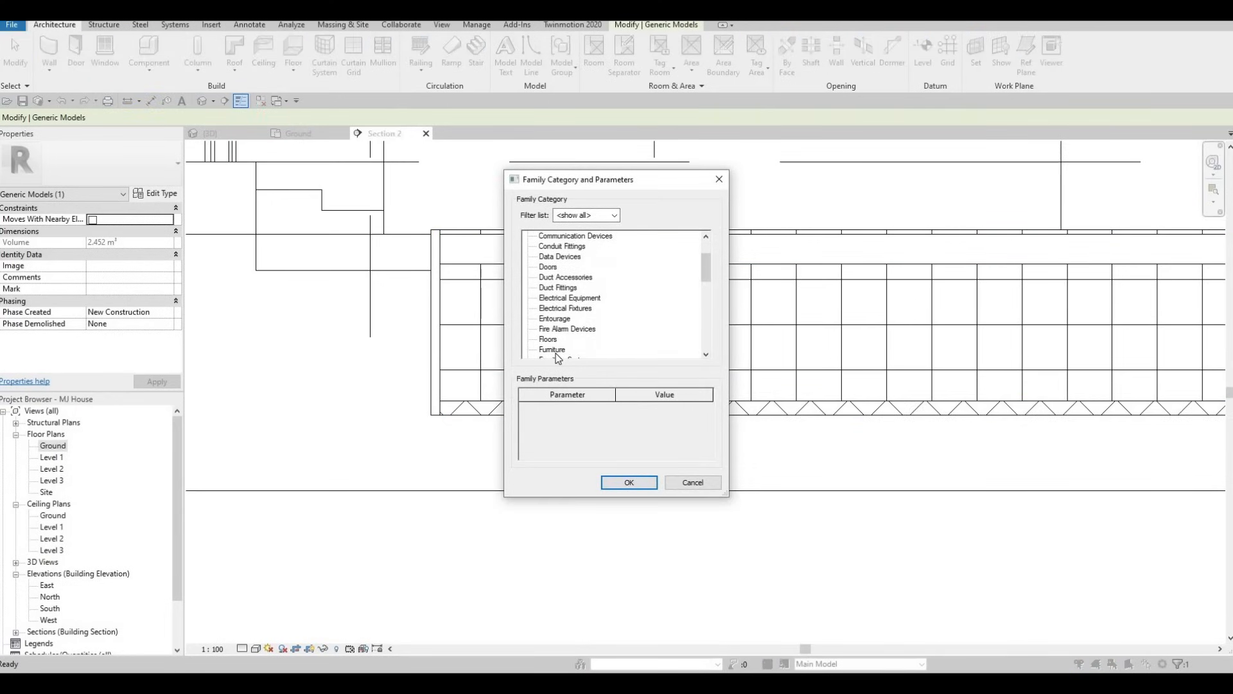
left_click(631, 482)
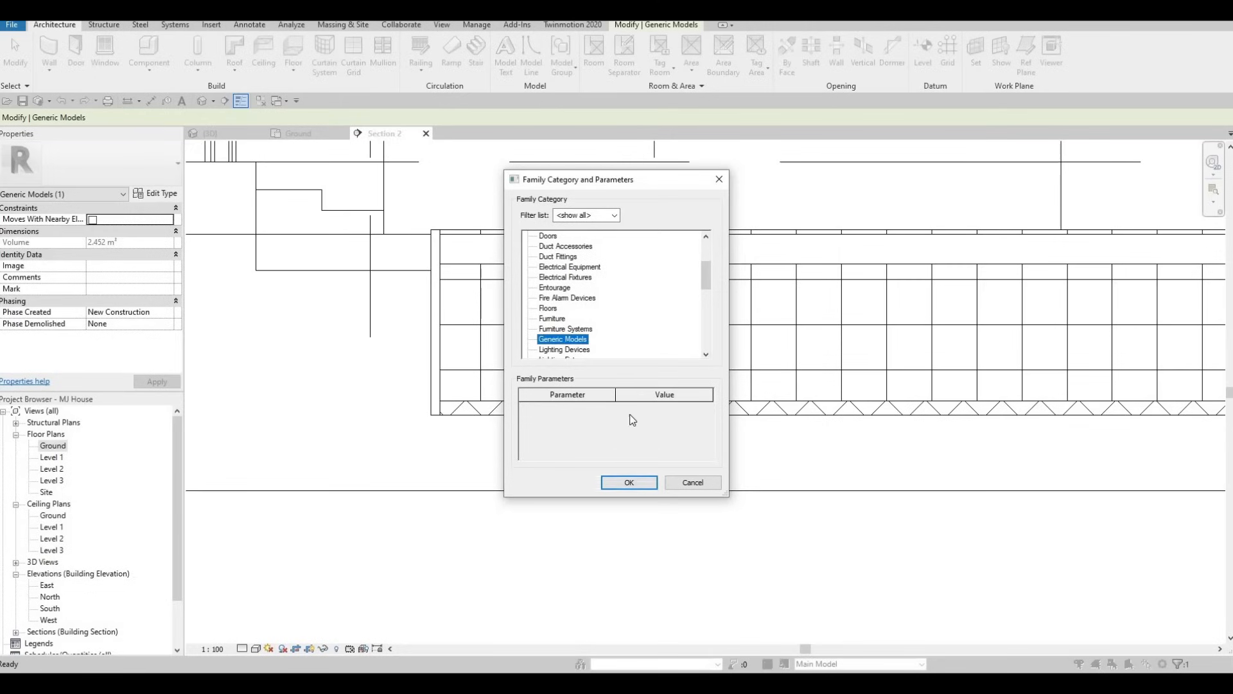
left_click(614, 364)
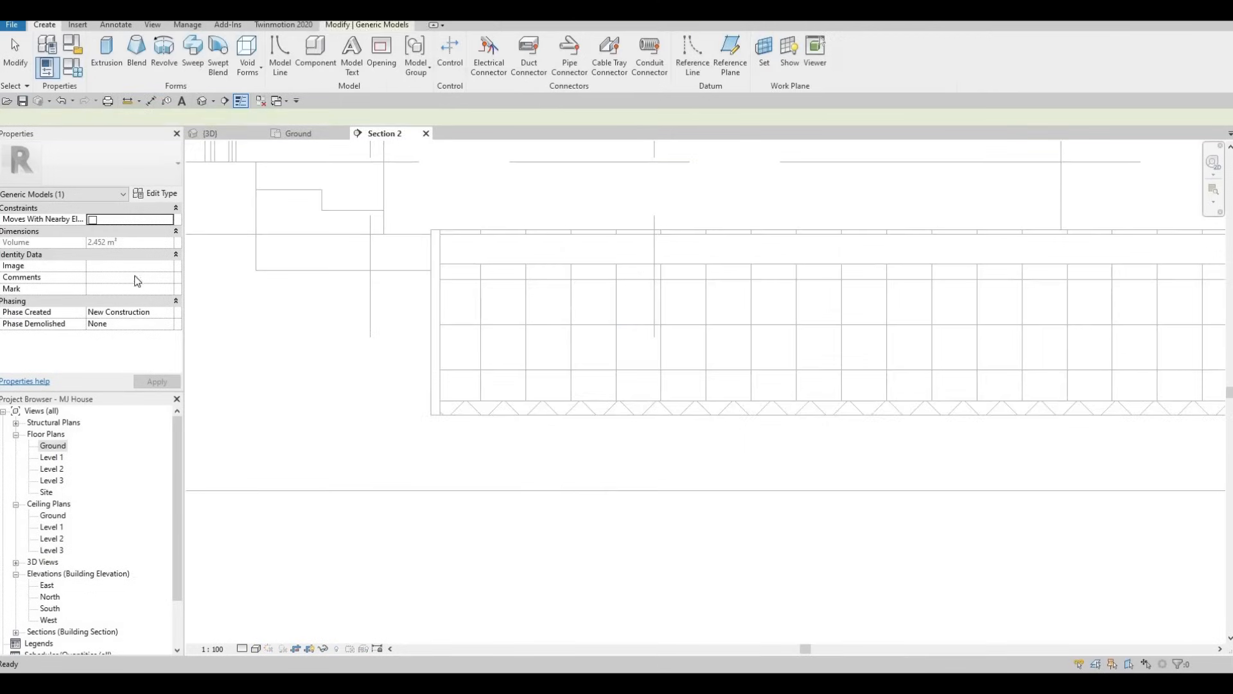
Start an extrusion on the pool wall's face as the work plane and set its material to Ceramic Tile
left_click(108, 55)
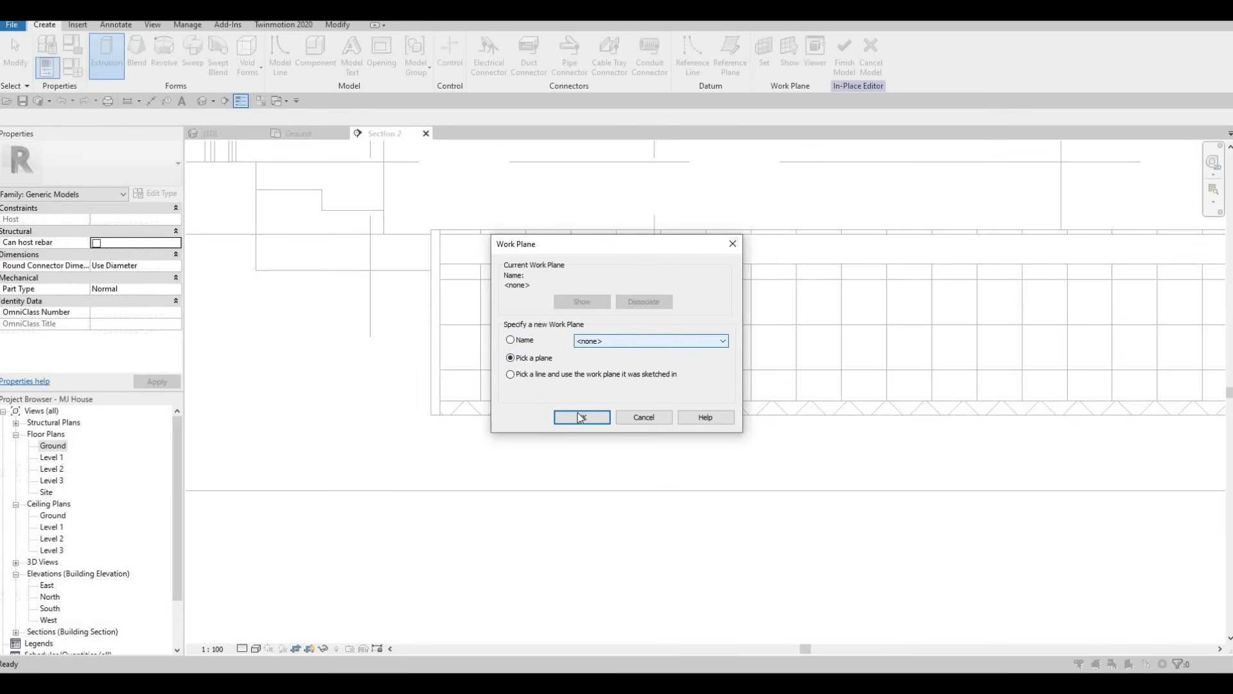
key("Return")
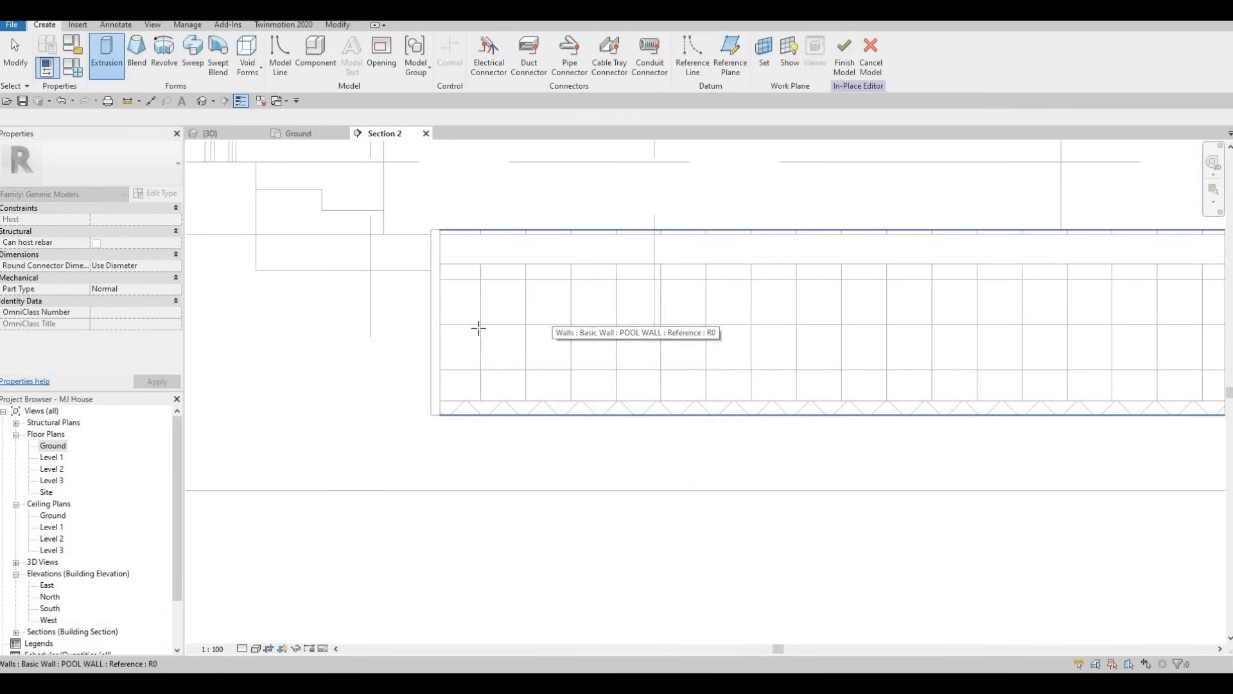
left_click(551, 325)
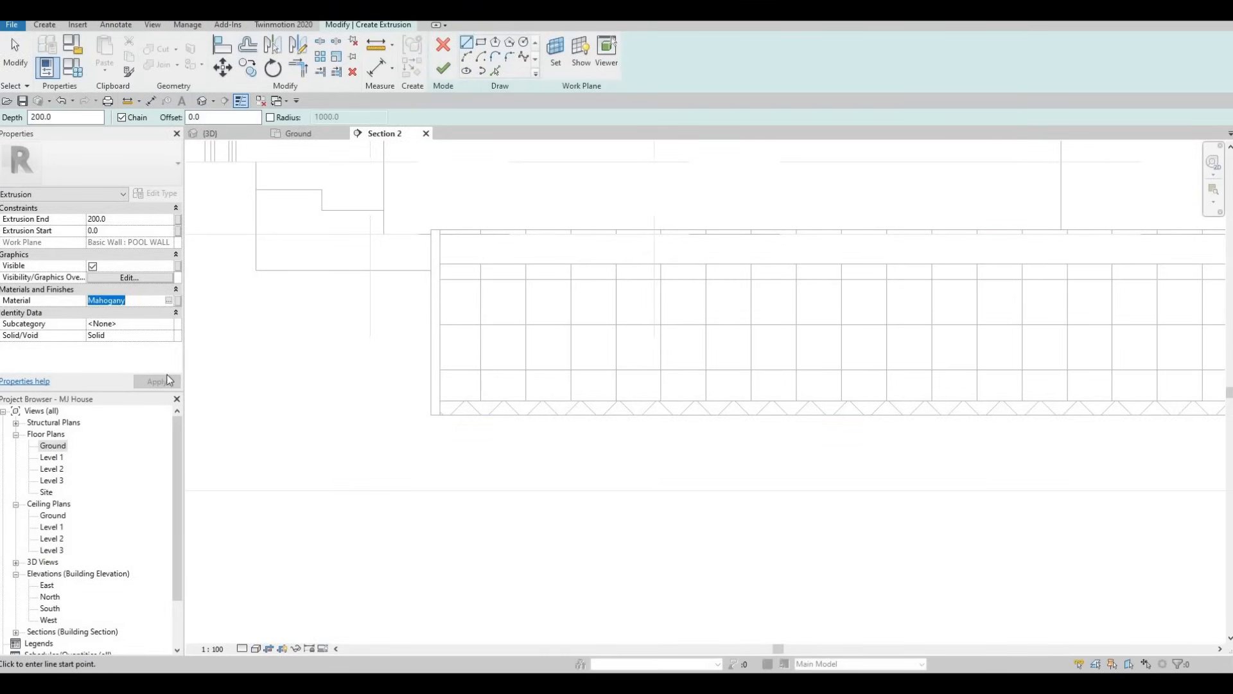
type("Ceramic Tile")
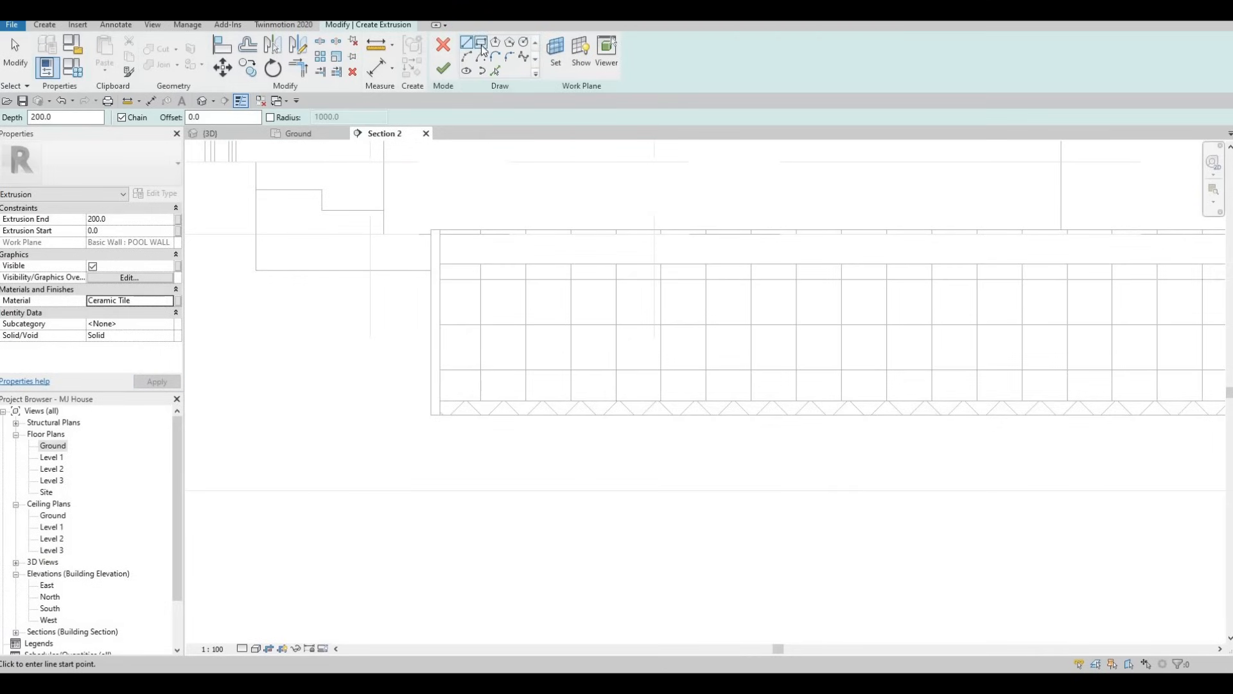
Sketch a rectangle about 760 mm high inside the pool's end nearest the exterior steps, and narrow it to about 940 mm
left_click(482, 44)
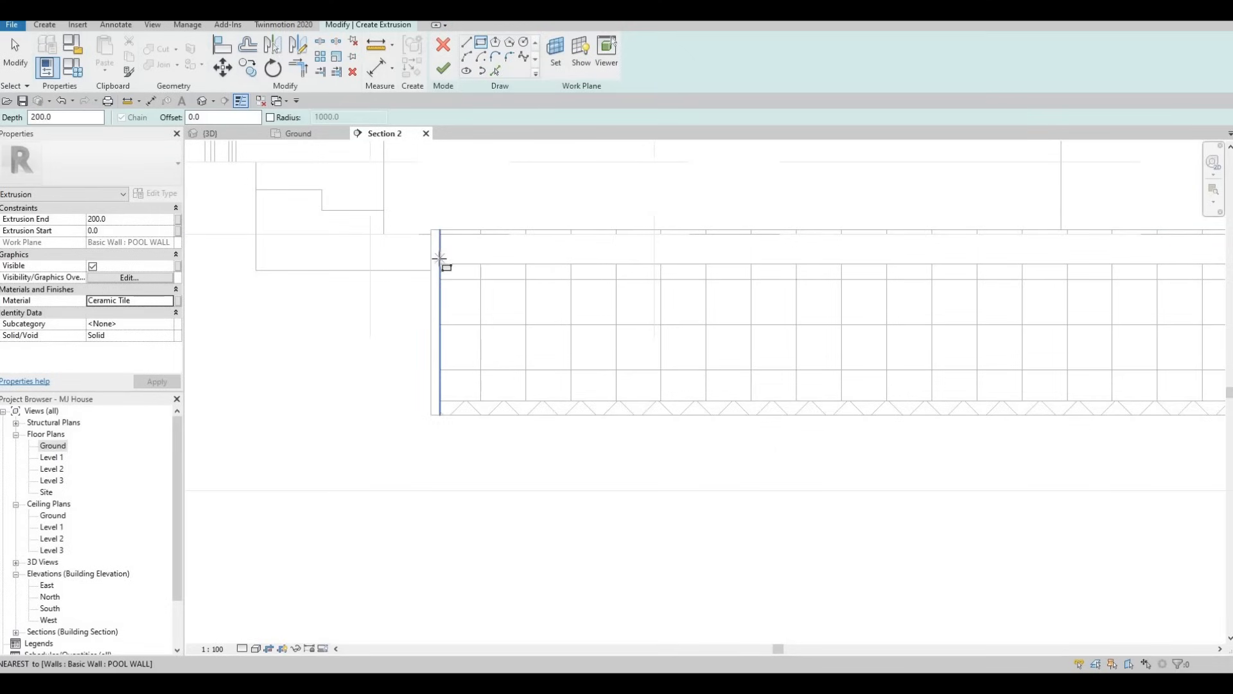
left_click(439, 263)
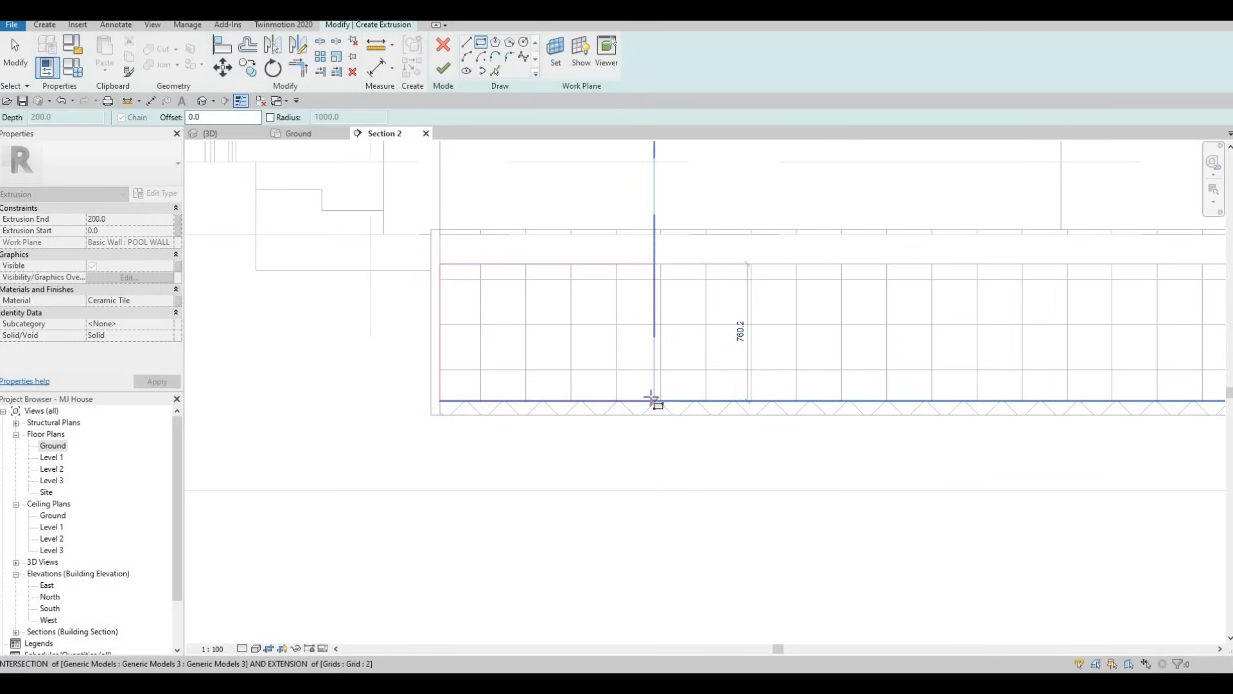
left_click(656, 332)
scroll(636, 331, "down", 2)
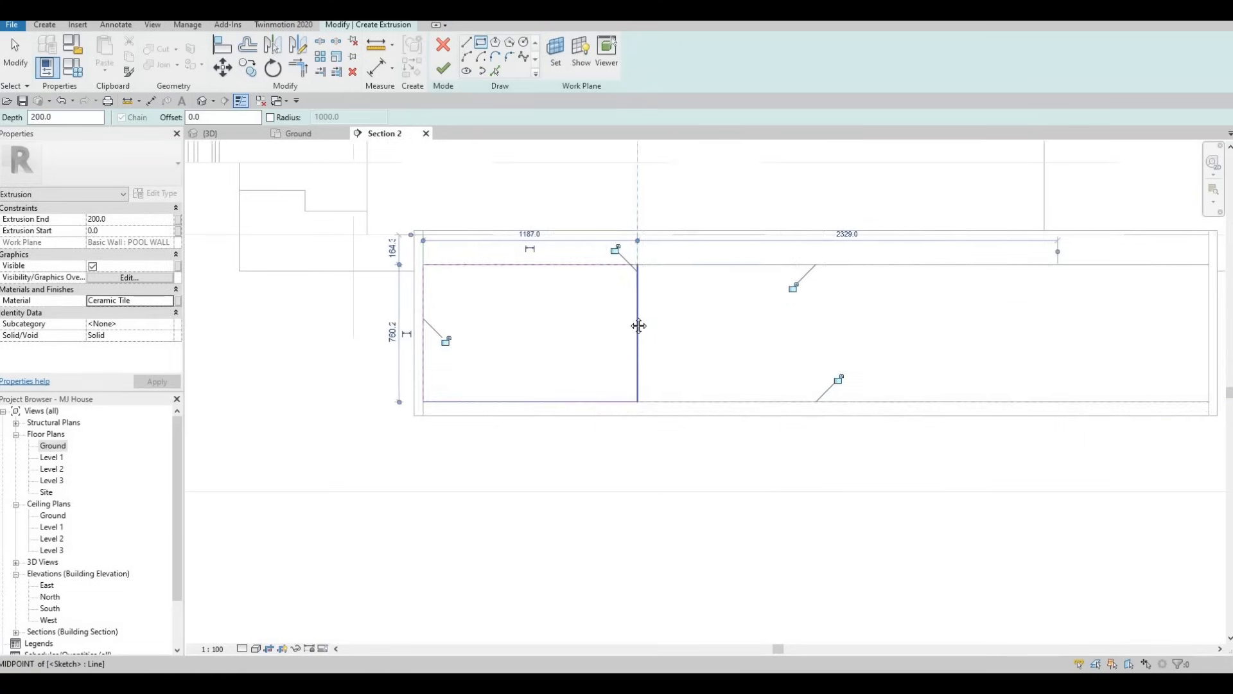
key("Escape")
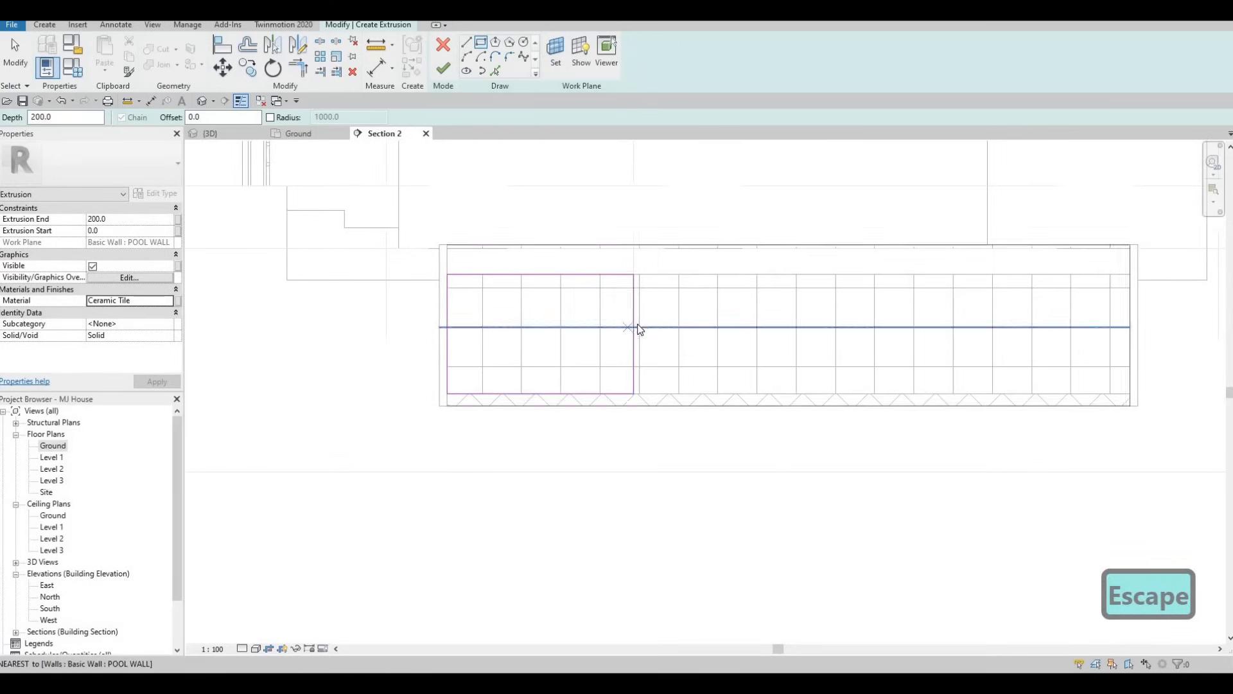
key("Escape")
scroll(632, 330, "up", 2)
left_click(634, 324)
left_click_drag(634, 323, 584, 315)
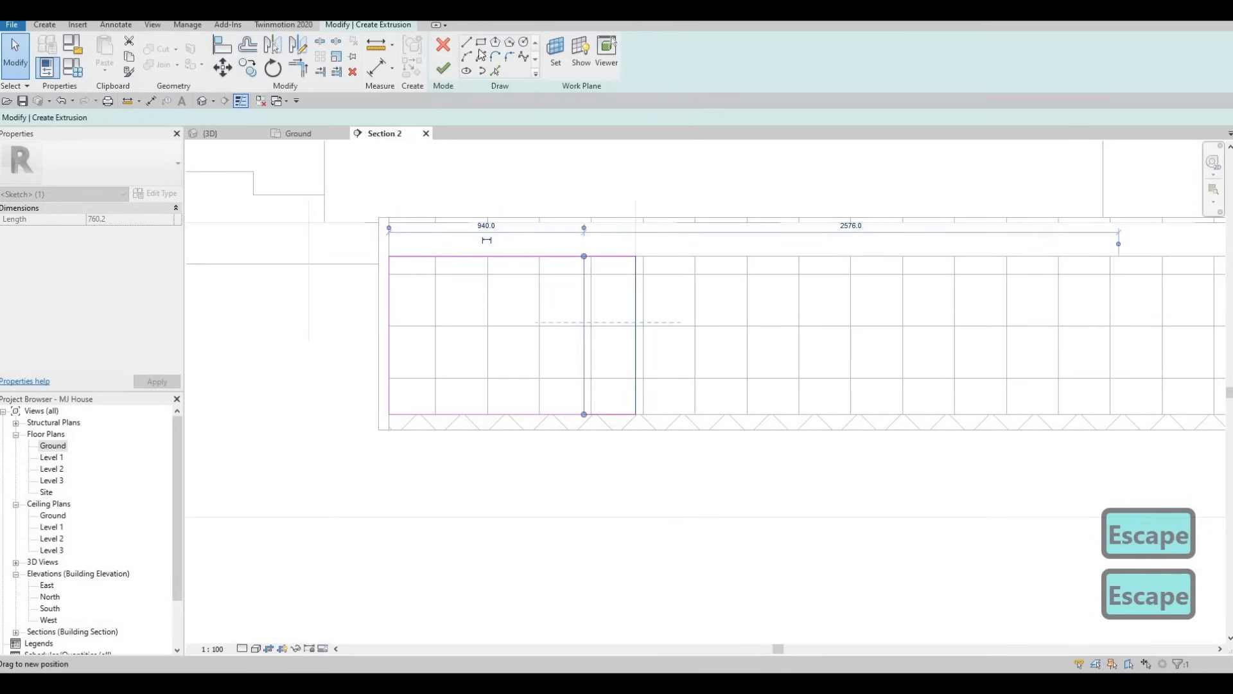
Sketch a stair profile with five risers from the rectangle's inner side to its upper edge, starting with a tread about 360 mm long
left_click(583, 378)
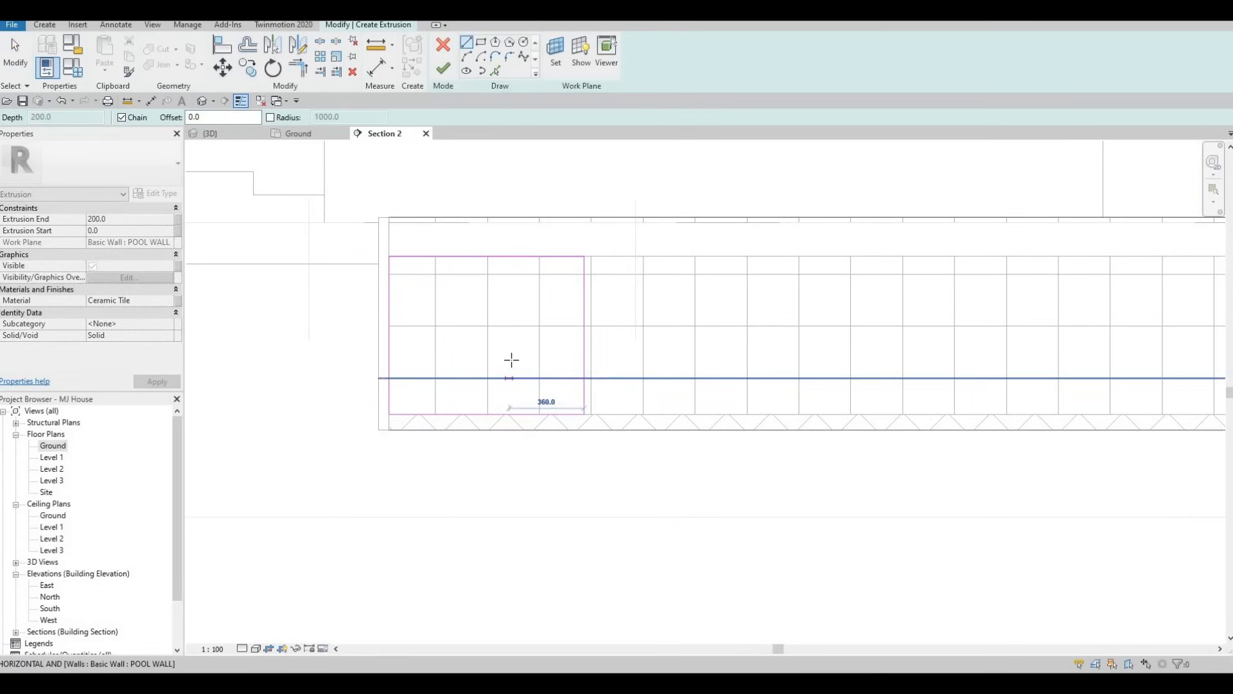
left_click(509, 377)
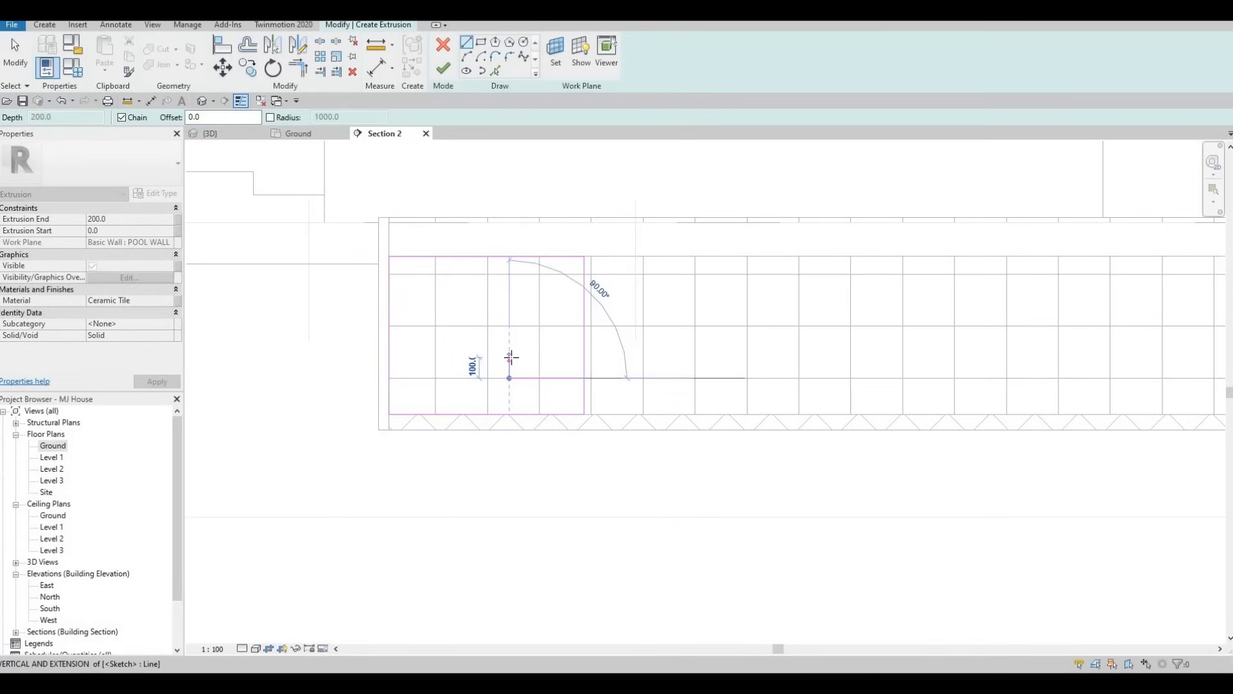
left_click(473, 354)
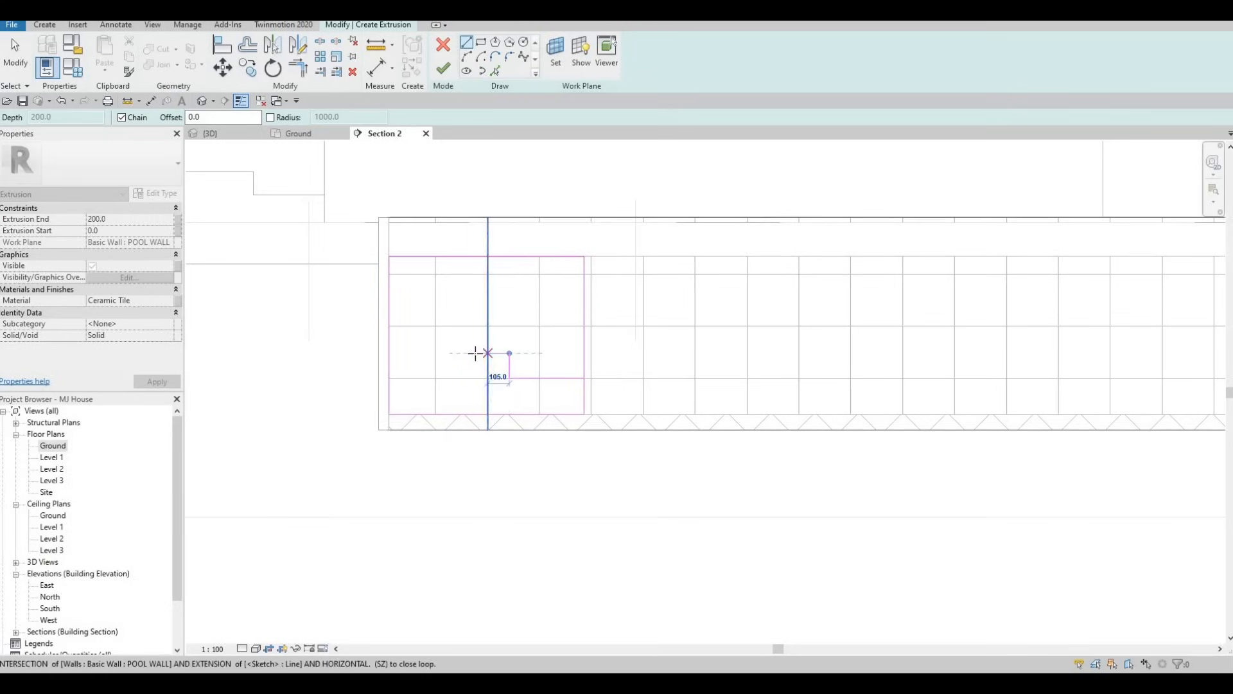
left_click(476, 326)
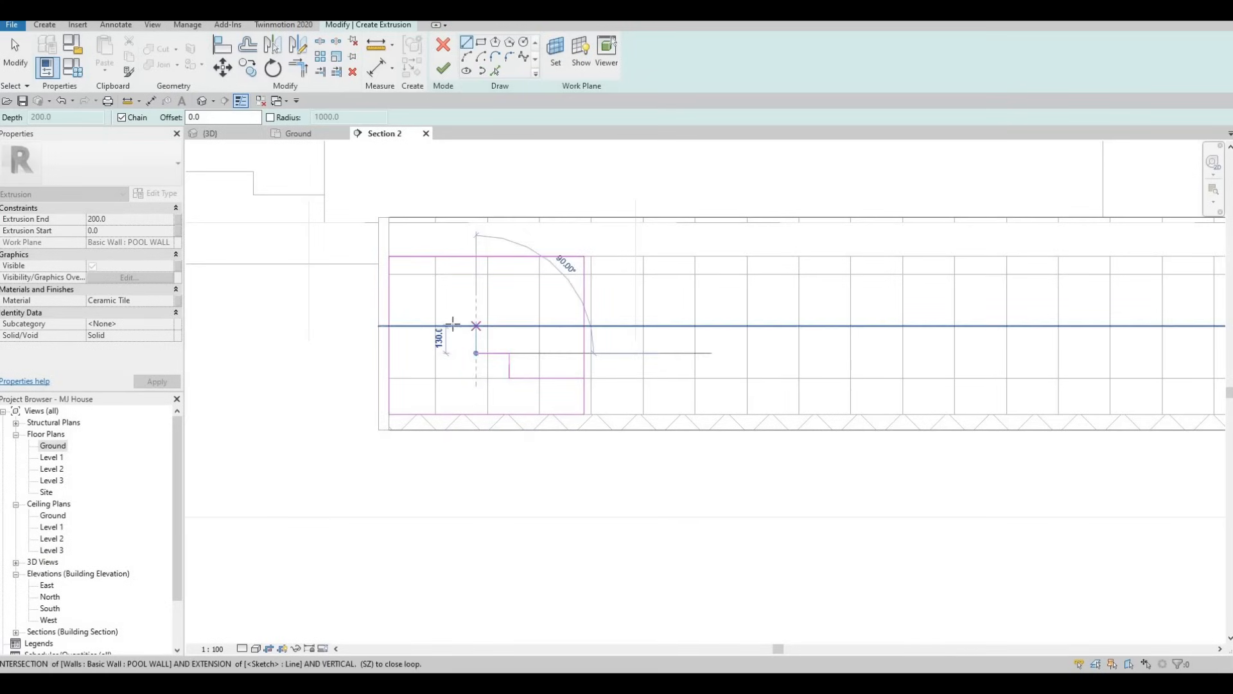
left_click(447, 327)
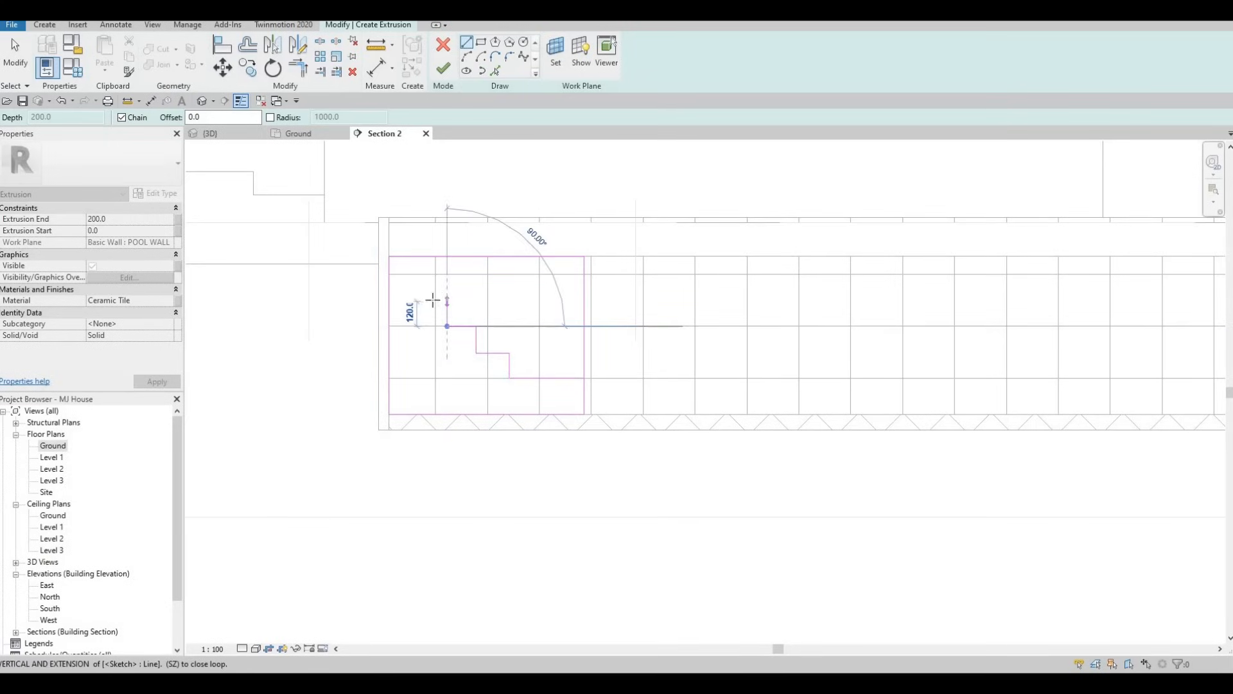
left_click(447, 301)
left_click(418, 301)
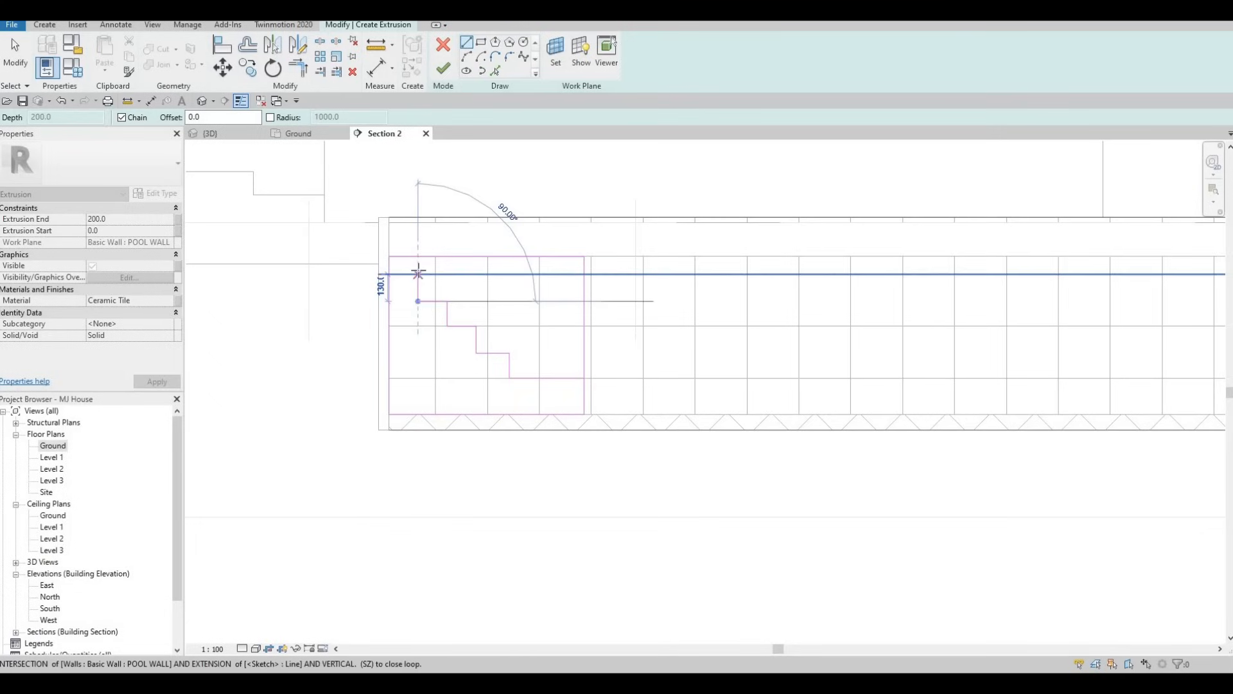
left_click(404, 281)
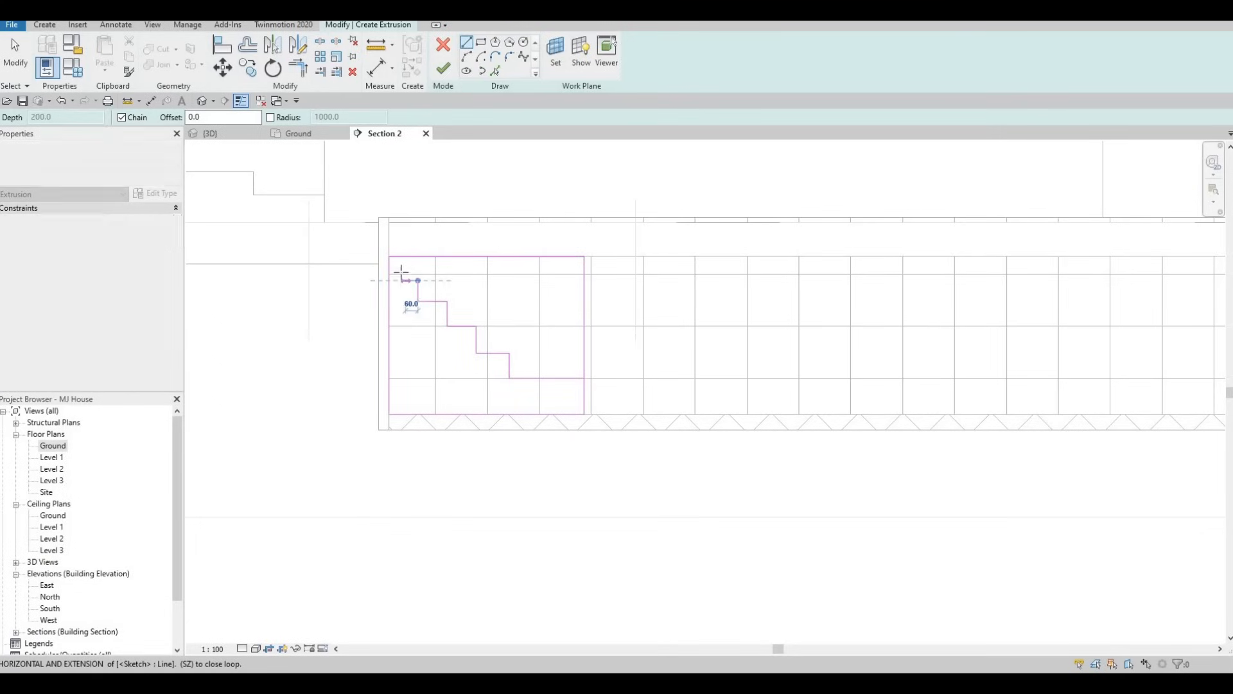
left_click(401, 280)
left_click(393, 260)
key("Escape")
key("Escape")
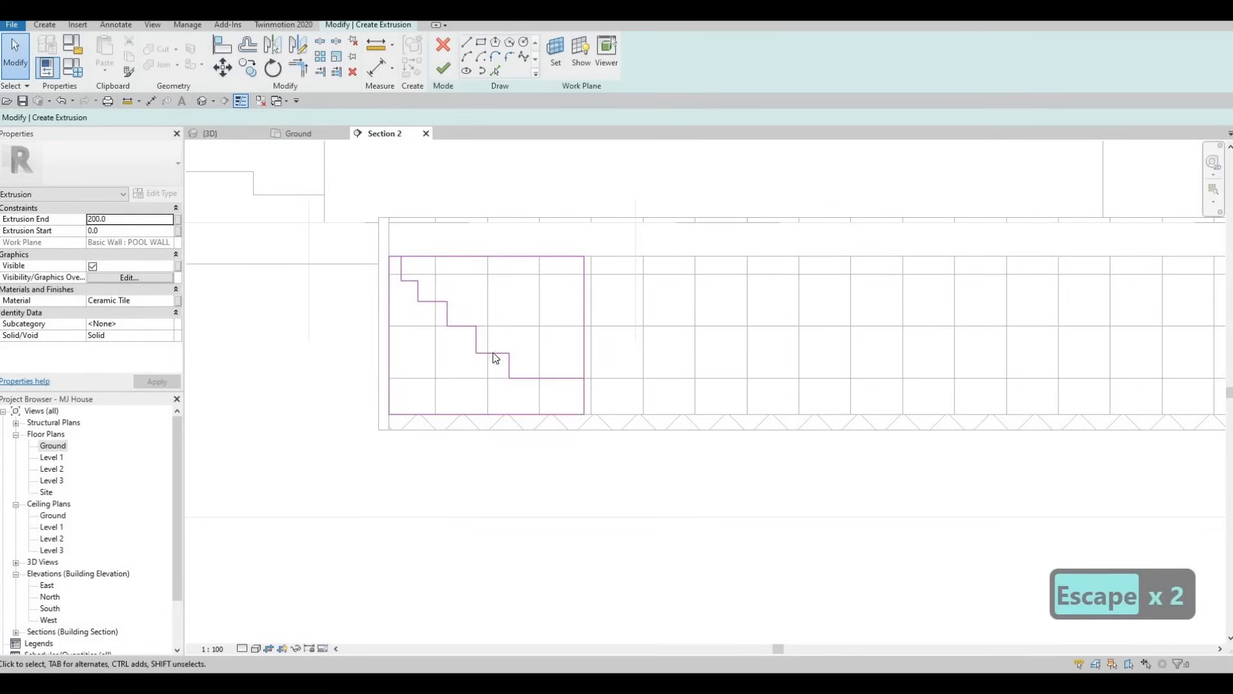
Shift the nine connected stair lines above the lowest tread slightly away from the pool's end wall
left_click_drag(394, 241, 540, 399)
key("Right")
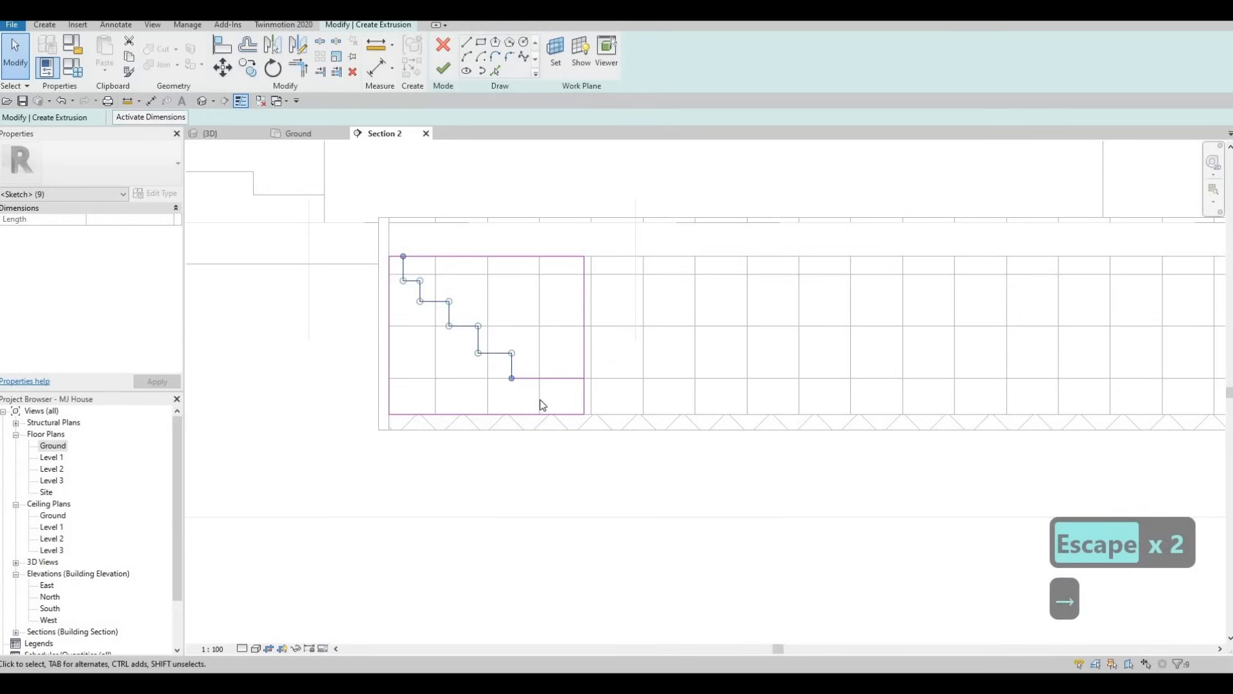
key("Right")
key("Right")
key("Right")
key("Right")
key("Right")
key("Right")
key("Right")
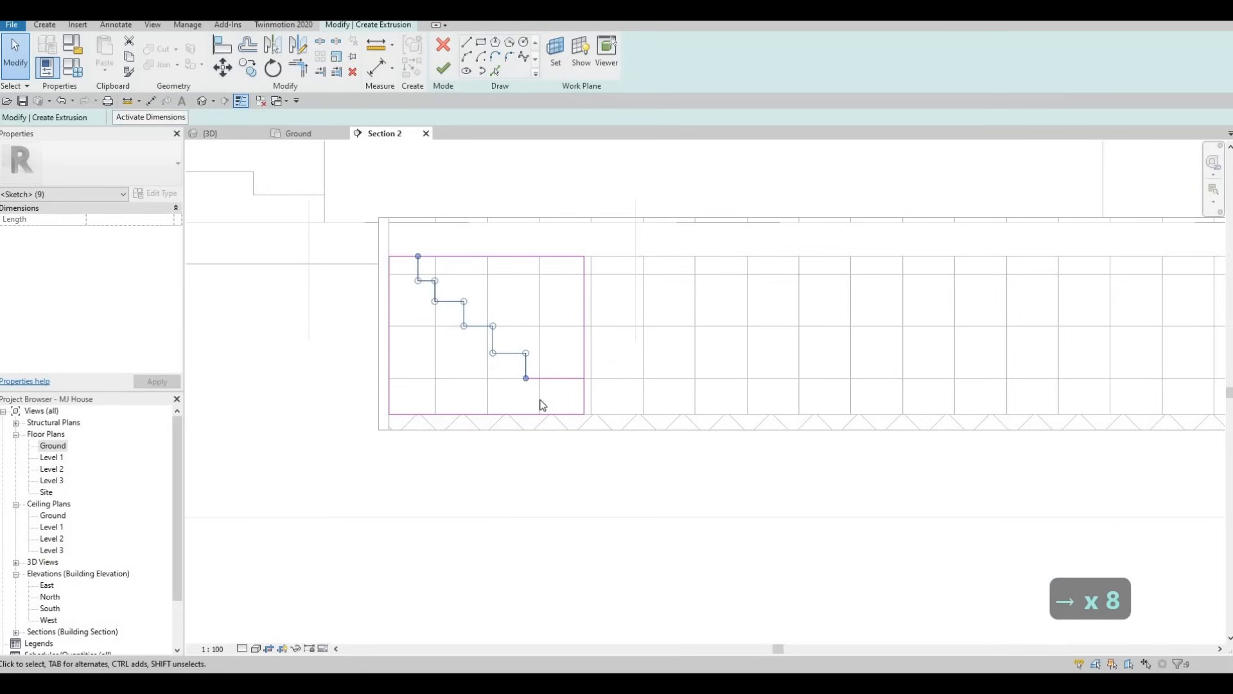
key("Left")
key("Left")
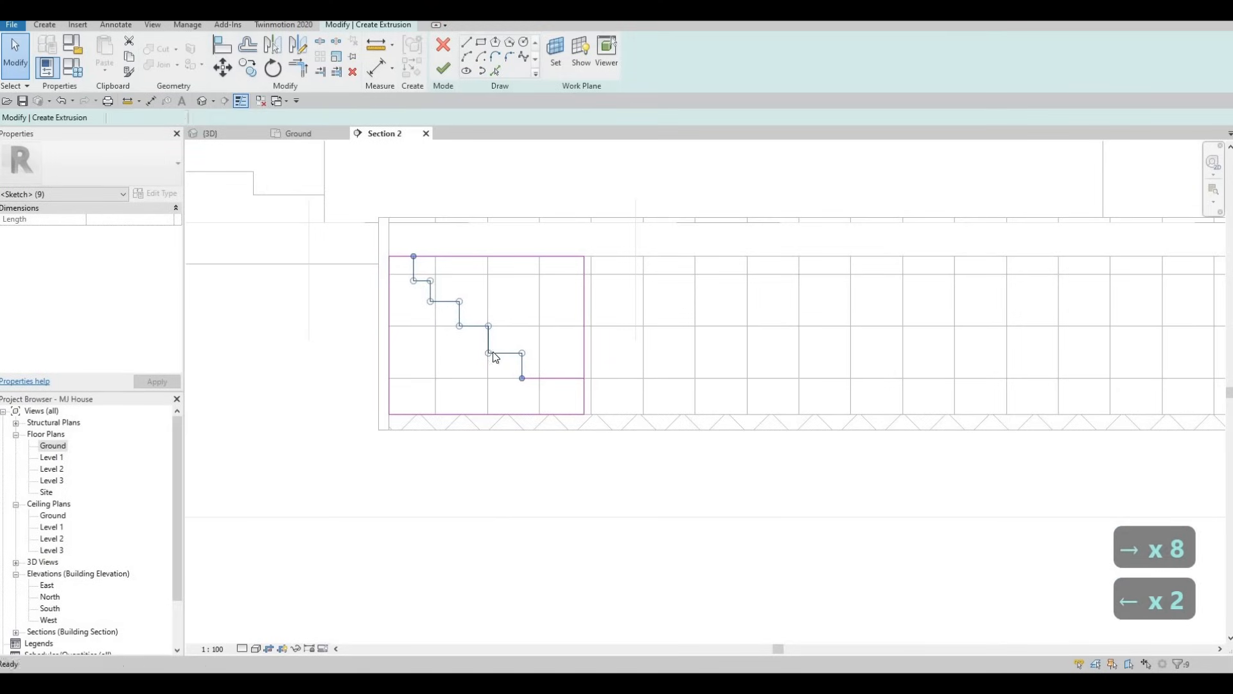
key("Escape")
key("Escape")
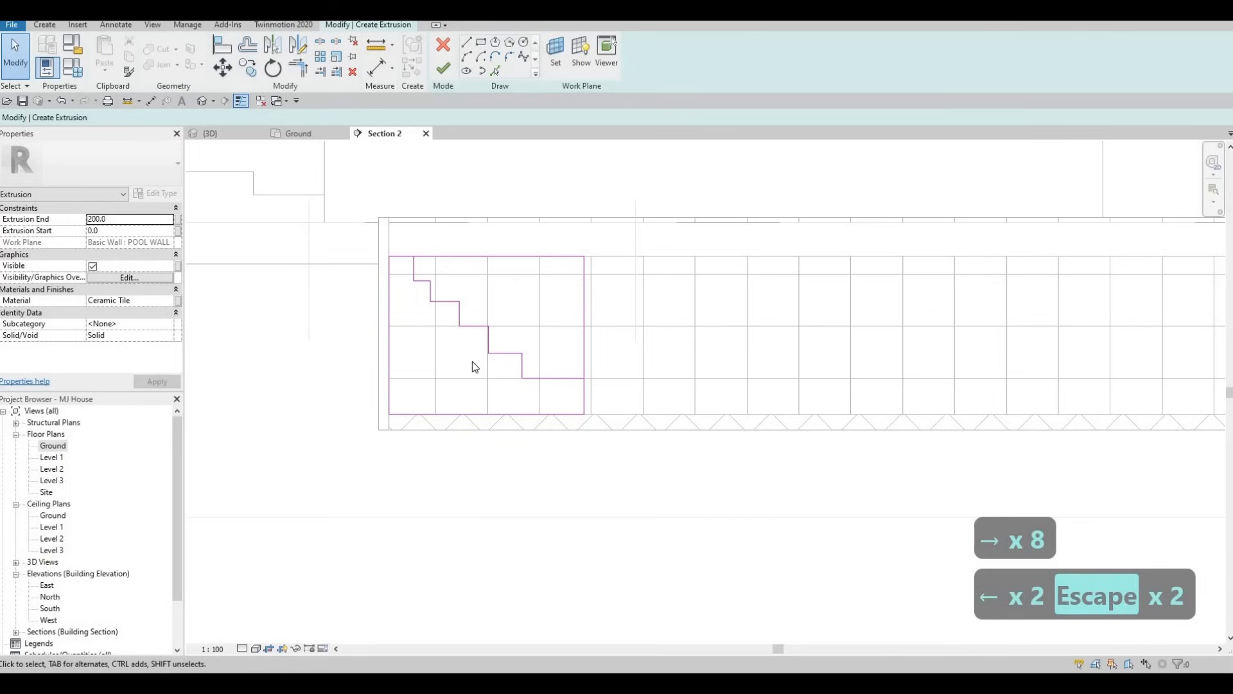
Trim the rectangle's inner side to the lowest tread and its upper edge to the top riser, forming one closed stair outline
key("Escape")
key("Escape")
key("t")
key("r")
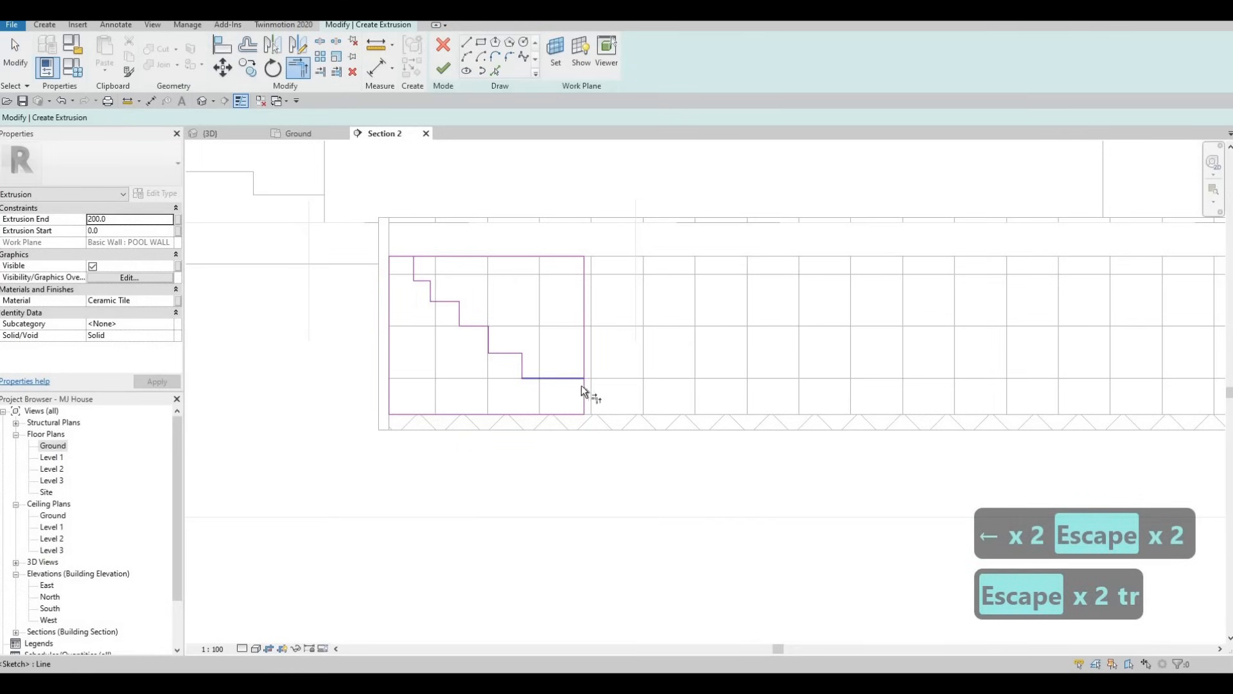
left_click(580, 384)
left_click(584, 388)
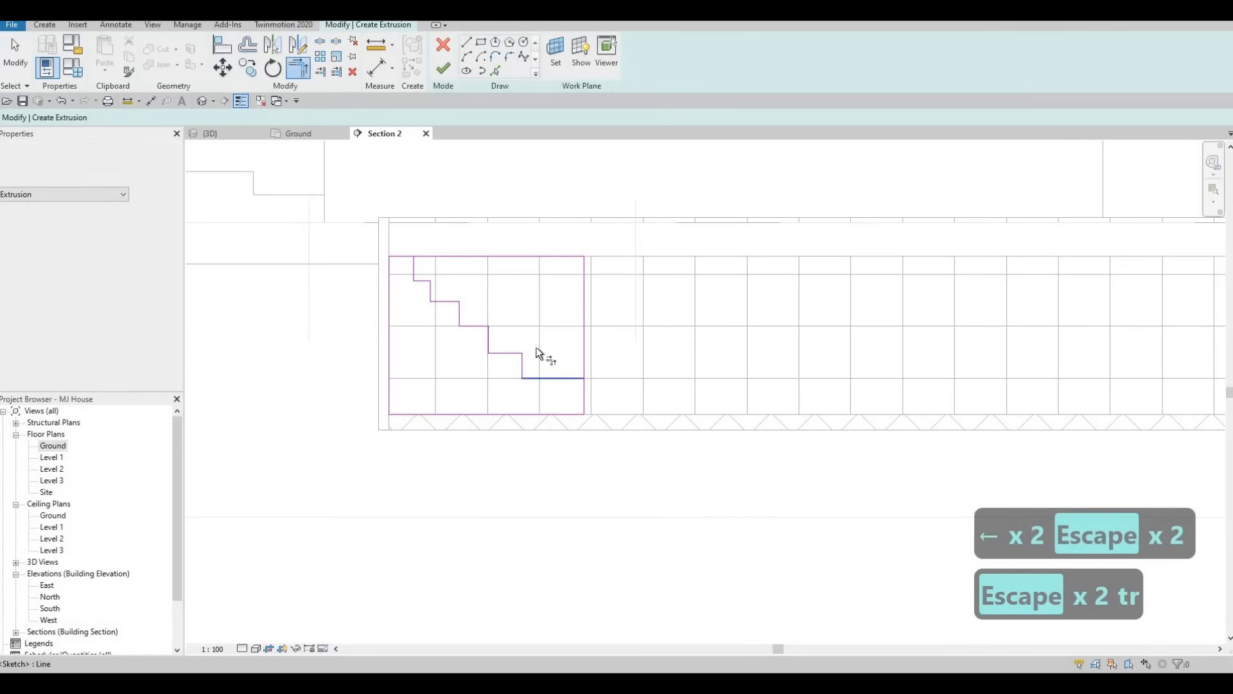
left_click(412, 255)
scroll(494, 306, "down", 2)
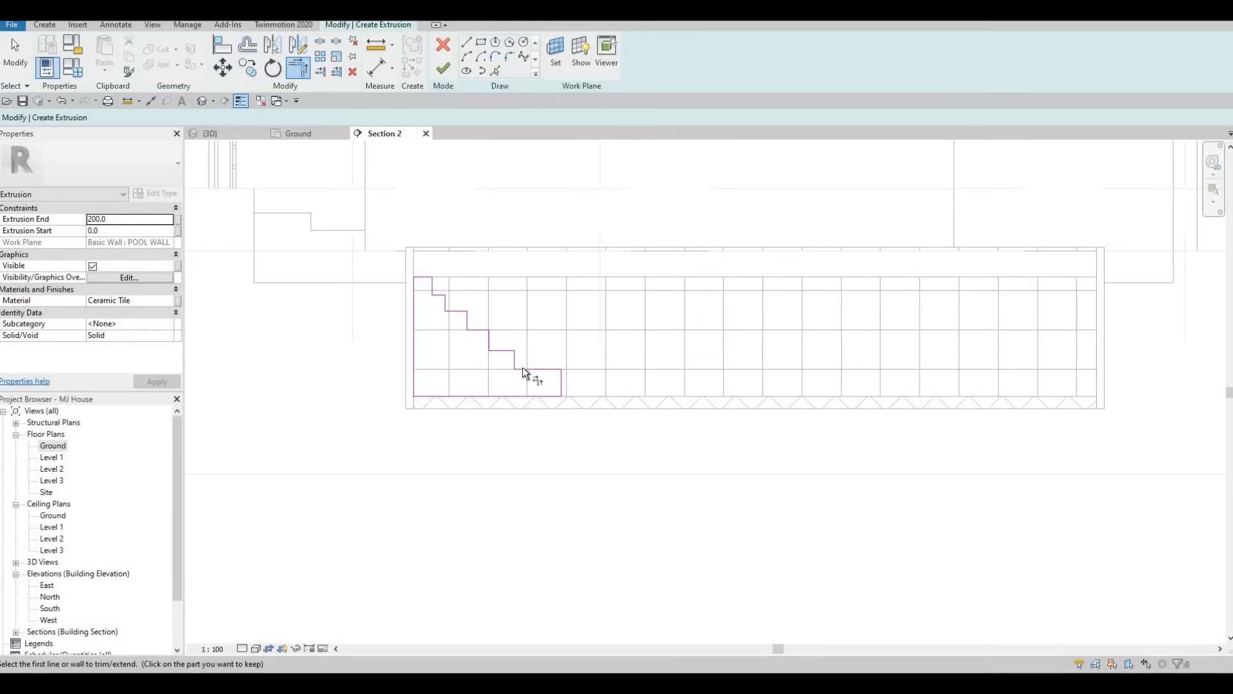
Widen the second tread from the top by shifting the seven connected stair lines below it away from the pool's end wall
scroll(519, 372, "up", 3)
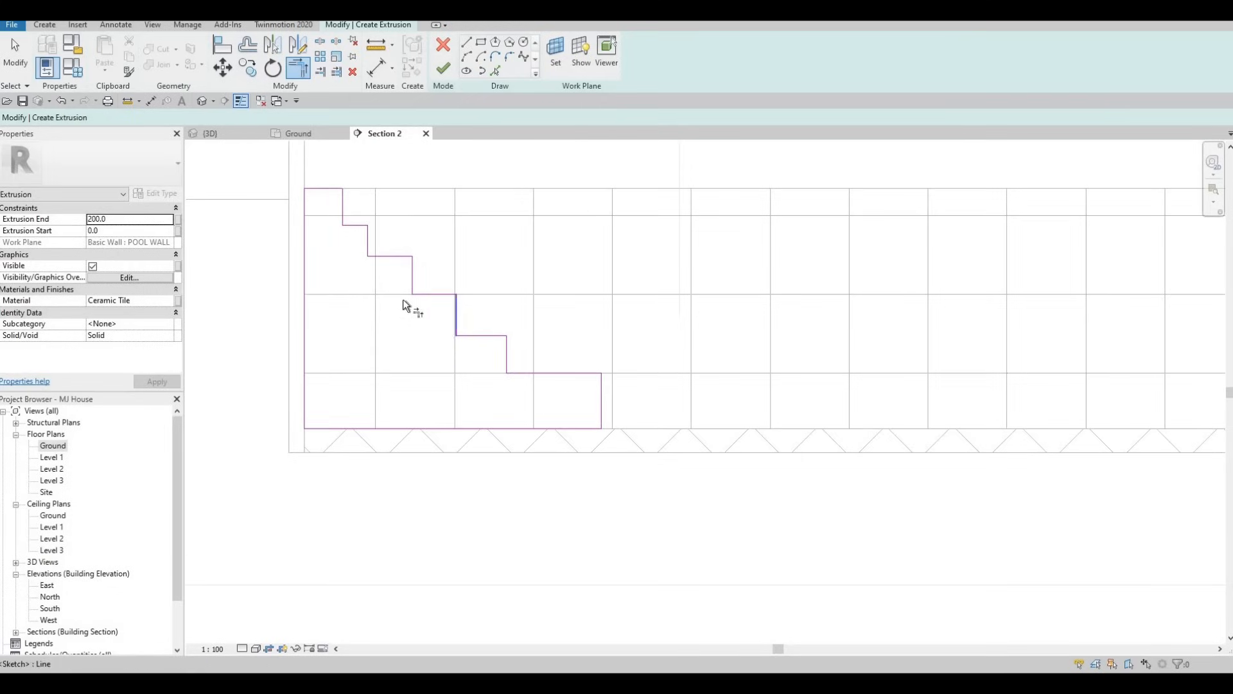
key("Escape")
key("Escape")
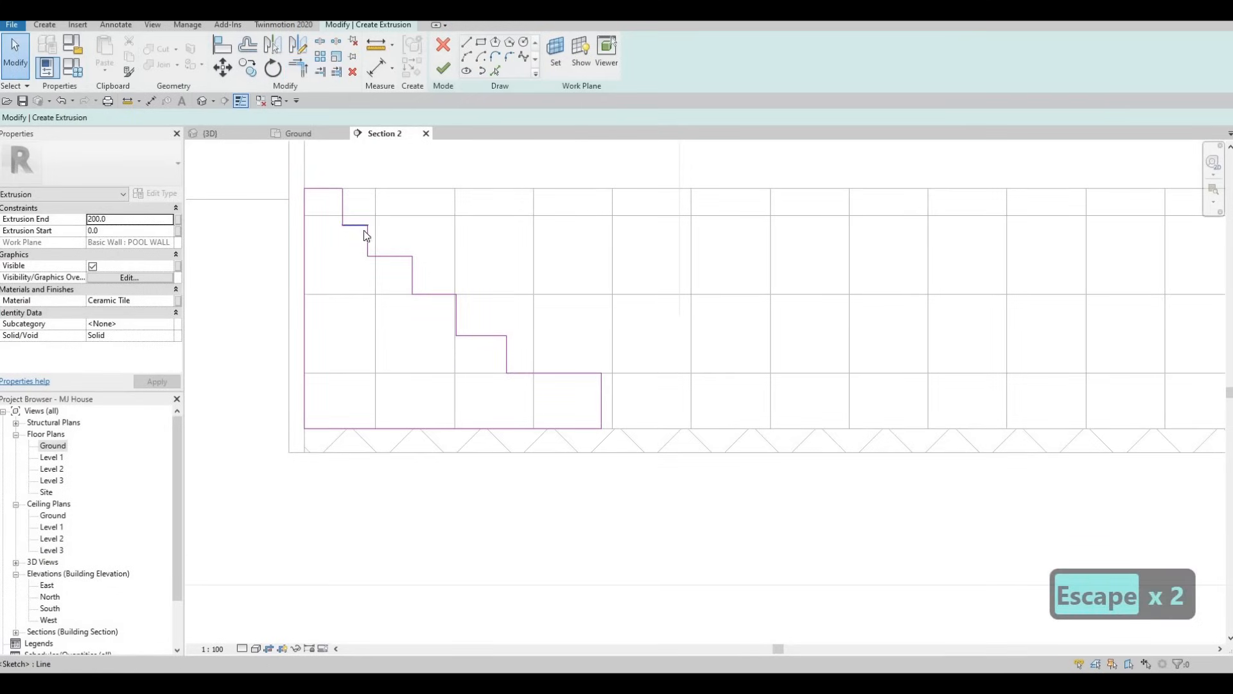
left_click(364, 230)
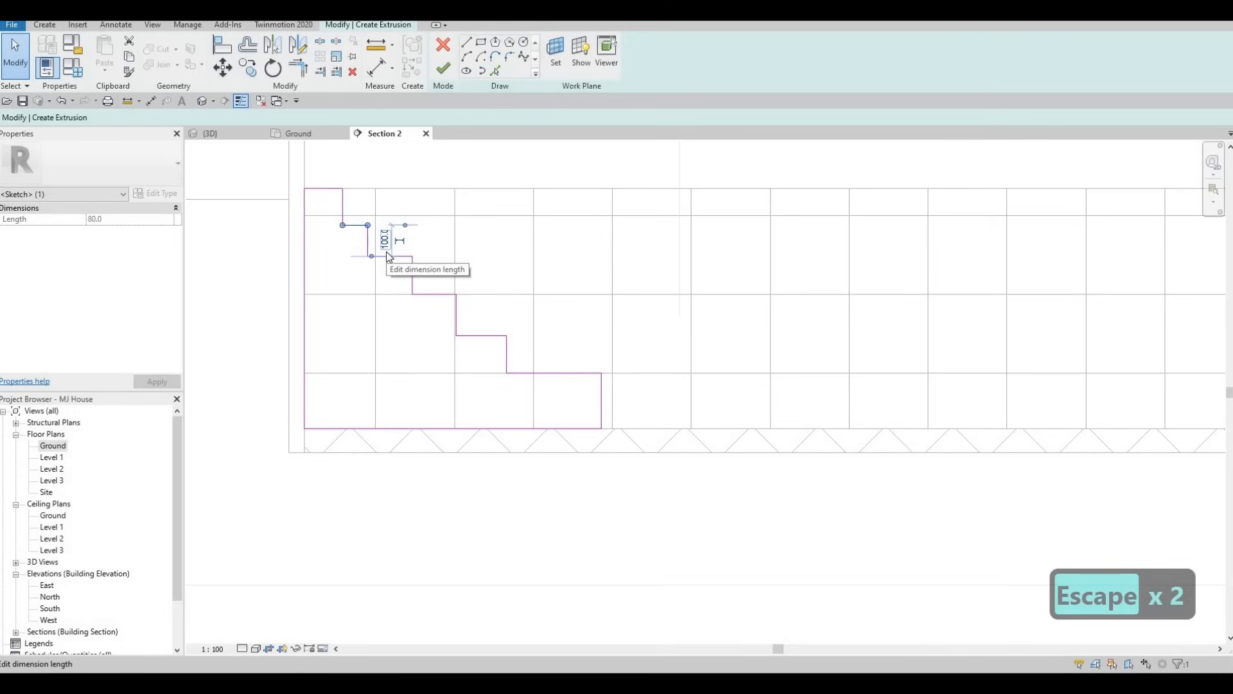
key("Right")
key("Right")
key("Escape")
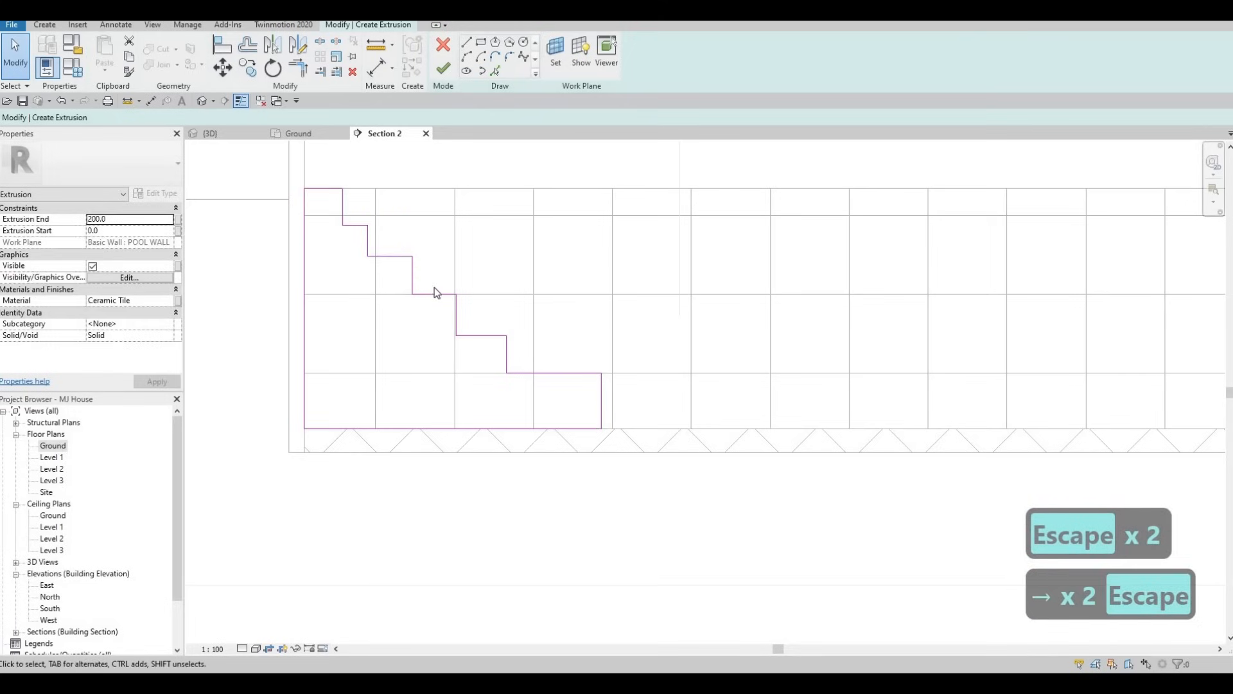
key("Tab")
key("Tab")
left_click(525, 404)
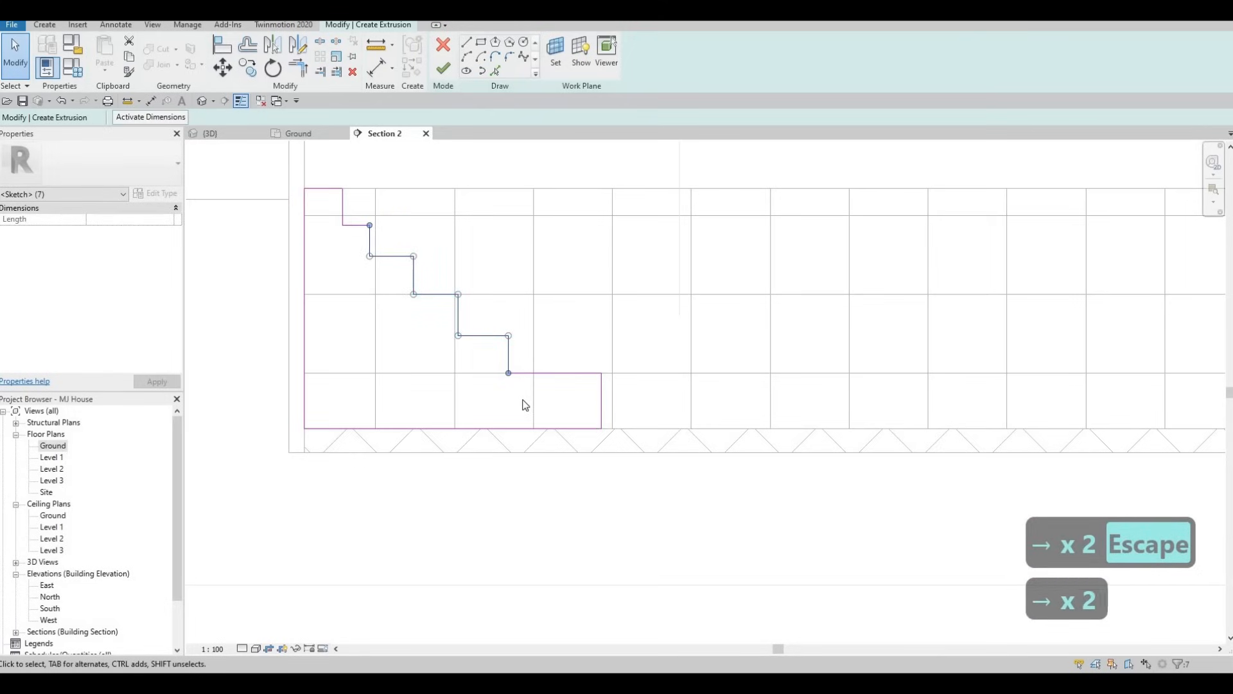
key("Right")
key("Right")
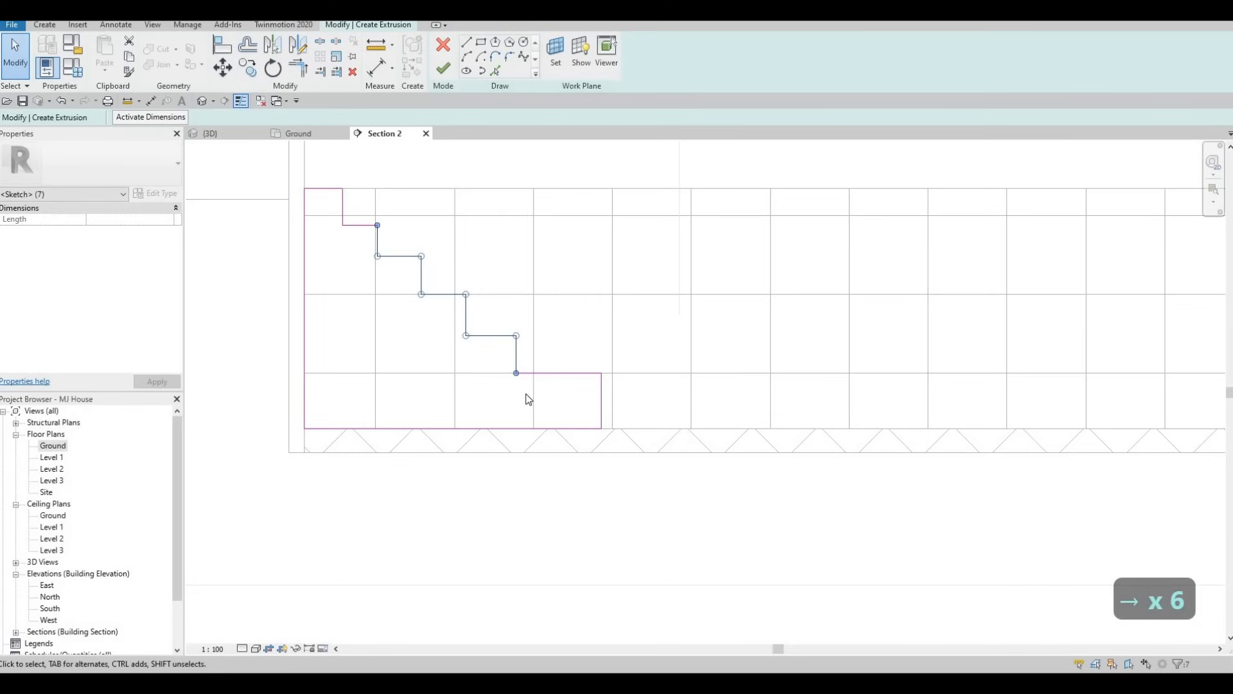
key("Right")
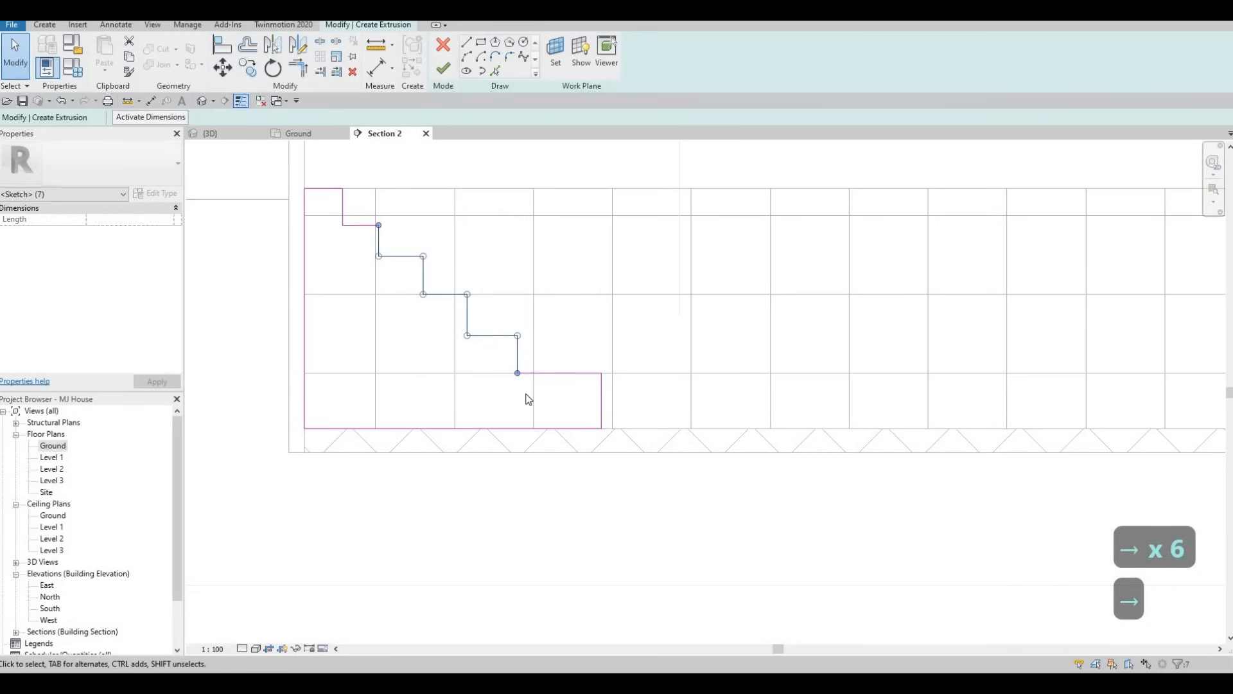
key("Right")
key("Escape")
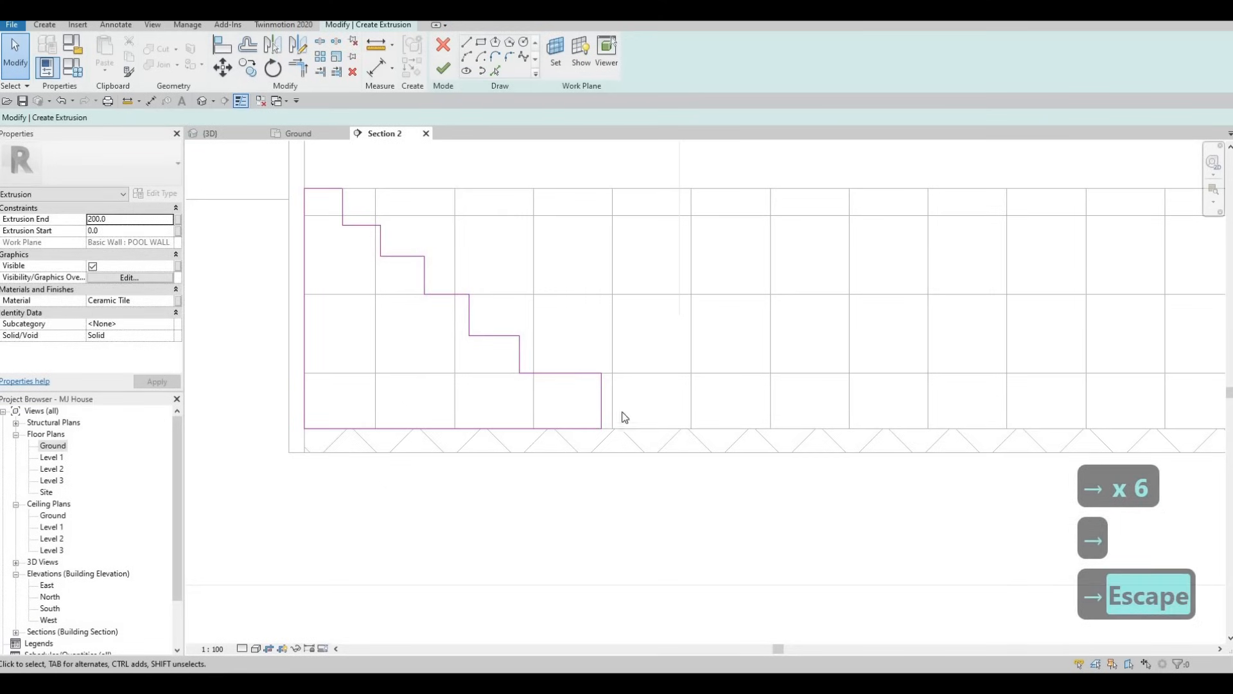
Move the profile's inner end line outward so the lowest tread is about 660 mm long, and finish the extrusion sketch
mouse_move(602, 403)
left_mouse_down()
mouse_move(560, 402)
mouse_move(729, 418)
left_mouse_up()
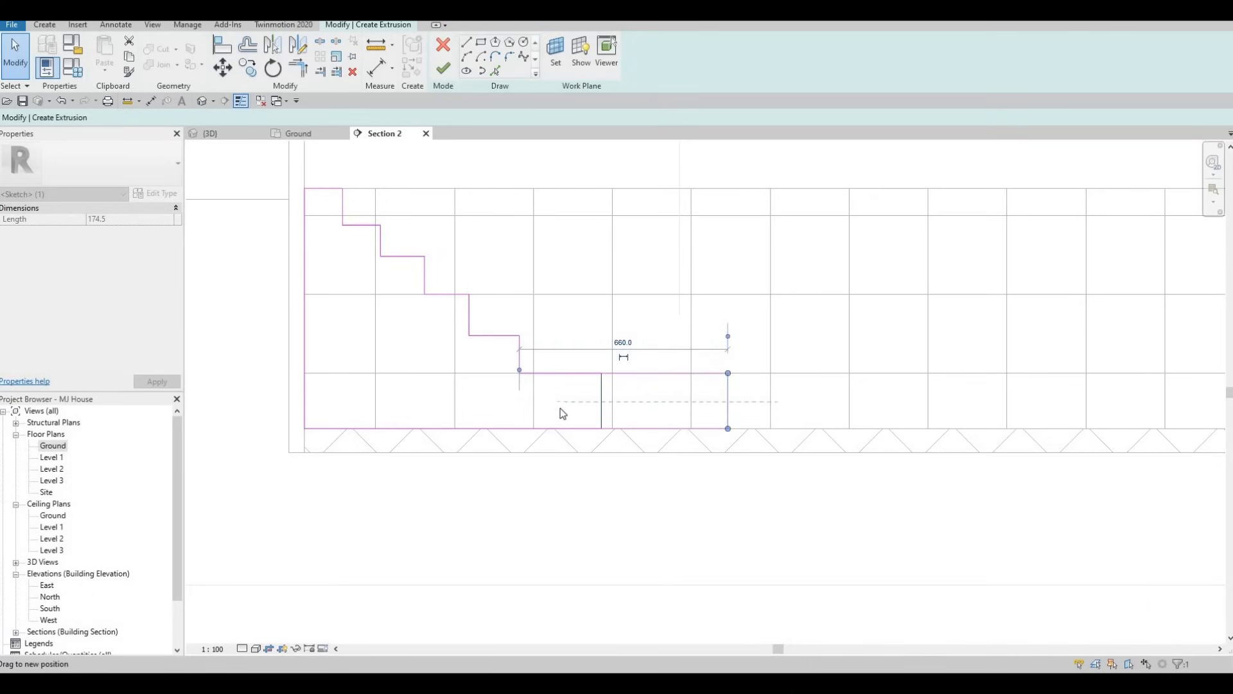
middle_click_drag(625, 418, 573, 420)
scroll(573, 420, "down", 1)
key("Escape")
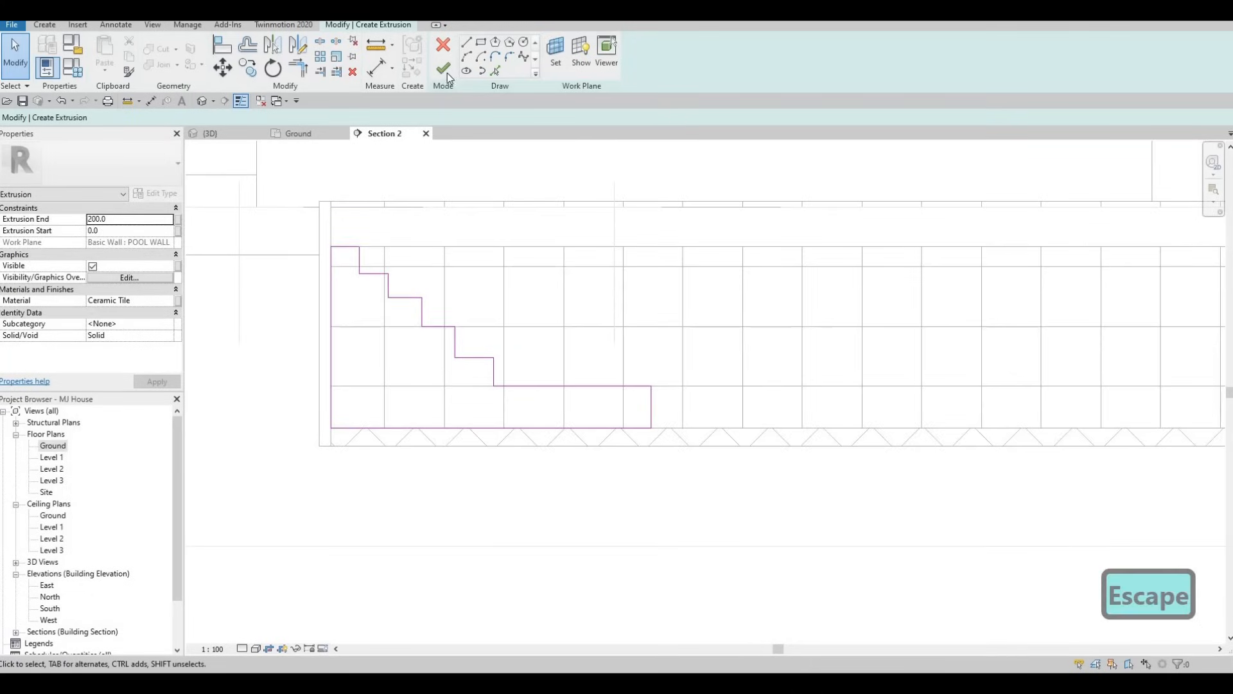
scroll(678, 389, "down", 3)
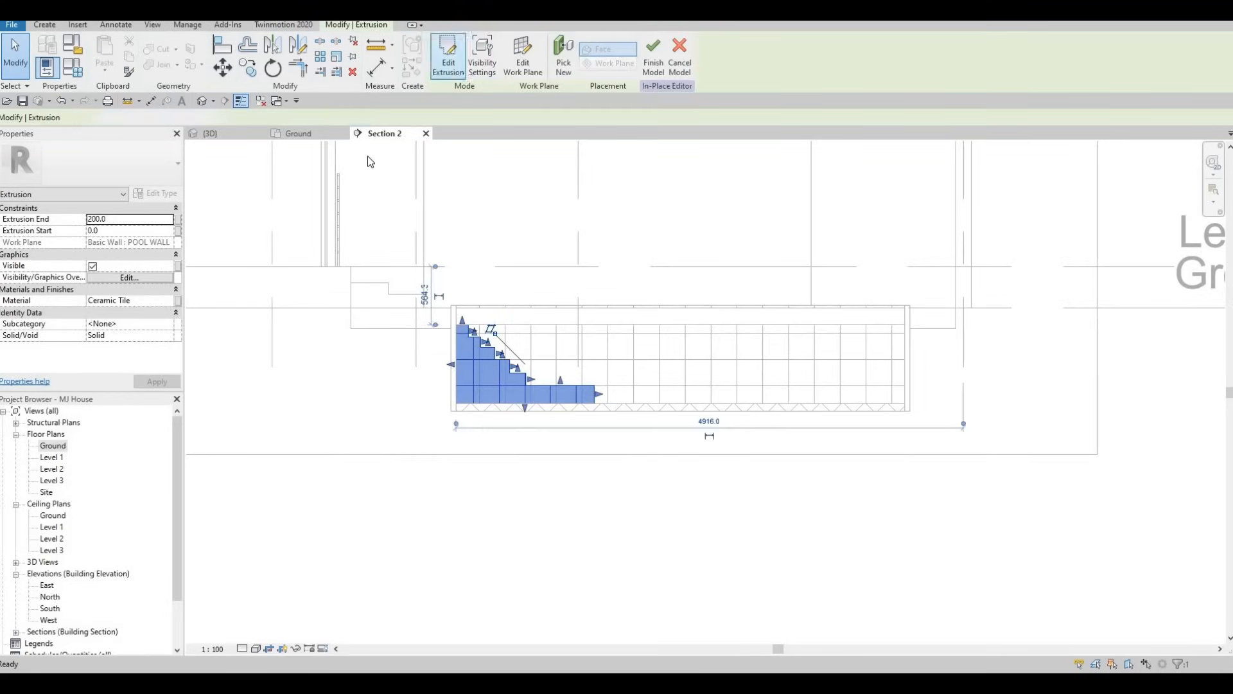
In the Ground plan, stretch the steps extrusion across the pool to the opposite long wall, 2350 mm deep
left_click(291, 133)
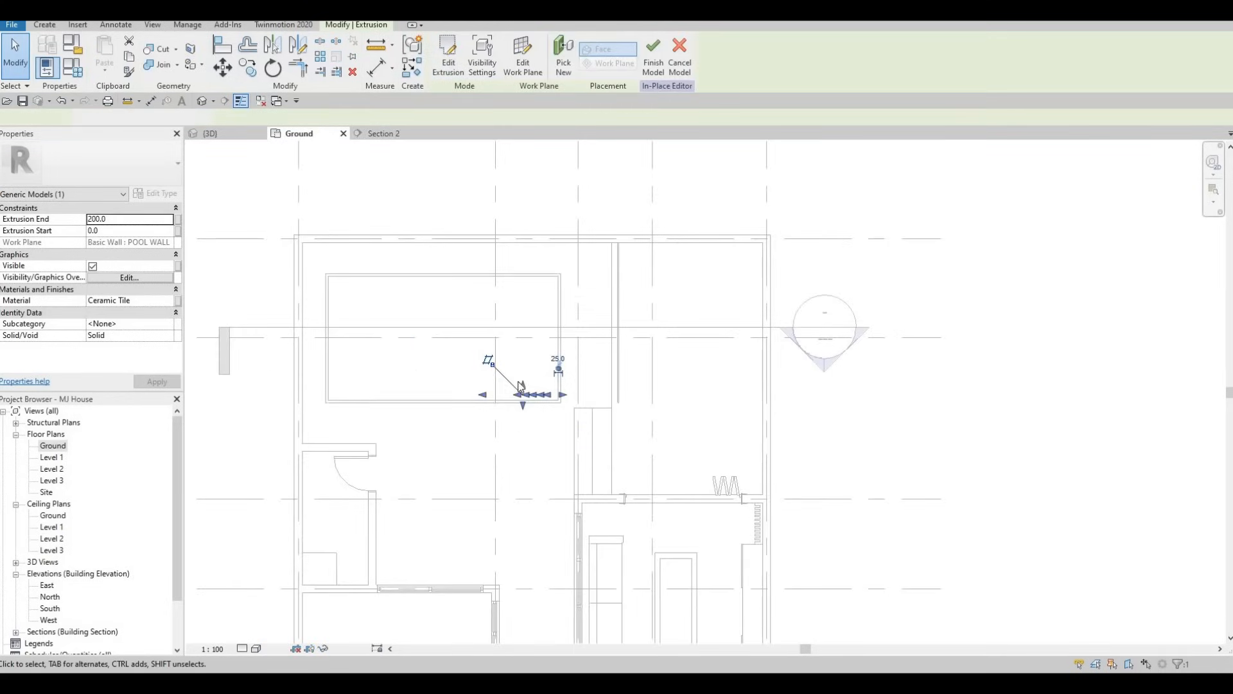
scroll(523, 388, "up", 1)
left_click_drag(523, 265, 518, 245)
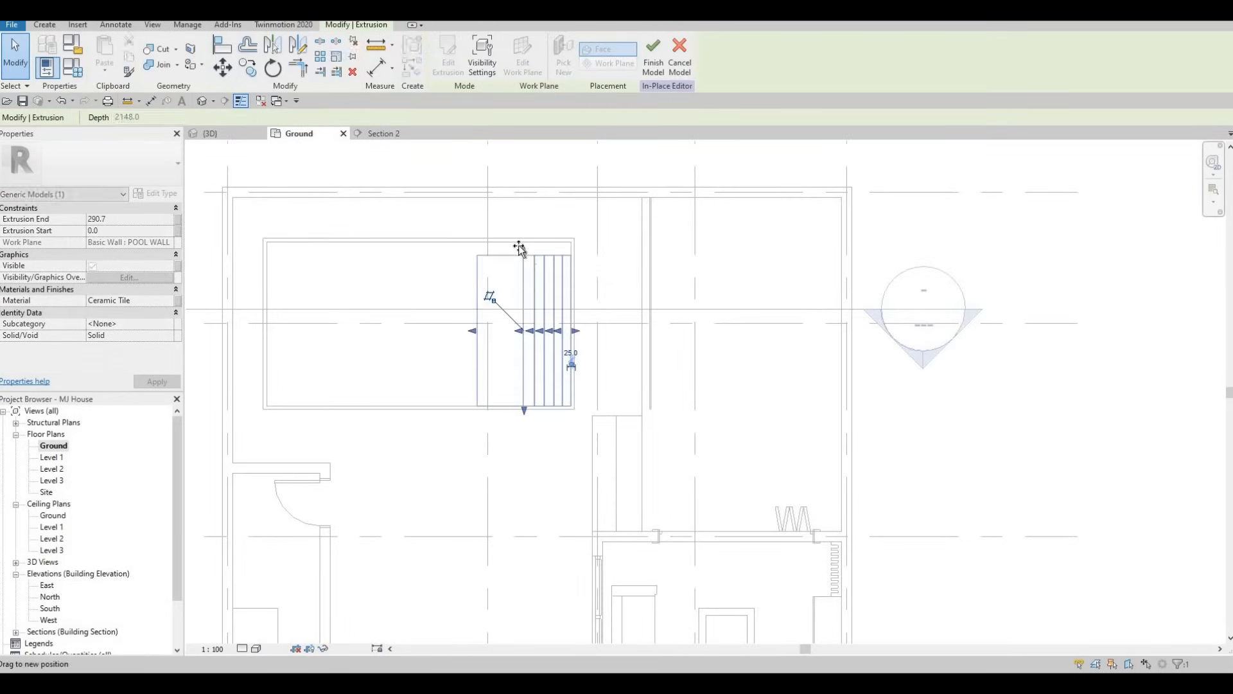
Finish the in-place steps model in the 3D view and inspect how the steps sit inside the pool
left_click(212, 133)
middle_click_drag(576, 328, 672, 385, "shift")
key("Escape")
scroll(803, 277, "up", 3)
middle_click_drag(803, 226, 790, 172, "shift")
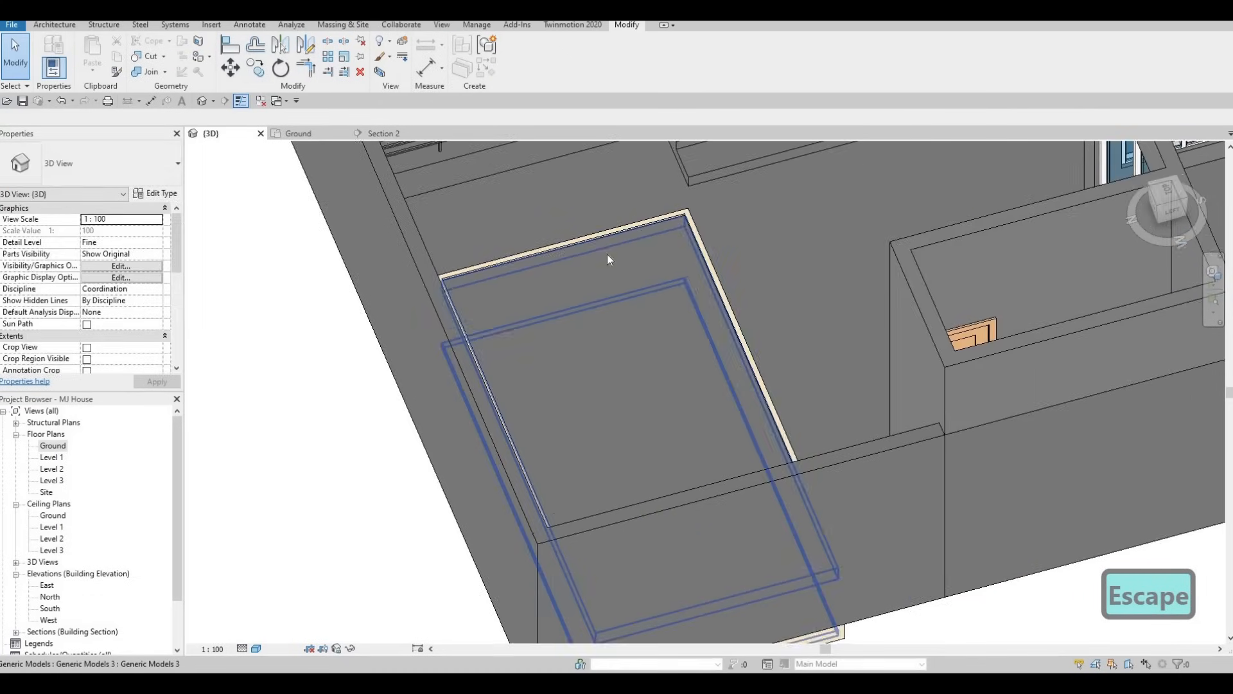
key("Escape")
left_click(650, 341)
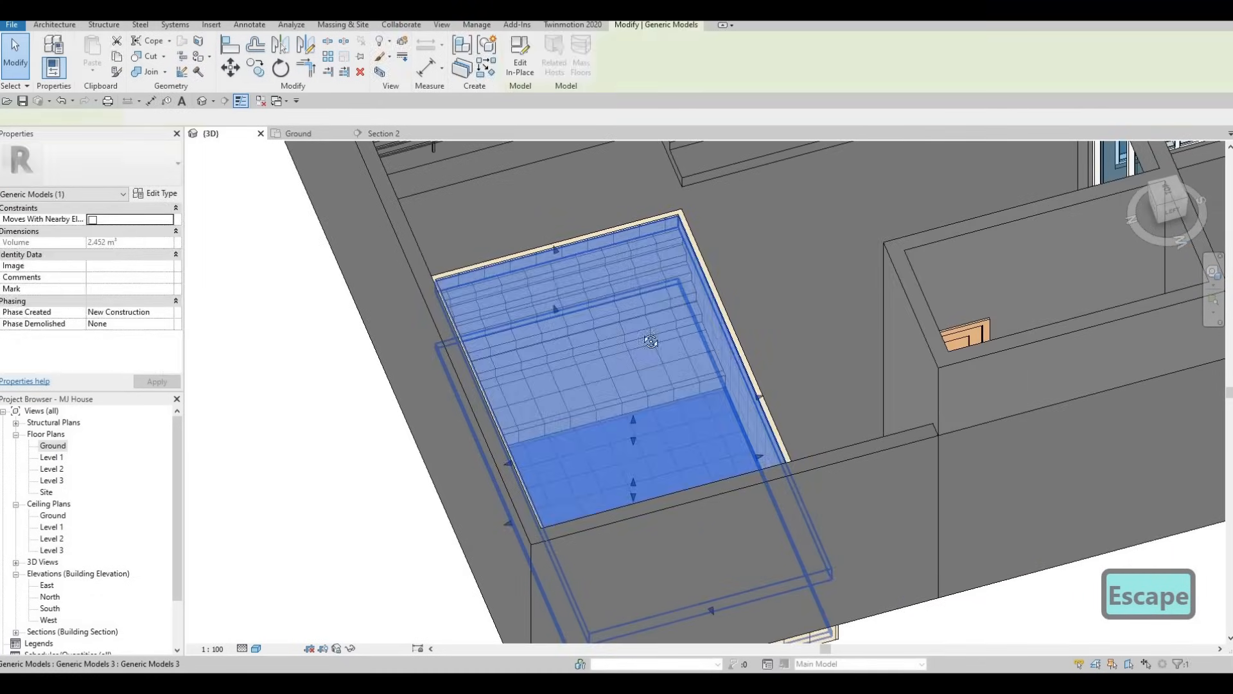
middle_click_drag(650, 341, 500, 341, "shift")
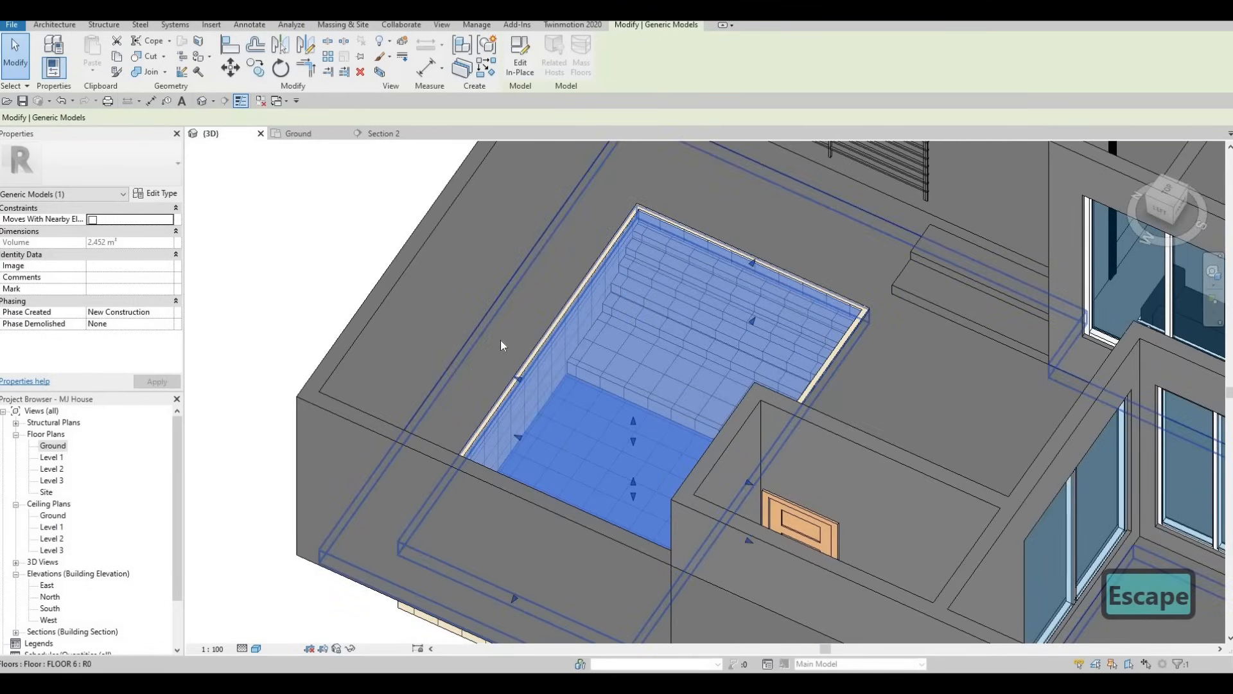
key("Escape")
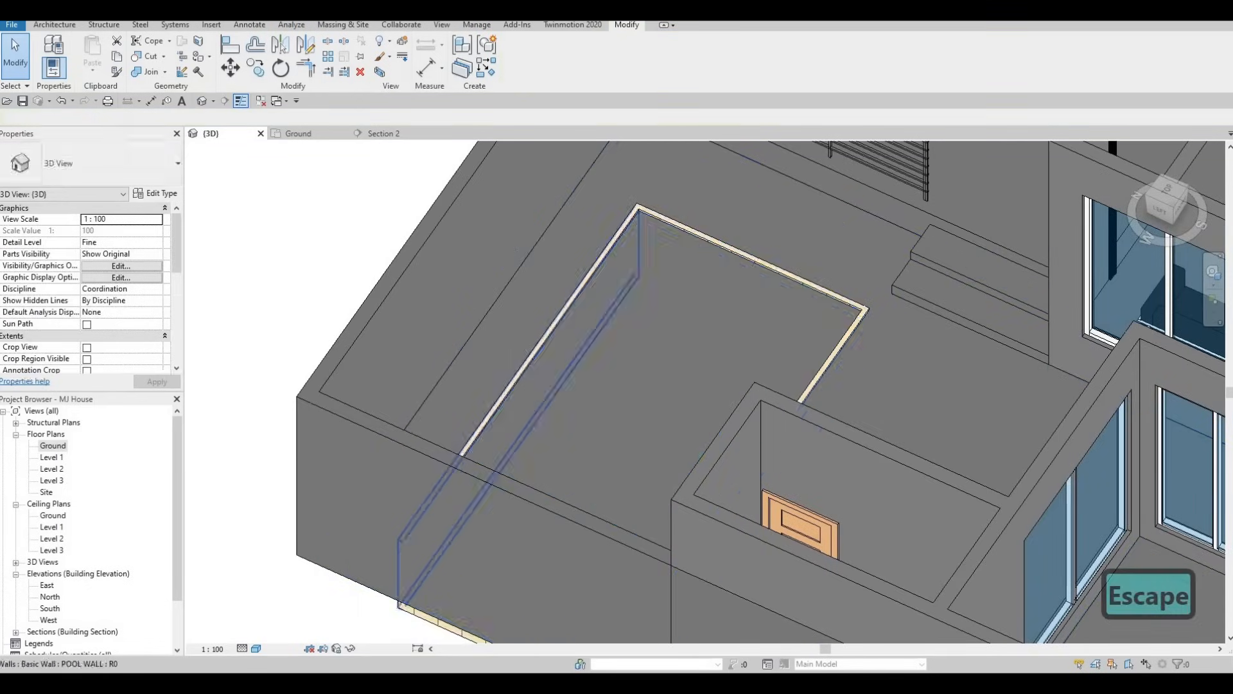
Switch to Google Drive and download Pool Ladder.rfa from the All Extra Families folder
key("F1")
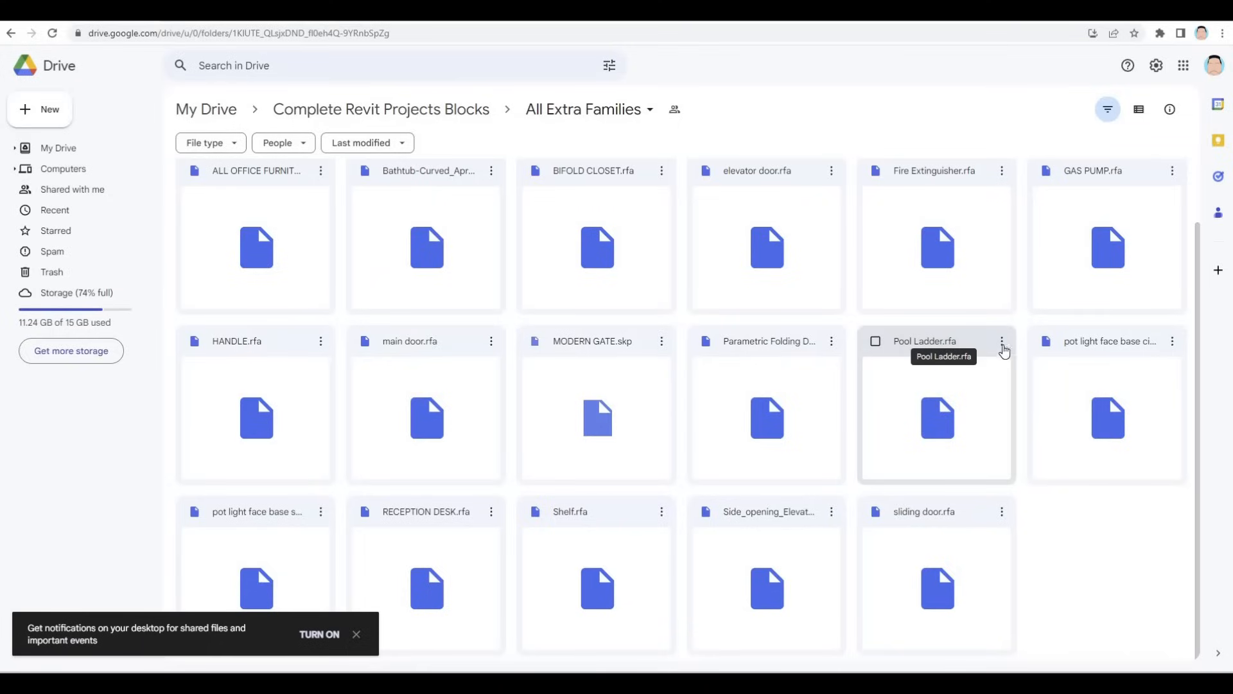
right_click(943, 349)
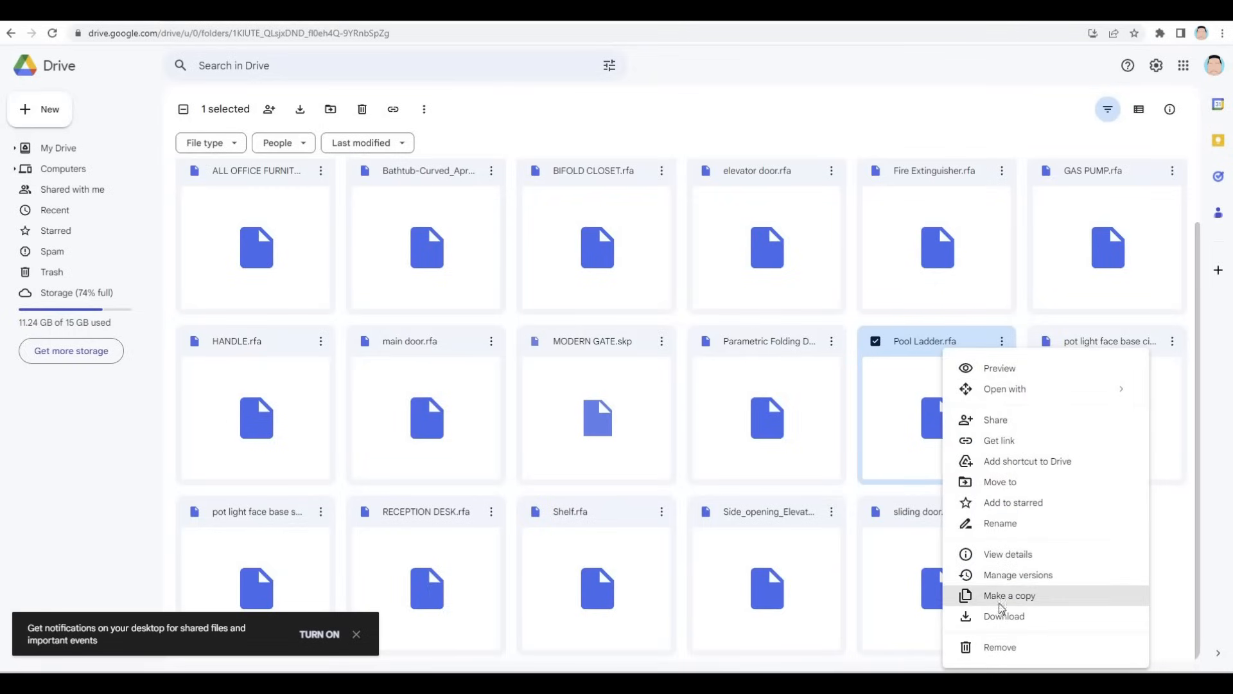
left_click(1002, 616)
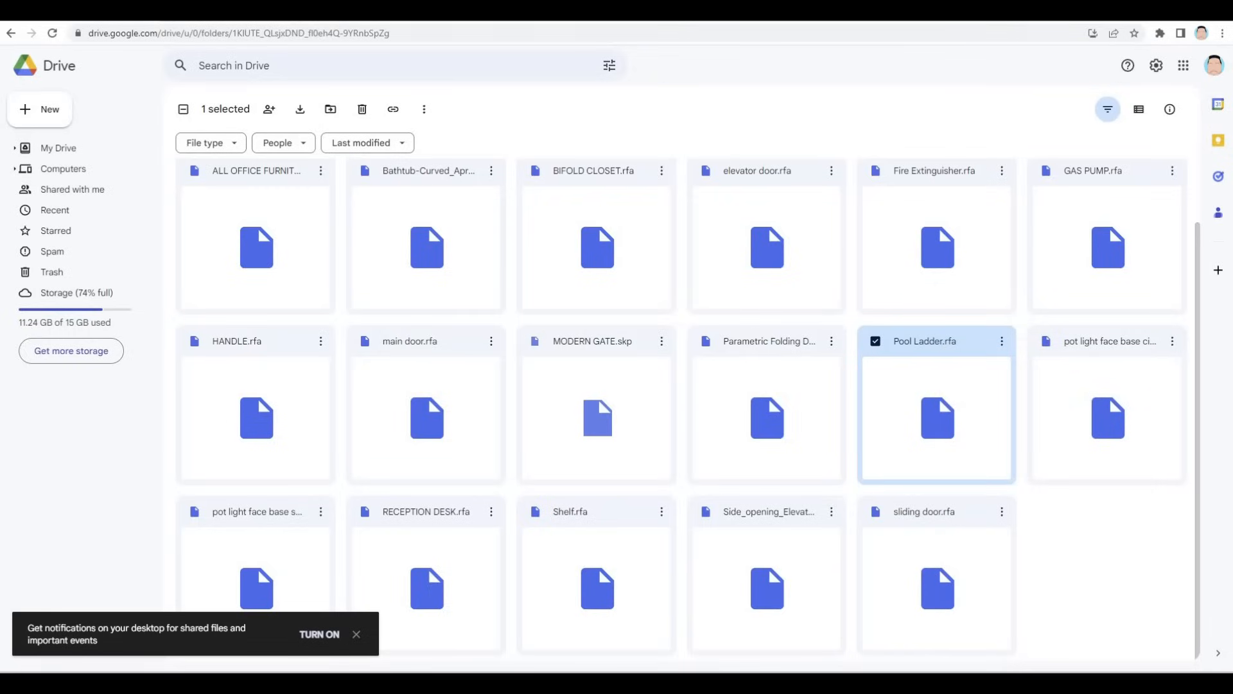
Load the Pool Ladder family from the Downloads folder into the Revit project and place one on the pool's long side along the exterior wall
left_click_drag(616, 11, 1232, 334)
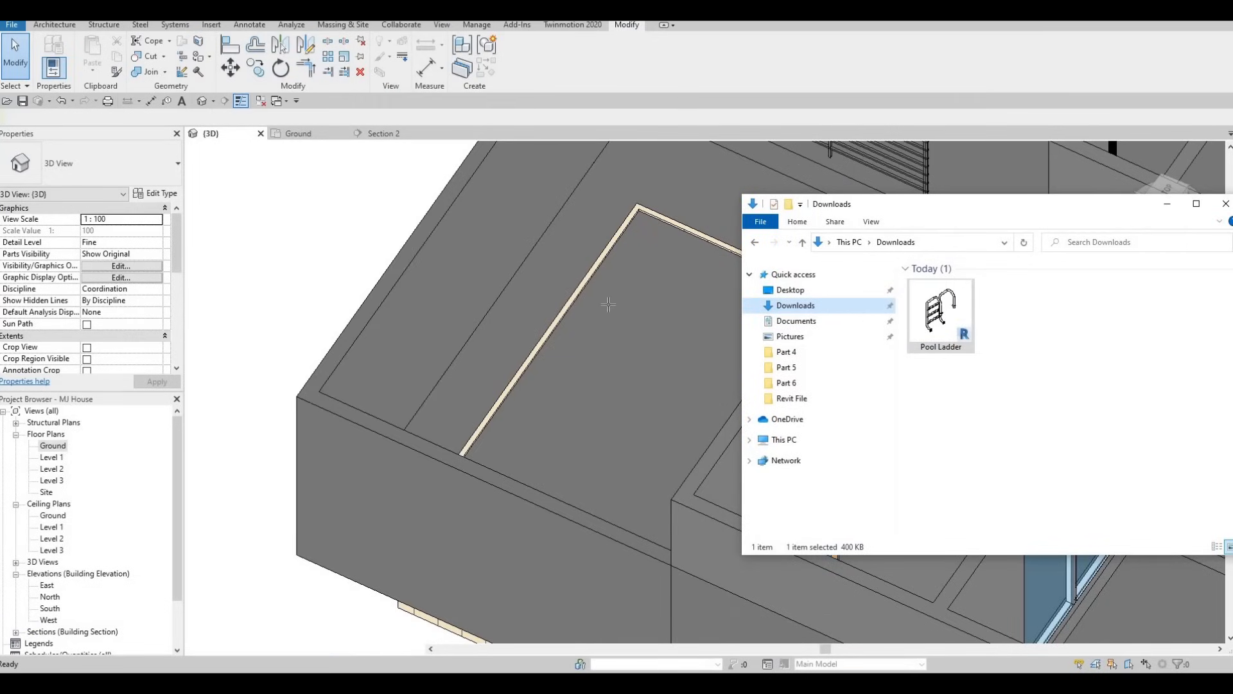
middle_click_drag(587, 281, 373, 308)
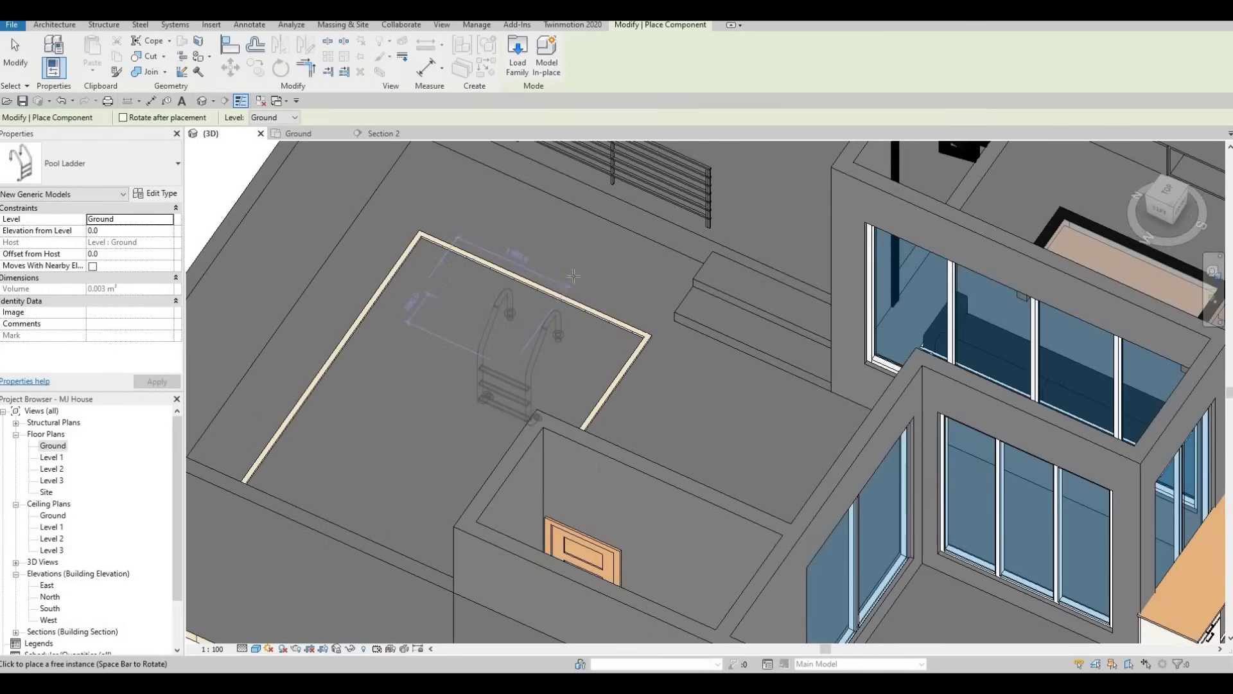
middle_click_drag(504, 315, 575, 248)
scroll(572, 285, "down", 2)
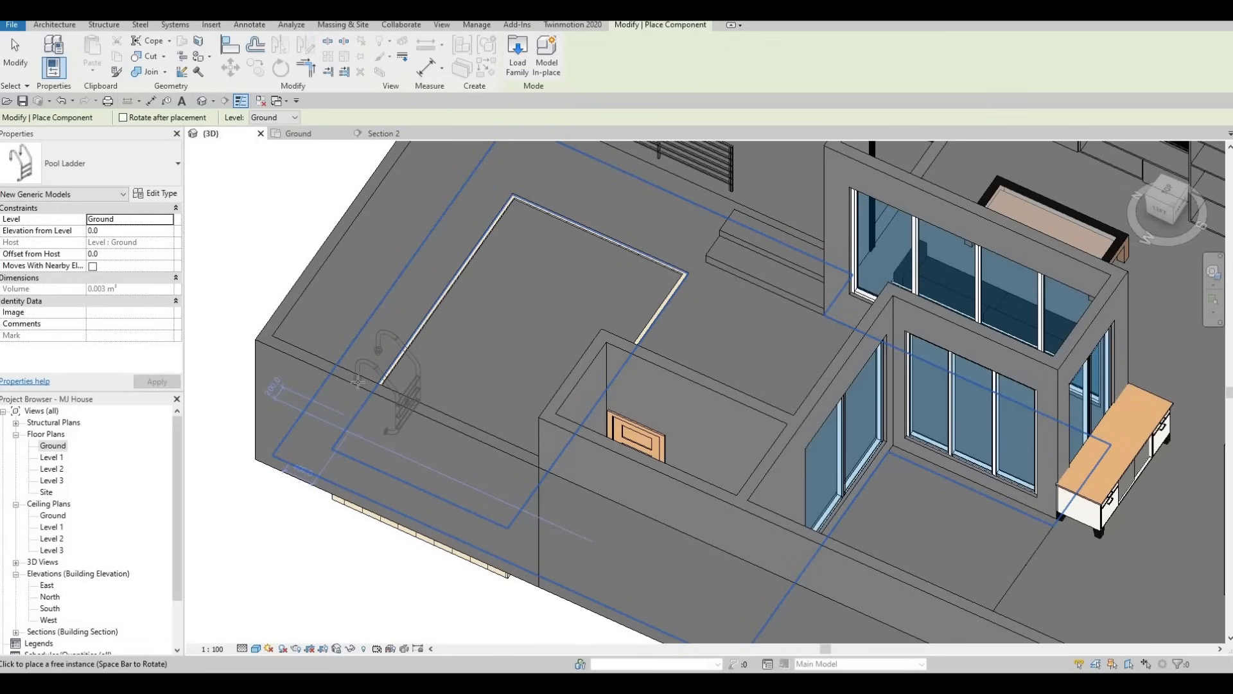
left_click(435, 358)
key("Escape")
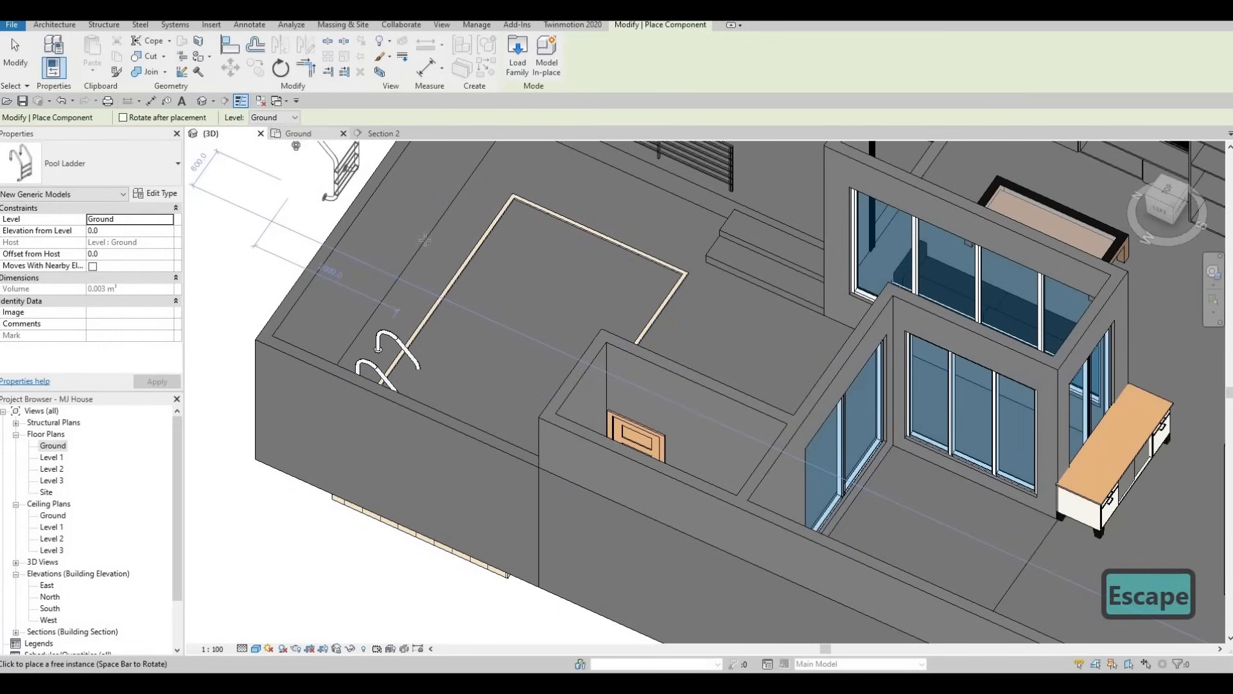
Bring up the Ground plan, try rotating another pool ladder inside the pool, and end the component placement
left_click(297, 134)
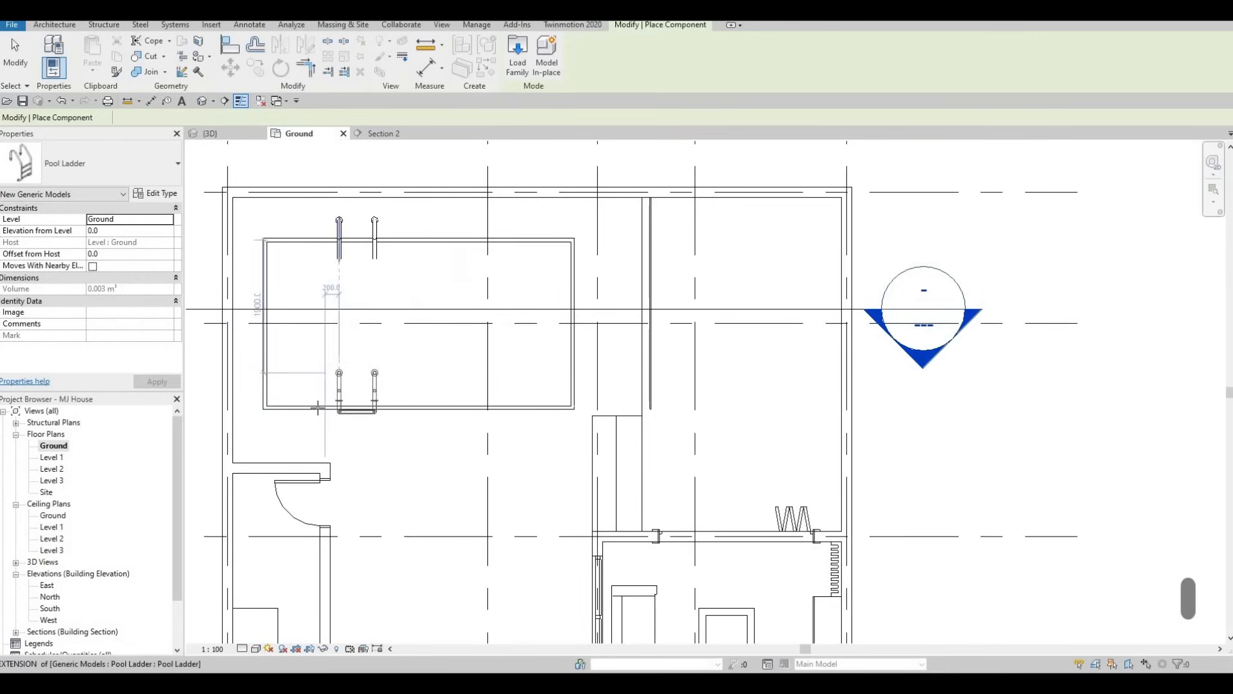
key("space")
key("space")
key("space")
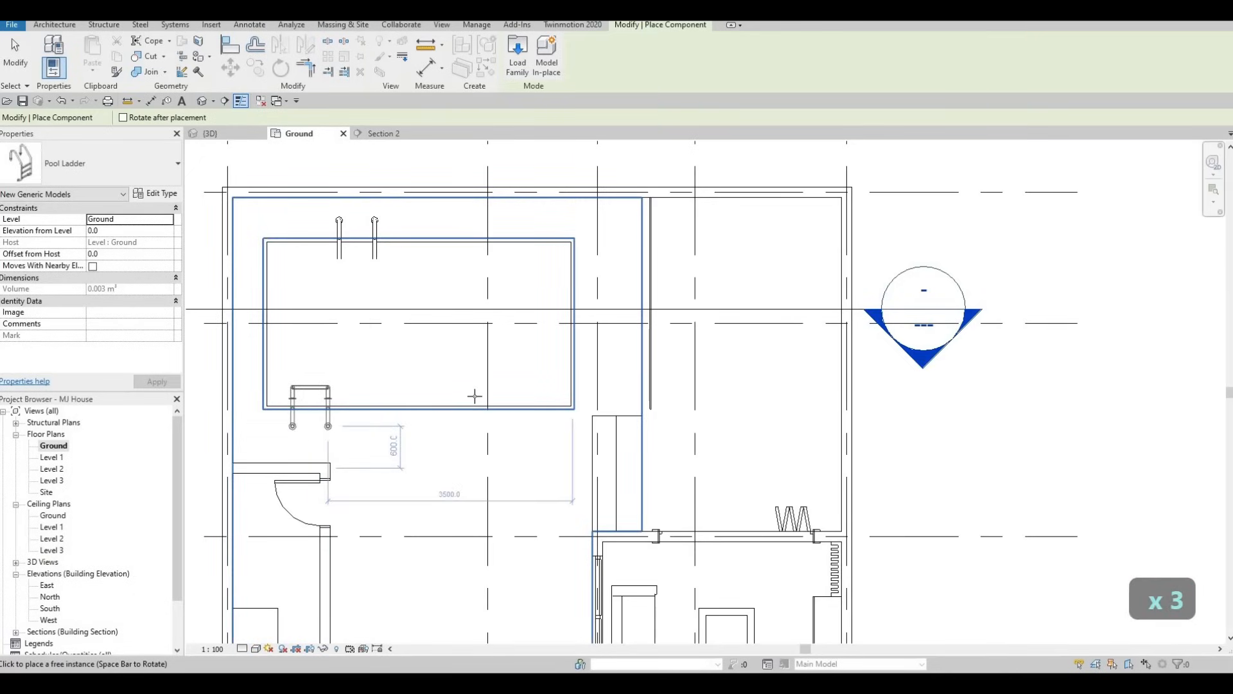
left_click(339, 232)
key("Escape")
key("Escape")
Shift the placed pool ladder along the pool's long side to about 300 mm from the end opposite the steps
left_click(337, 228)
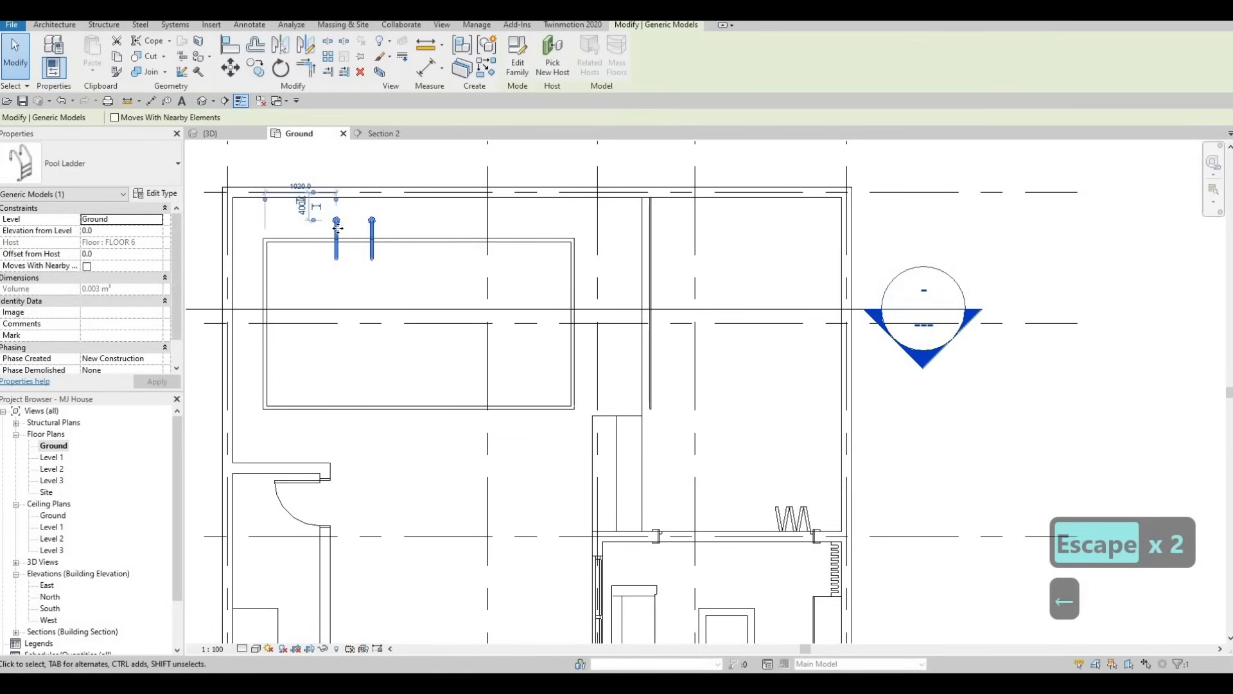
key("Left")
key("Left")
key("Left")
key("Left")
key("Left")
key("Left")
key("Left")
key("Left")
key("Left")
key("Left")
key("Left")
key("Left")
key("Left")
key("Left")
key("Left")
key("Left")
key("Left")
key("Left")
key("Left")
key("Left")
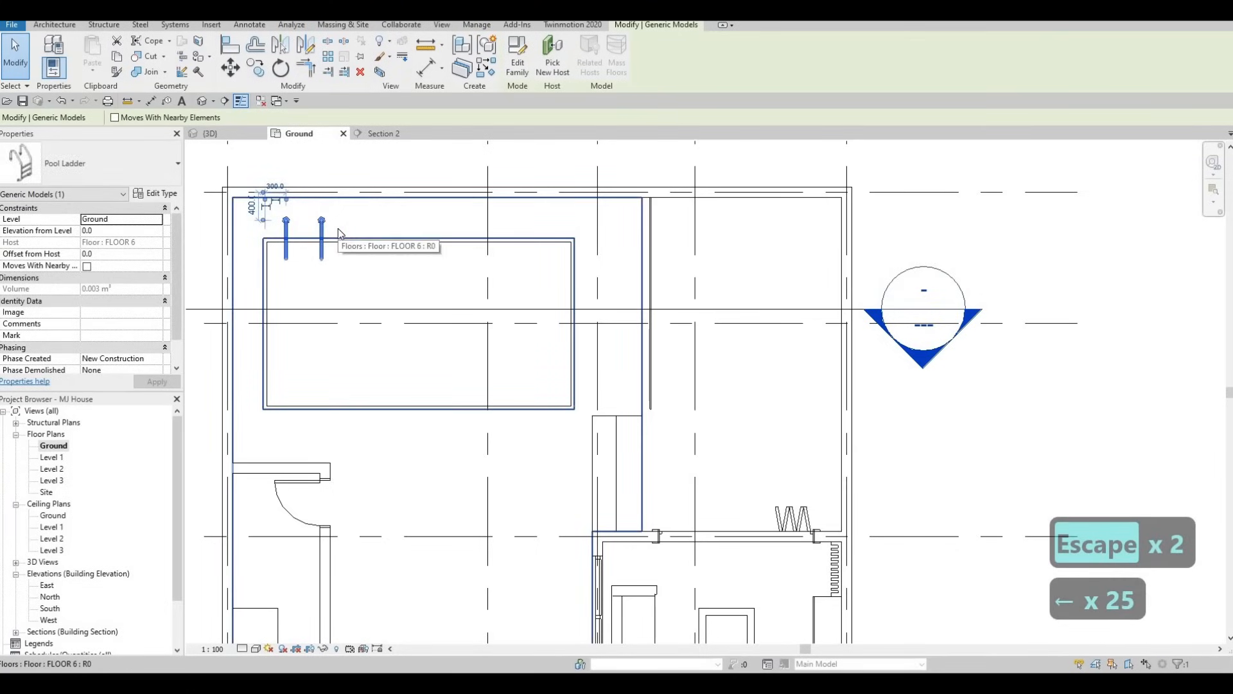
key("Right")
key("Escape")
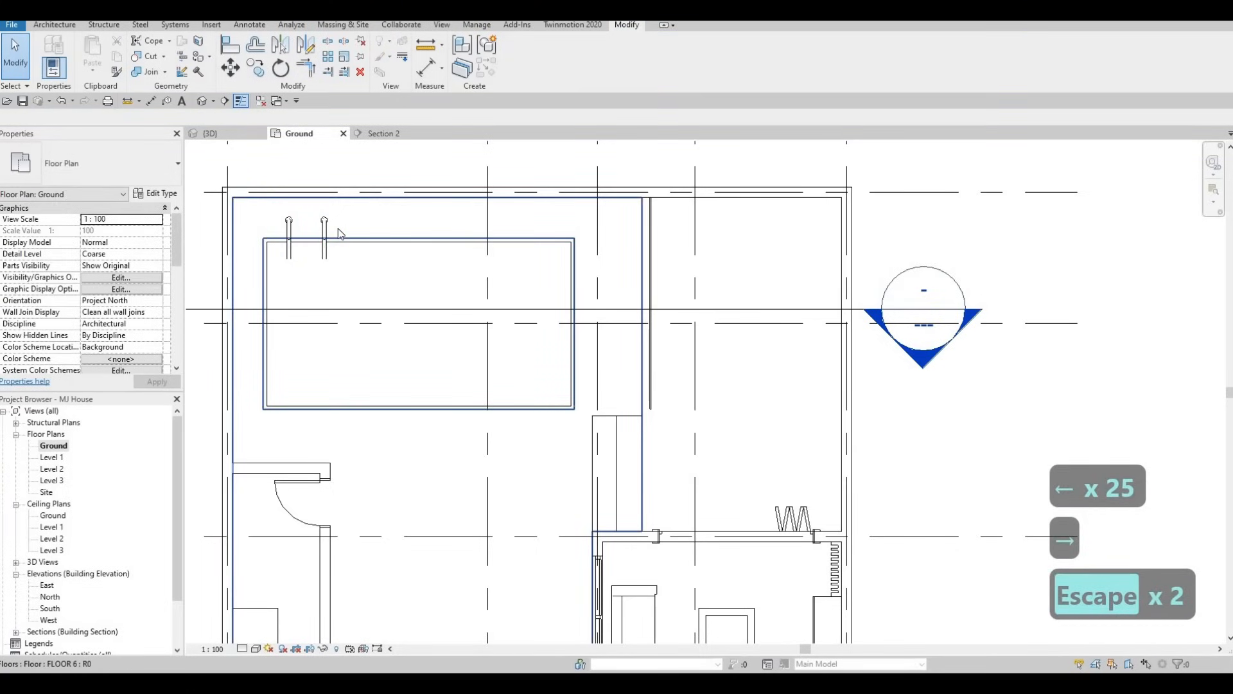
Check the pool ladder's placement at the pool's edge from several angles in the 3D view
left_click(226, 131)
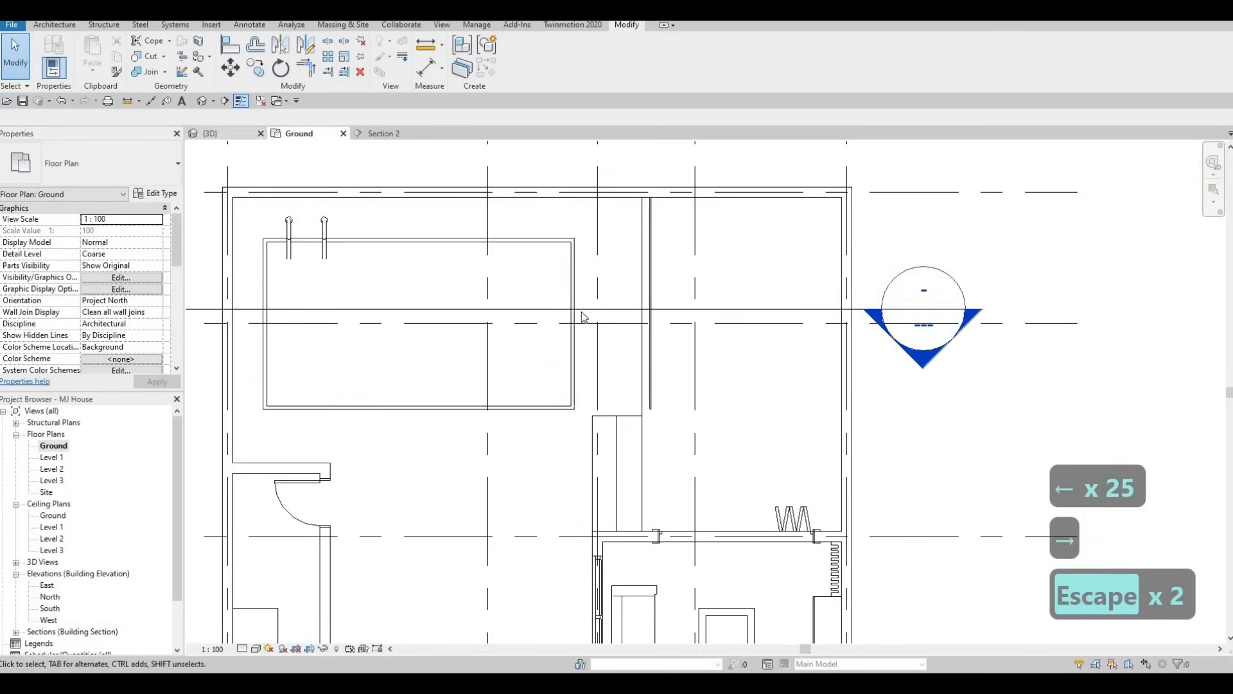
middle_click_drag(376, 308, 278, 286, "shift")
middle_click_drag(534, 230, 502, 261, "shift")
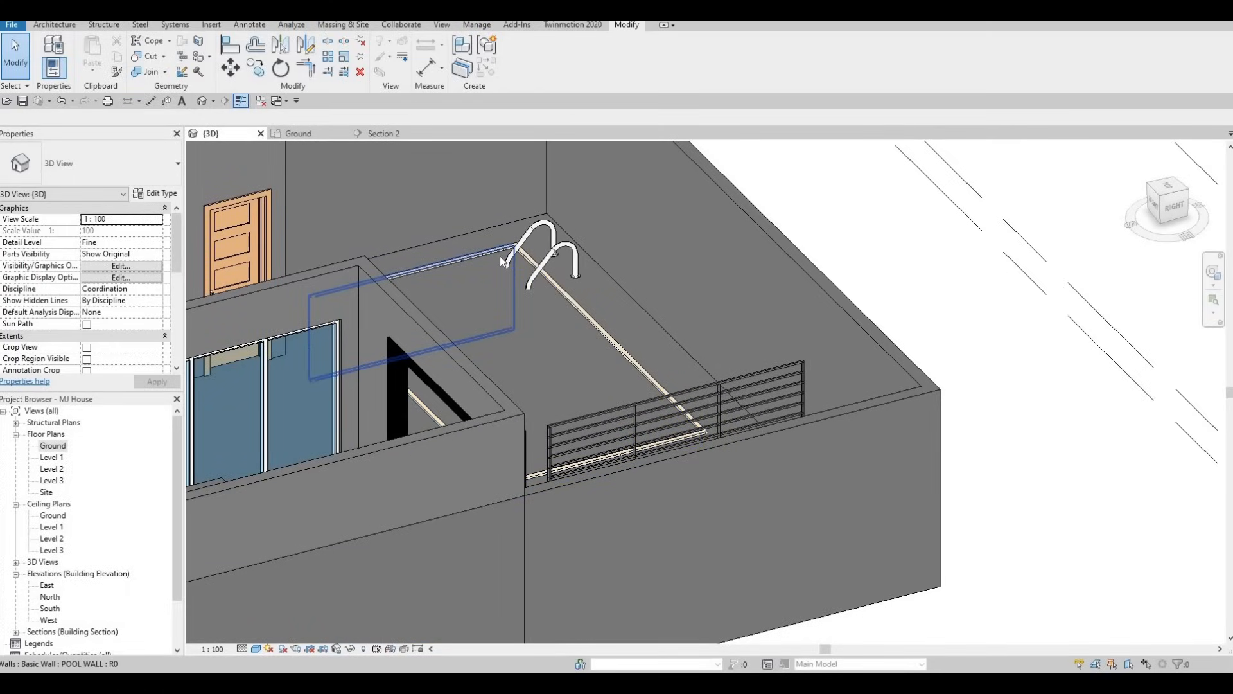
middle_click_drag(539, 295, 322, 269, "shift")
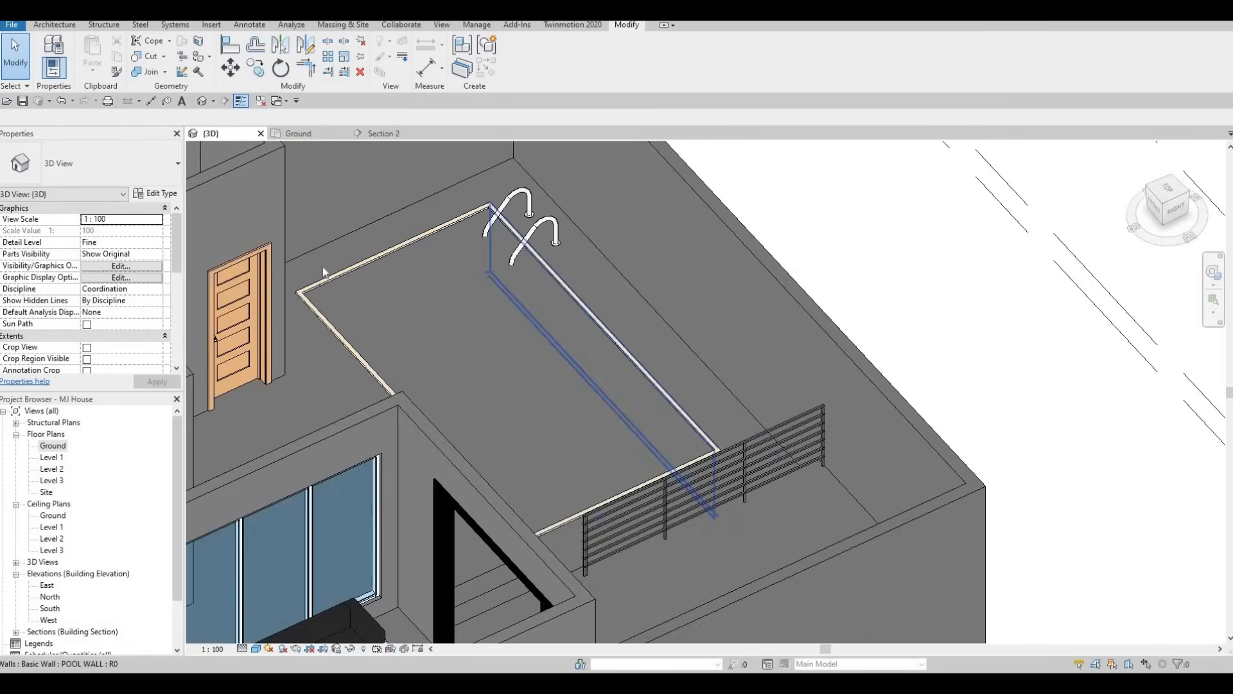
In the Ground plan, relocate the pool ladder to the pool's long side facing the small room, rotated so it crosses the pool edge
left_click(298, 133)
left_click(329, 228)
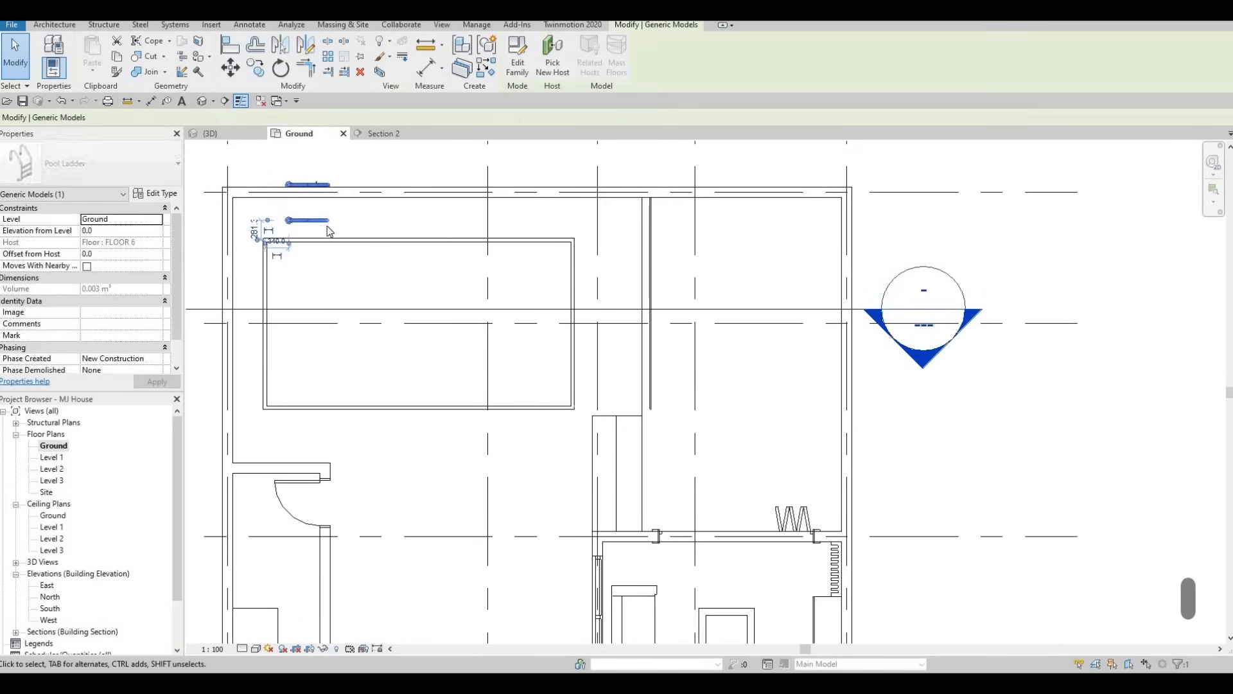
left_click_drag(325, 231, 289, 192)
left_click_drag(332, 382, 316, 405)
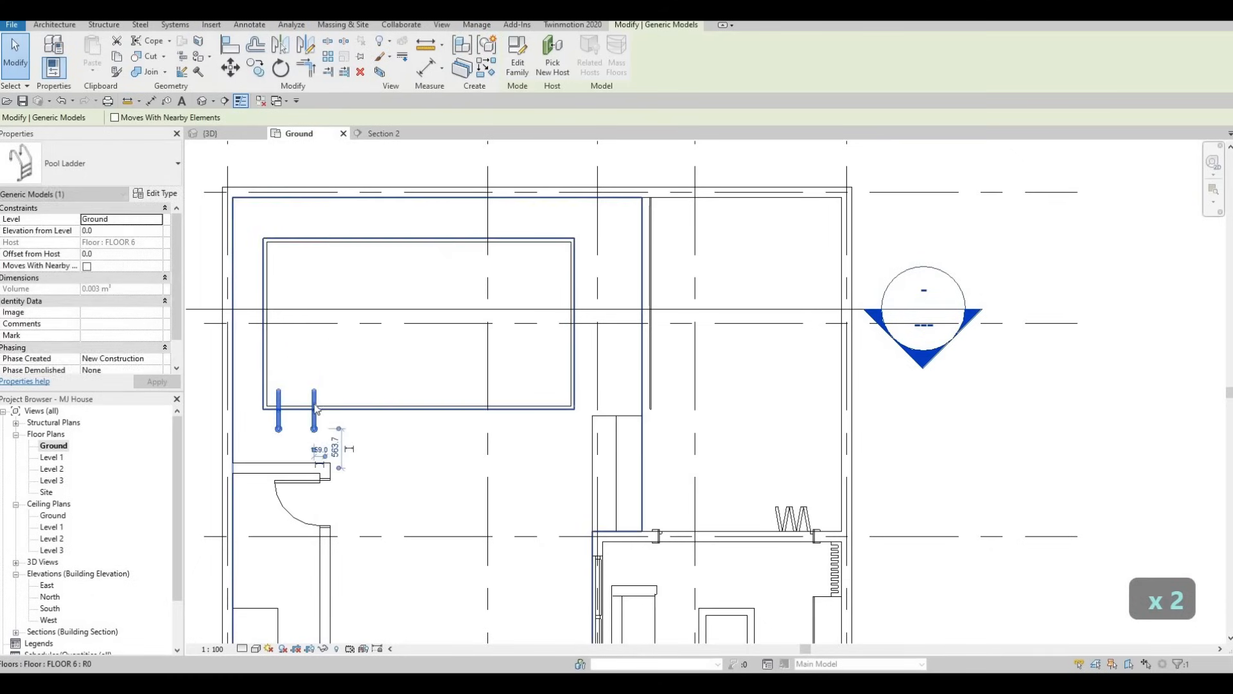
key("Escape")
left_click(315, 398)
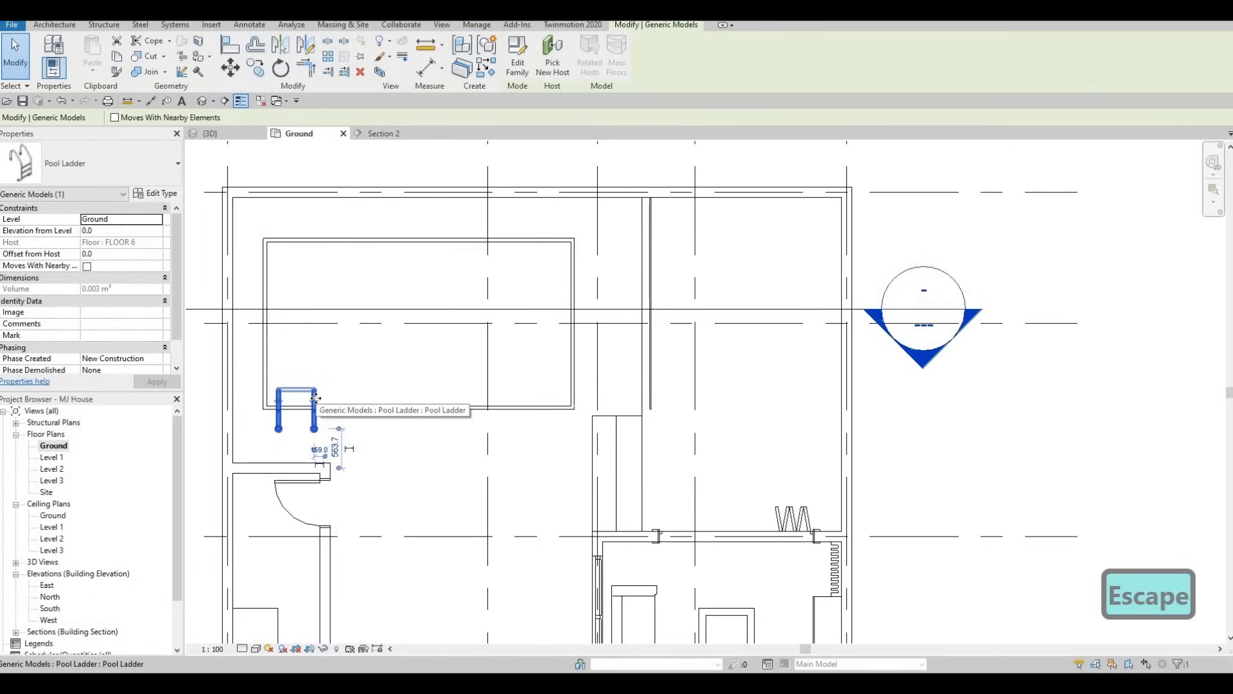
Nudge the pool ladder slightly away from the pool's end and outward until its wall plates meet the pool's inner edge
key("Down")
key("Down")
key("Right")
key("Up")
key("Right")
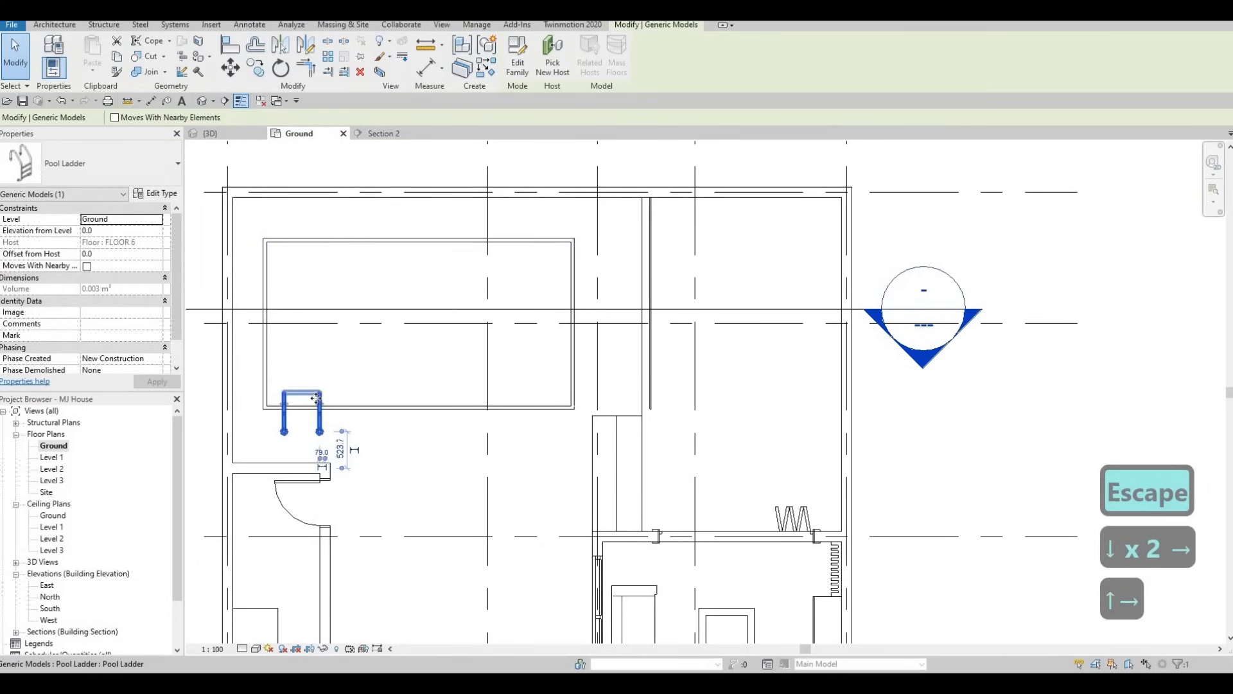
scroll(305, 396, "up", 5)
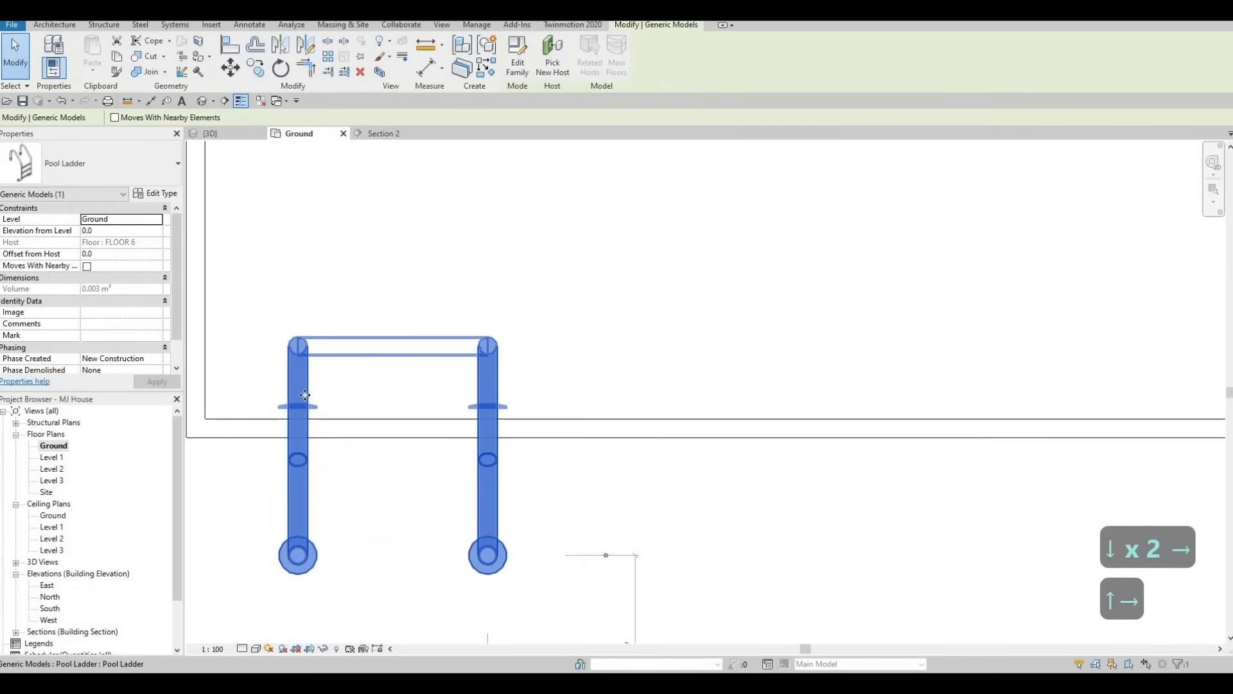
key("Down")
key("Down")
key("Down")
key("Down")
key("Down")
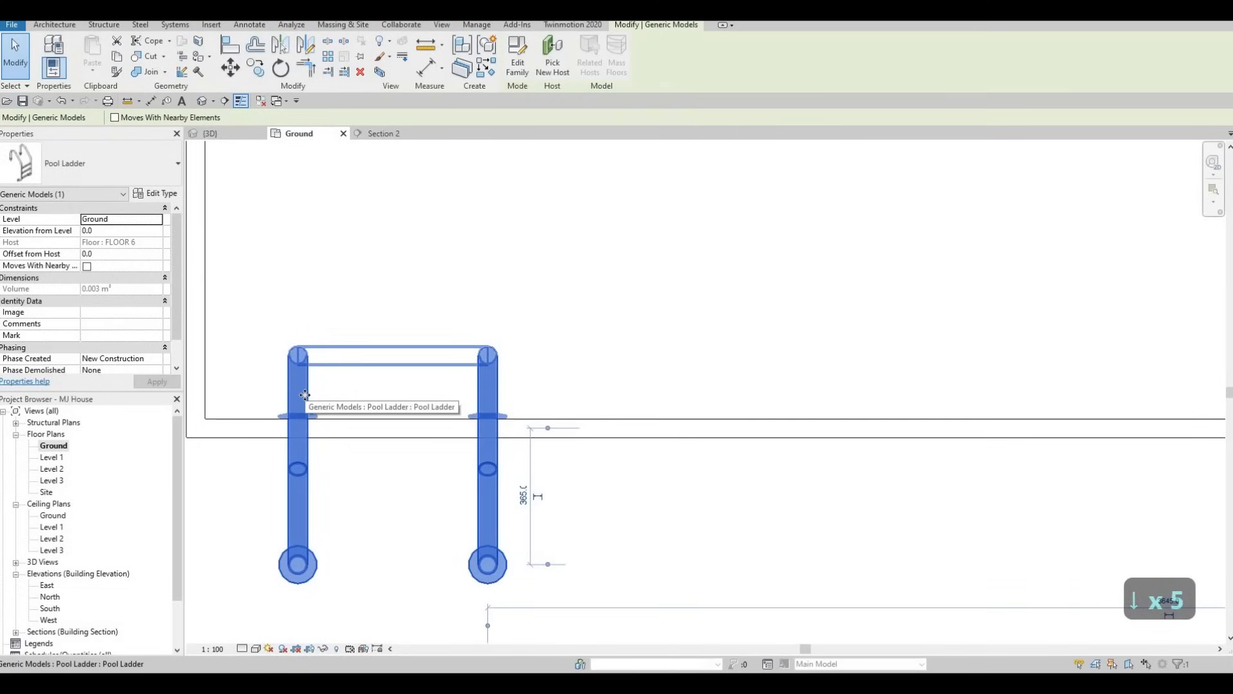
key("Down")
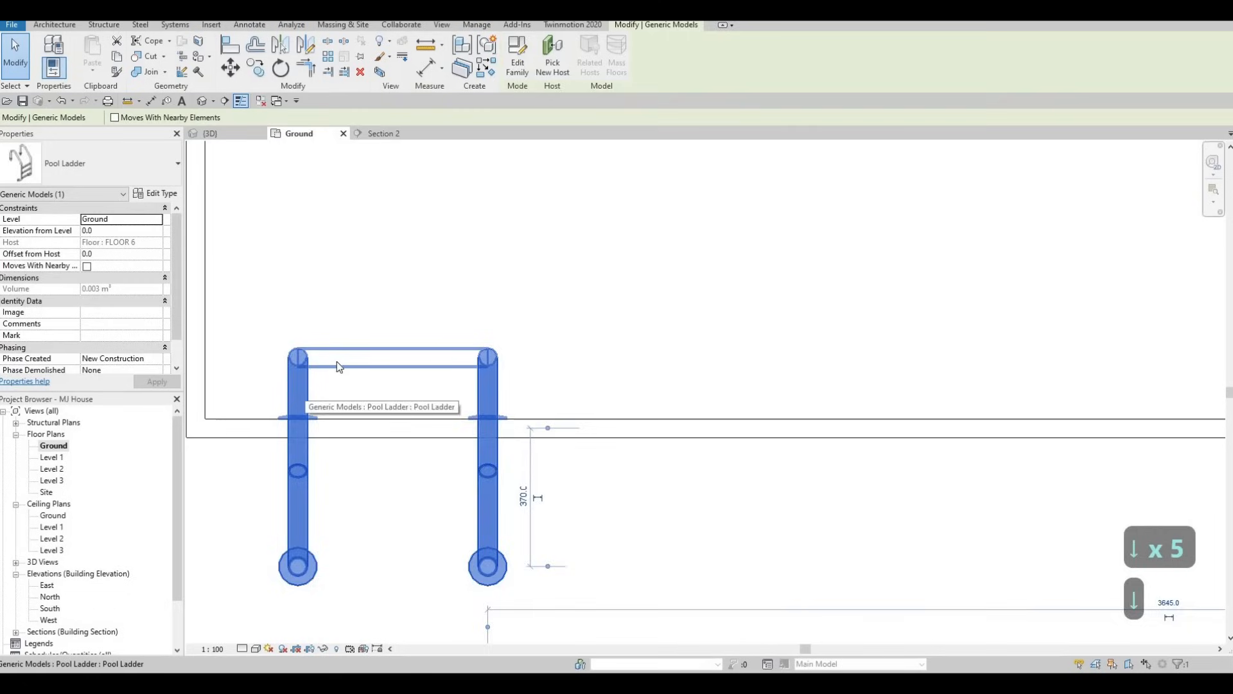
key("Escape")
key("Escape")
Examine the Ground plan around the pool, the terrace floor and the adjoining rooms
scroll(449, 383, "down", 4)
middle_click_drag(353, 393, 344, 418)
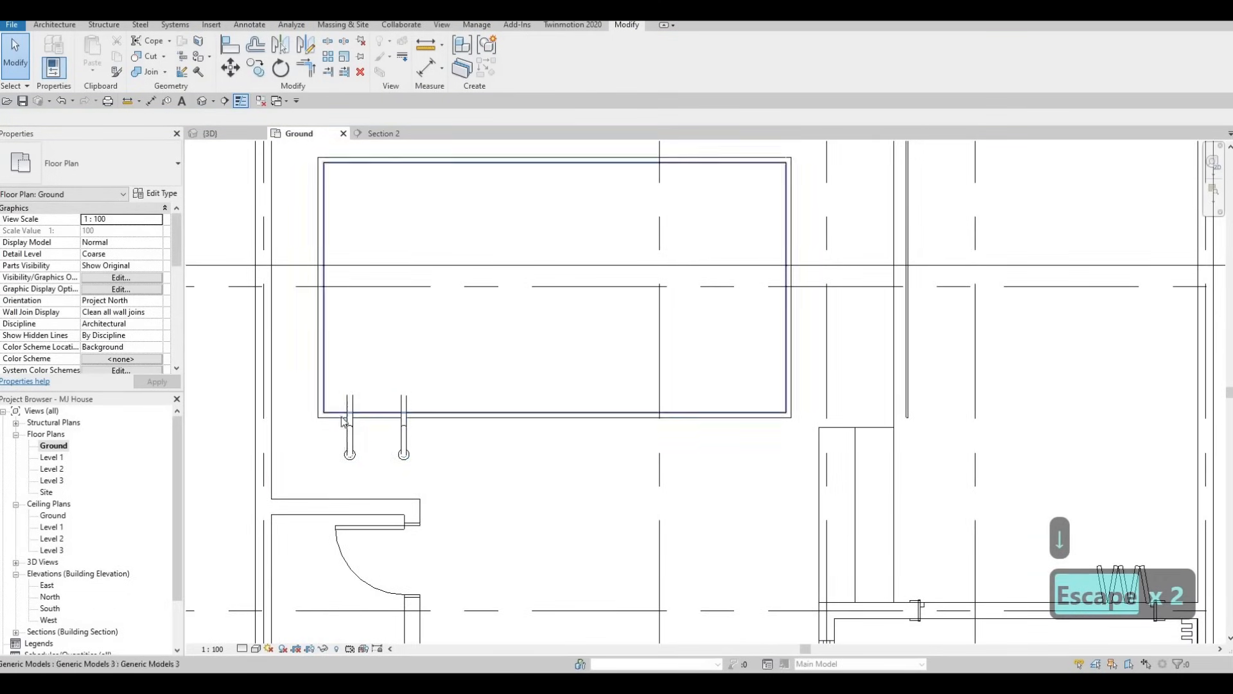
middle_click_drag(465, 484, 384, 417)
scroll(384, 417, "down", 4)
middle_click_drag(411, 491, 381, 417)
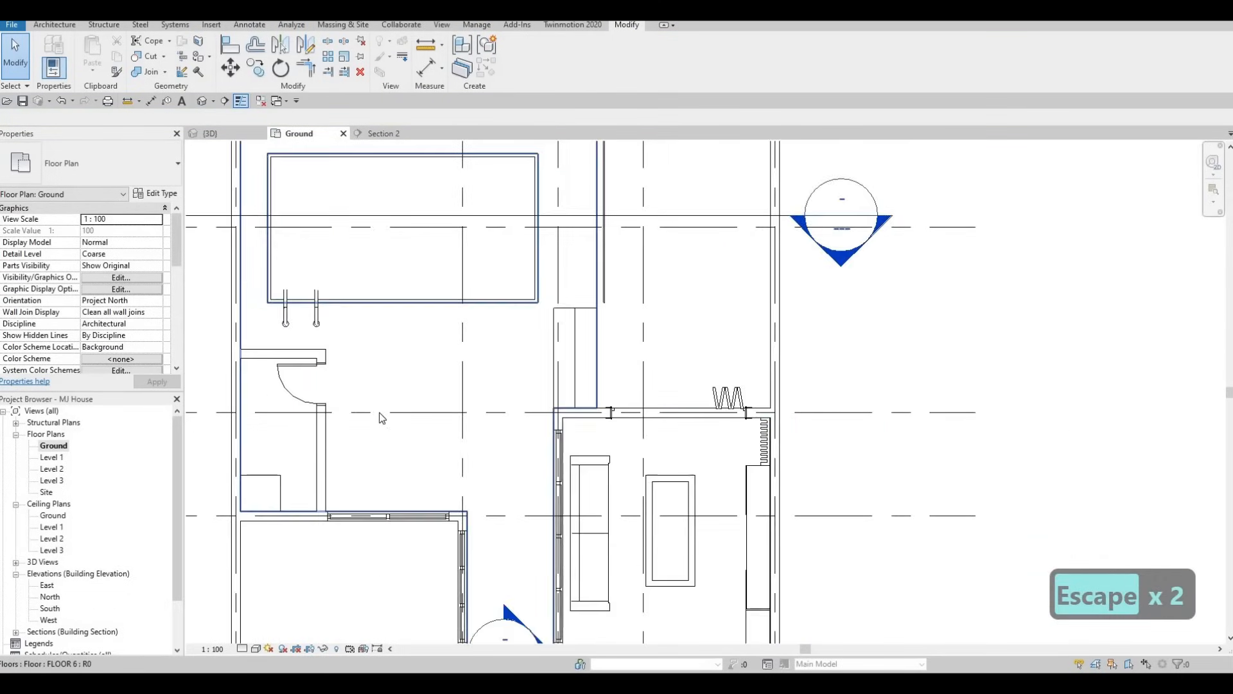
scroll(384, 393, "up", 1)
middle_click_drag(380, 325, 388, 385)
scroll(384, 394, "up", 1)
scroll(388, 385, "down", 3)
middle_click_drag(380, 428, 389, 411)
key("Escape")
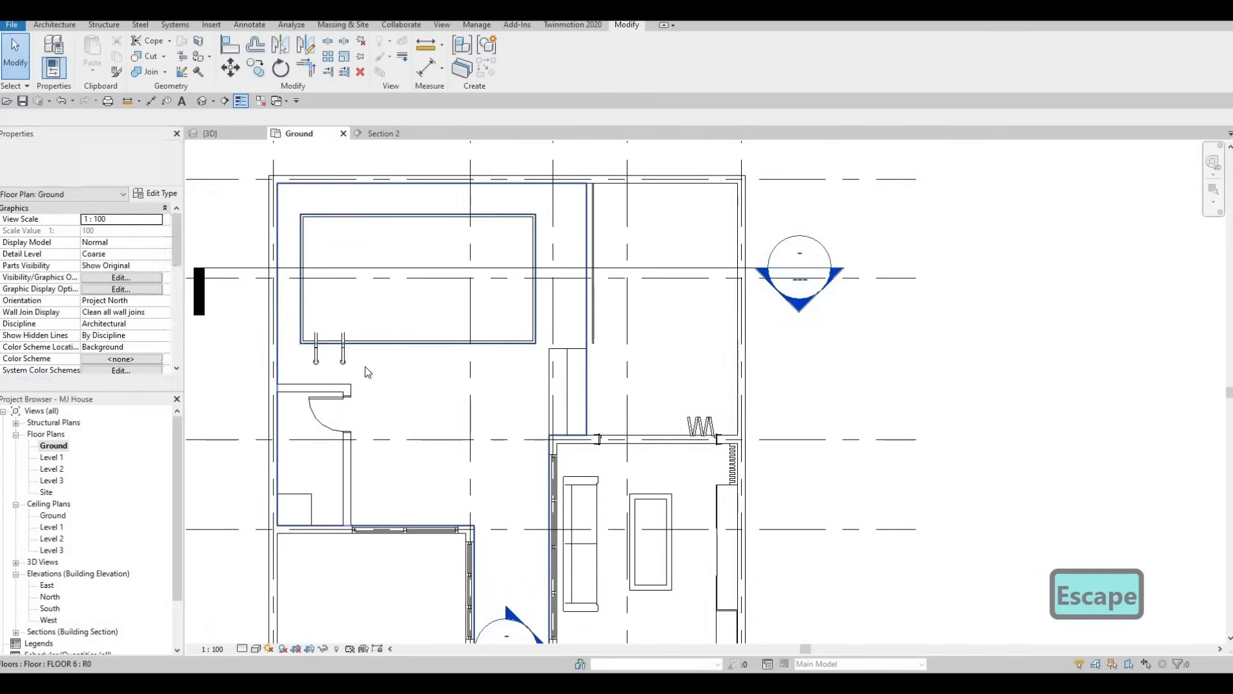
middle_click_drag(454, 375, 423, 338)
scroll(432, 372, "down", 2)
scroll(424, 339, "down", 1)
left_click_drag(434, 332, 434, 330)
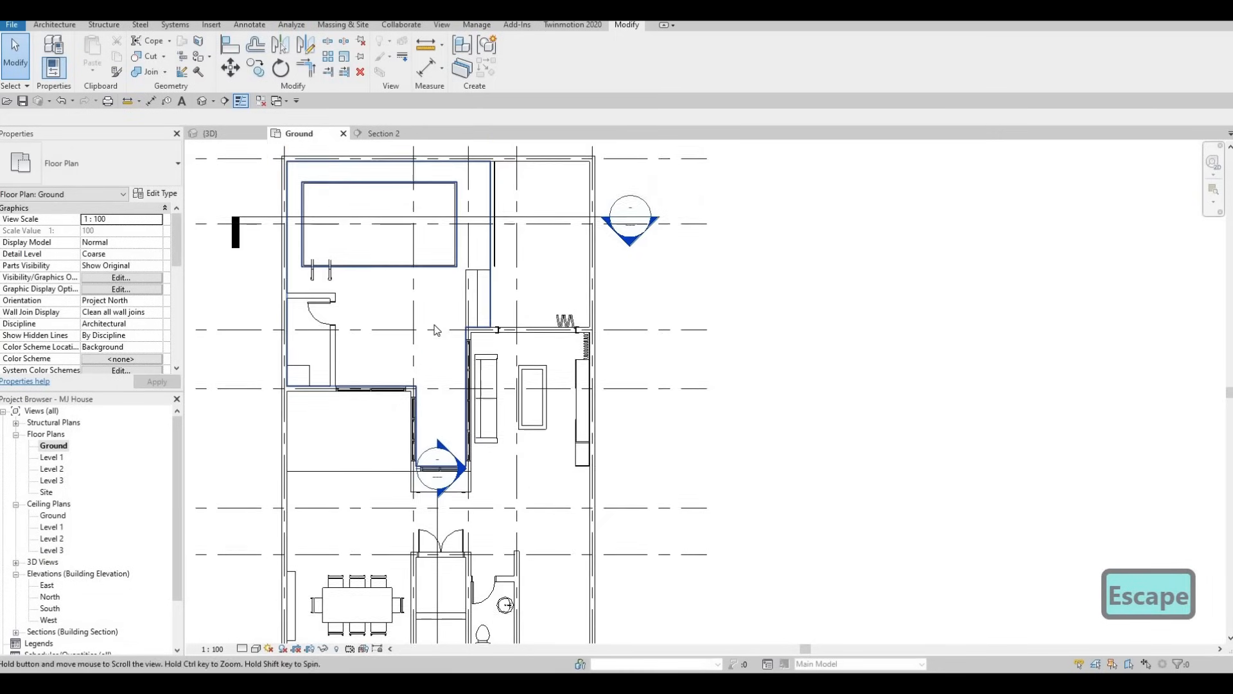
middle_click_drag(434, 330, 435, 316)
Shorten the Section 1 line by moving its head out of the courtyard, close to the double door
middle_click_drag(380, 447, 369, 417)
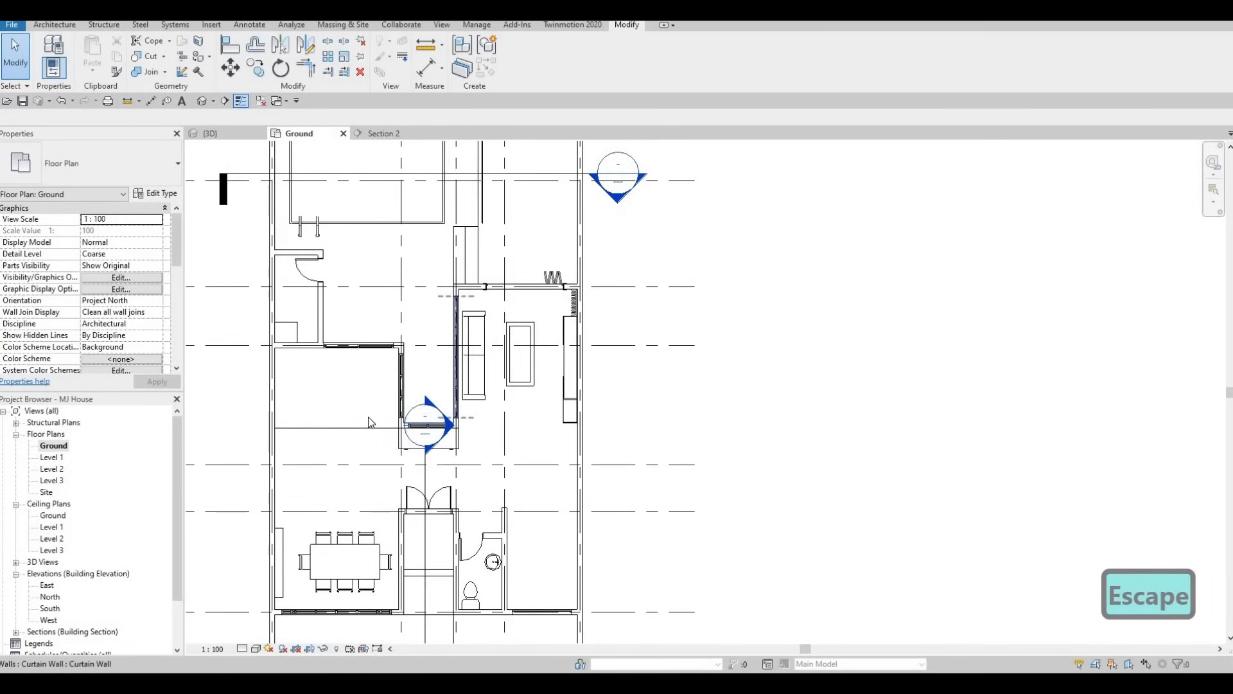
left_click(426, 453)
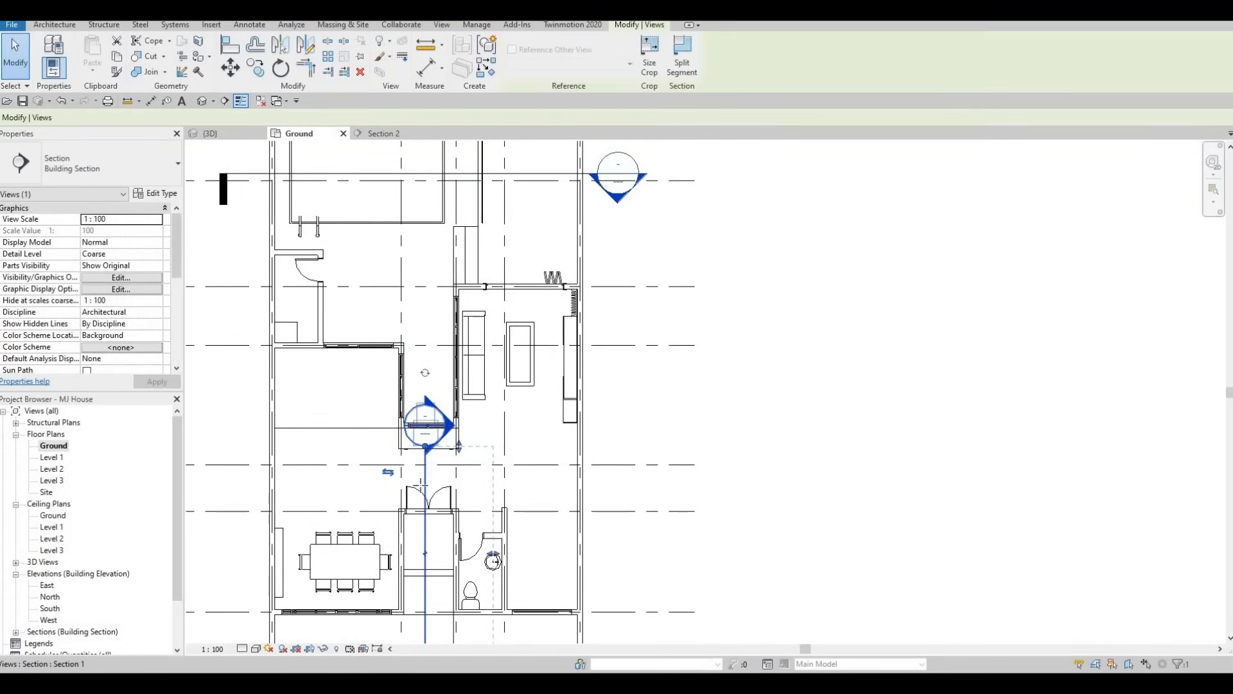
left_click_drag(425, 446, 425, 490)
key("Escape")
Start editing the boundary of FLOOR 6 and pick a new boundary line along the outer face of the small room's door wall
middle_click_drag(424, 341, 422, 449)
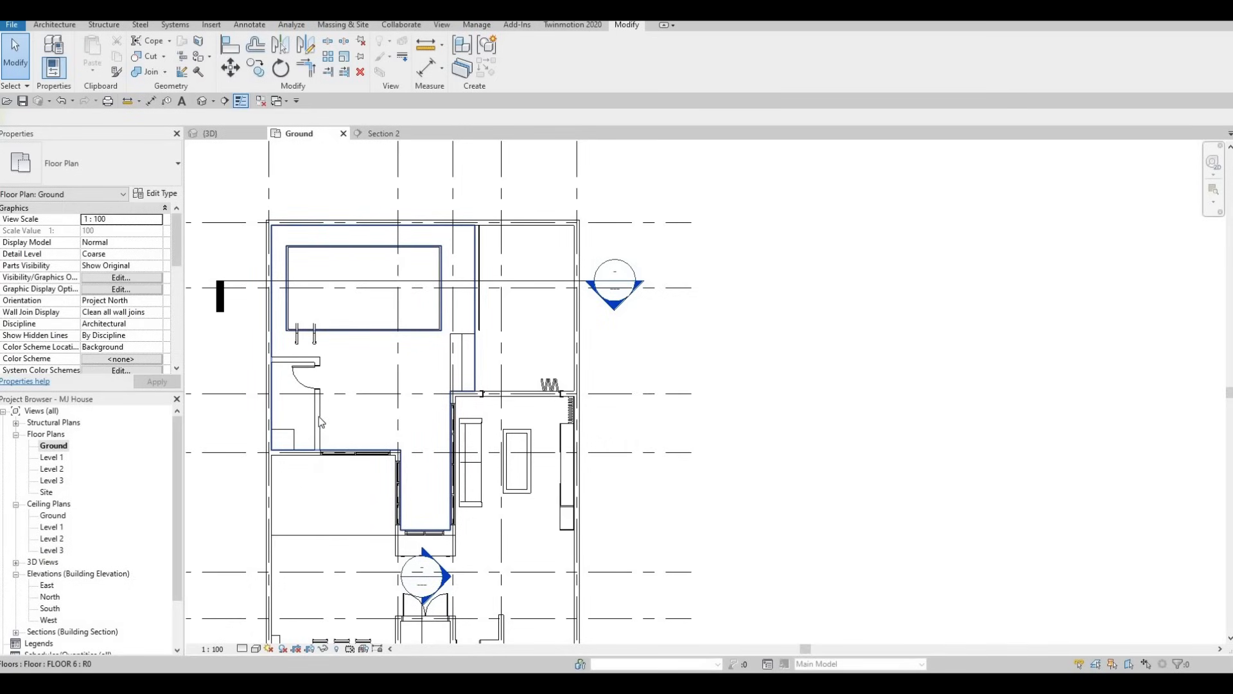
middle_click_drag(399, 439, 400, 429)
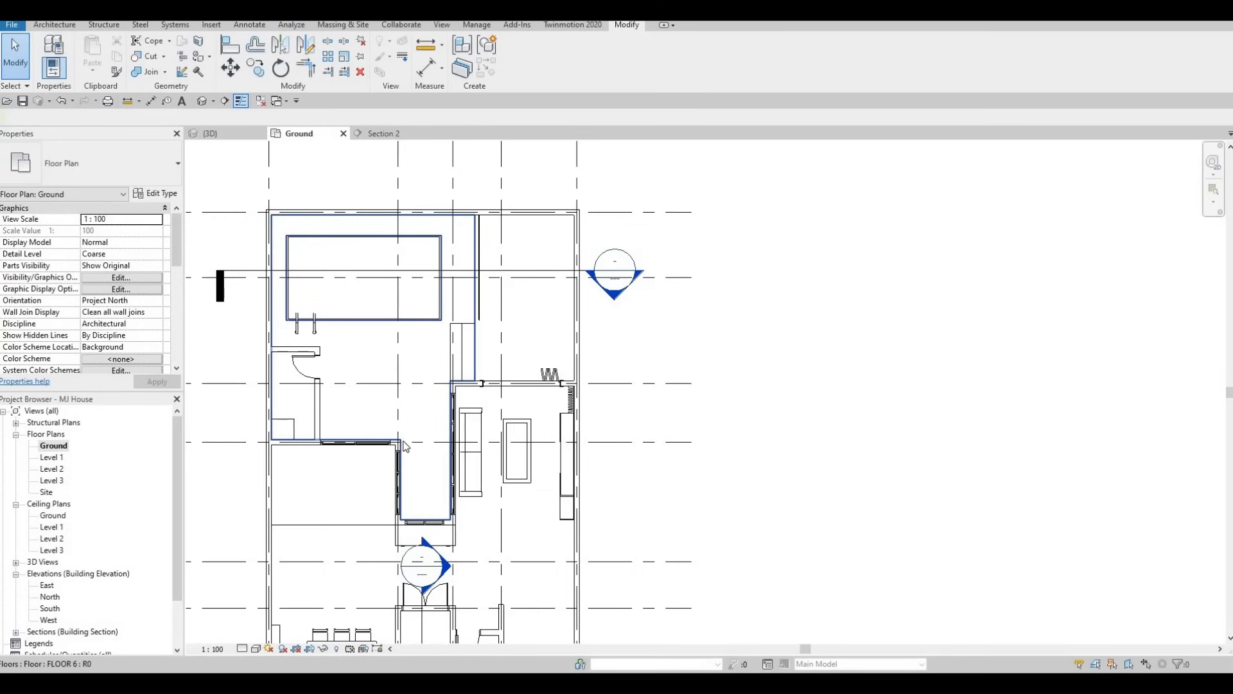
left_click(440, 388)
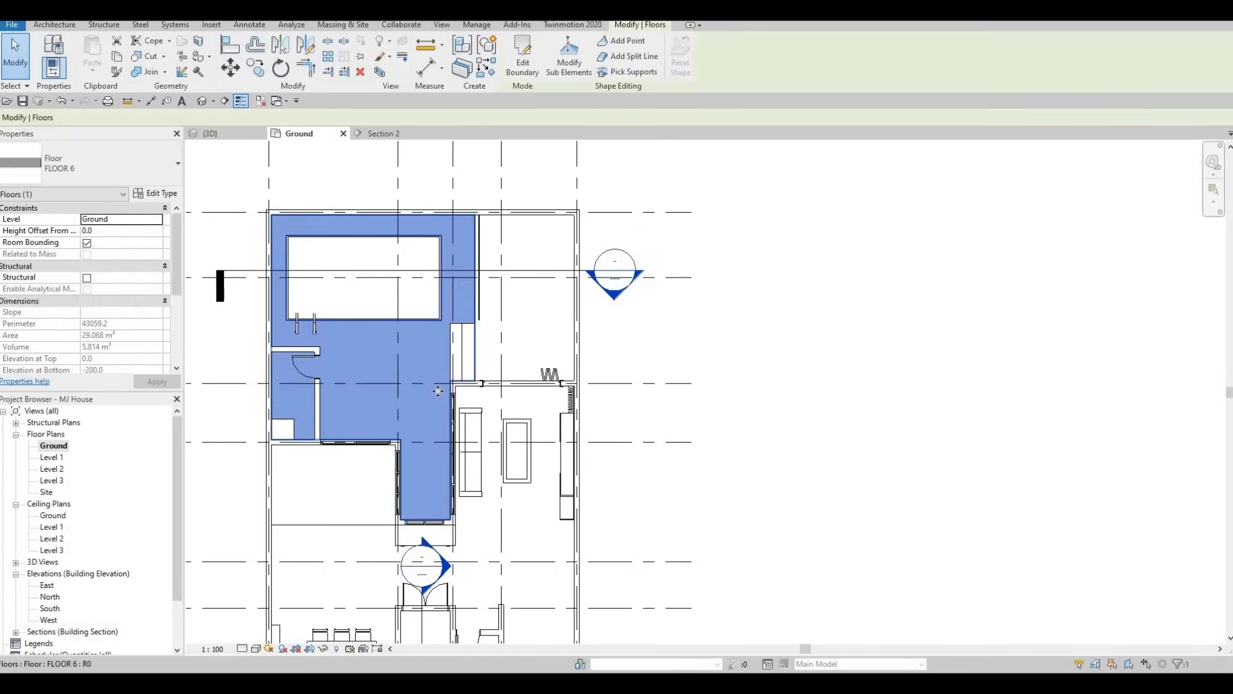
left_click(523, 59)
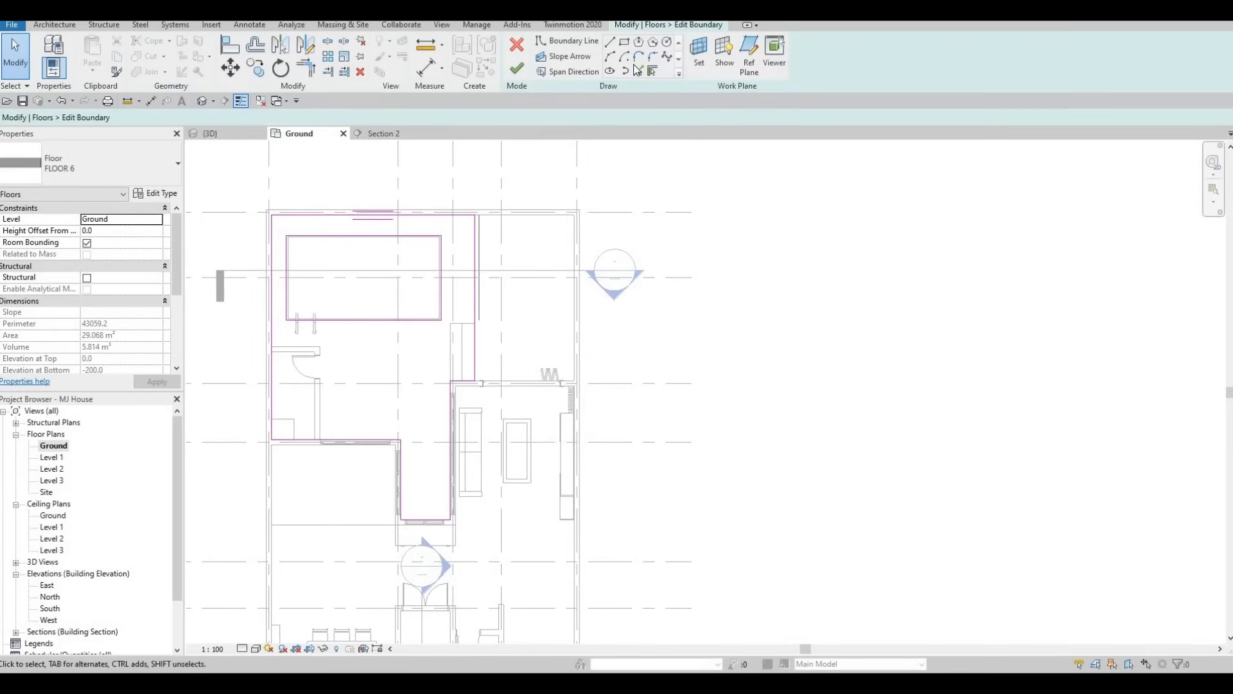
key("b")
key("l")
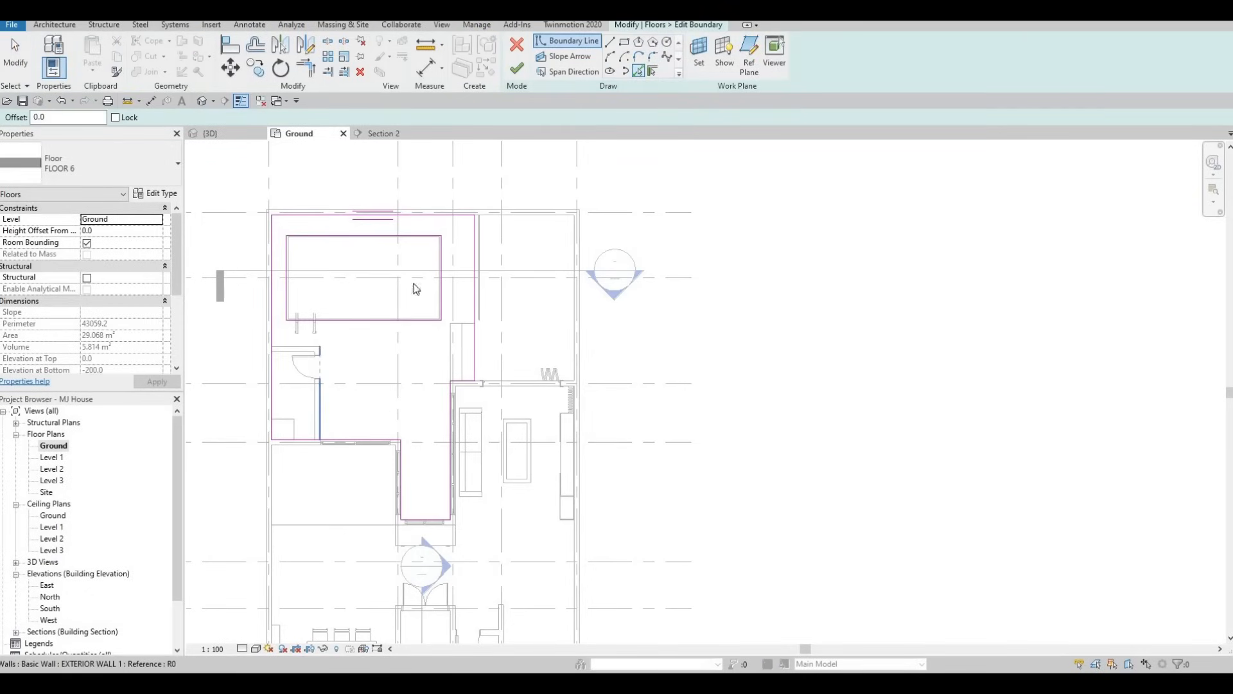
key("Escape")
key("Escape")
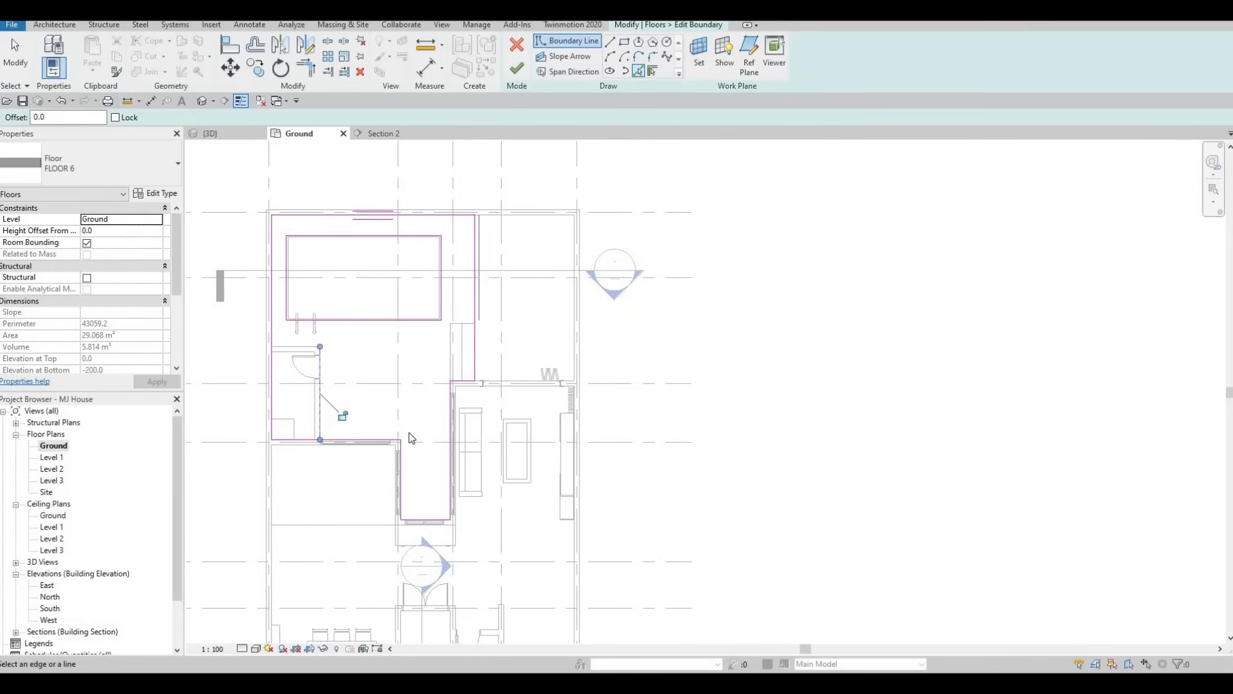
Trim the new door-wall line into a corner with the short floor edge beside the living room, extending that edge across the terrace
key("t")
key("r")
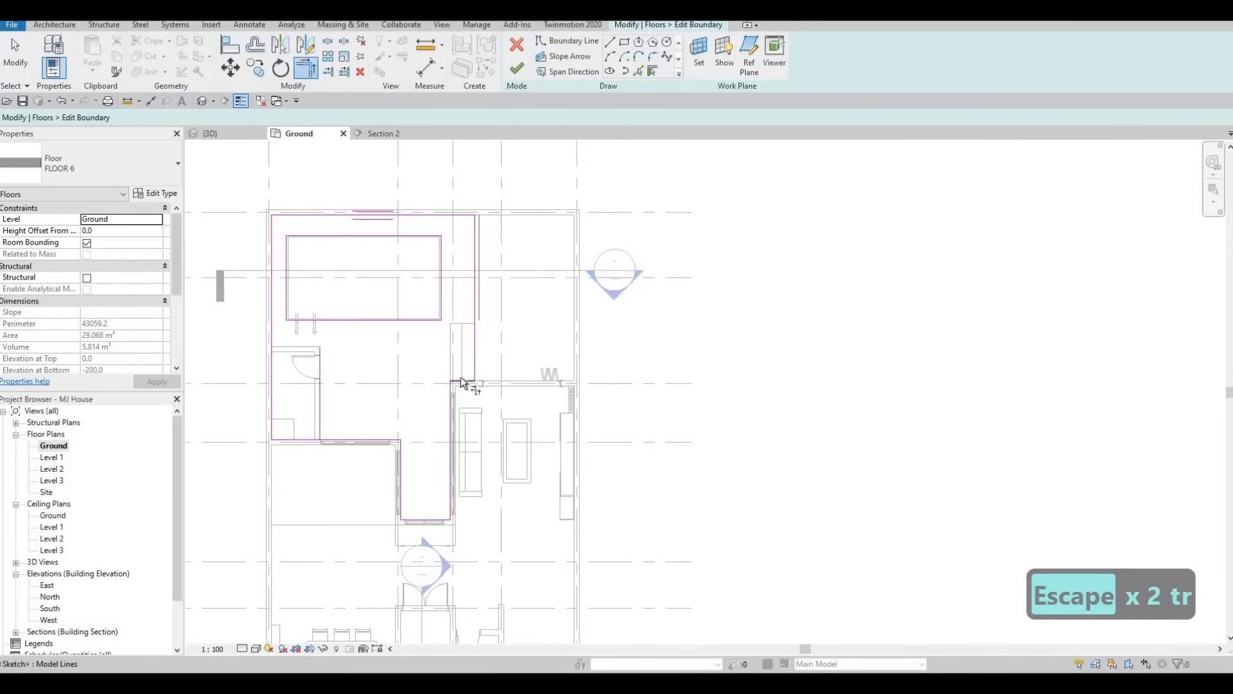
left_click(318, 365)
middle_click_drag(374, 420, 373, 419)
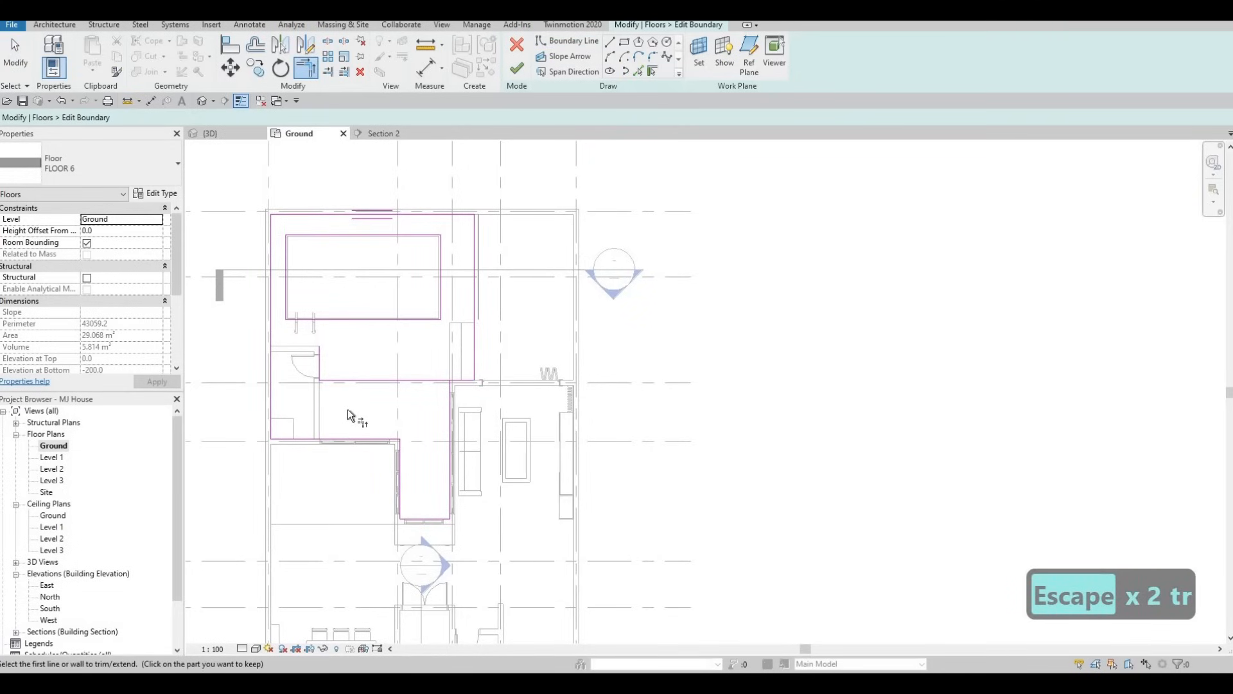
Pick a boundary line along the small room's pool-facing wall and try trimming it against the neighbouring boundary lines
middle_click_drag(303, 352, 297, 361)
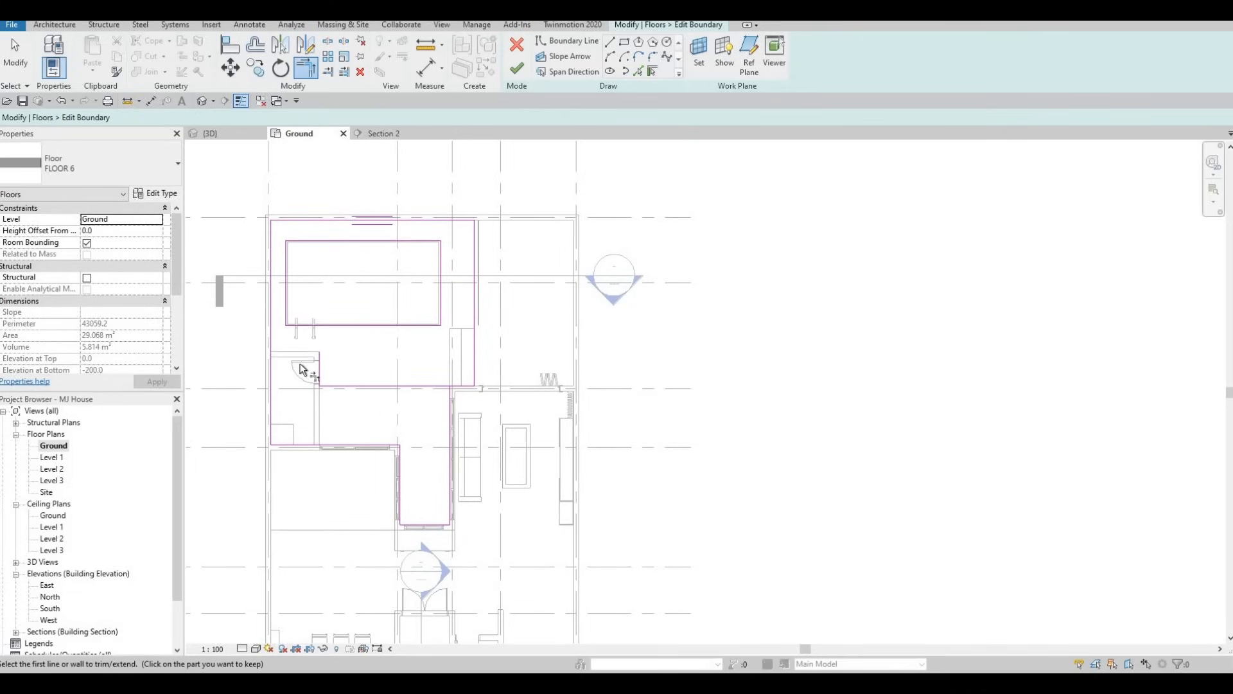
scroll(301, 369, "up", 1)
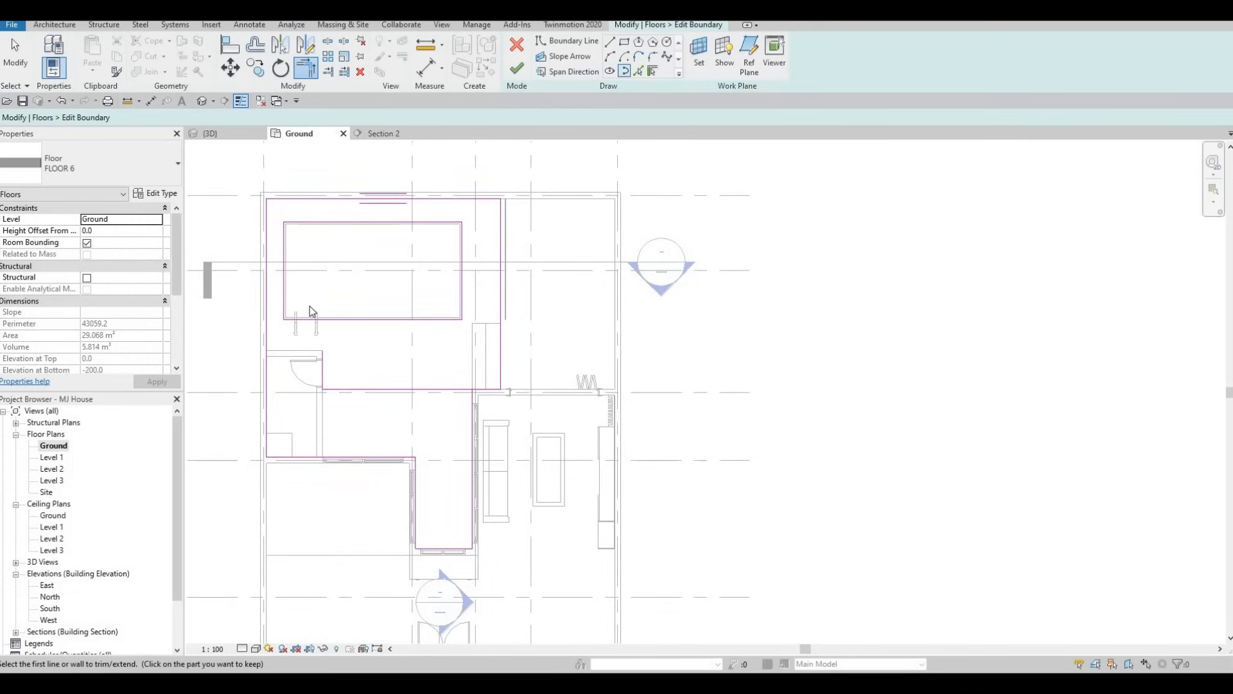
left_click(291, 351)
key("Escape")
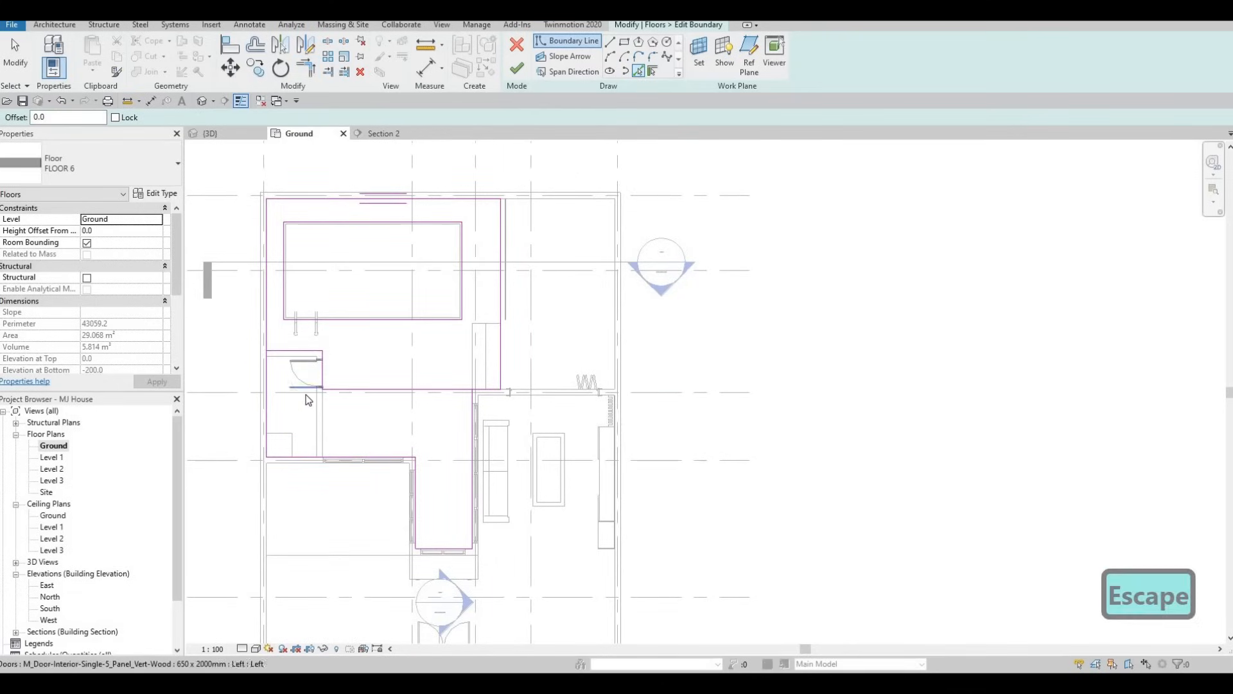
key("Escape")
key("Escape")
key("t")
key("r")
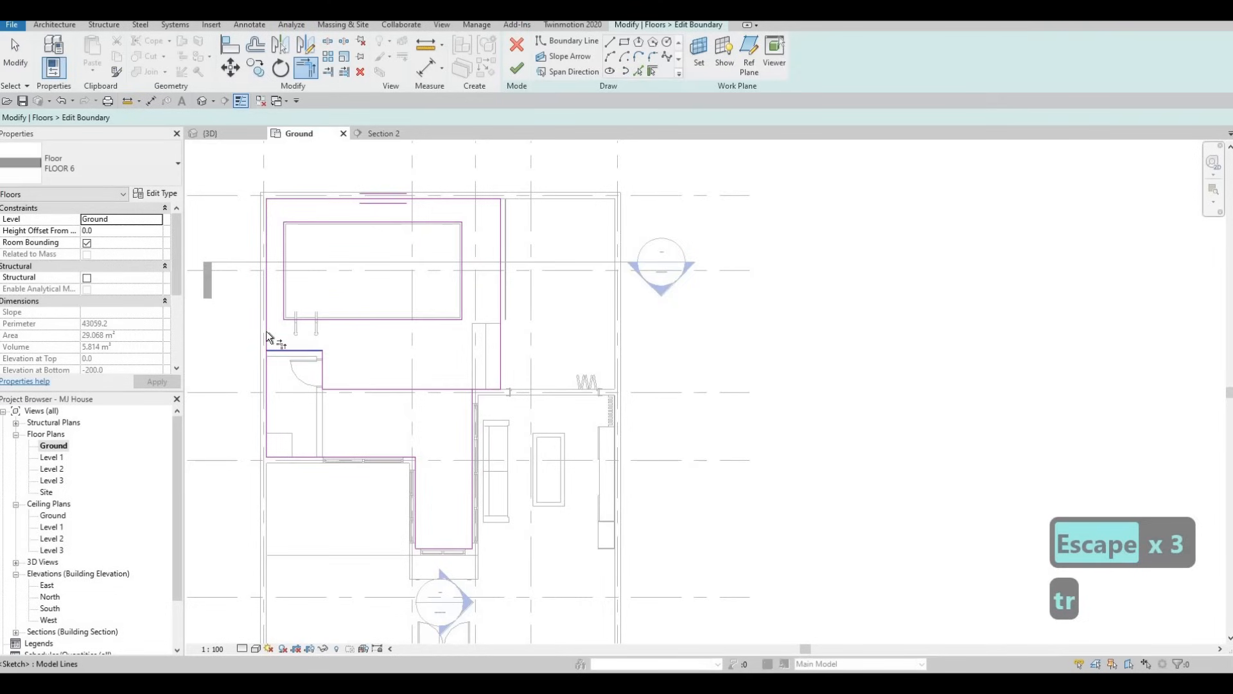
left_click(266, 332)
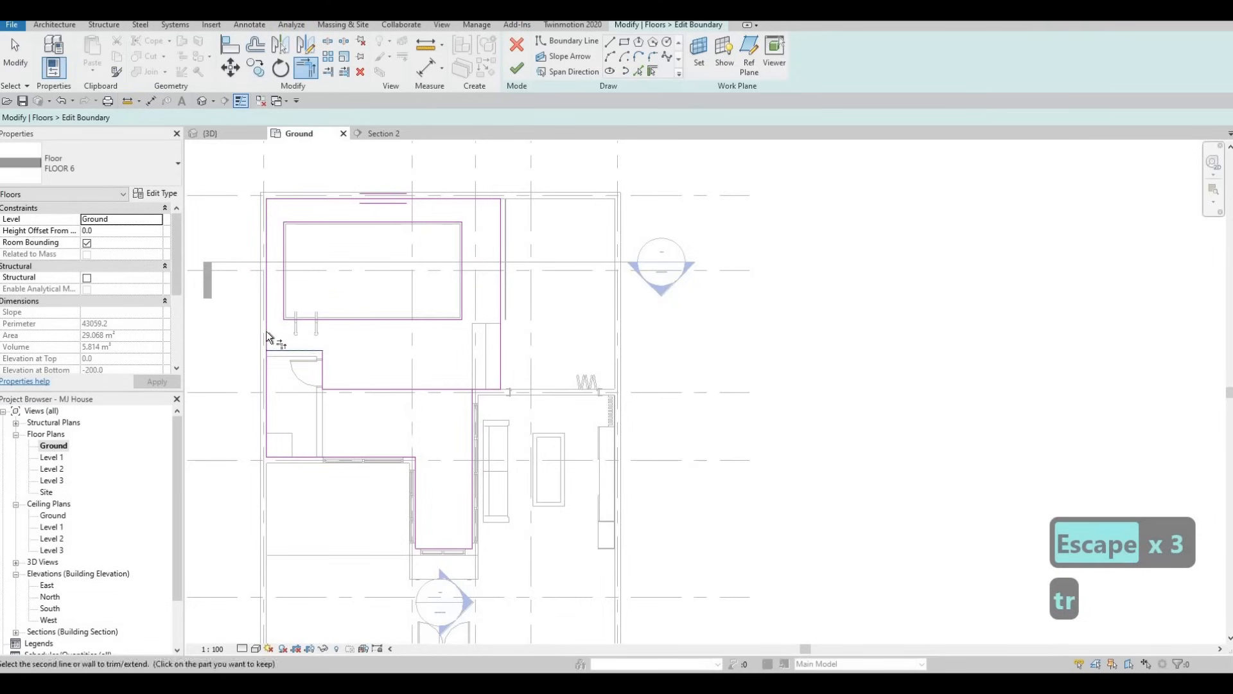
left_click(323, 395)
key("Escape")
key("Escape")
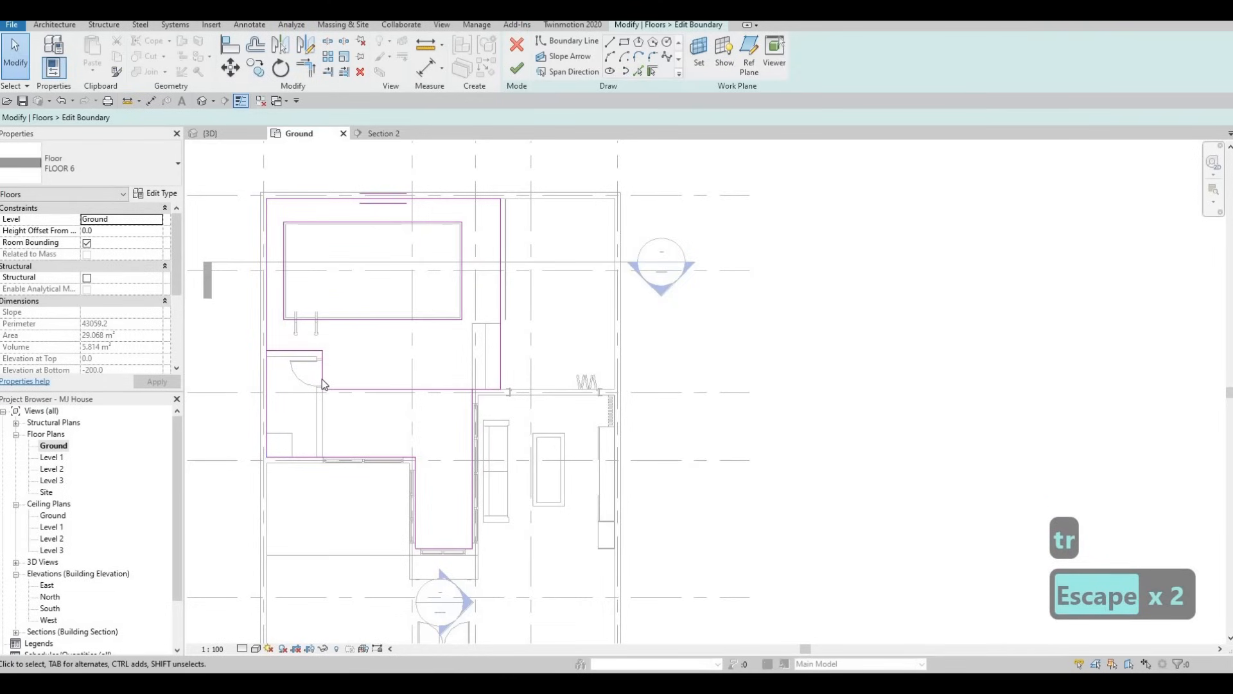
Stretch the boundary line along the small room's door wall to the floor edge at the far end of that wall
left_click_drag(324, 391, 323, 455)
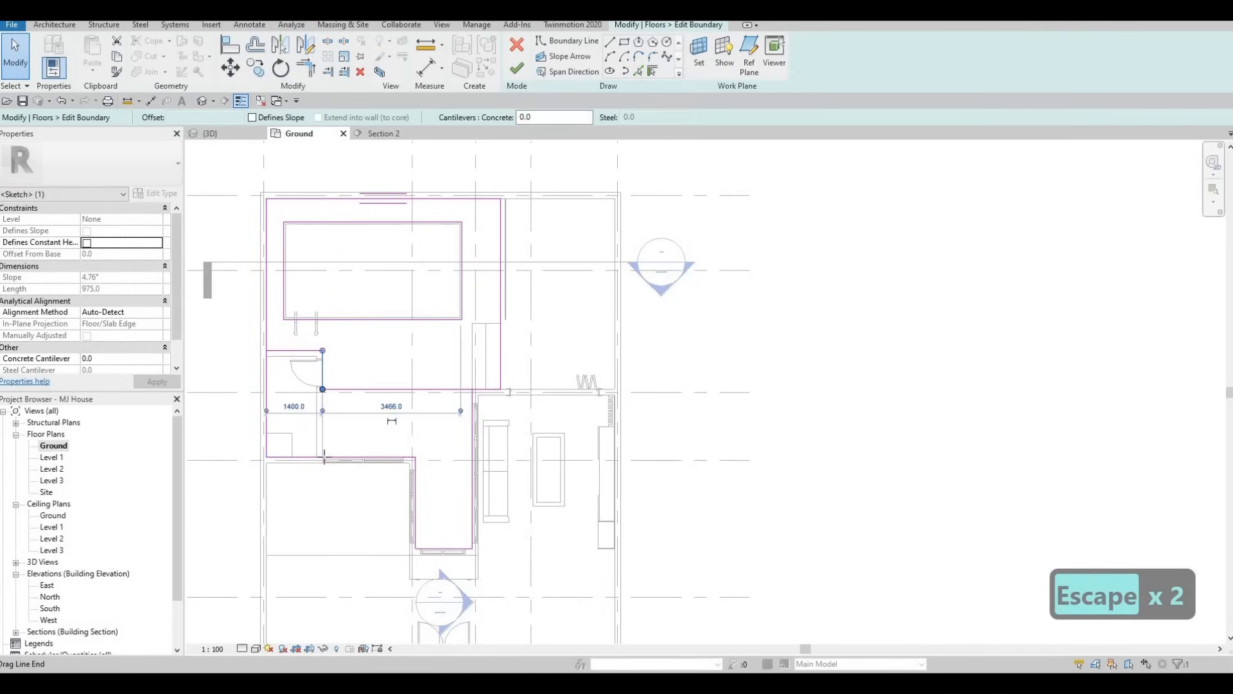
left_click(333, 407)
key("Escape")
key("Escape")
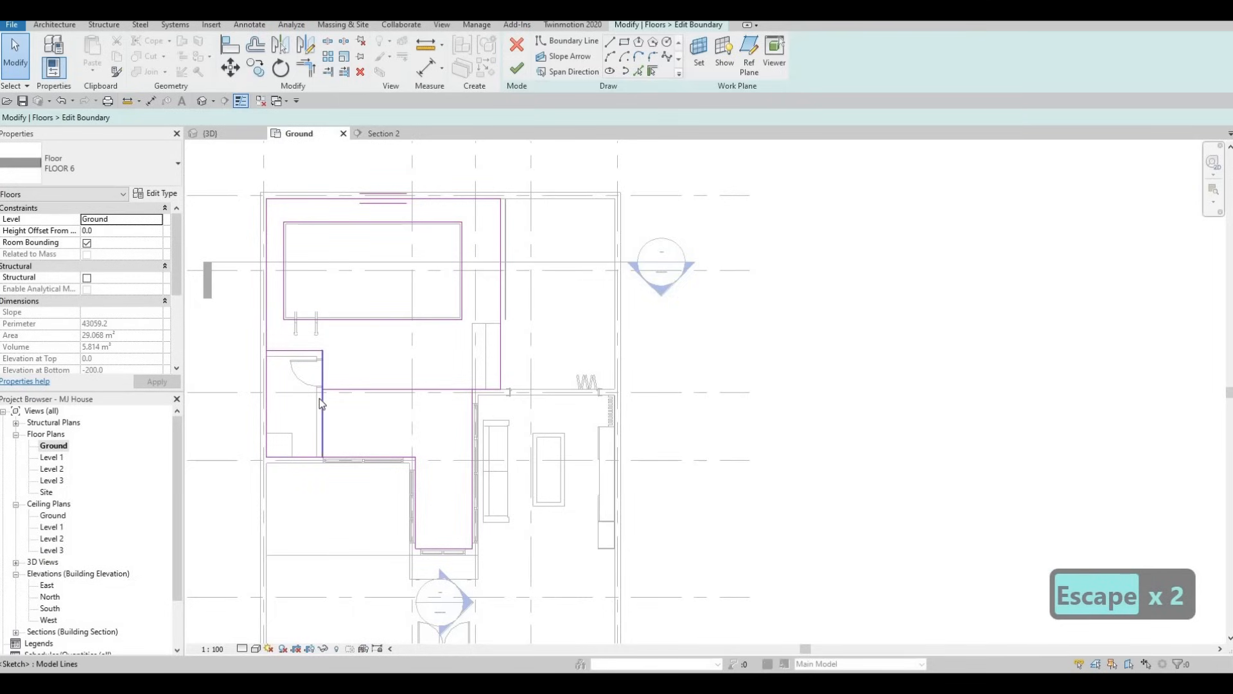
Trim the door-wall line and the line crossing the terrace into a corner, keeping the wall part away from the pool
middle_click_drag(319, 398, 319, 408)
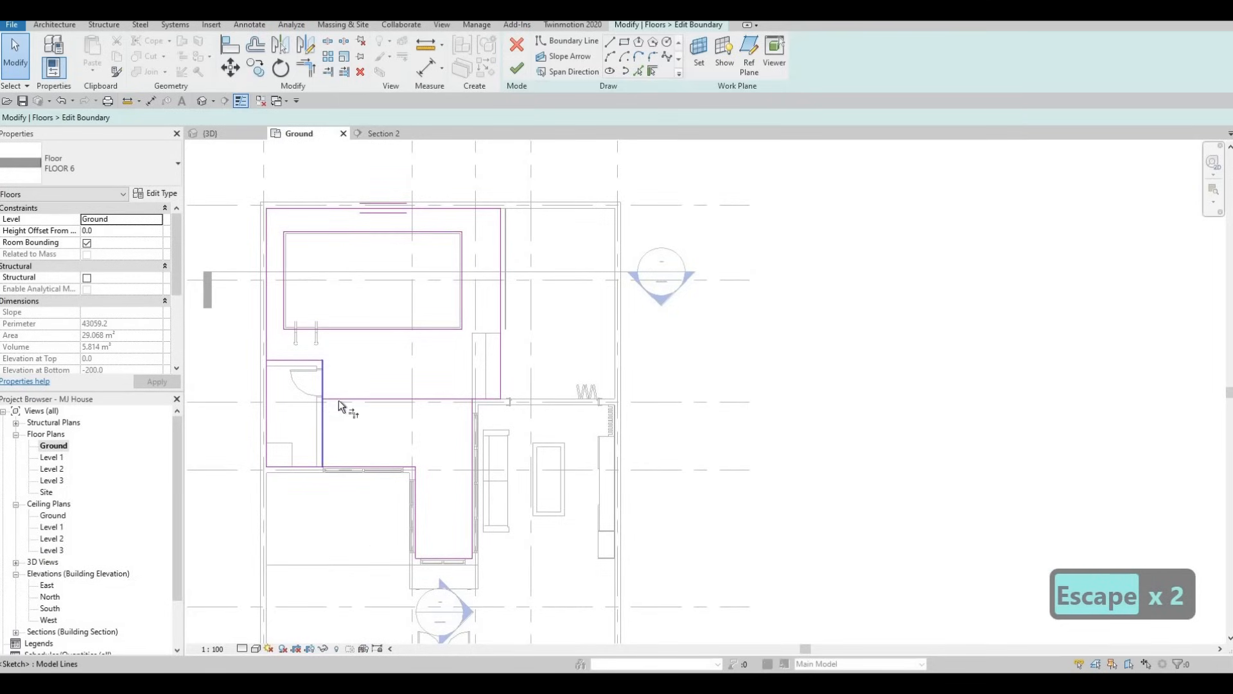
key("t")
key("r")
left_click(324, 408)
left_click(327, 398)
key("Escape")
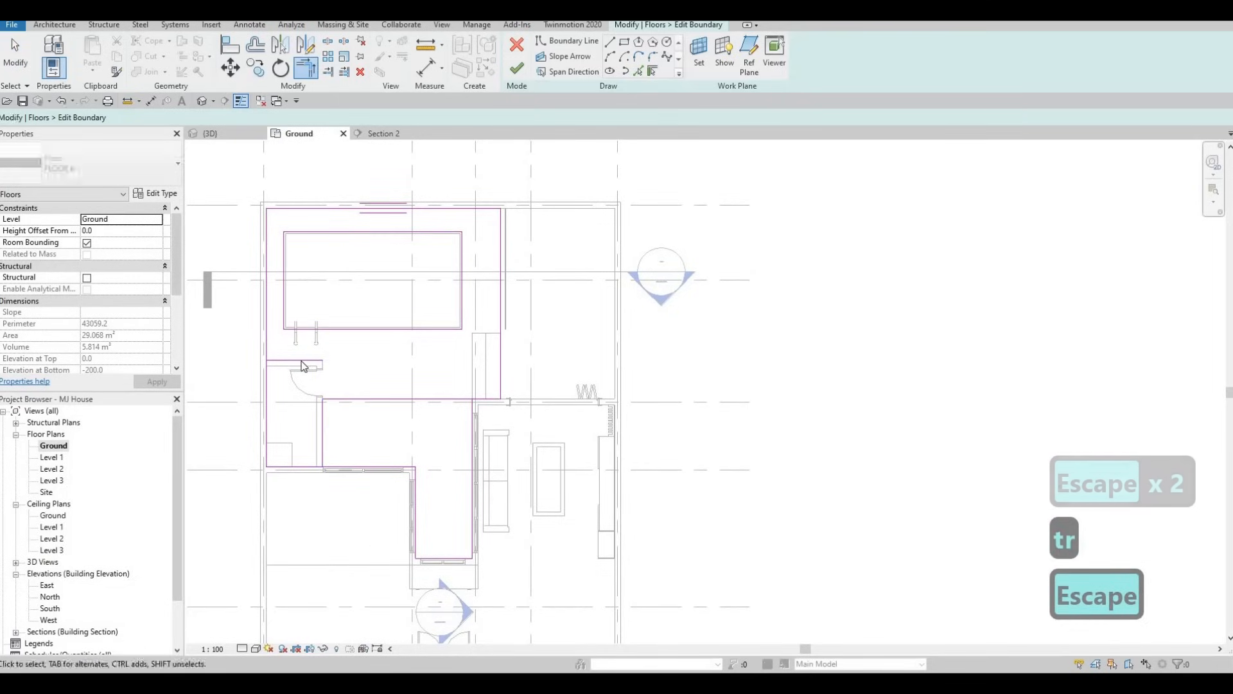
key("Escape")
Delete the boundary line on the small room's pool-facing wall and trim the room's rear floor edge to end at the door-wall line
left_click(301, 361)
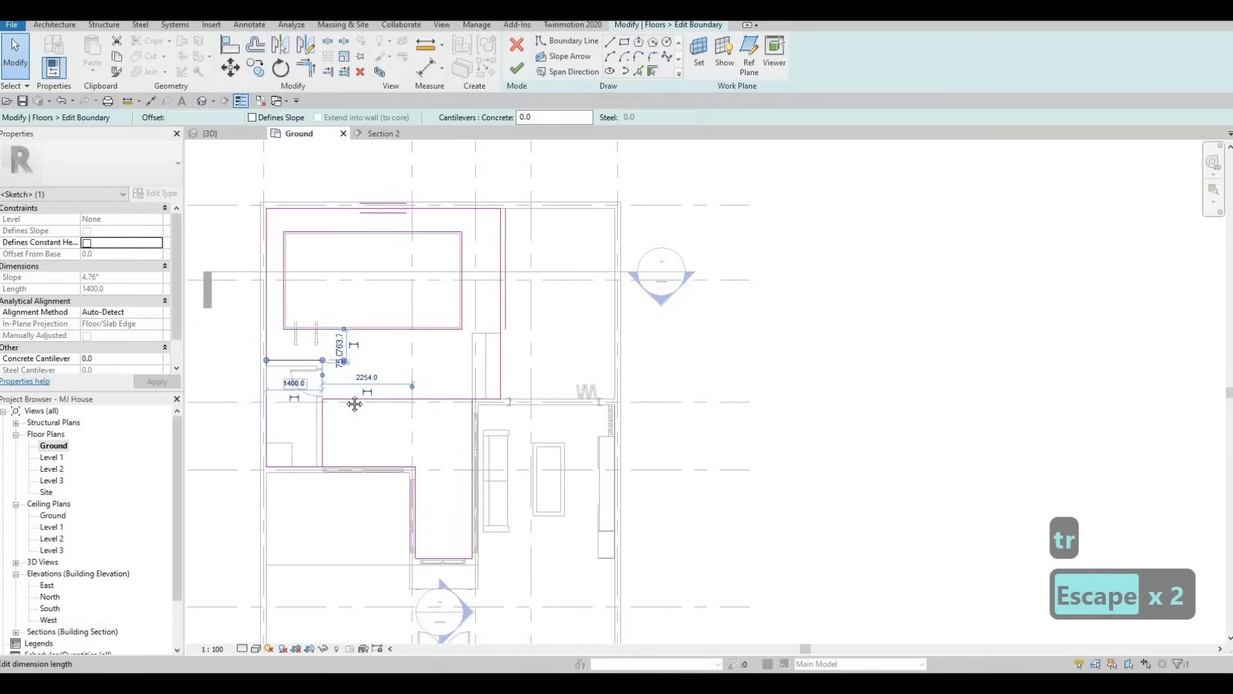
key("Delete")
key("Escape")
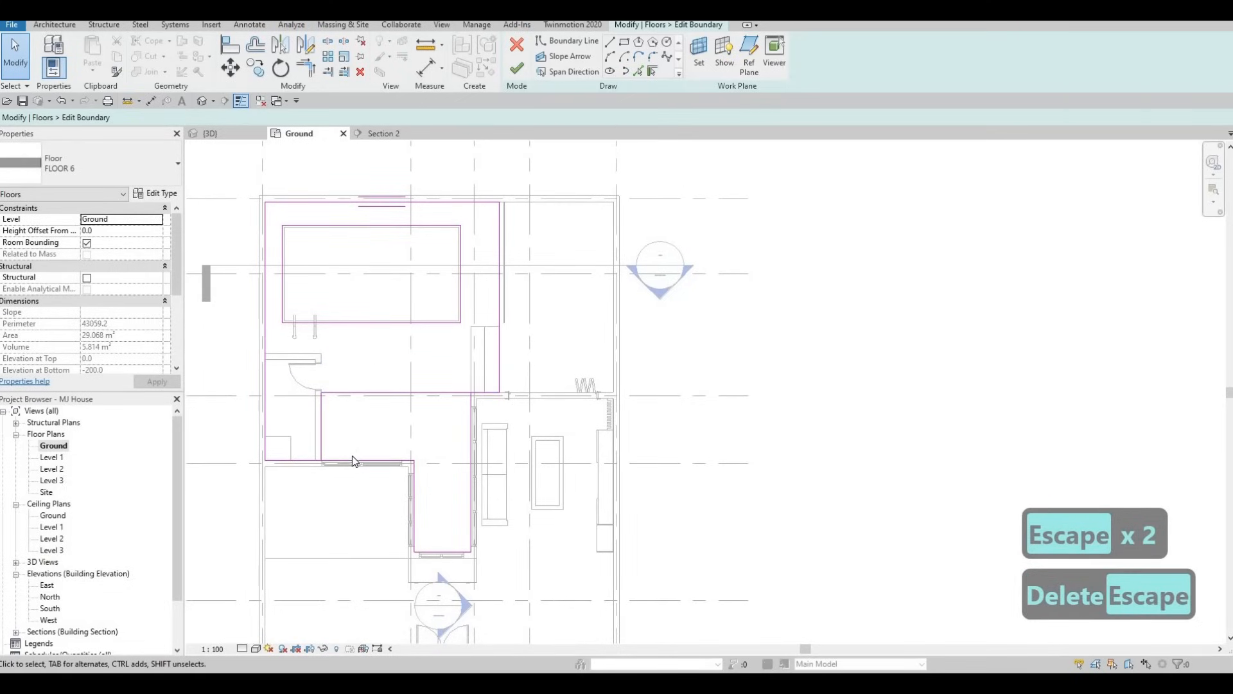
key("t")
key("r")
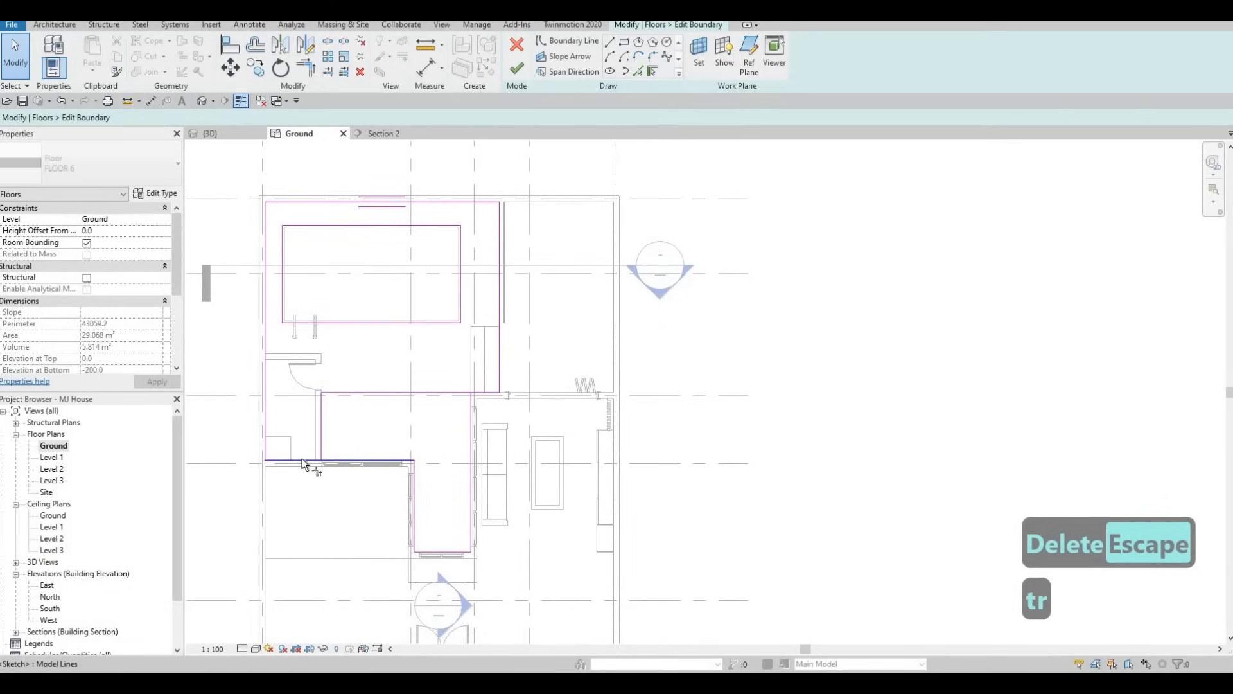
key("Escape")
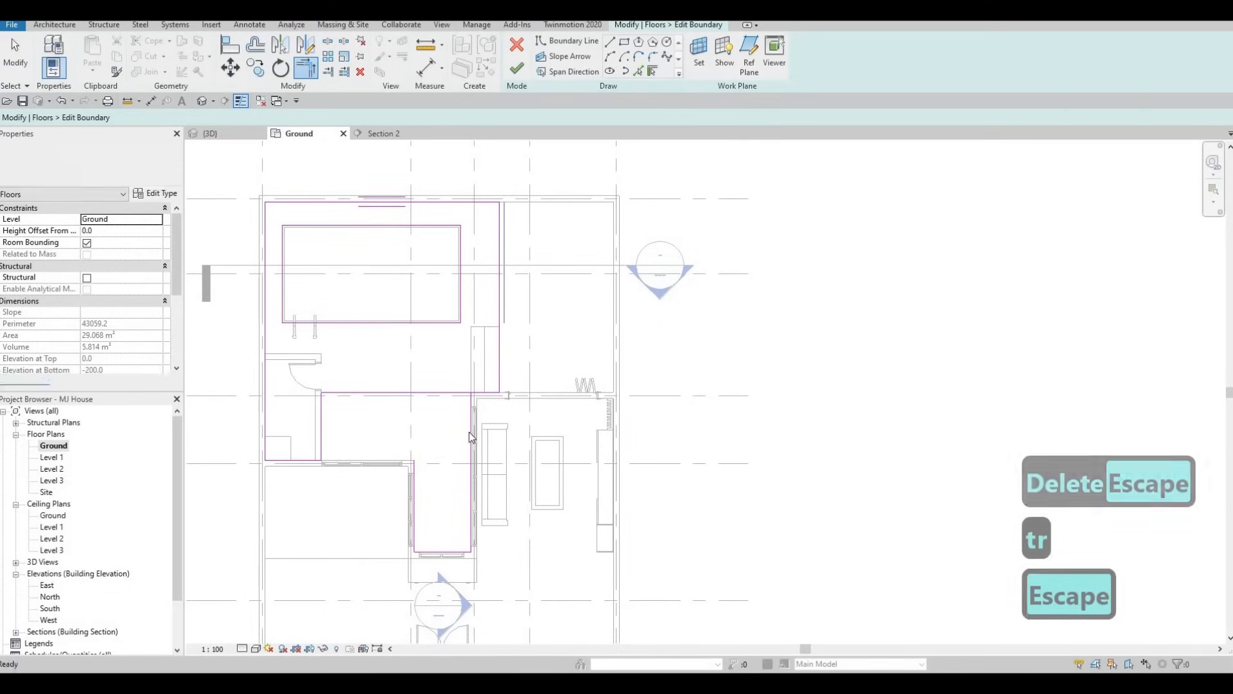
Delete the three connected FLOOR 6 boundary lines around the narrow courtyard recess beside the living room
key("Tab")
left_click(452, 440)
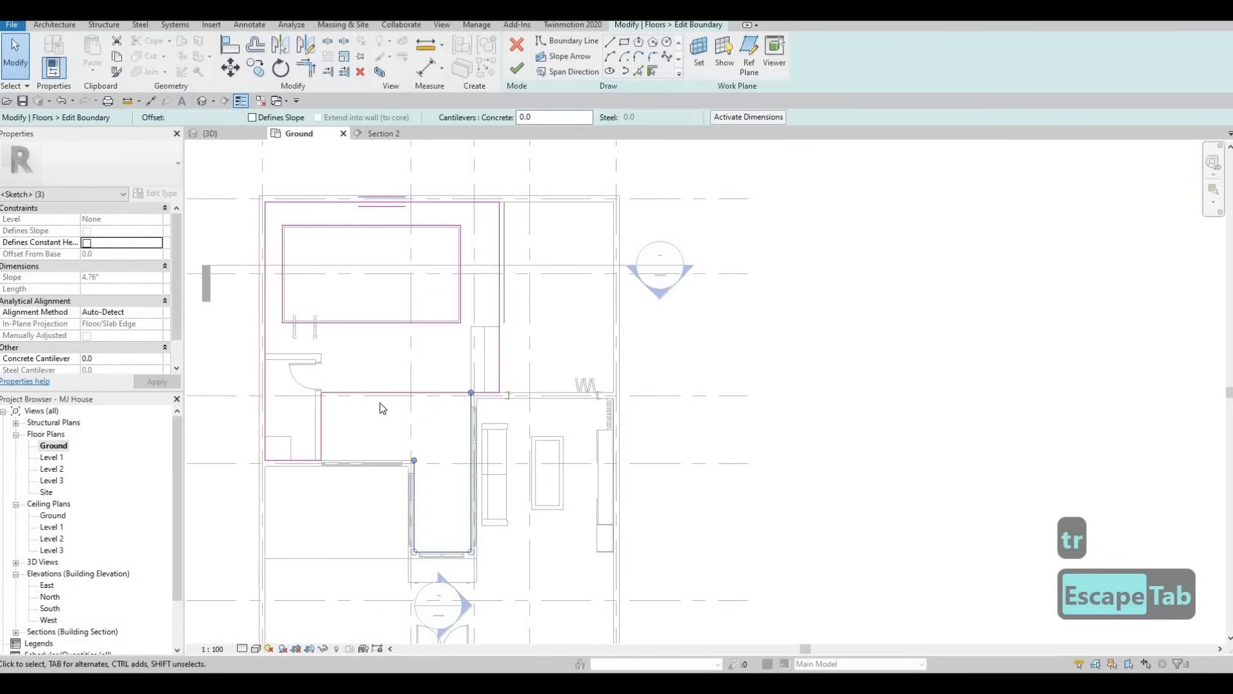
key("Delete")
middle_click_drag(394, 352, 371, 330)
key("Escape")
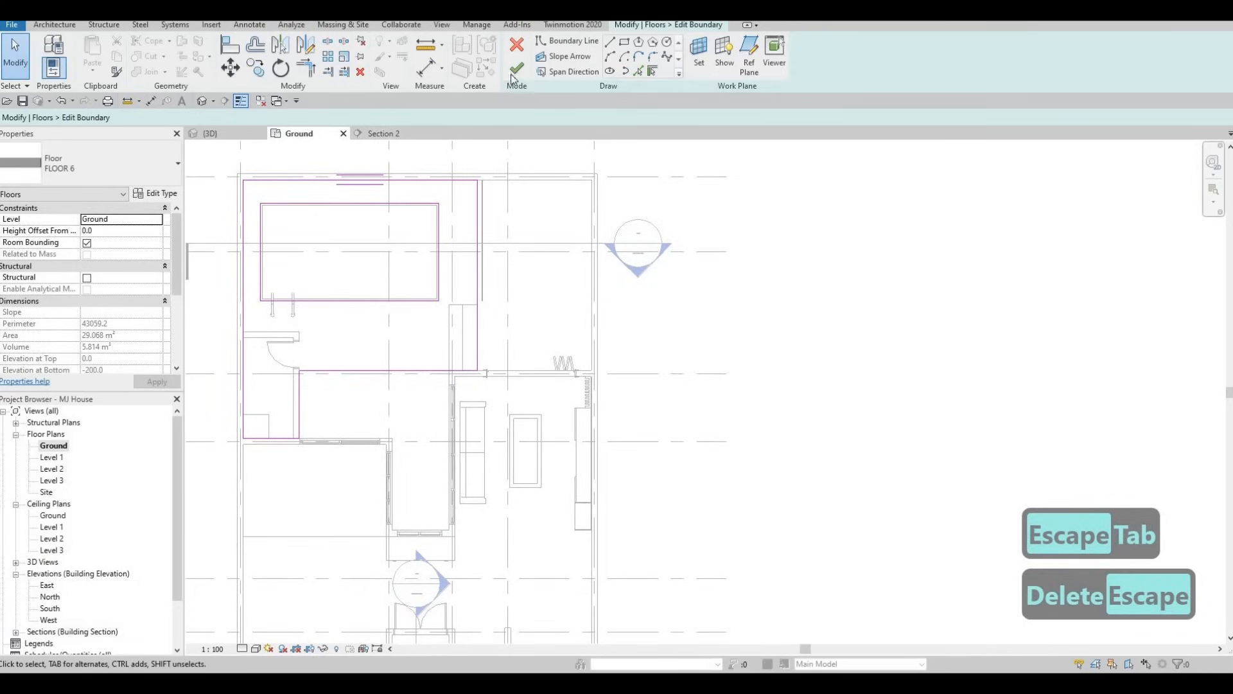
Finish the FLOOR 6 boundary edit without attaching the walls to the floor's bottom
left_click(702, 347)
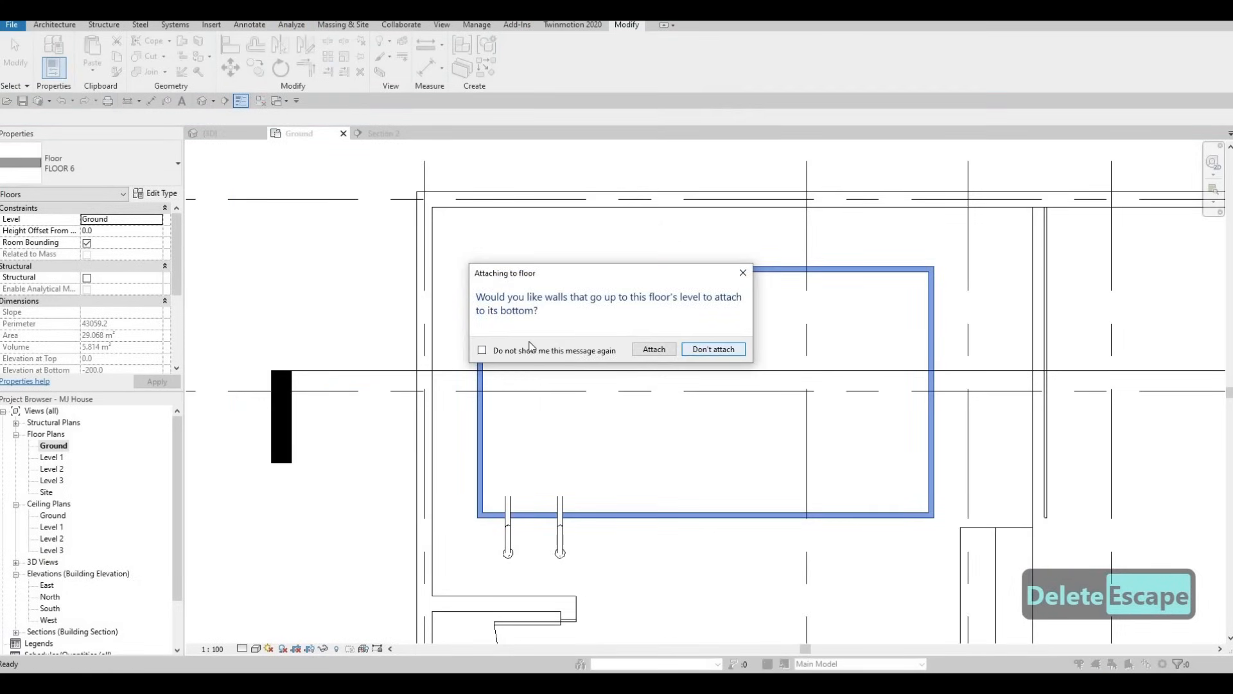
scroll(399, 356, "down", 2)
middle_click_drag(400, 356, 486, 328)
scroll(486, 334, "up", 2)
key("Escape")
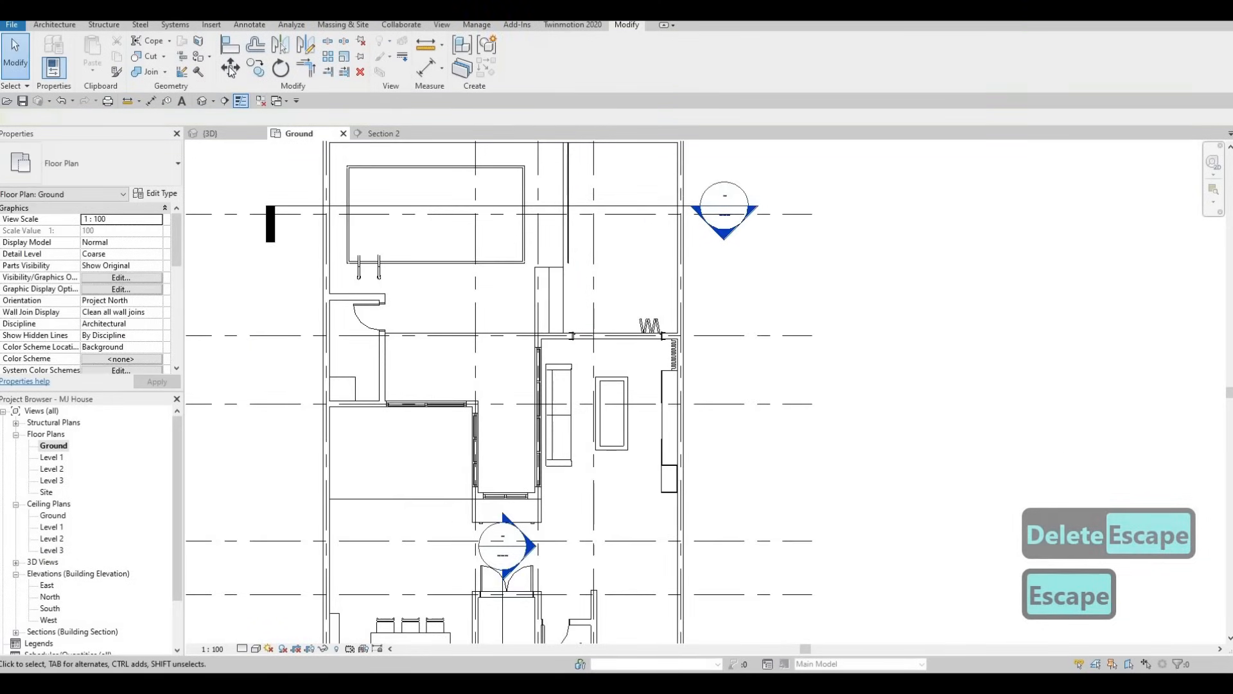
Start a new floor on the Ground level and duplicate its FLOOR 6 type as FLOOR 7
left_click(51, 25)
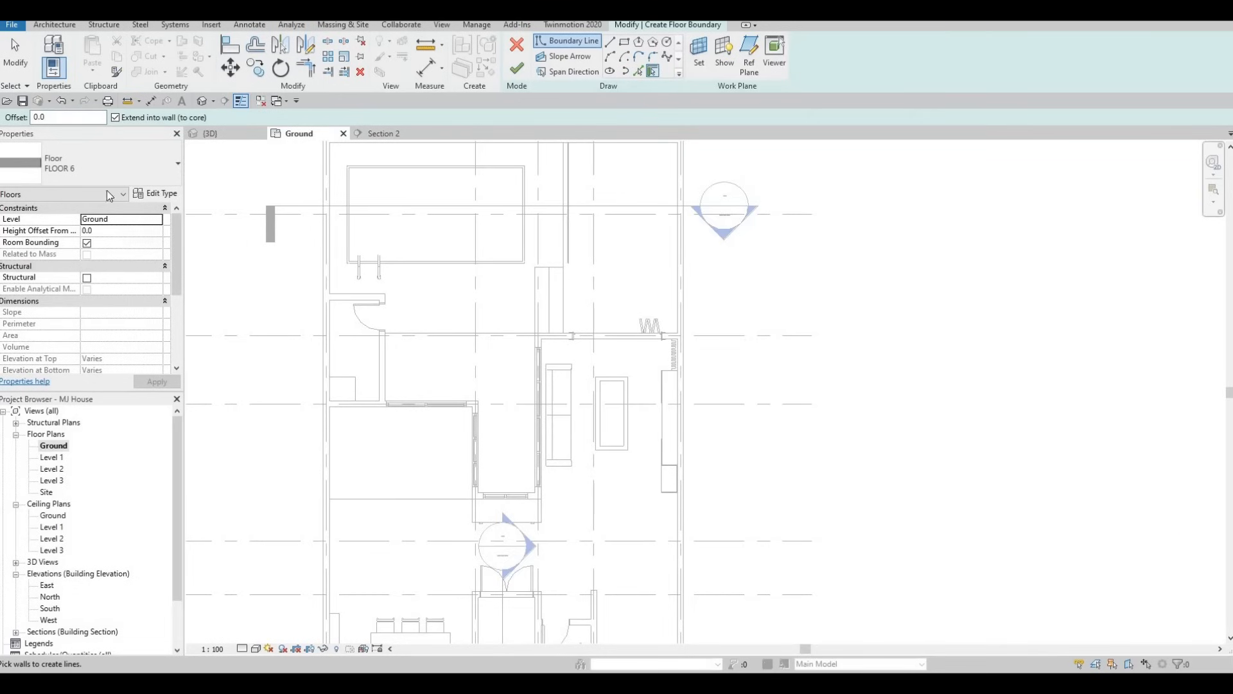
left_click(935, 193)
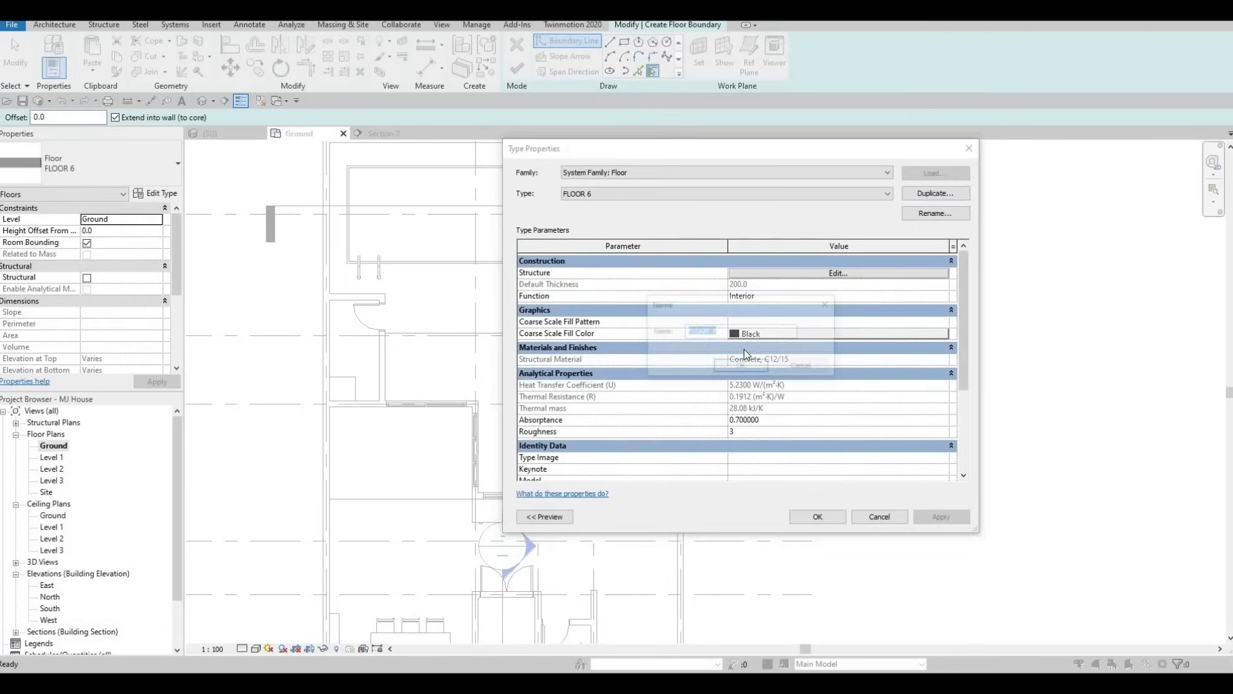
left_click(725, 366)
Set the structure layer material of FLOOR 7 to Grass and accept the type changes
left_click(605, 269)
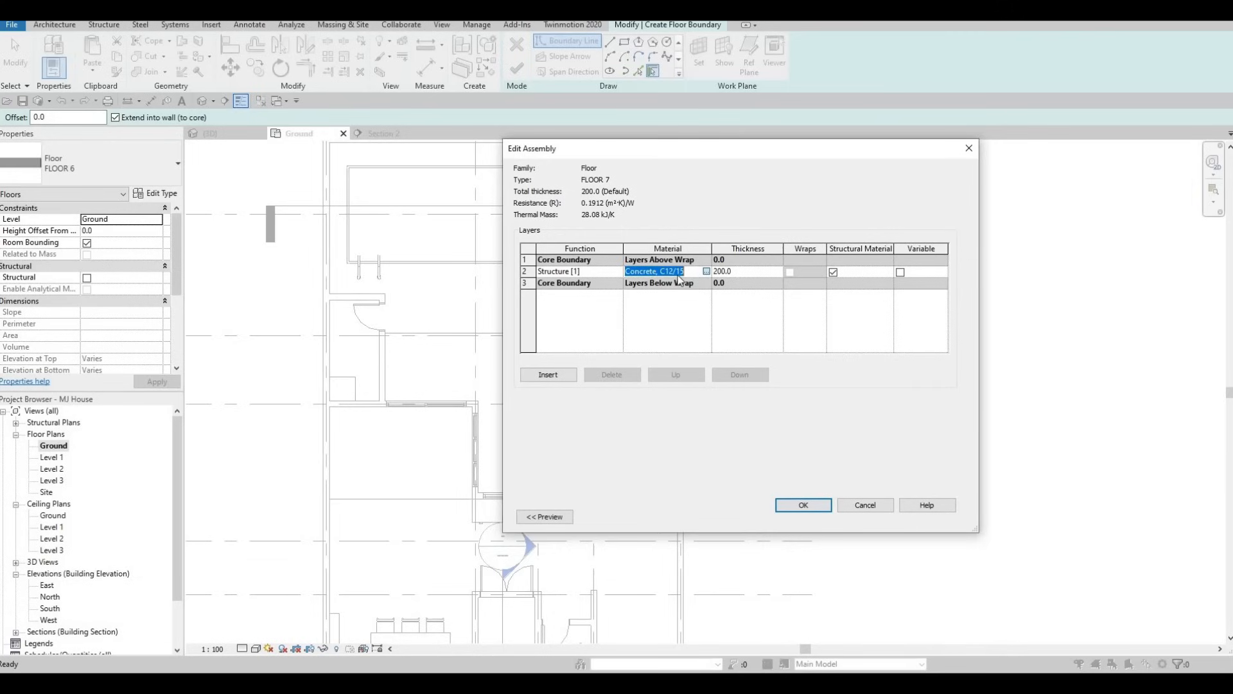
left_click(706, 271)
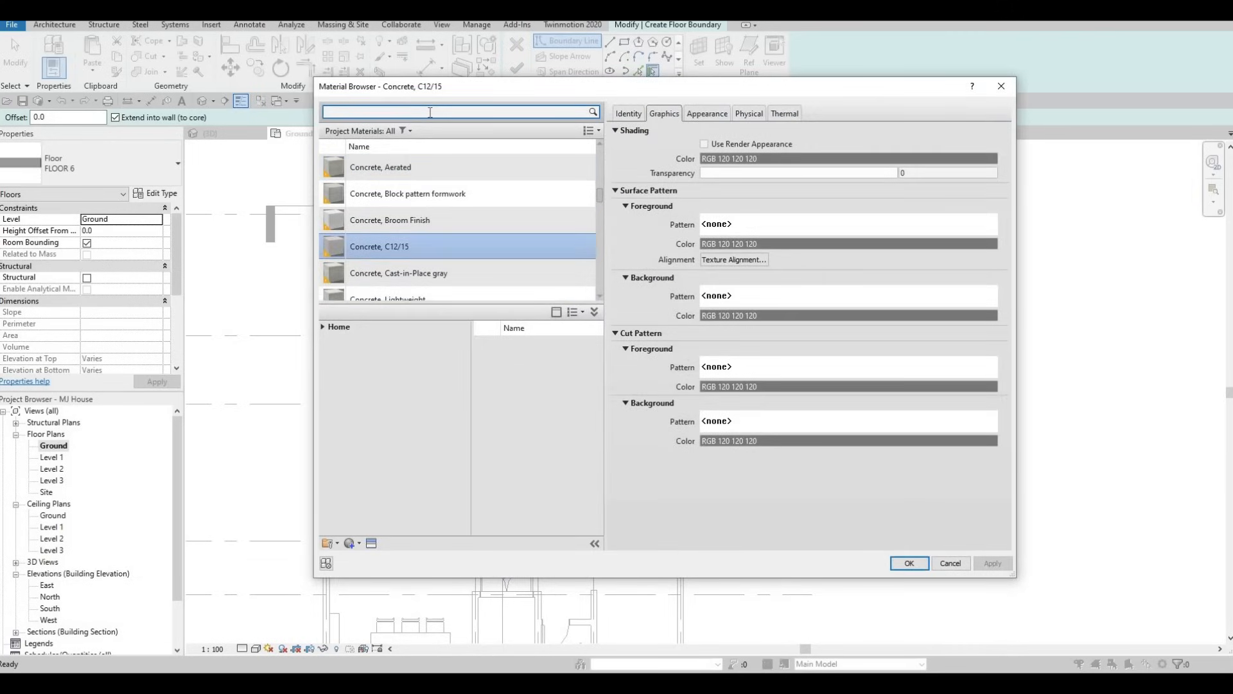
type("gras")
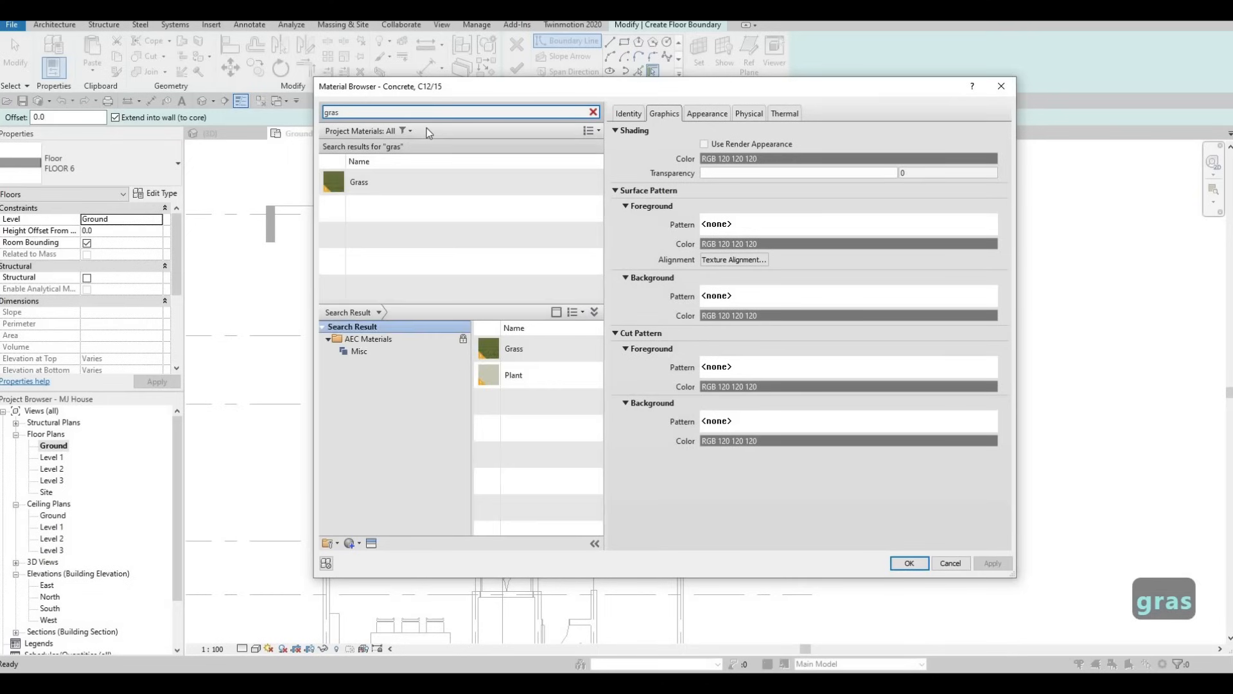
type("s")
left_click(444, 180)
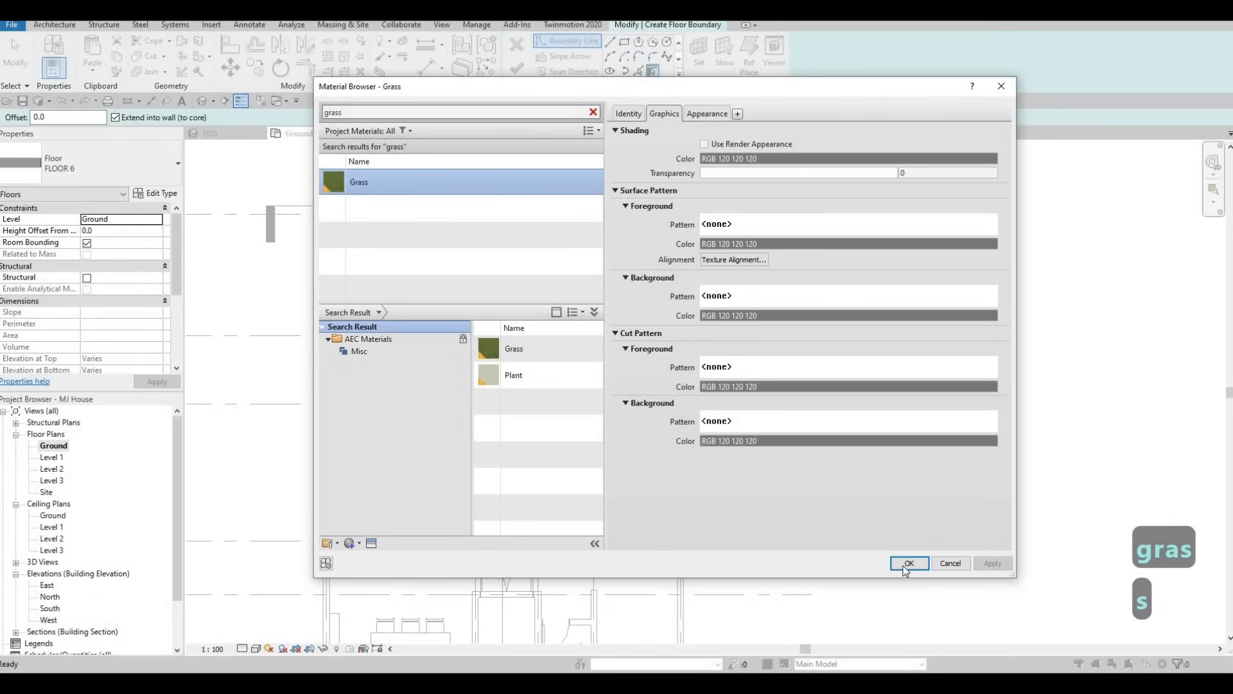
key("Return")
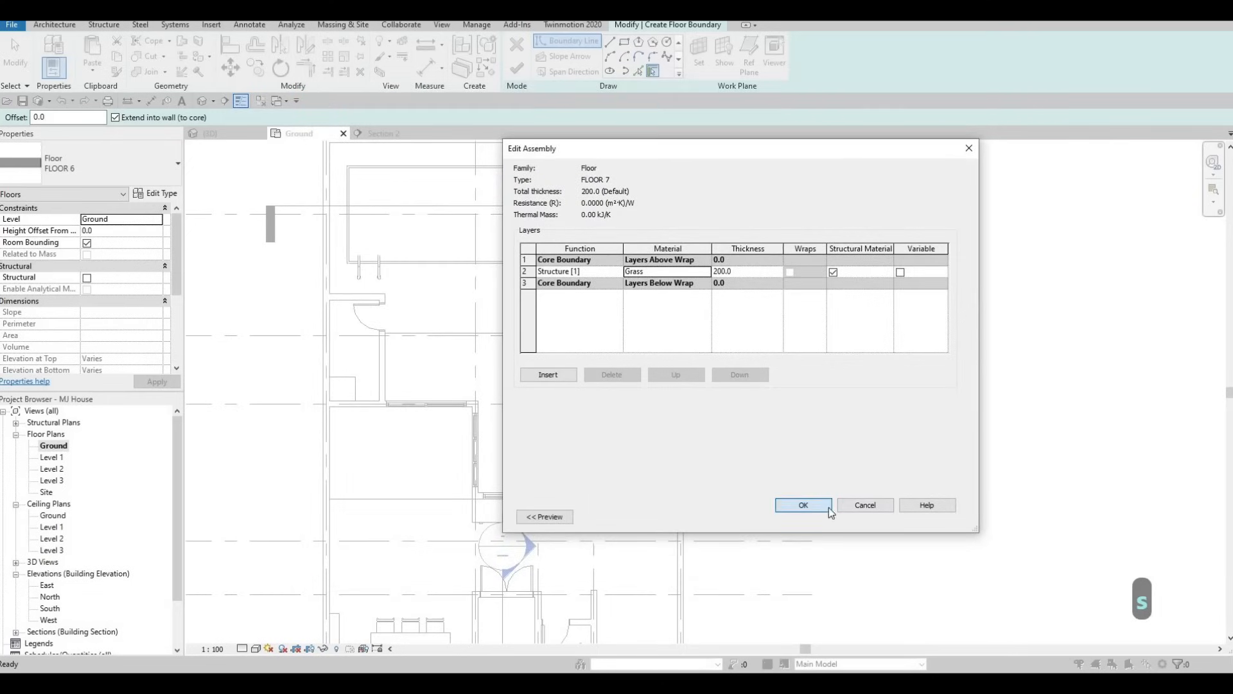
left_click(785, 508)
left_click(825, 518)
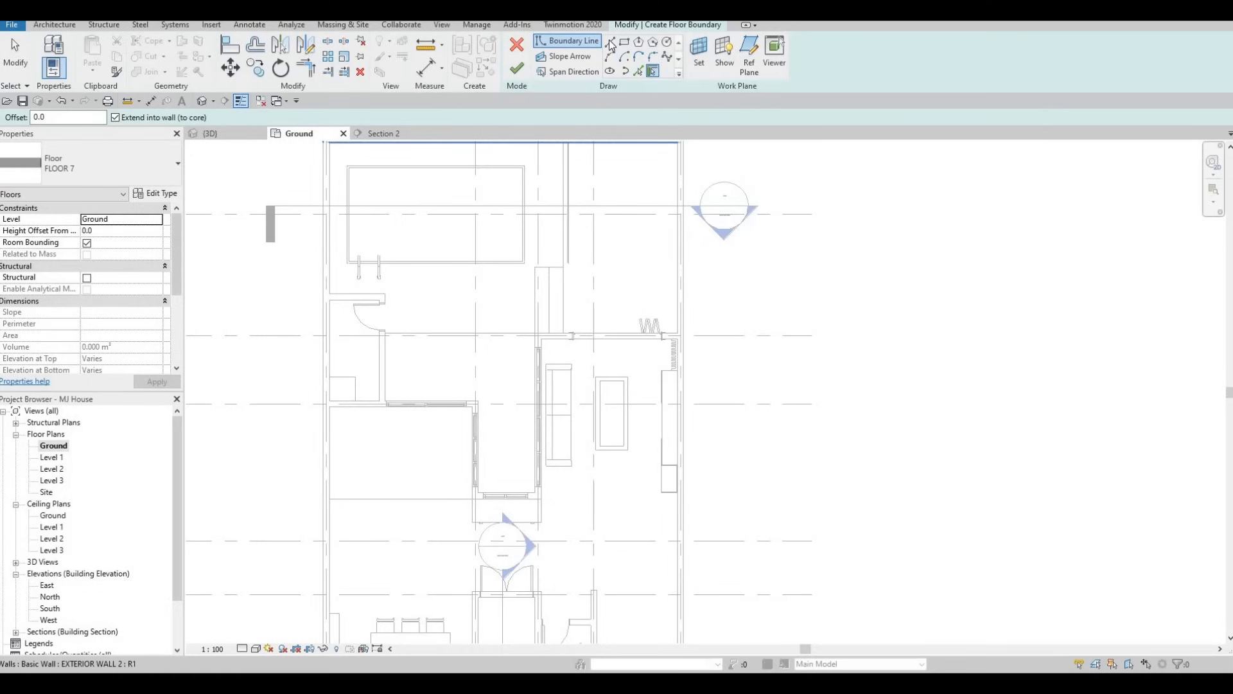
Pick boundary lines along the pool terrace edge, the small room's door wall and the two adjoining glazed walls of the L-shaped courtyard
left_click(638, 71)
left_click(398, 334)
left_click(385, 376)
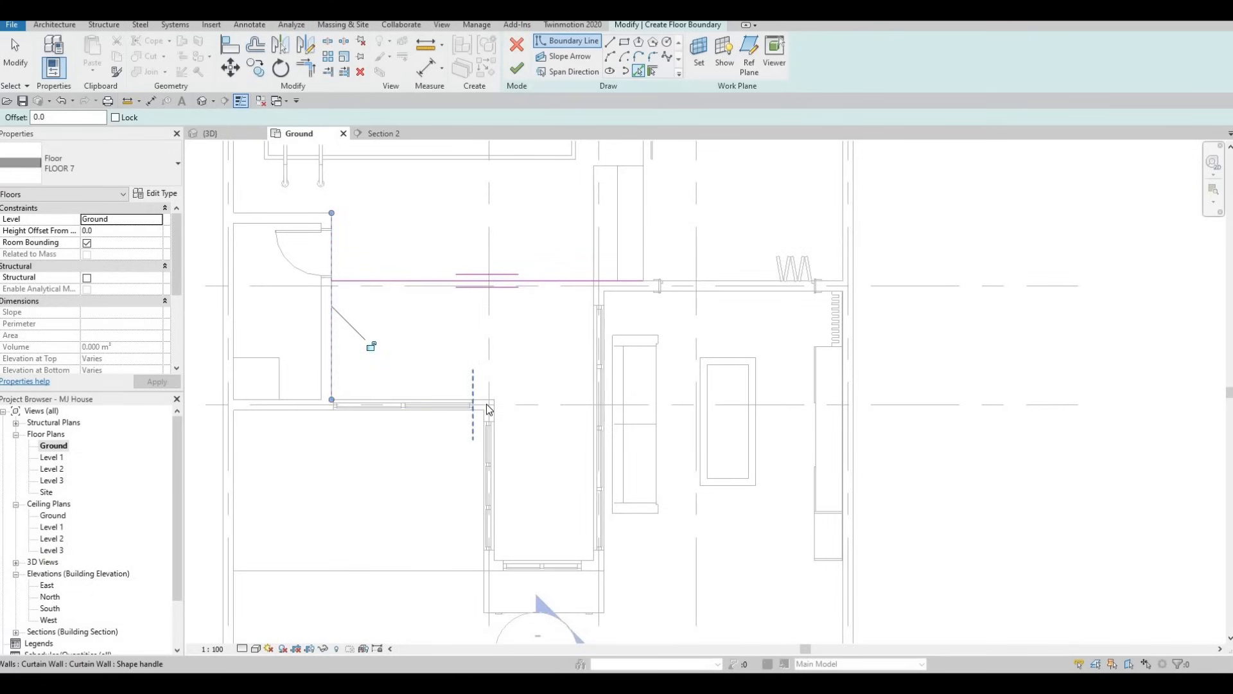
scroll(483, 397, "up", 5)
scroll(543, 413, "down", 3)
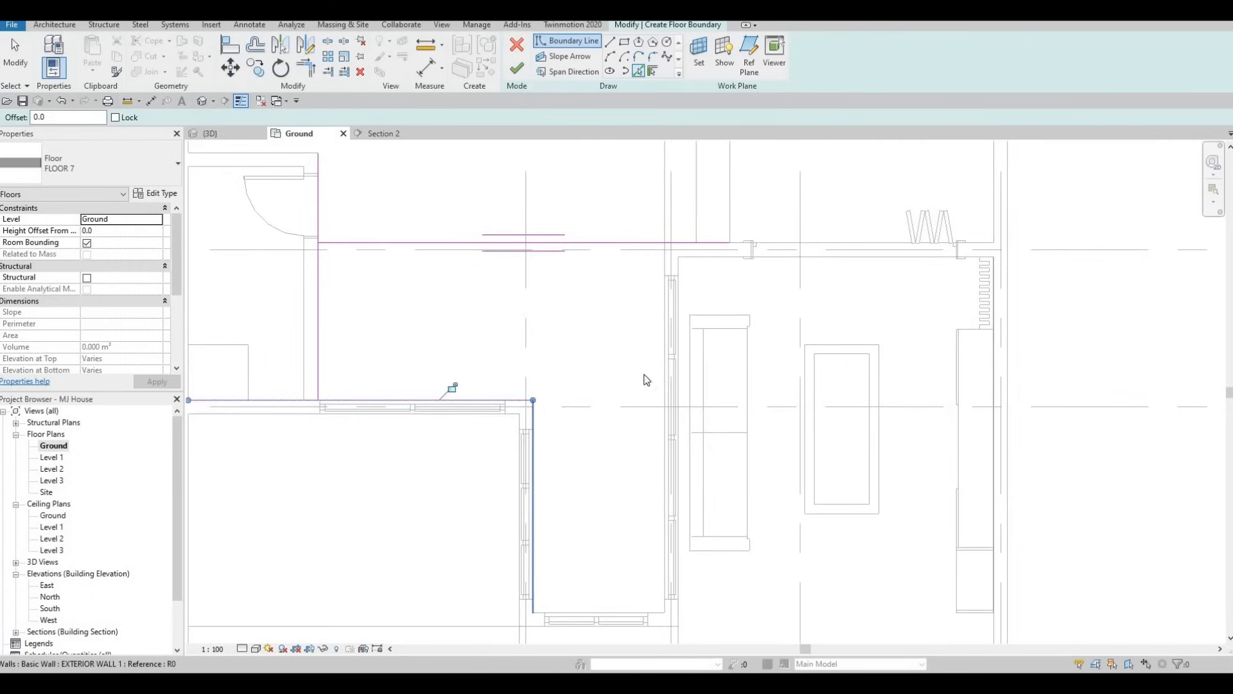
Pick boundary lines along the living room's glazed wall and the short end wall of the courtyard recess
left_click(663, 292)
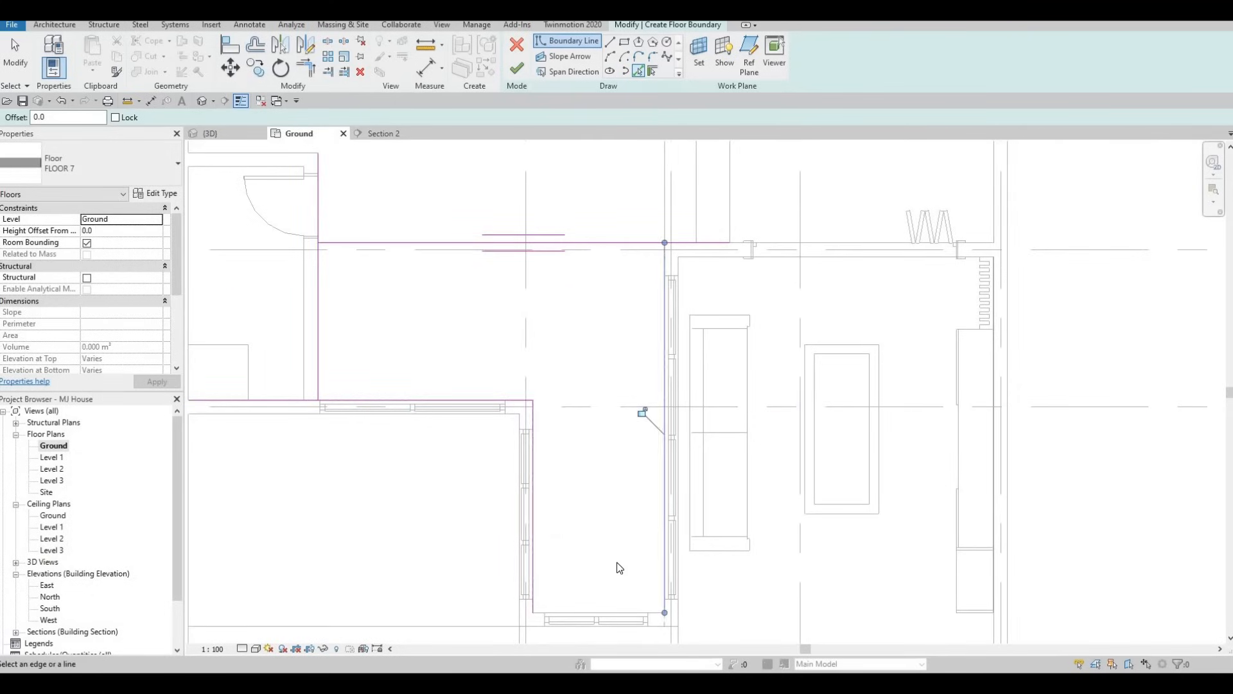
scroll(628, 291, "down", 1)
scroll(621, 567, "up", 3)
left_click(659, 571)
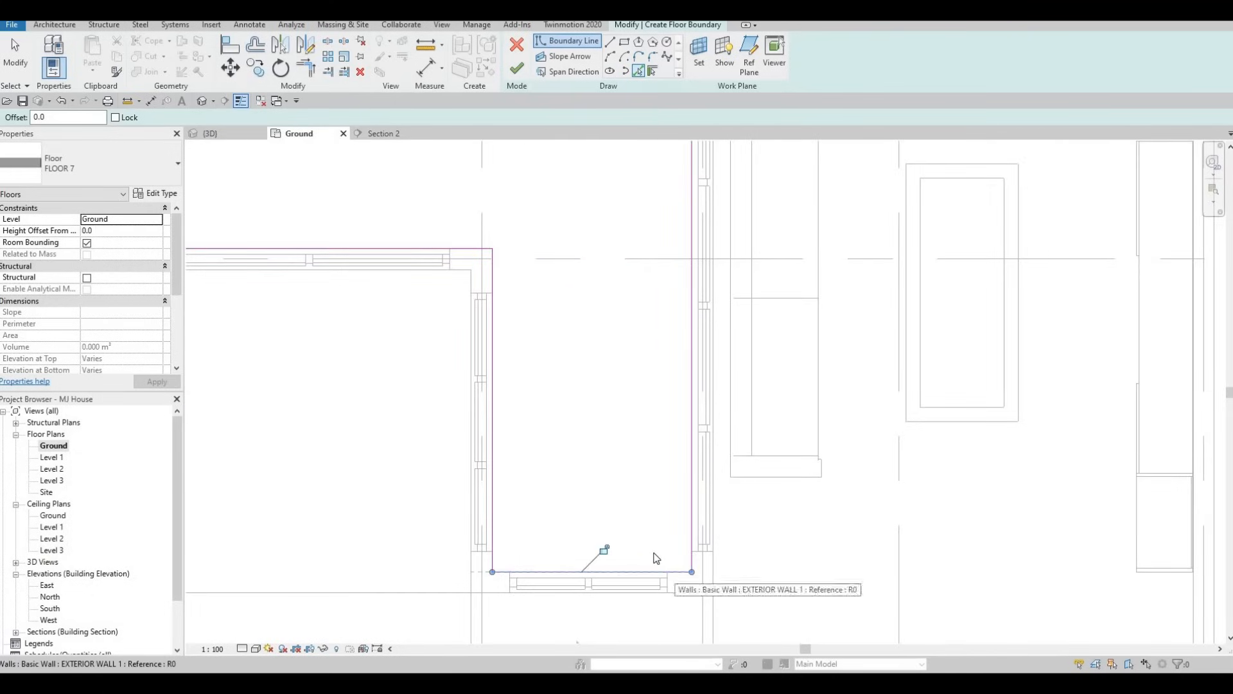
Trim the terrace-edge line and the living-room wall line into a corner, keeping the courtyard side
key("Escape")
key("Escape")
key("t")
key("r")
scroll(633, 290, "down", 1)
middle_click_drag(633, 291, 579, 500)
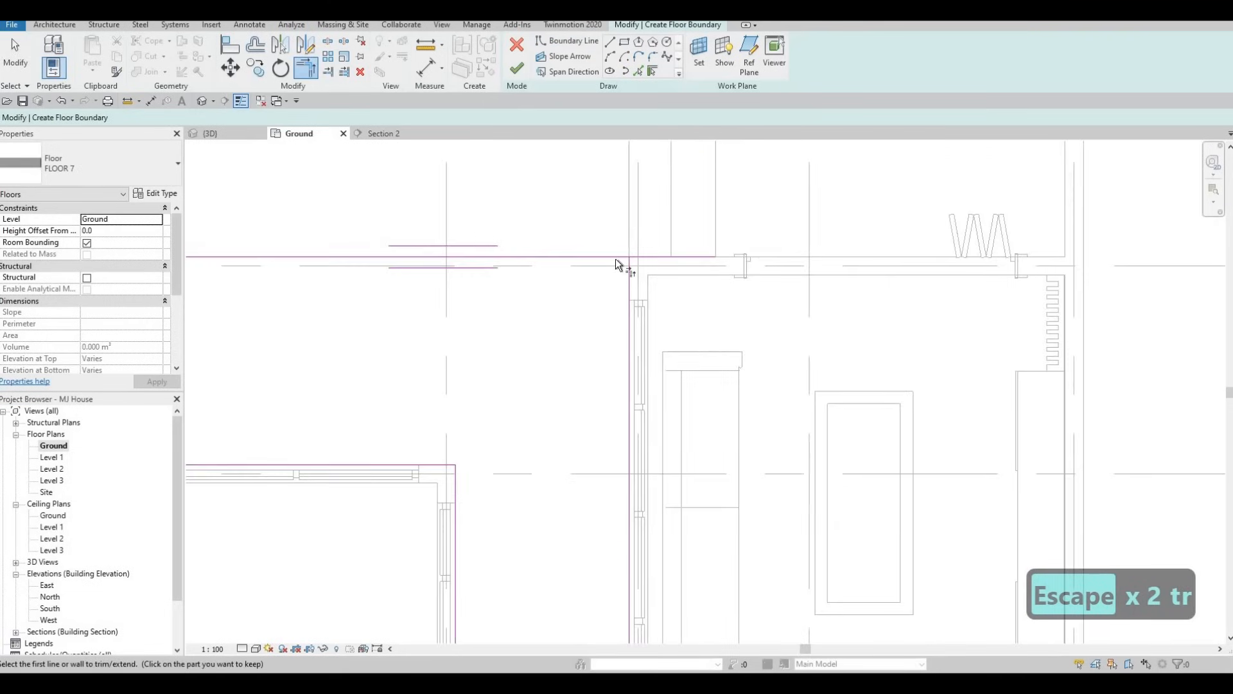
left_click(628, 280)
left_click(597, 258)
Trim the terrace-edge line and the small room's door-wall line into a corner at the courtyard
middle_click_drag(569, 292, 584, 282)
scroll(578, 282, "down", 3)
middle_click_drag(399, 261, 434, 262)
left_click(432, 261)
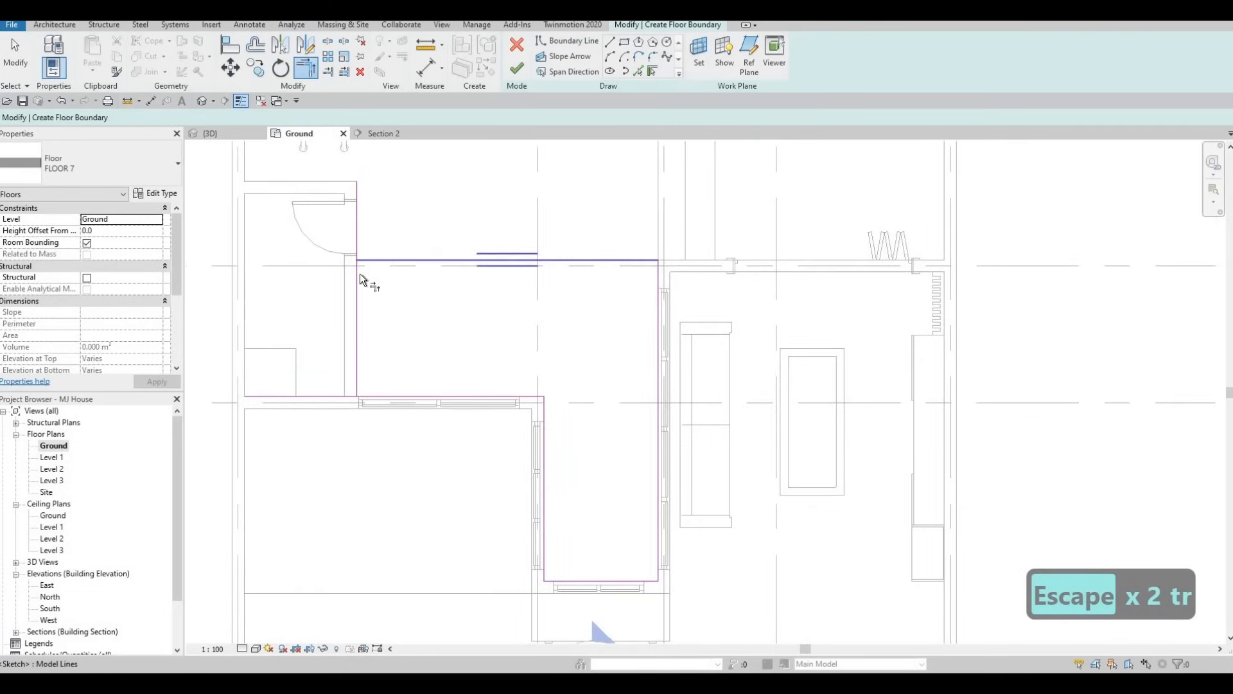
left_click(359, 274)
Trim the door-wall line and the long glazed-wall line beside it into a corner, and finish the FLOOR 7 sketch
left_click(517, 76)
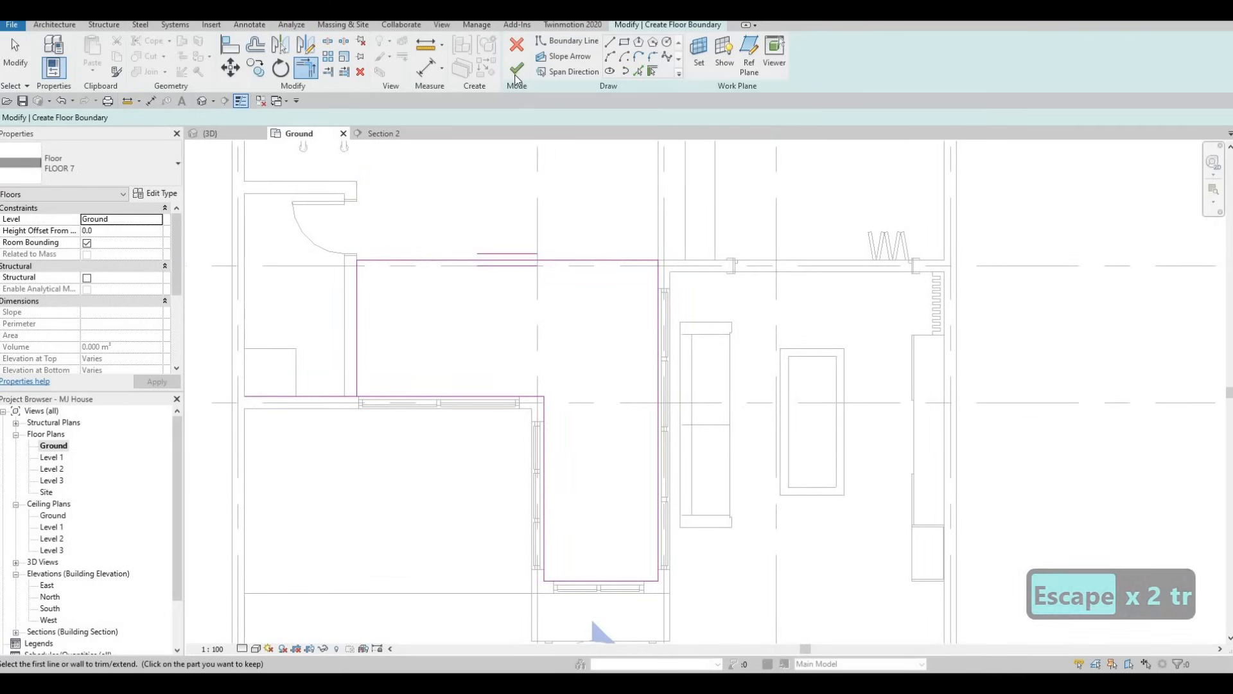
key("Escape")
key("Escape")
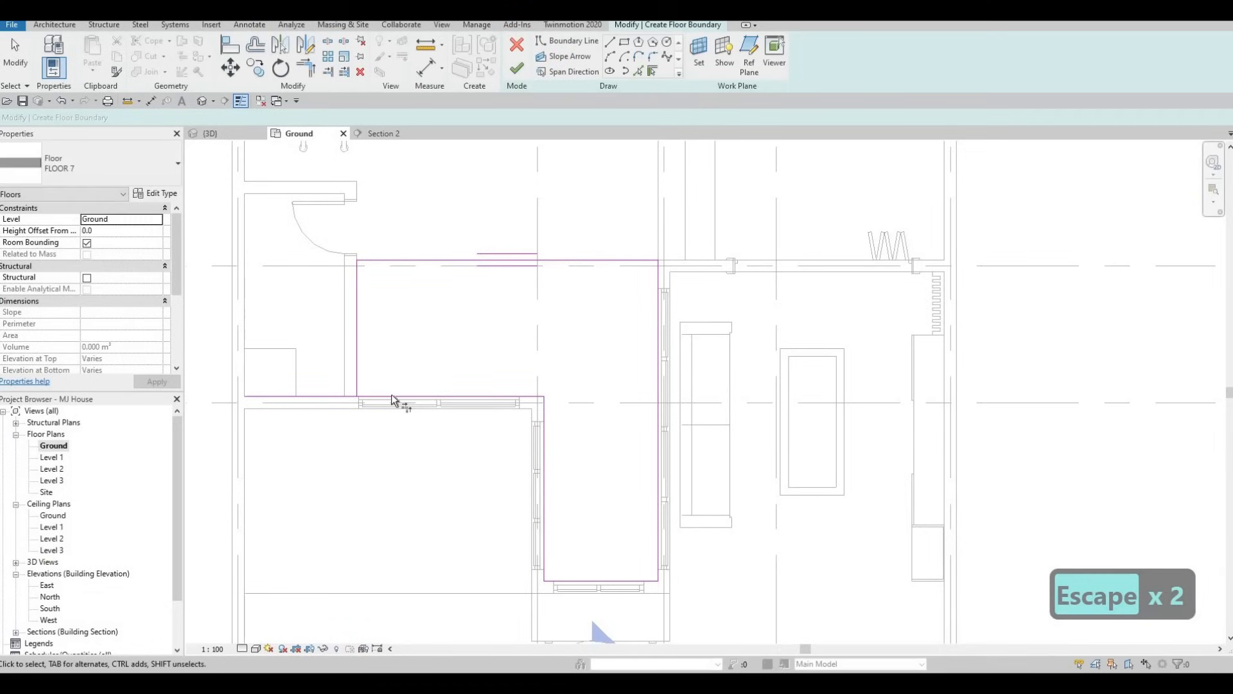
key("t")
key("r")
left_click(523, 70)
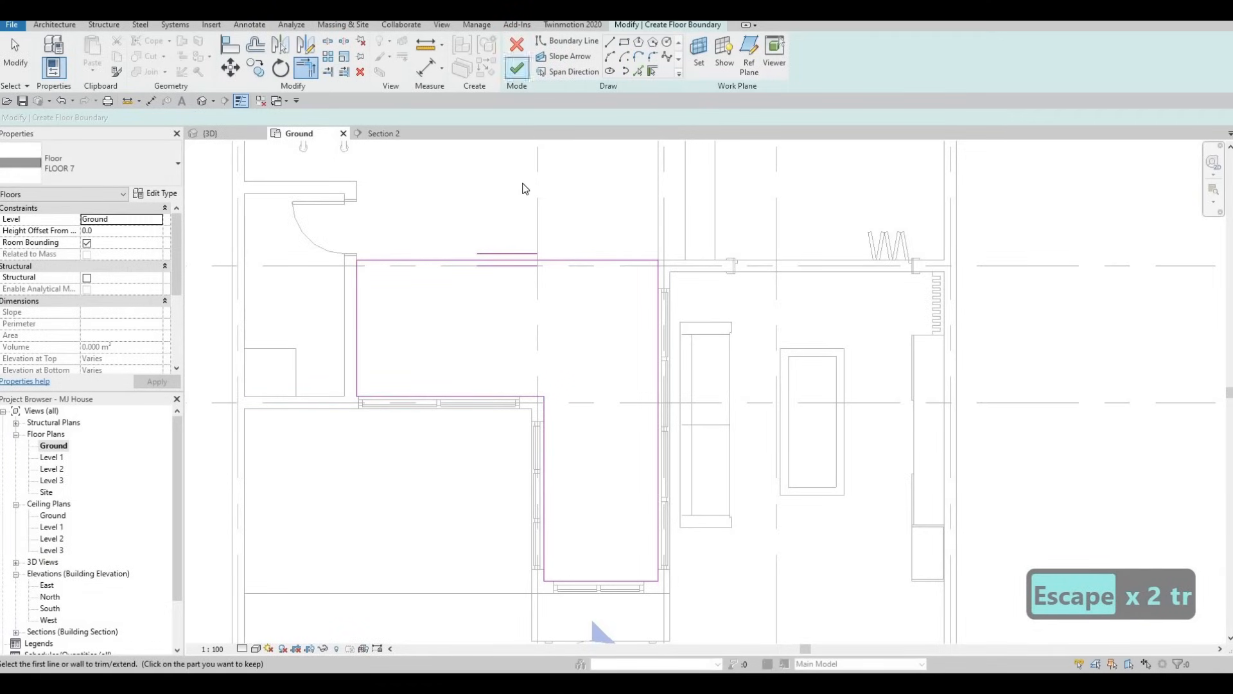
scroll(516, 211, "down", 2)
key("Escape")
key("Escape")
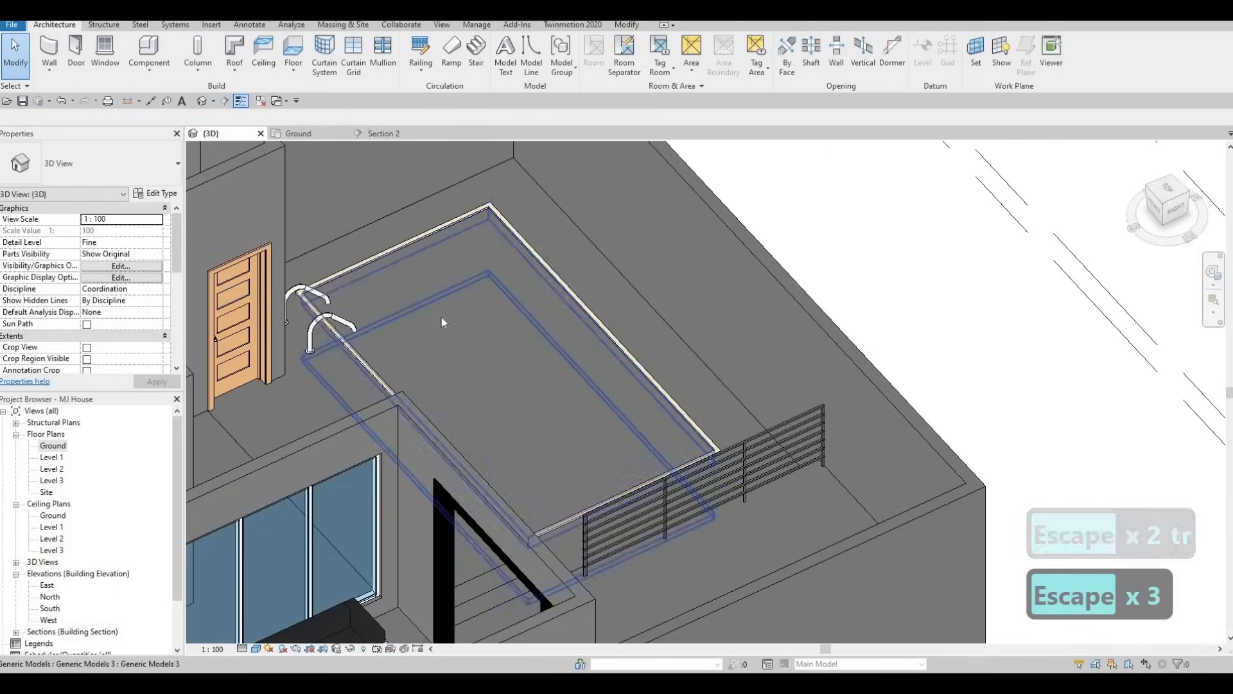
Examine the courtyard and pool floors in the 3D view and return to the Ground plan
middle_click_drag(444, 322, 424, 257, "shift")
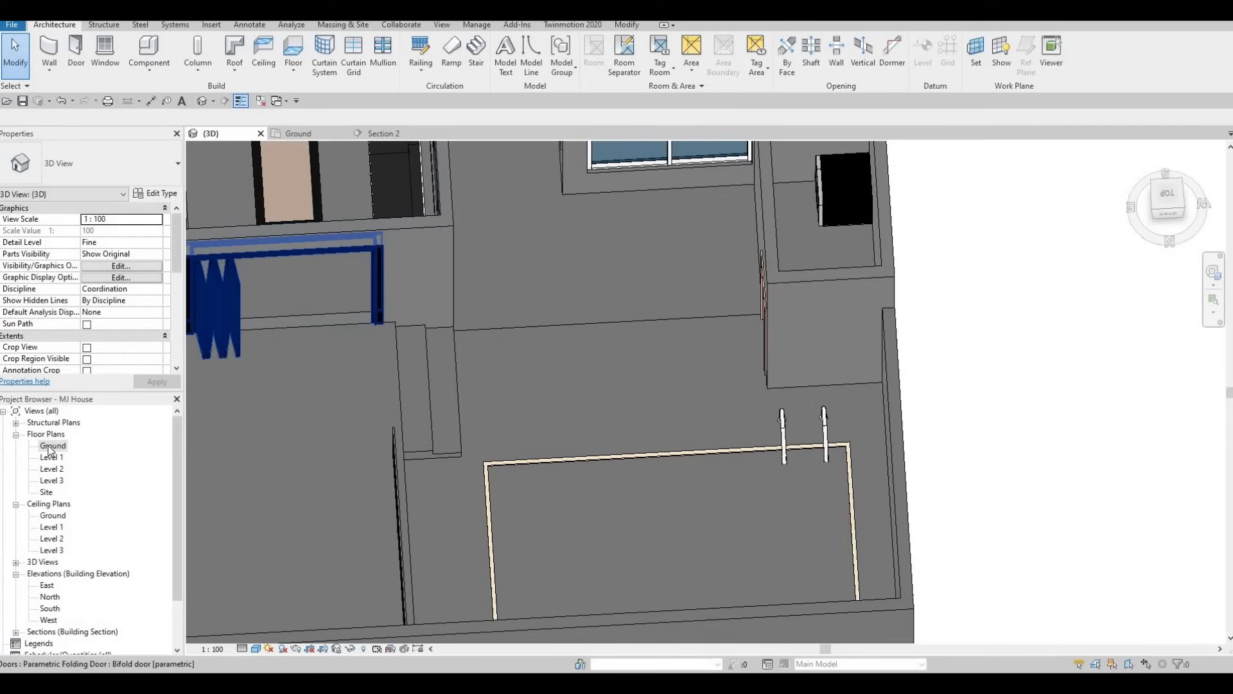
left_click(299, 134)
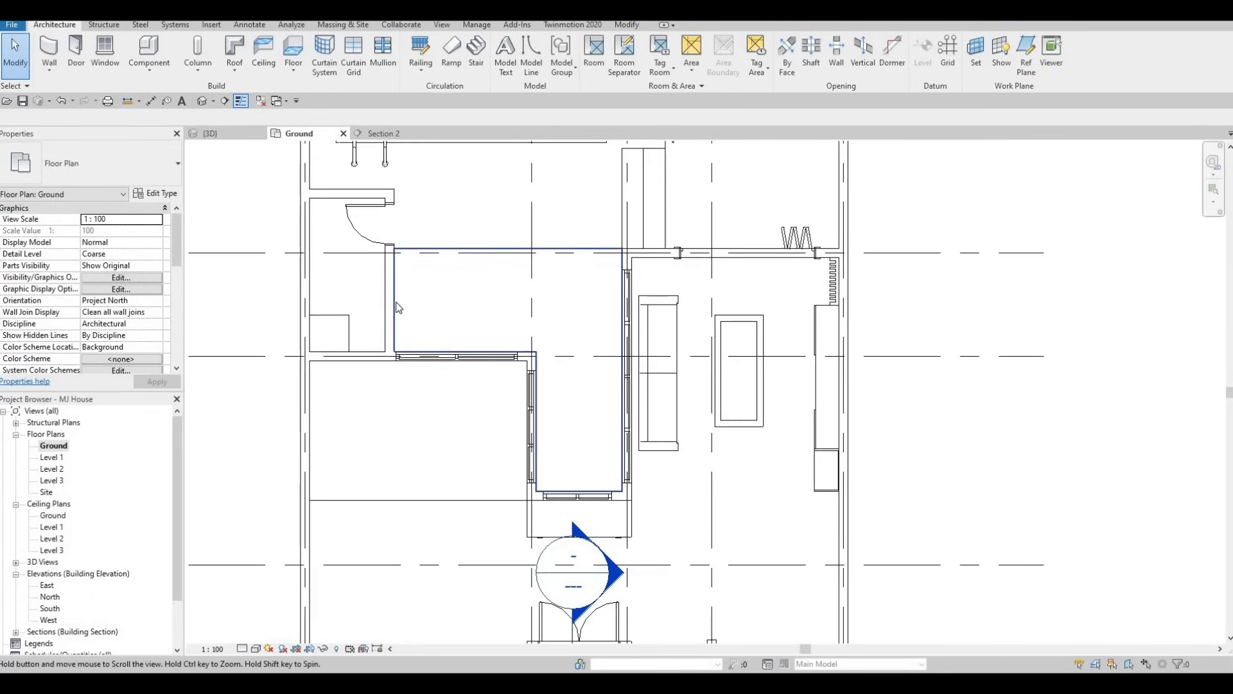
middle_click_drag(395, 307, 394, 302)
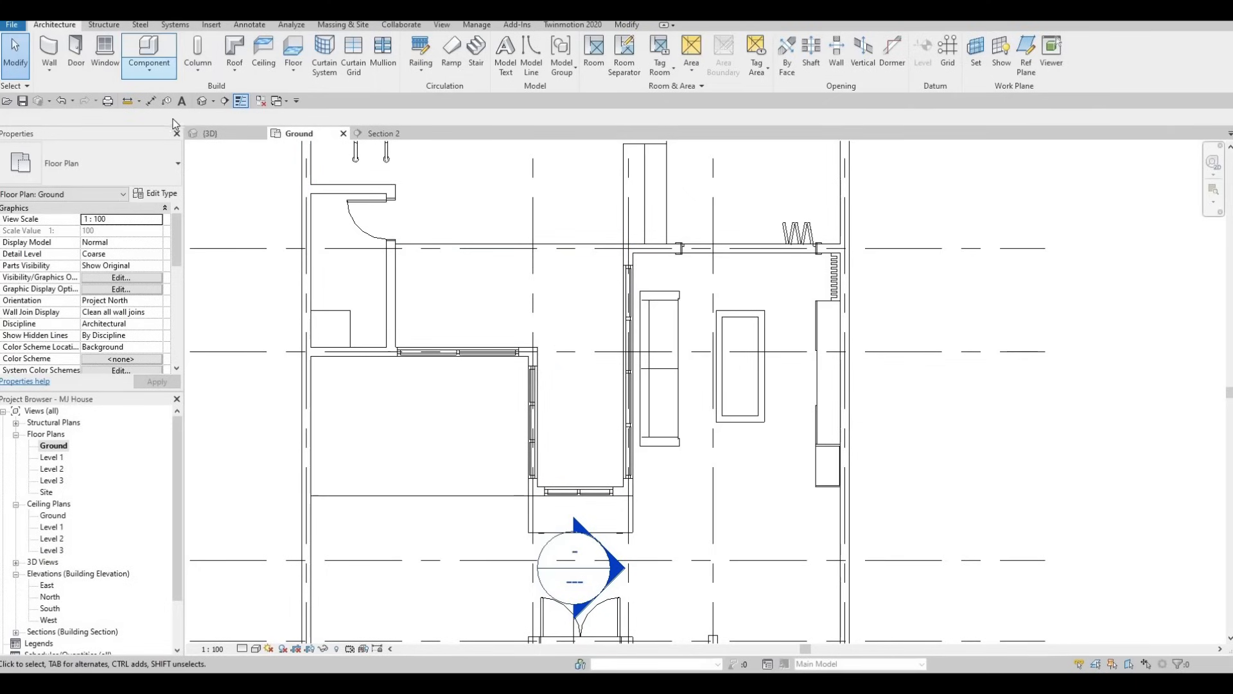
Create an in-place model in the Generic Models category, accepting the suggested name
left_click(149, 67)
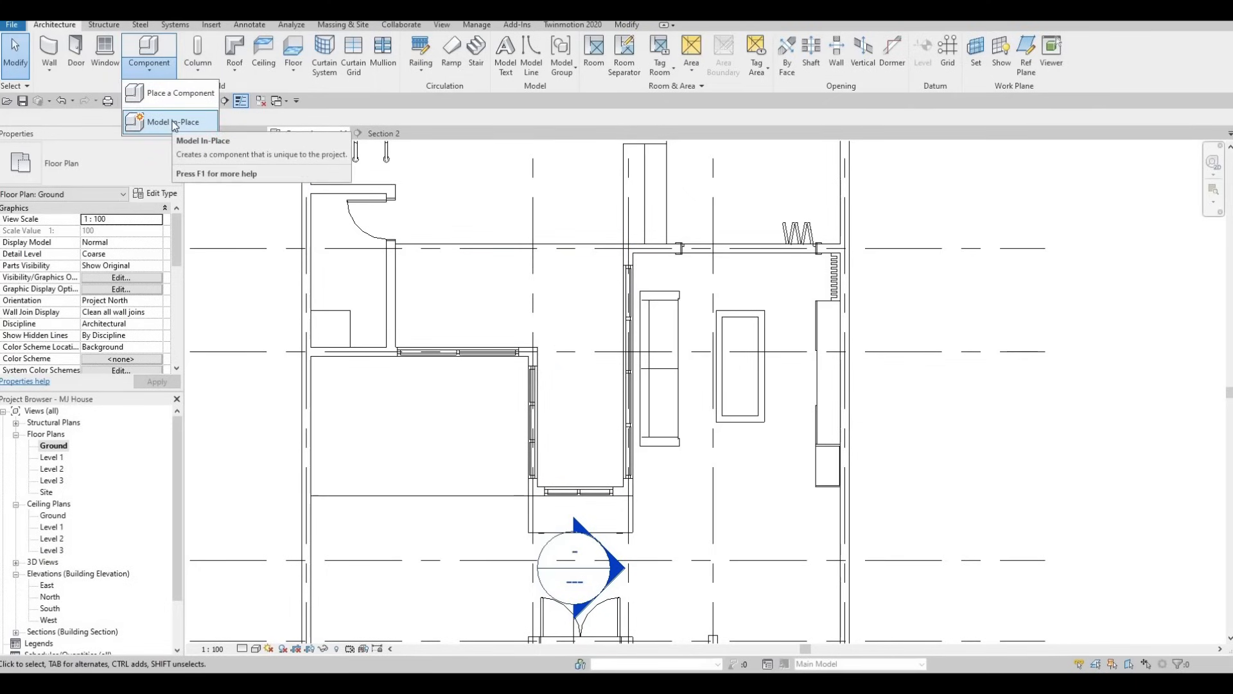
left_click(172, 121)
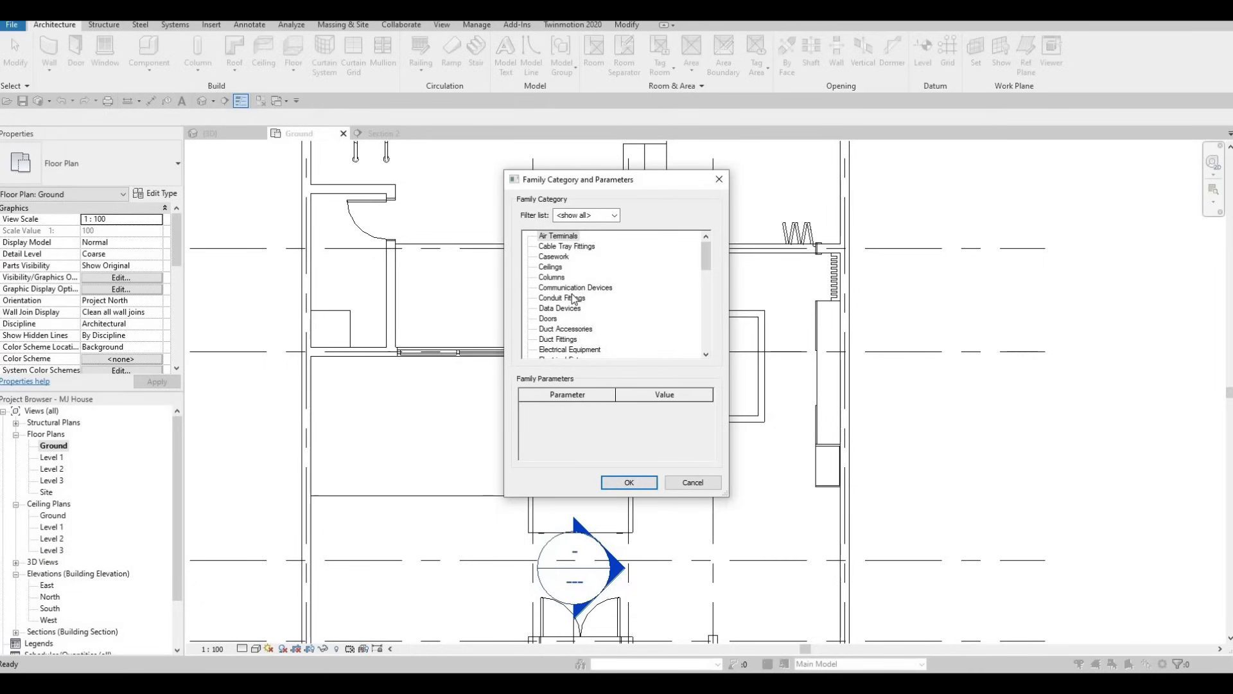
scroll(574, 299, "down", 4)
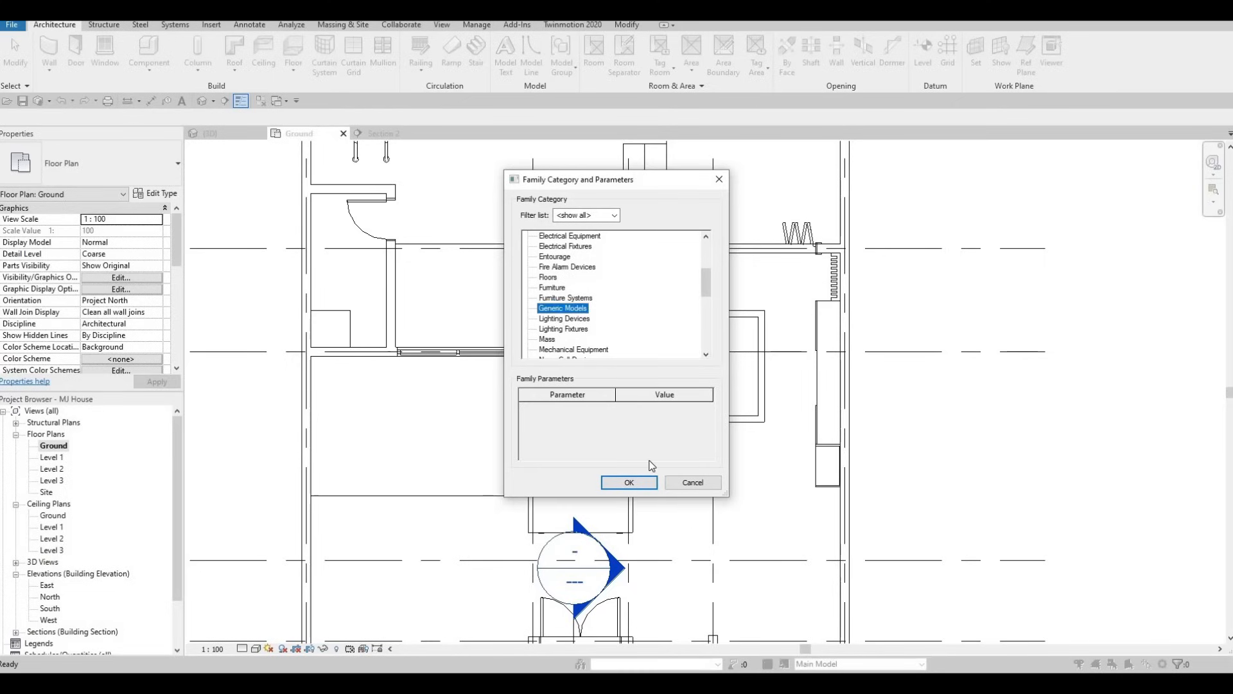
left_click(648, 481)
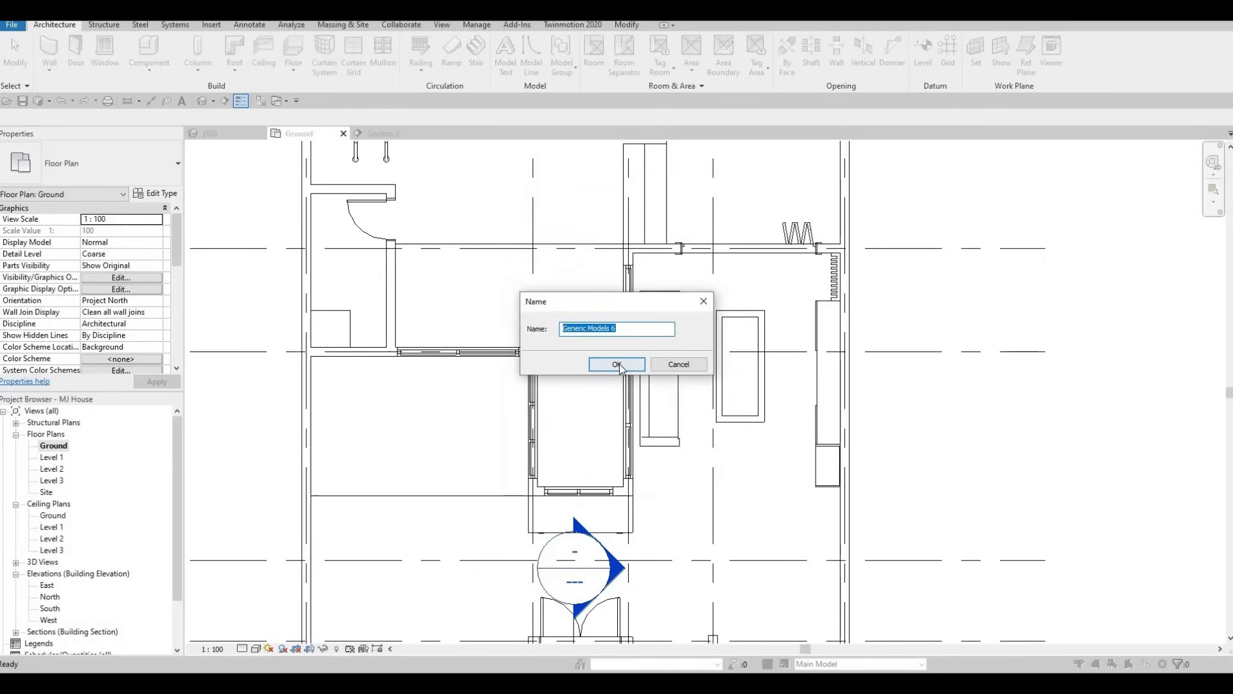
key("Return")
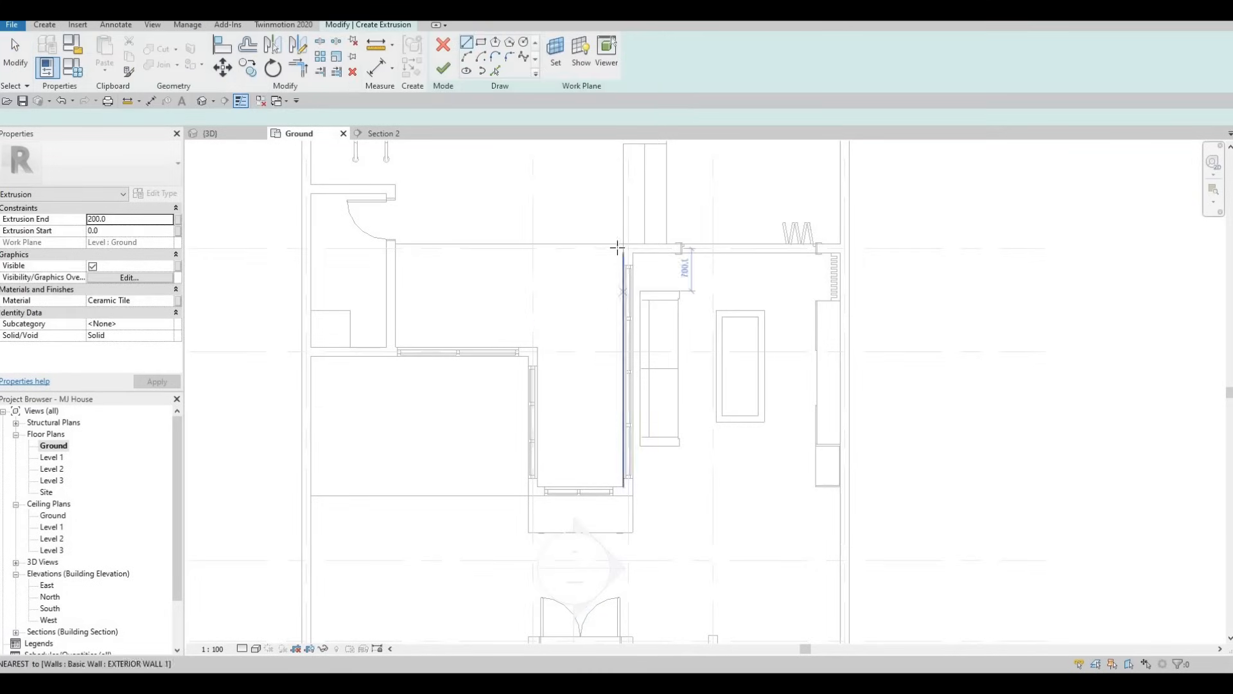
Sketch an extrusion rectangle about 400 mm wide along the courtyard side of the living room's glazed wall
left_click(622, 246)
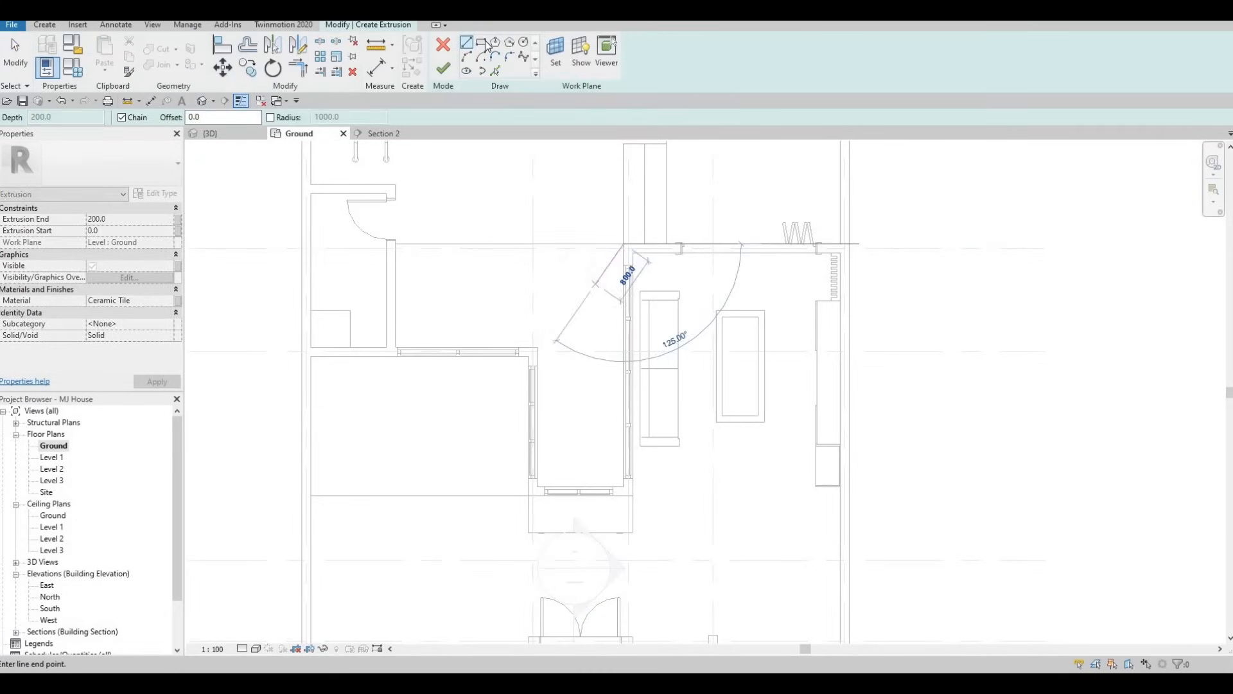
key("Escape")
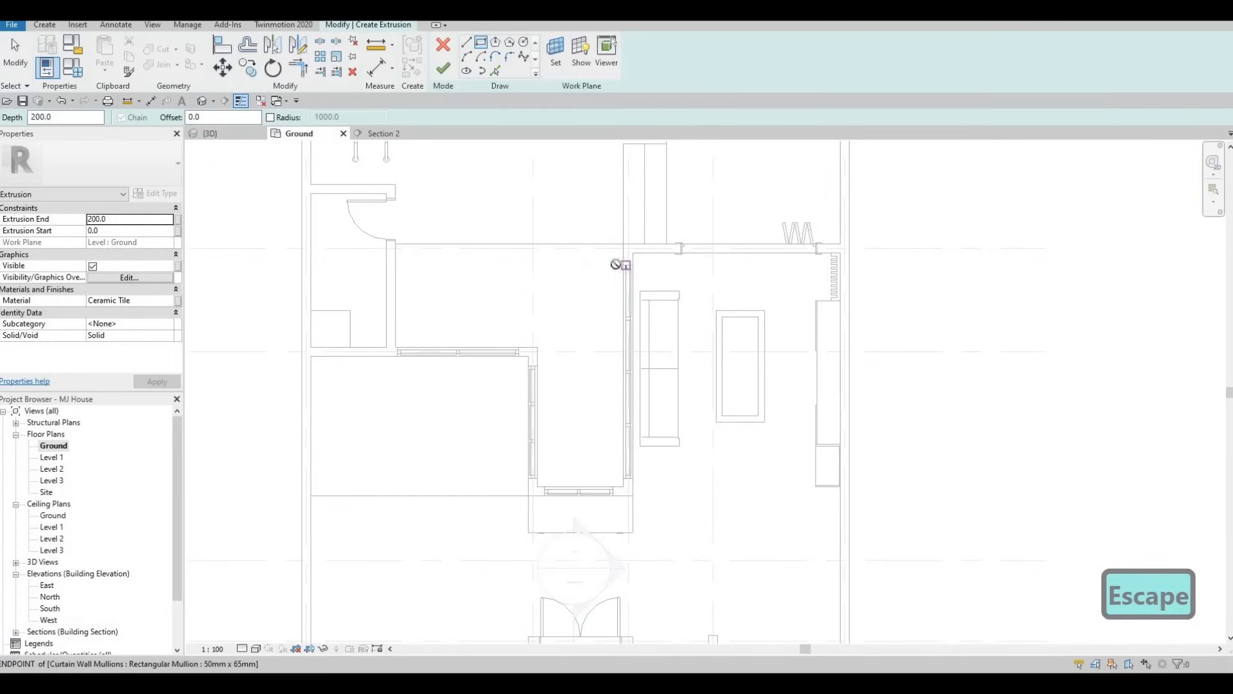
left_click(623, 265)
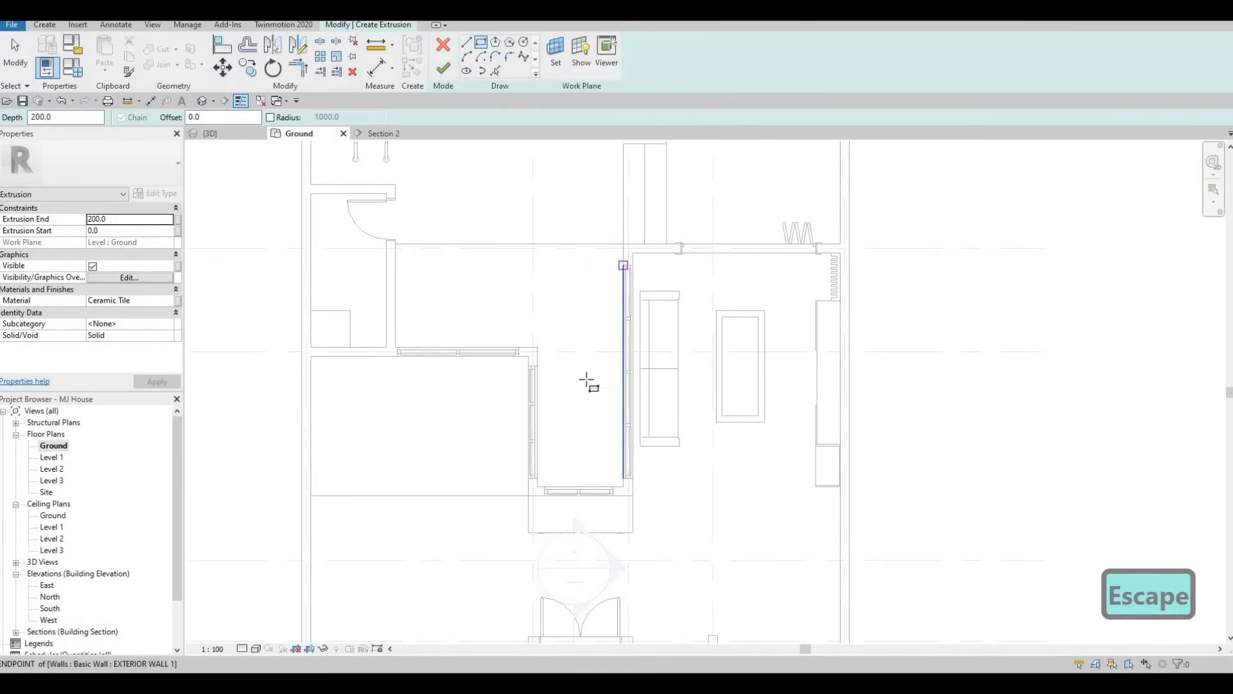
left_click(600, 443)
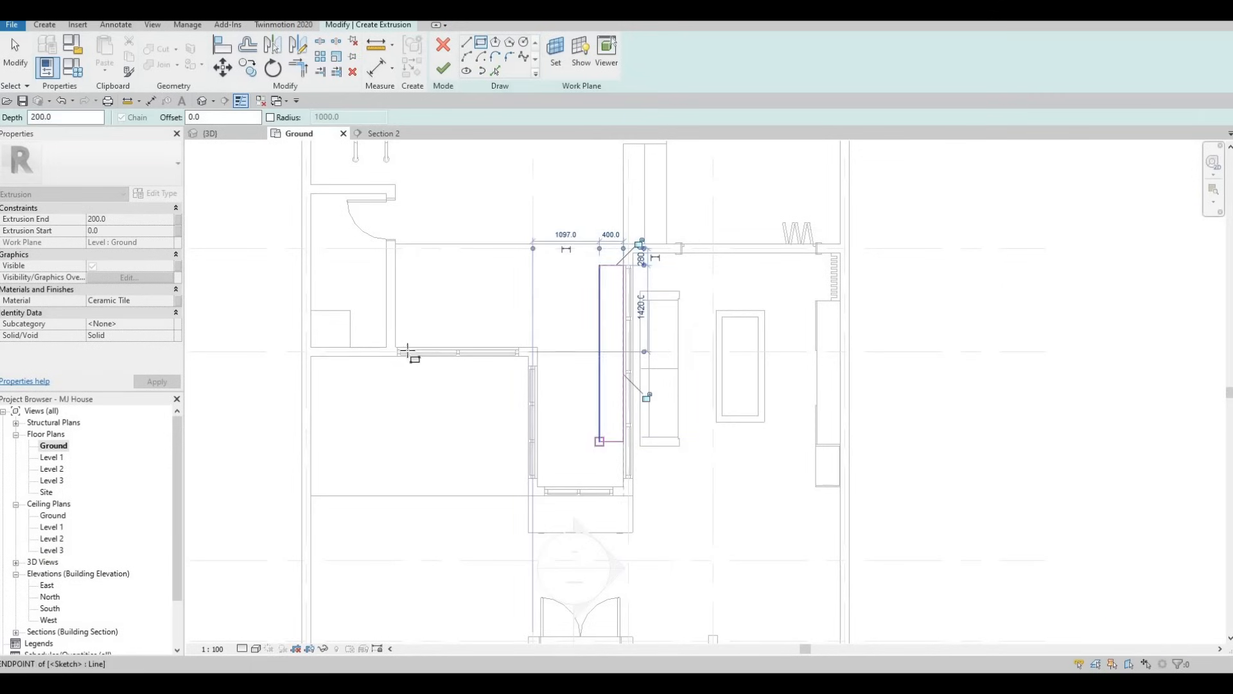
scroll(399, 350, "up", 4)
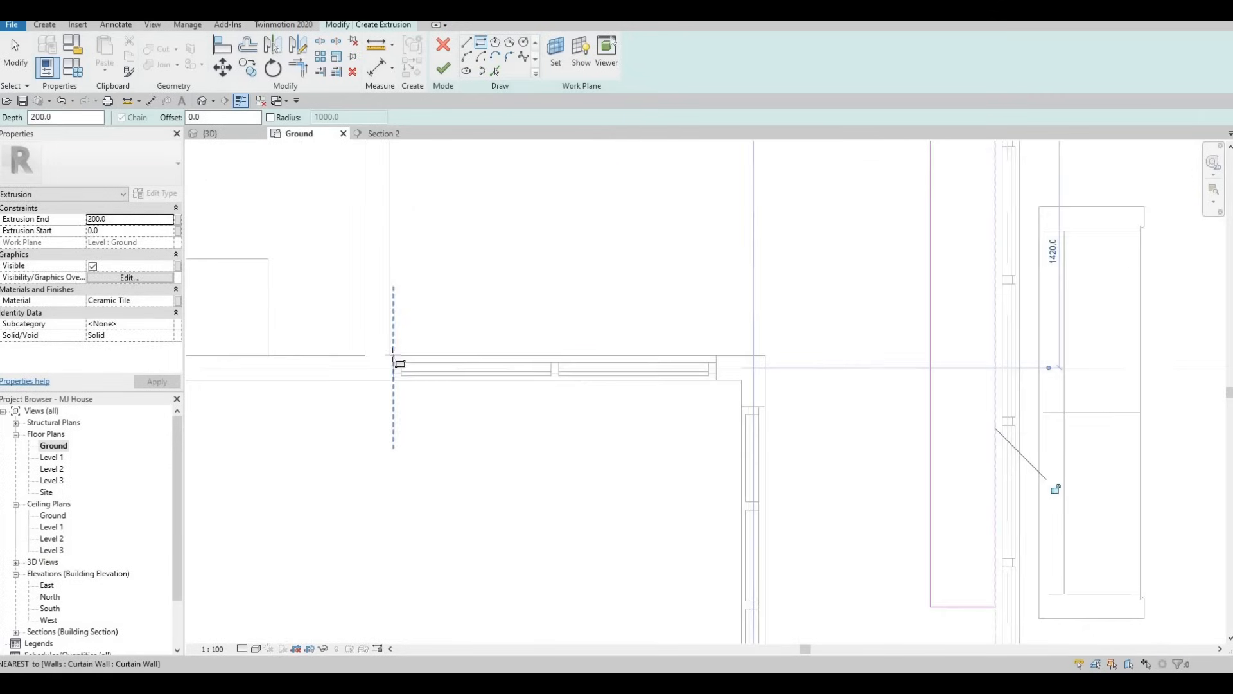
Sketch a second extrusion rectangle about 500 mm deep along the courtyard side of the shorter horizontal glazed wall, extending past its corner
left_click(393, 354)
scroll(569, 291, "down", 1)
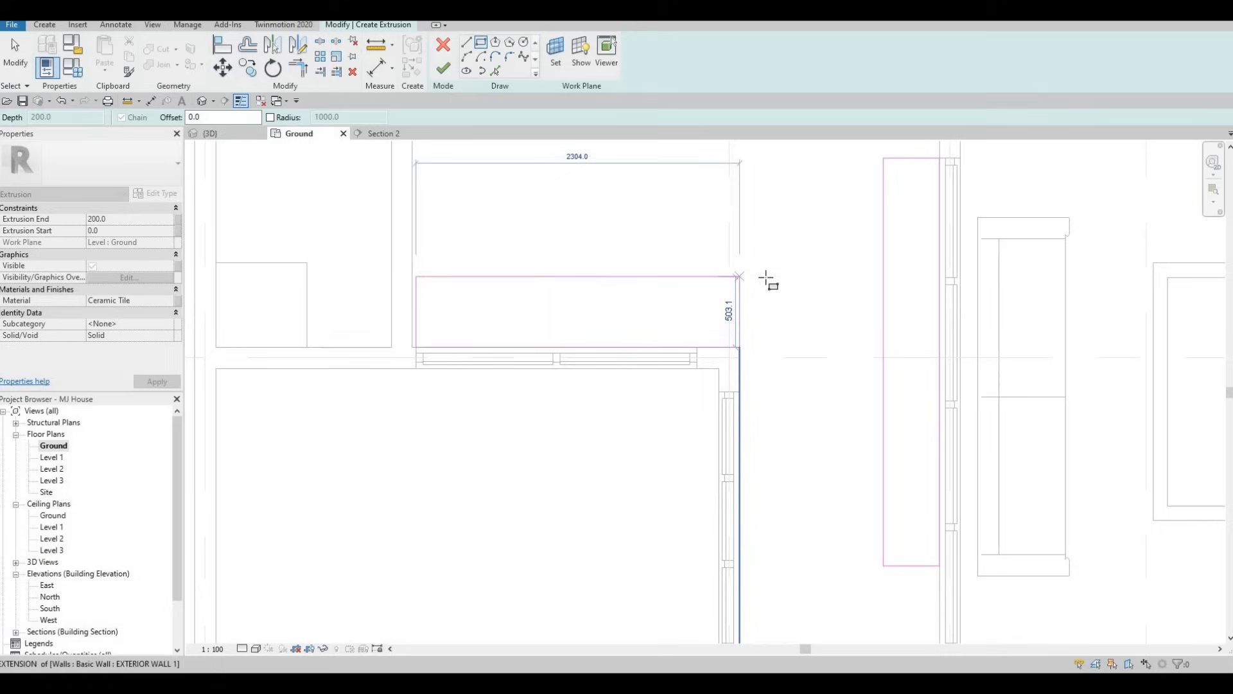
left_click(769, 311)
key("Escape")
scroll(501, 365, "down", 2)
key("Escape")
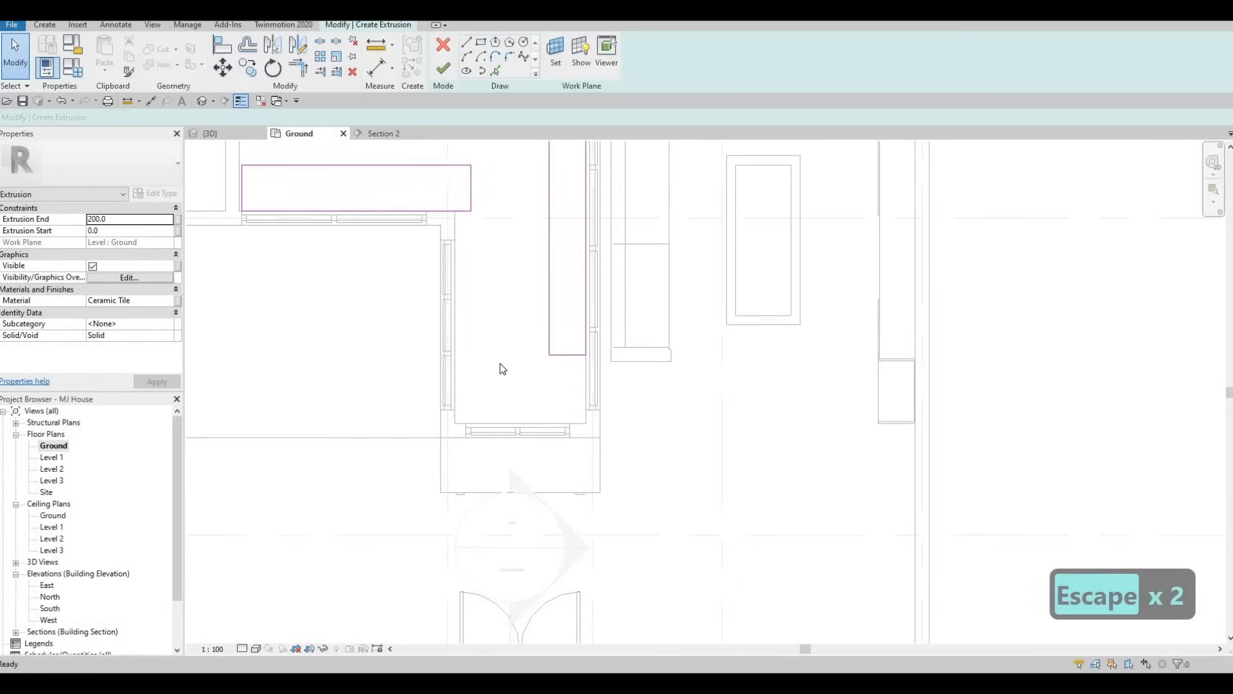
Pick the courtyard faces of the door wall and the adjoining vertical glazed wall as extrusion sketch lines
left_click(579, 423)
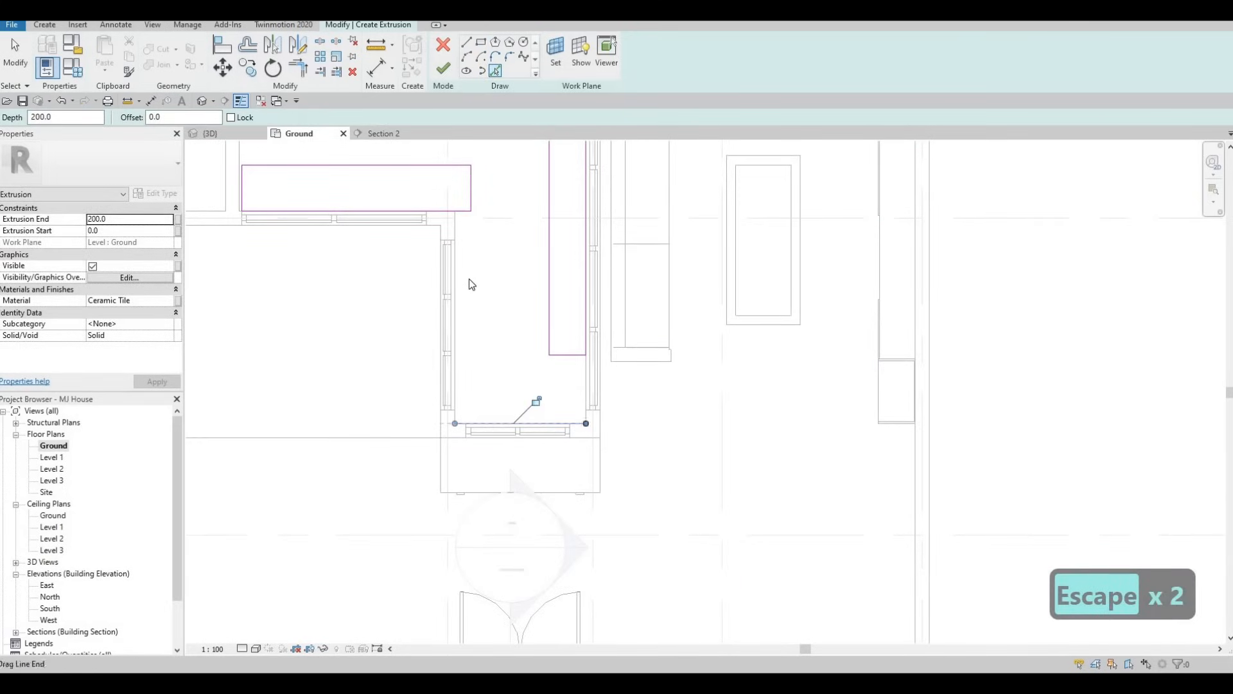
left_click(456, 233)
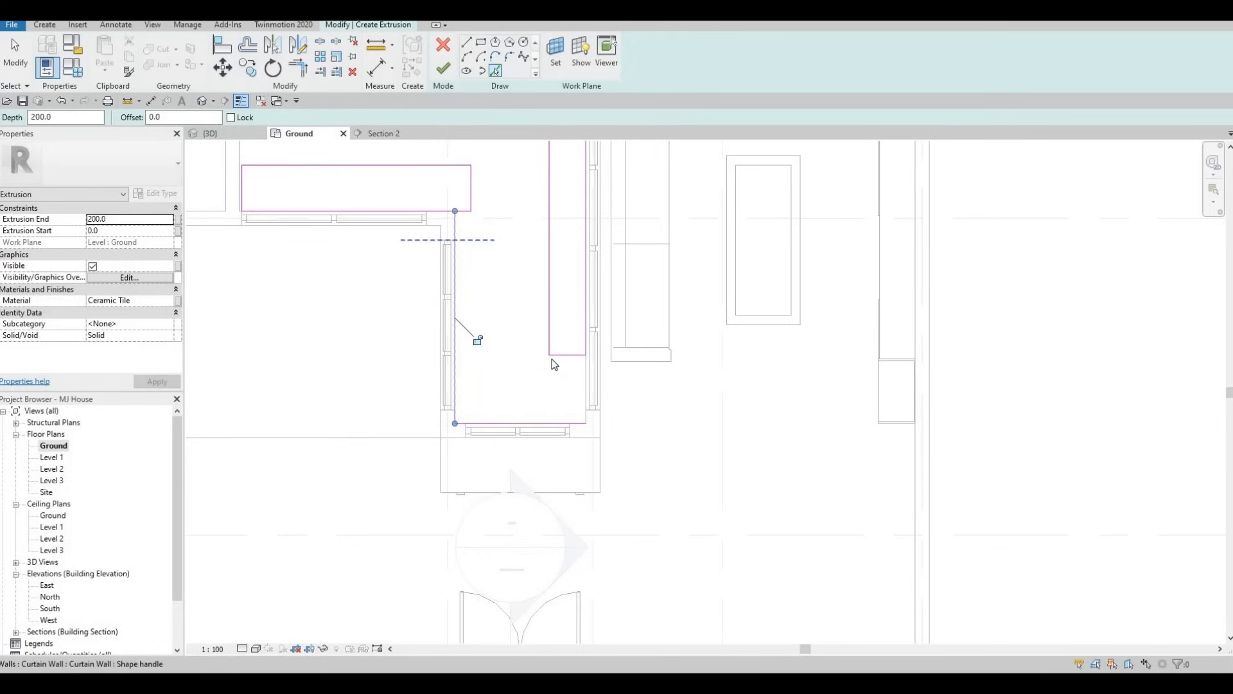
middle_click_drag(580, 352, 558, 457)
key("Escape")
key("Escape")
key("Escape")
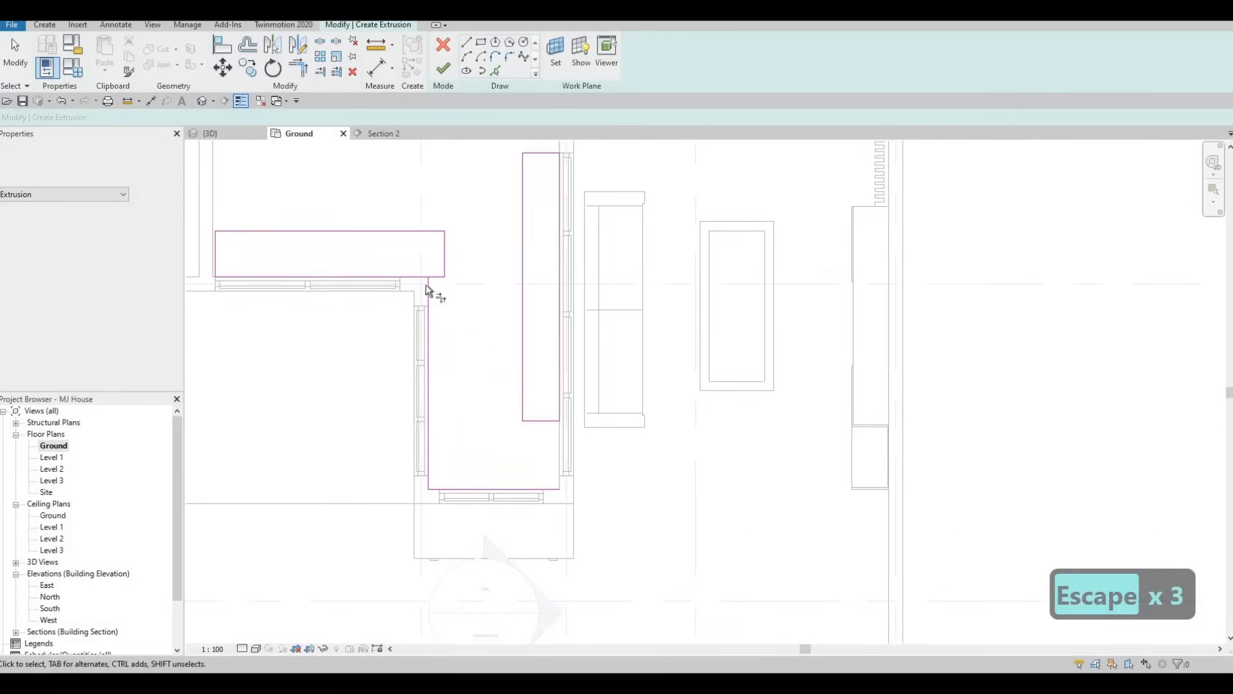
Trim the horizontal rectangle's lower edge to the glazed-wall line and its upper edge to the tall rectangle's inner edge
key("t")
key("r")
left_click(428, 285)
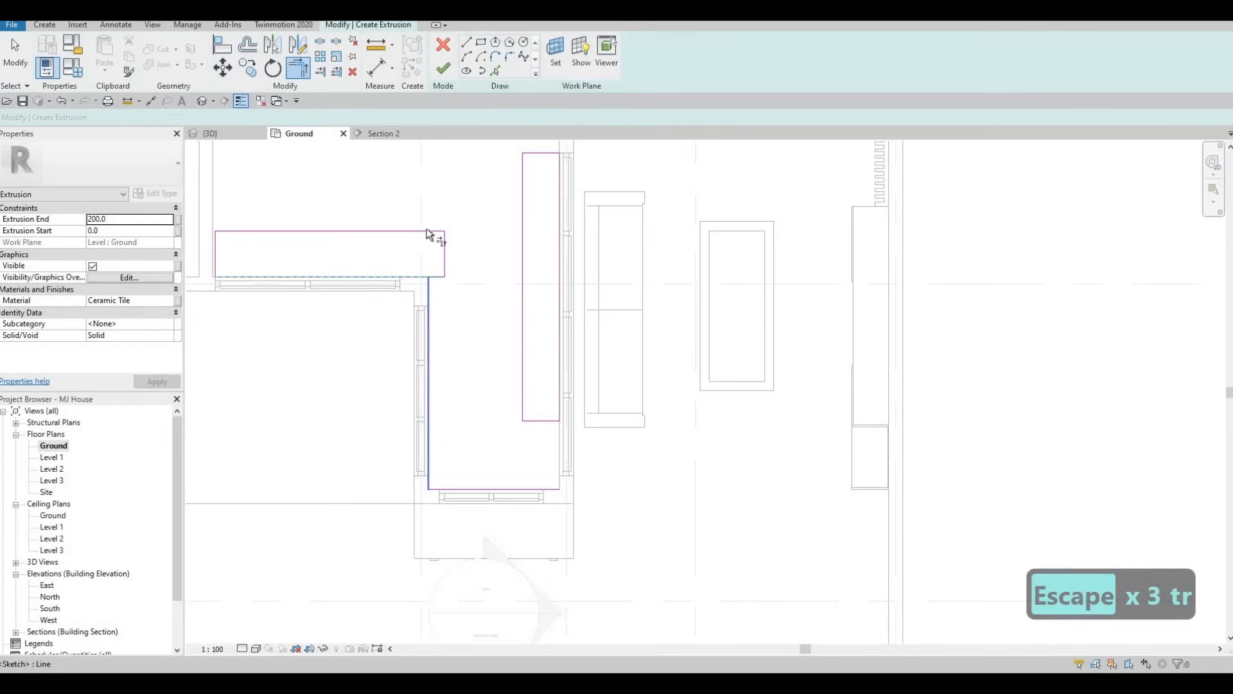
left_click(400, 231)
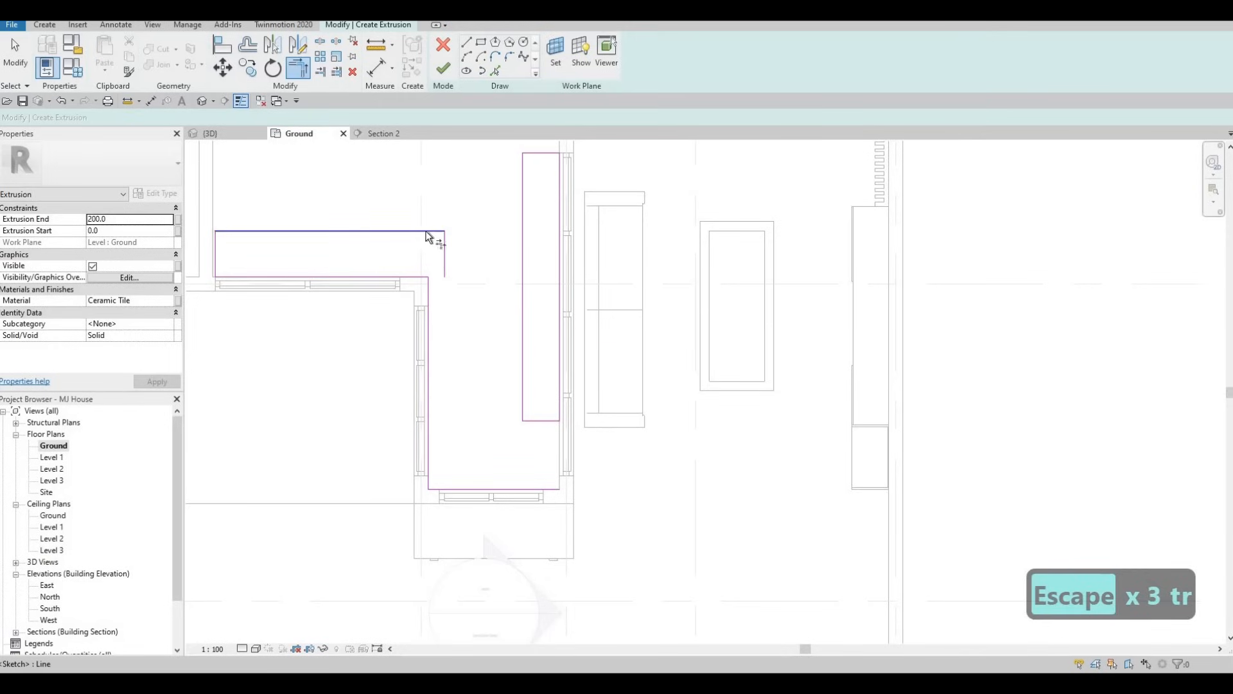
left_click(522, 212)
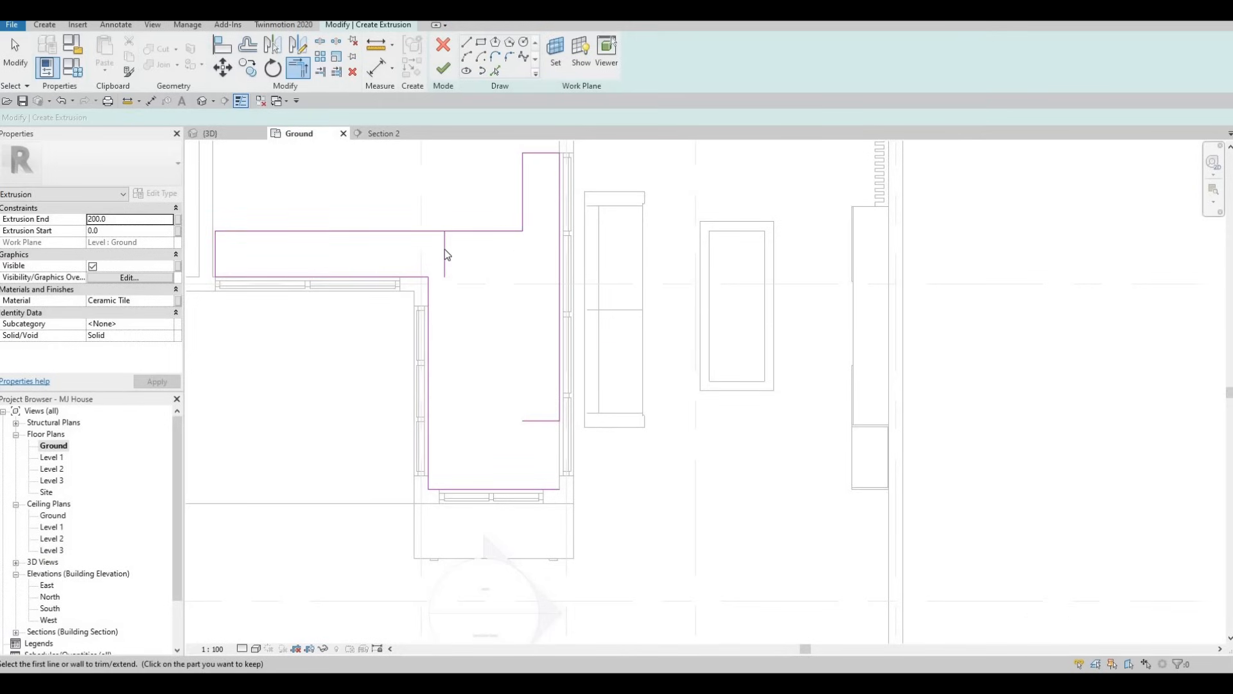
Delete the two leftover short end segments of the rectangles inside the courtyard outline
key("Escape")
key("Escape")
left_click(444, 254)
key("Delete")
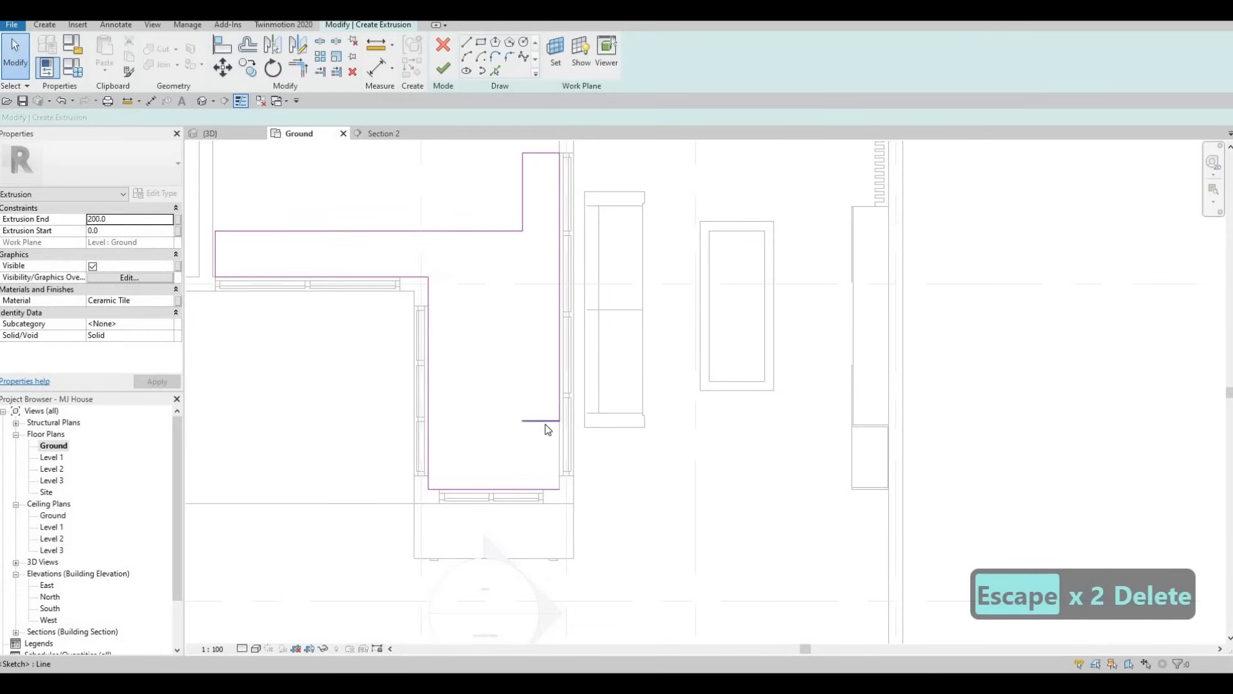
left_click(545, 422)
key("Delete")
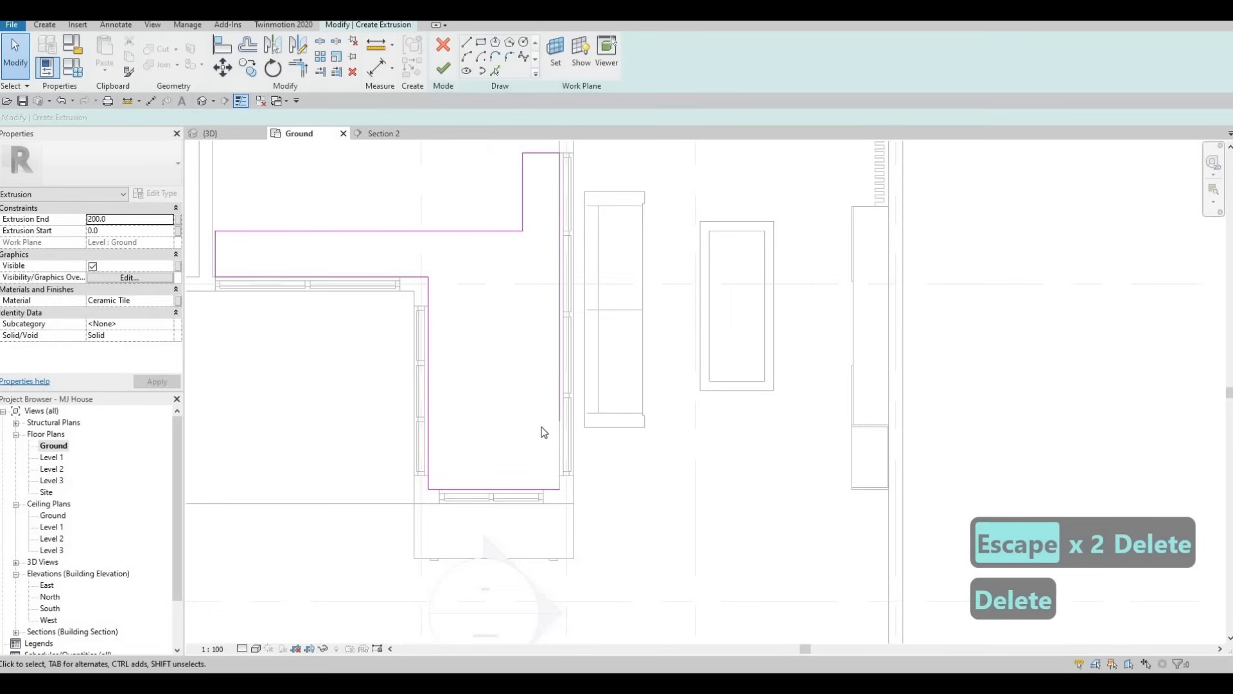
Trim the living-room glazed-wall line and the door-wall line into a corner to close the outline
key("t")
key("r")
left_click(558, 393)
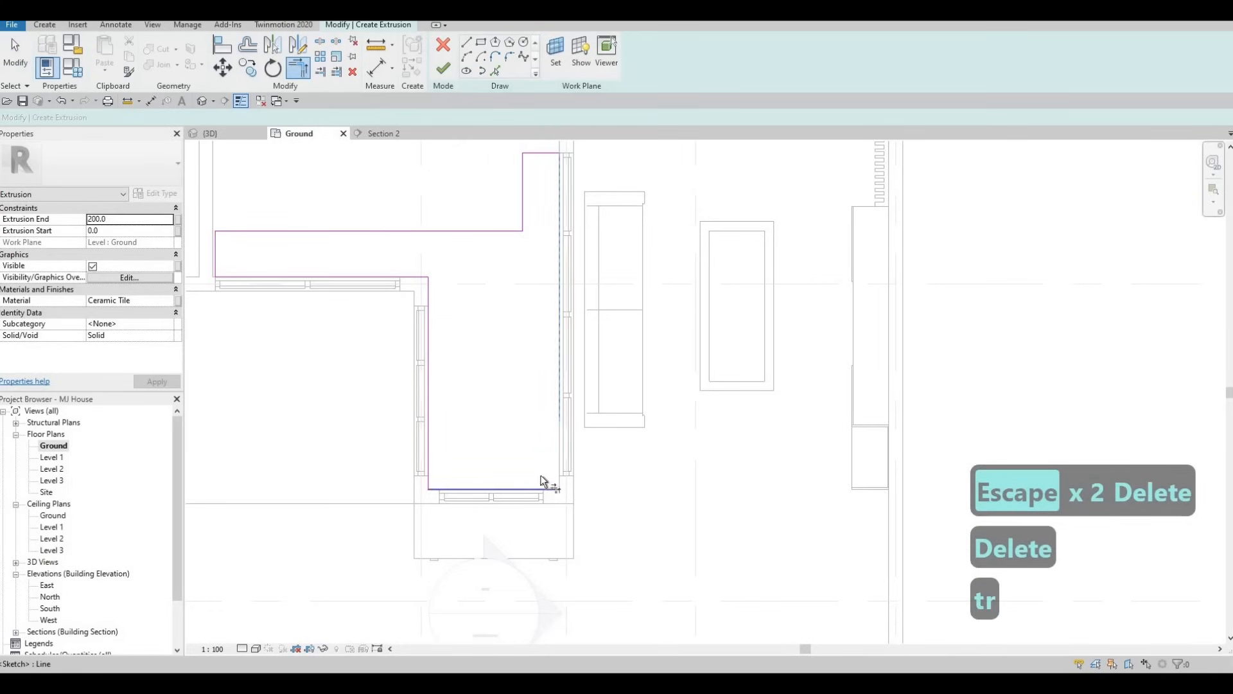
left_click(543, 486)
key("Escape")
key("Escape")
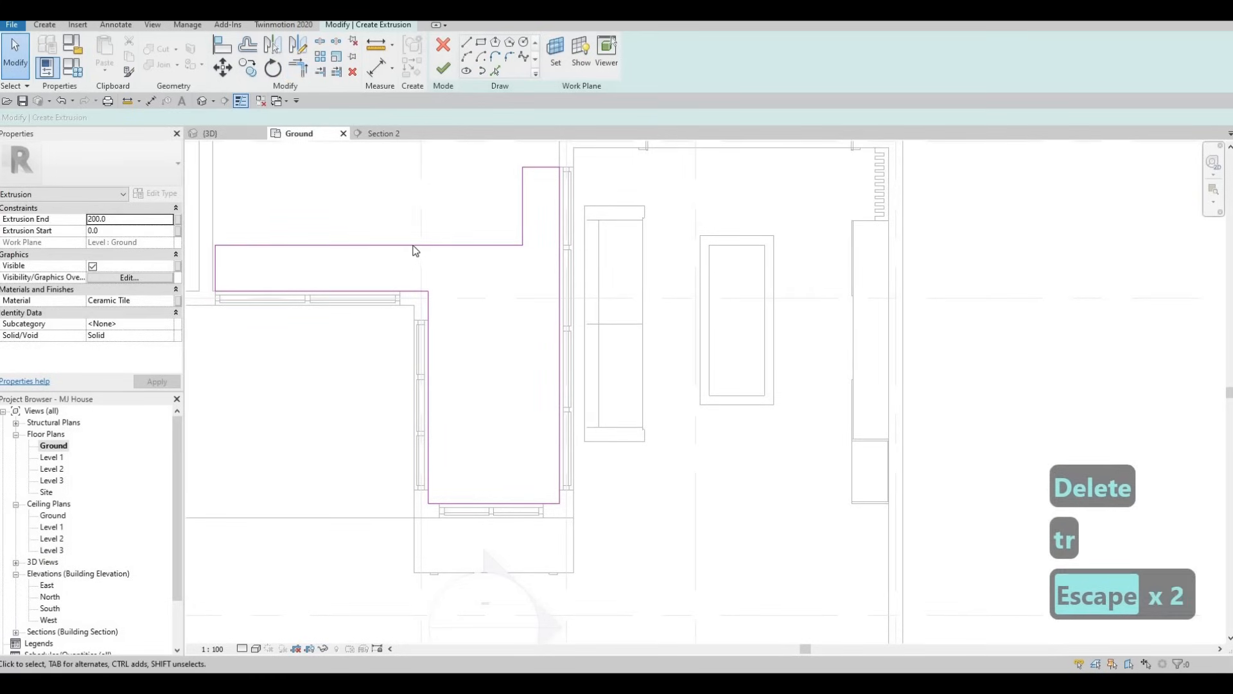
Nudge the long upper edge of the horizontal strip four increments down toward the glazed wall
left_click(414, 246)
key("Down")
key("Down")
key("Down")
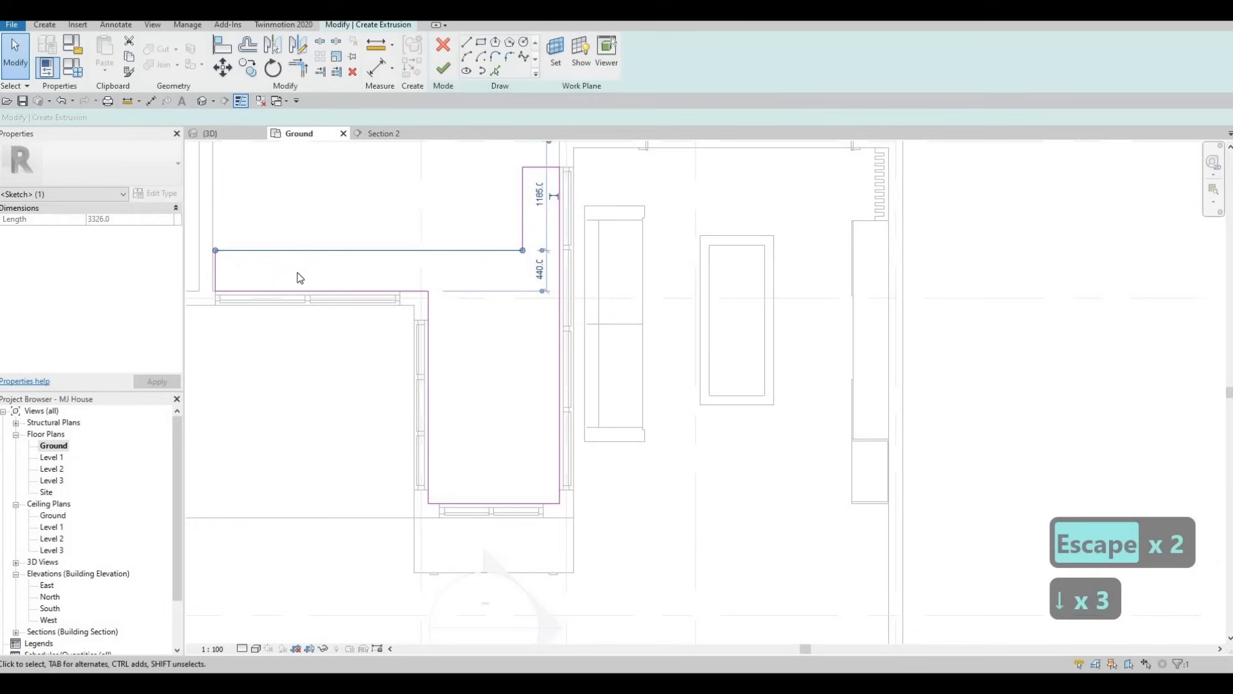
key("Down")
scroll(318, 283, "up", 4)
key("Escape")
key("Escape")
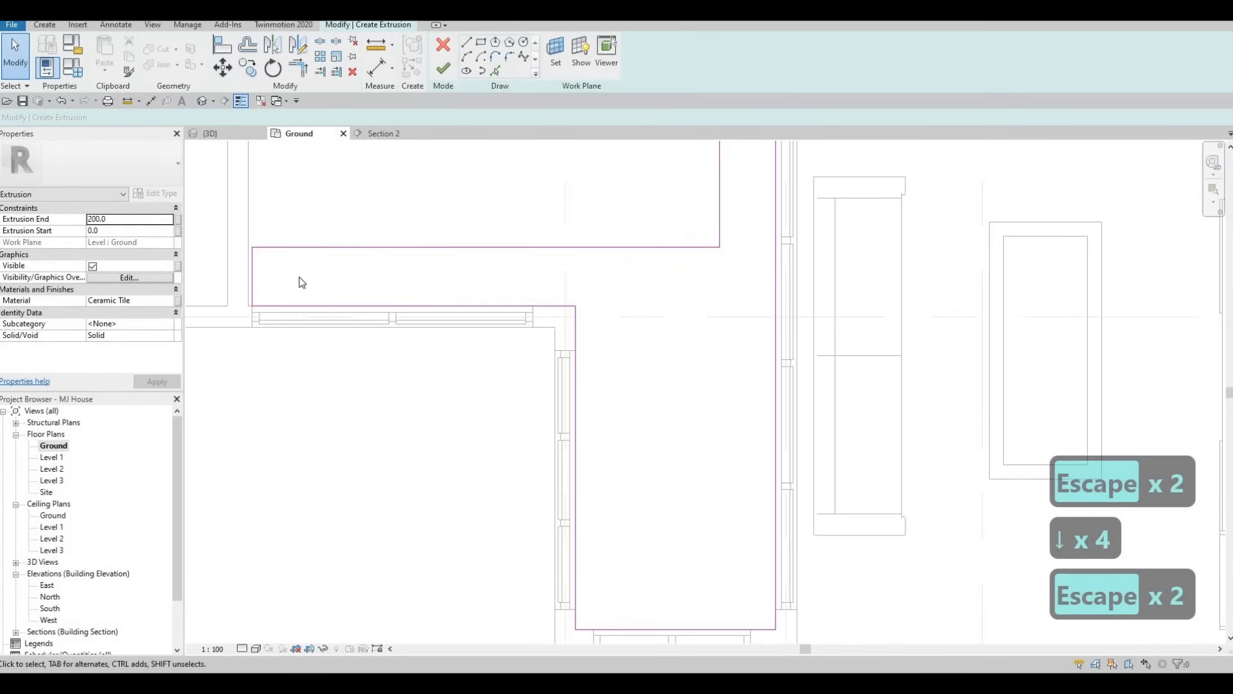
Align the short end edge of the horizontal strip with the adjacent exterior wall face
key("a")
key("l")
left_click(249, 260)
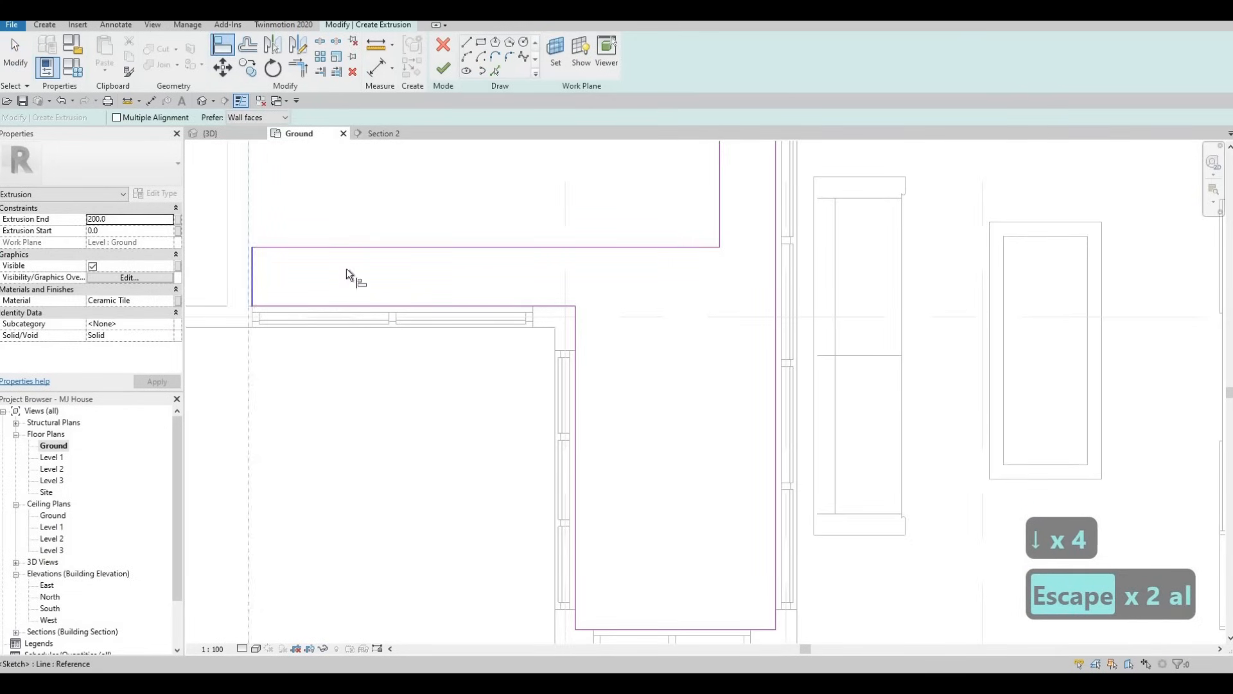
scroll(514, 308, "down", 2)
key("Escape")
key("Escape")
middle_click_drag(623, 316, 515, 295)
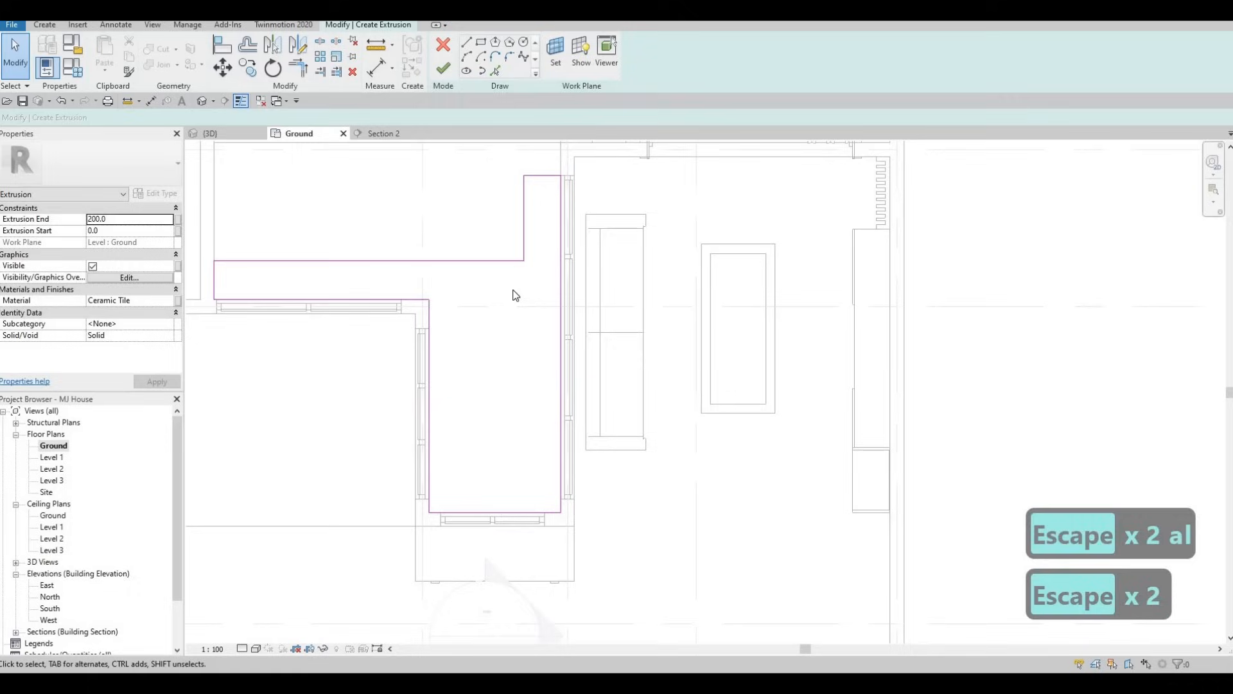
Nudge the short vertical edge of the upper arm outward until the arm is 500 mm wide
left_click(528, 244)
key("Left")
key("Left")
key("Left")
key("Left")
key("Left")
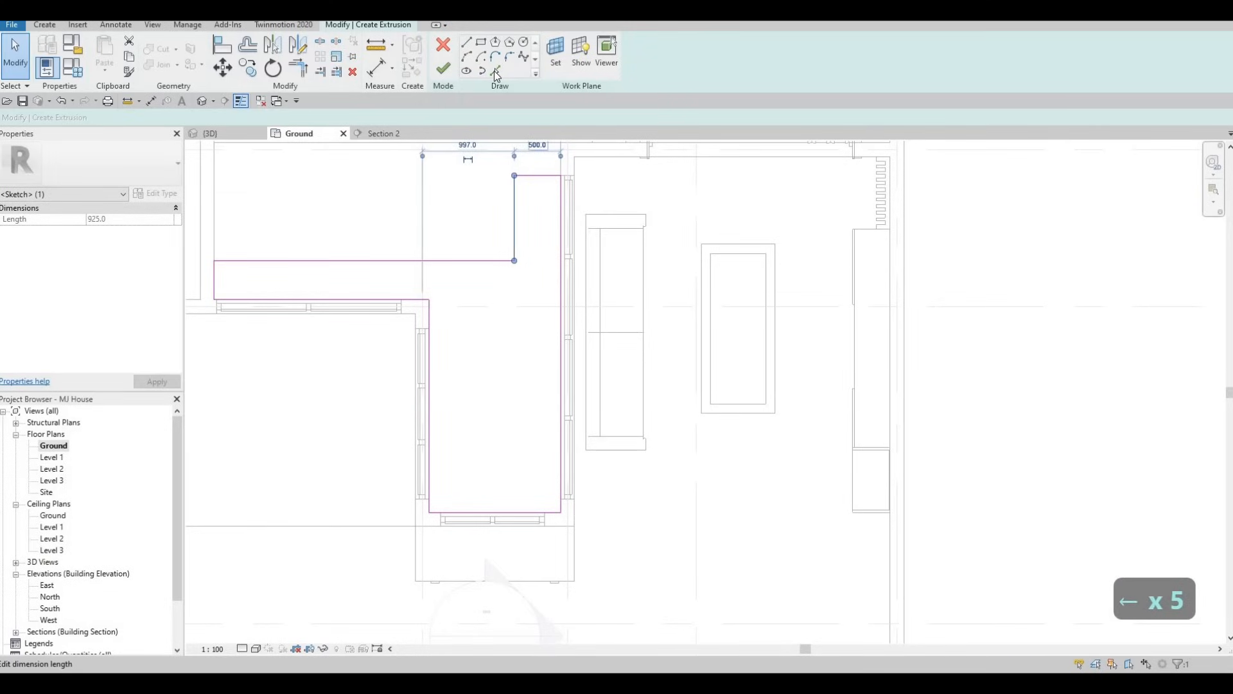
Set the Pick Lines offset to 50 and offset the horizontal strip's long upper edge into the outline
left_click(496, 69)
key("Tab")
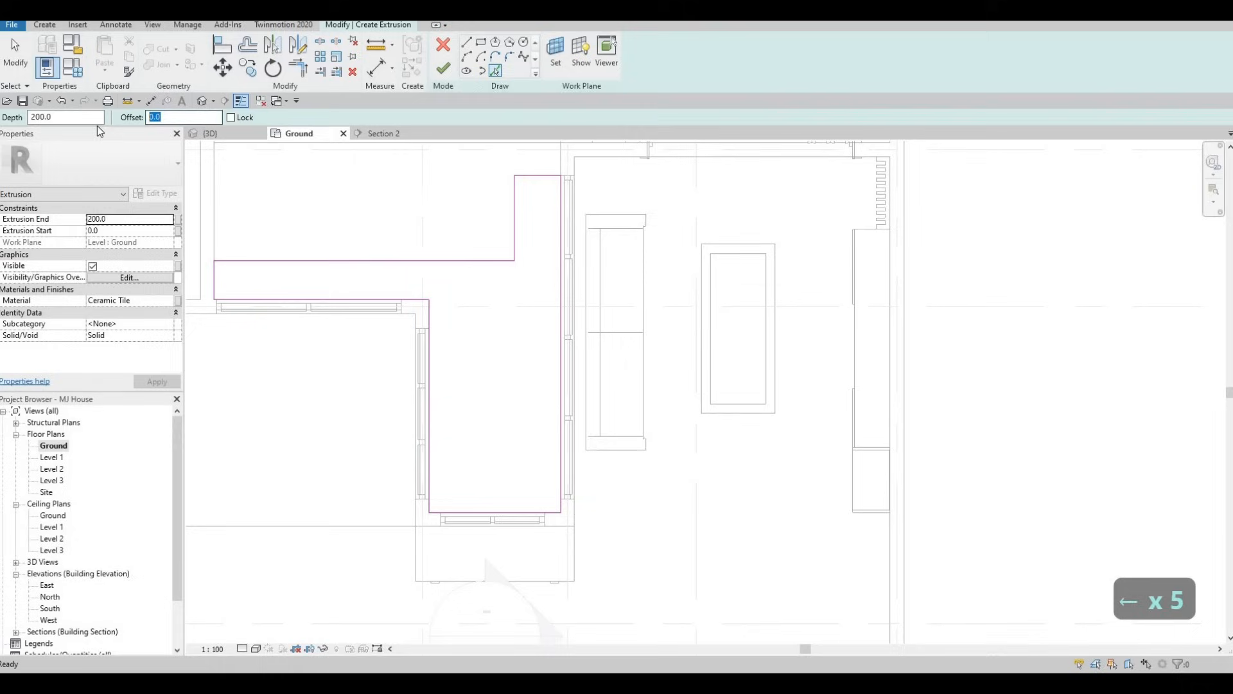
type("100")
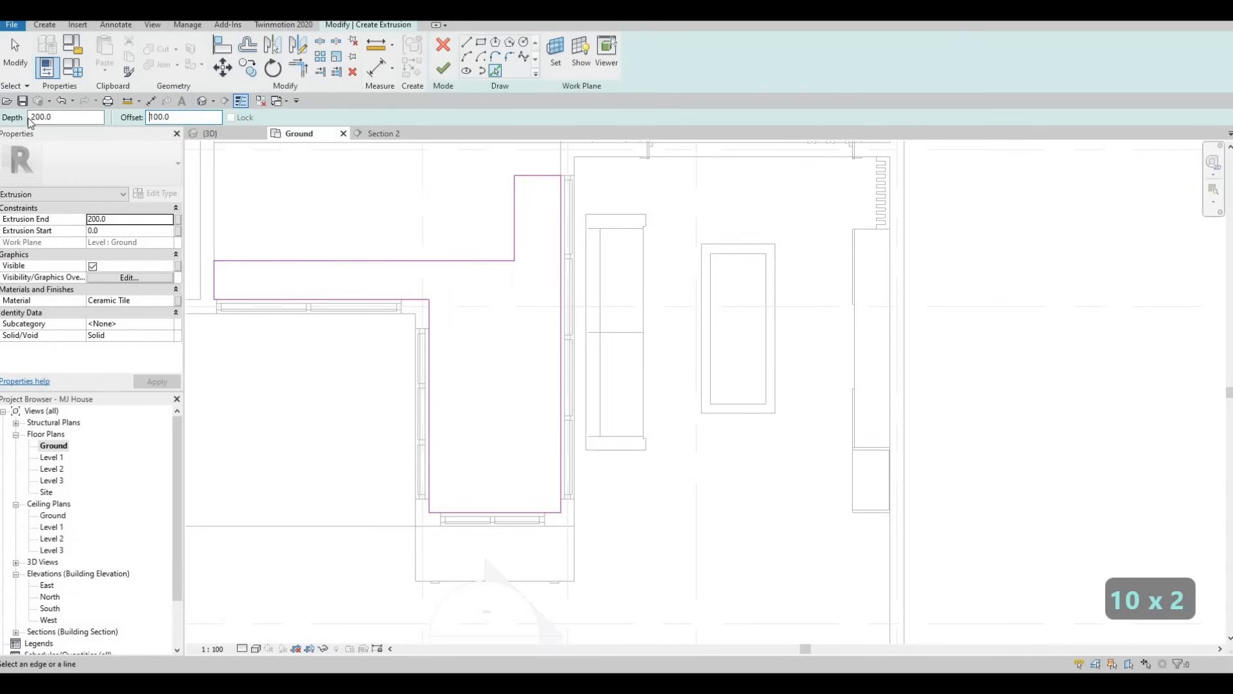
type("5")
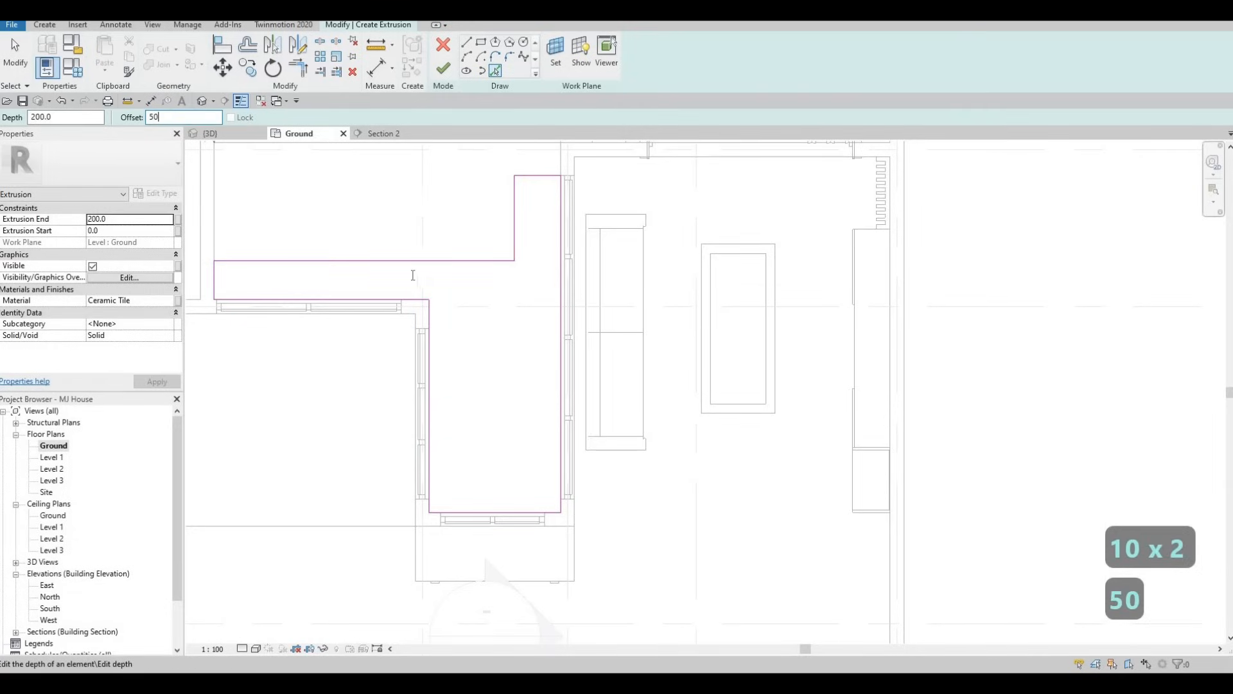
left_click(241, 278)
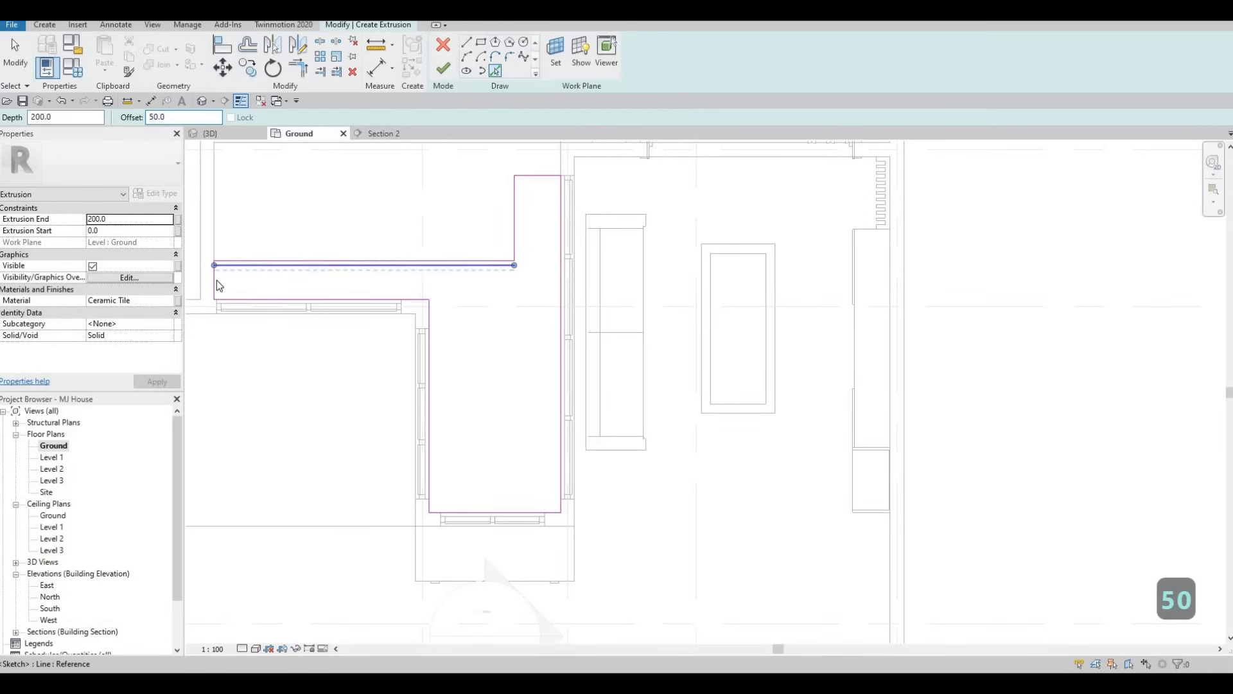
Offset the horizontal strip's short end, its glazed-wall edge and the adjoining vertical glazed-wall edge 50 mm into the outline
scroll(216, 280, "up", 2)
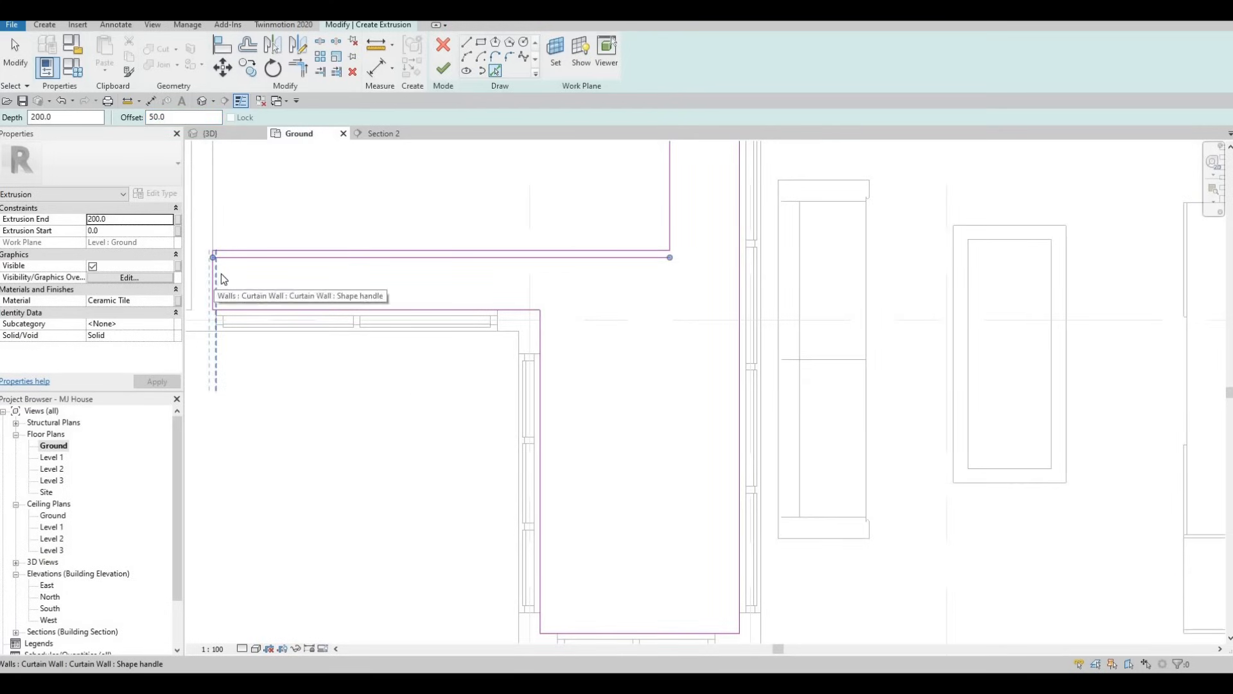
scroll(220, 275, "up", 2)
scroll(211, 271, "up", 1)
key("Tab")
key("Tab")
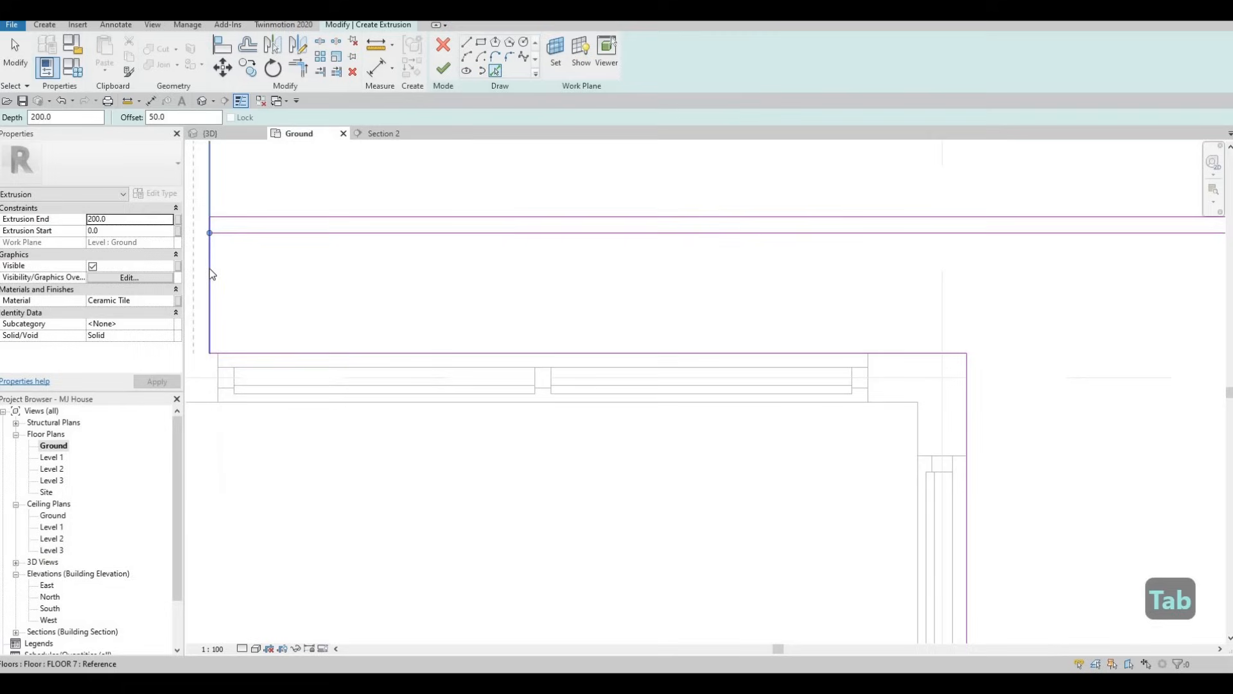
key("Tab")
key("Tab")
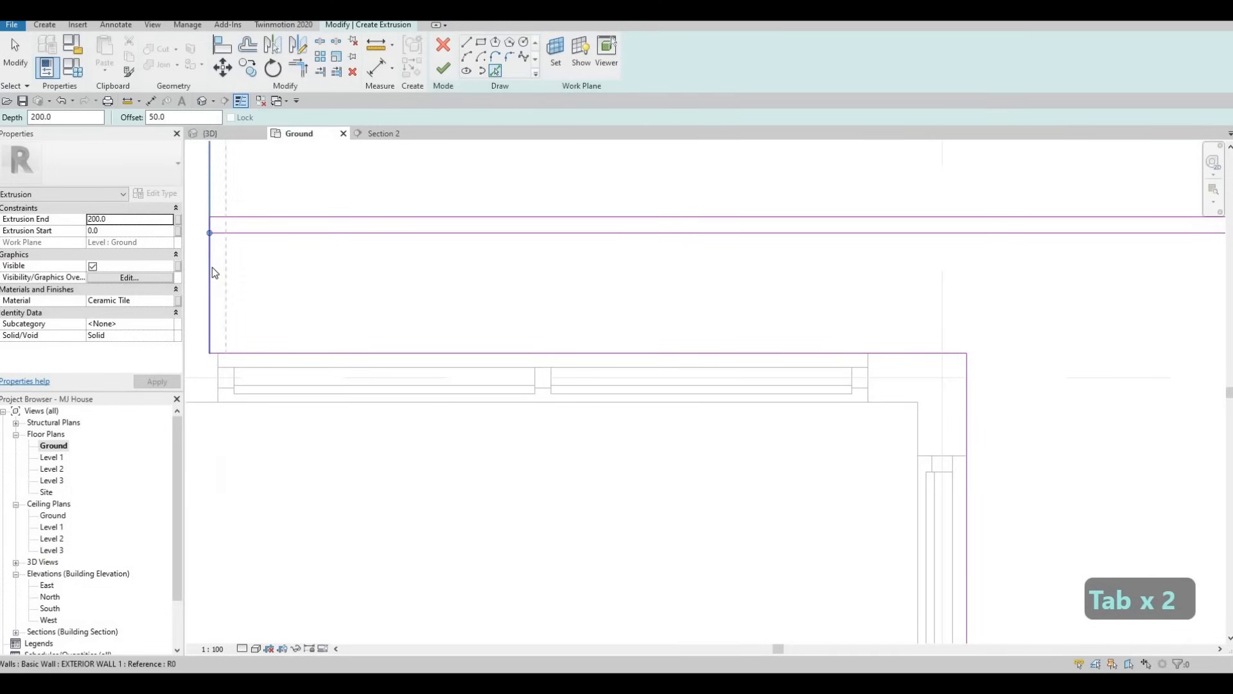
left_click(313, 345)
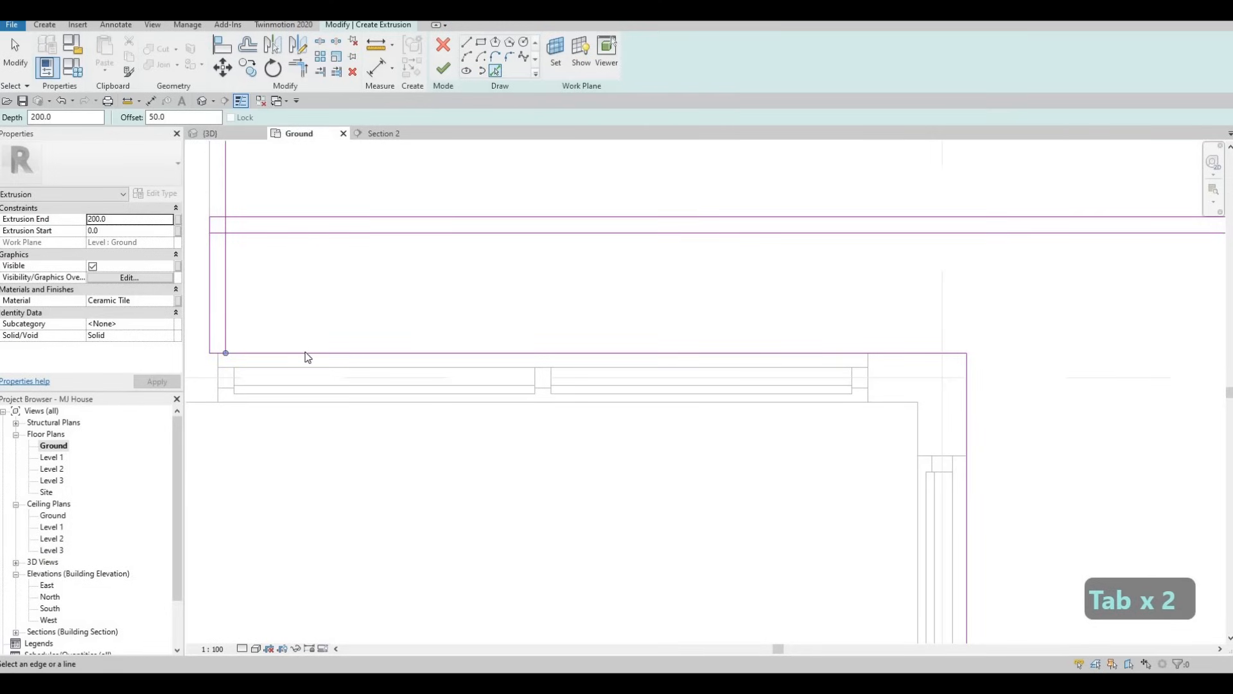
left_click(463, 311)
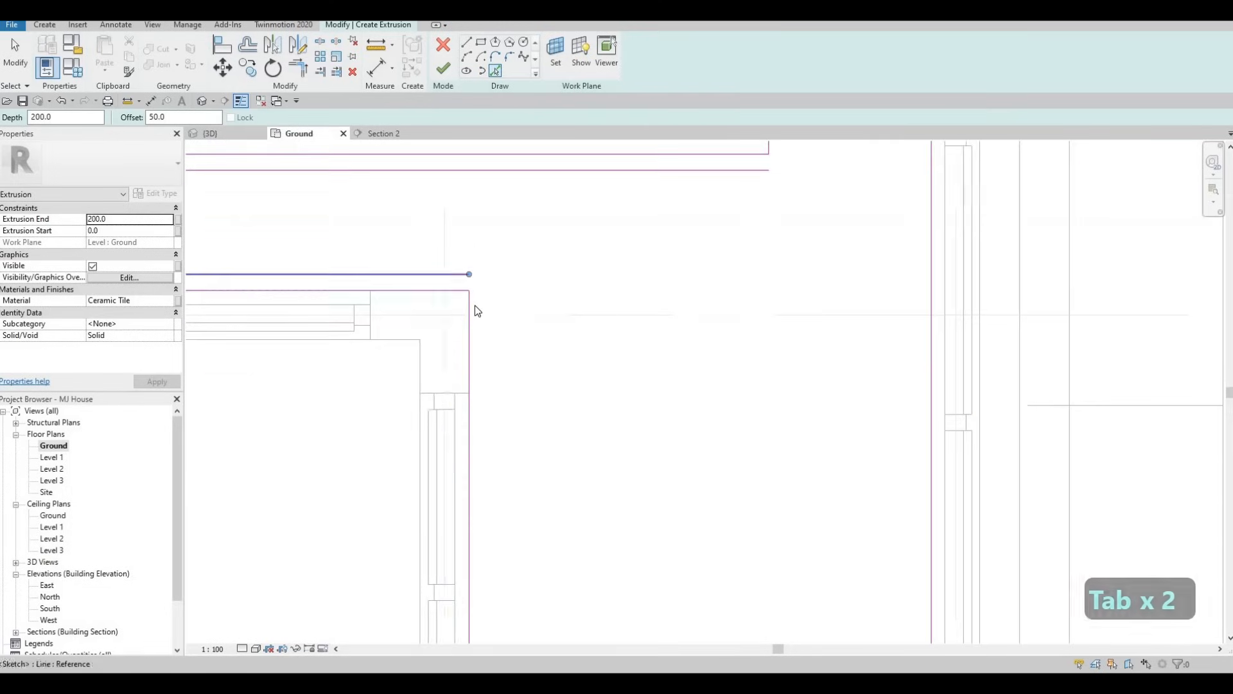
left_click(461, 288)
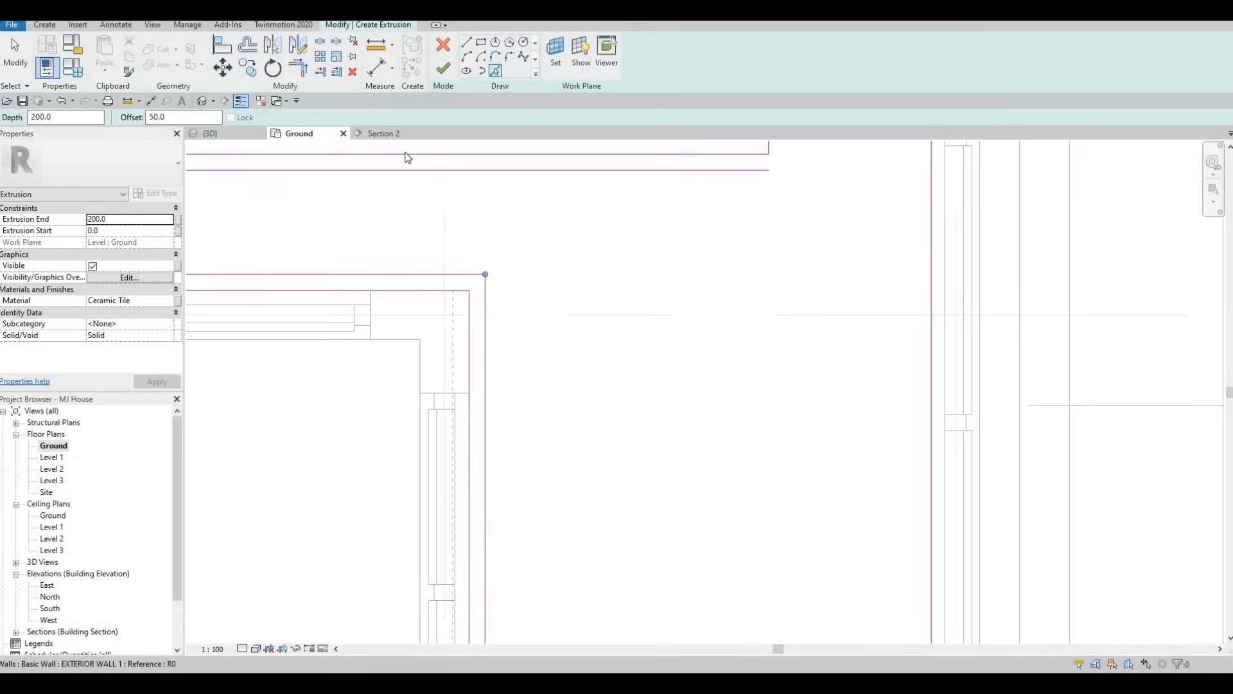
Offset the door-wall edge, the living-room glazed-wall edge and the upper arm's end and side edges 50 mm inward
scroll(459, 286, "down", 2)
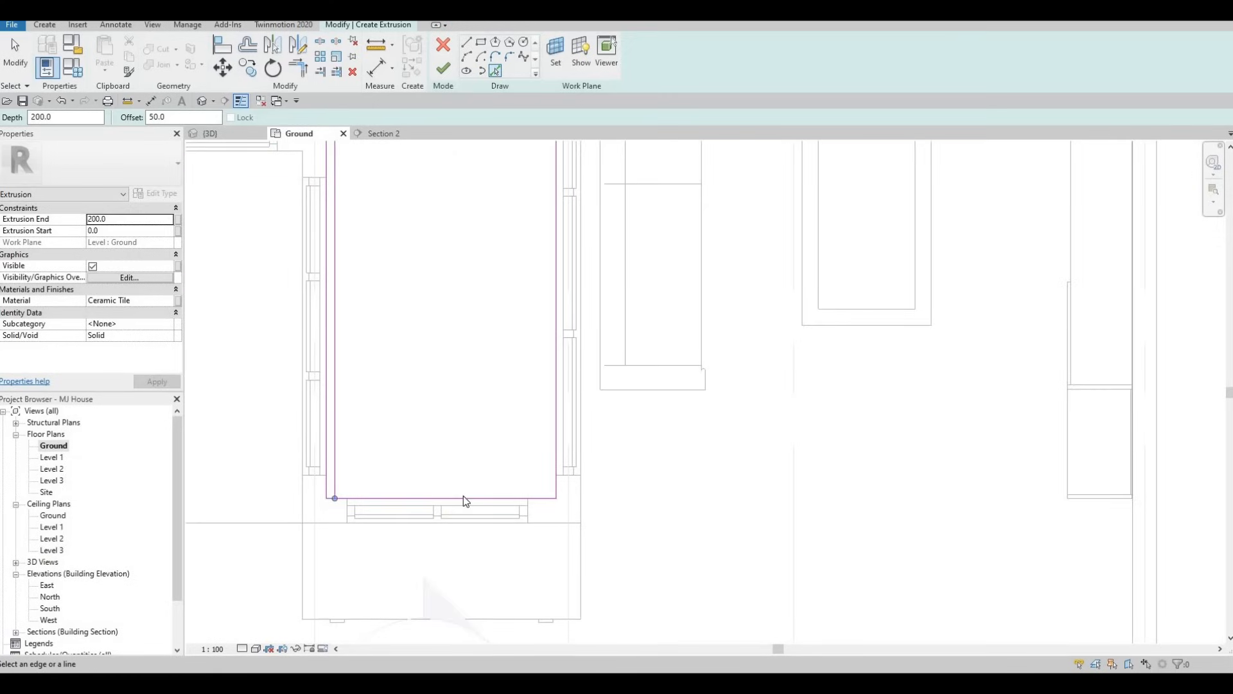
left_click(463, 496)
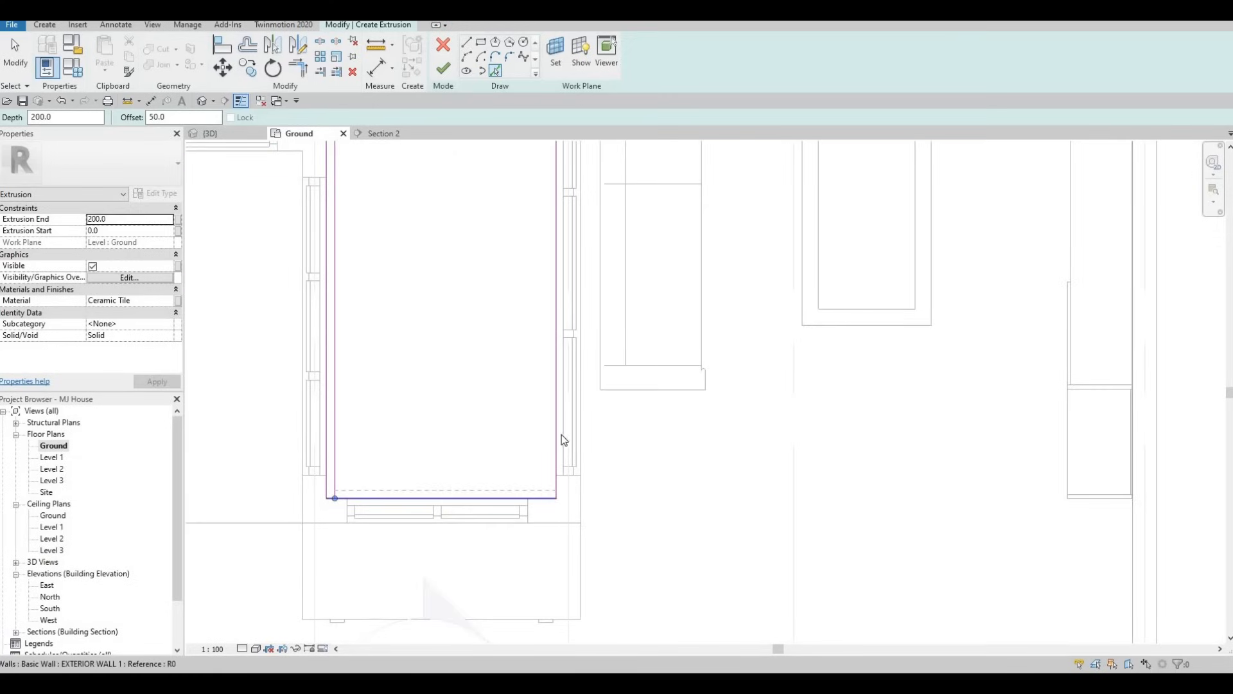
left_click(555, 426)
scroll(497, 347, "down", 4)
middle_click_drag(500, 347, 502, 399)
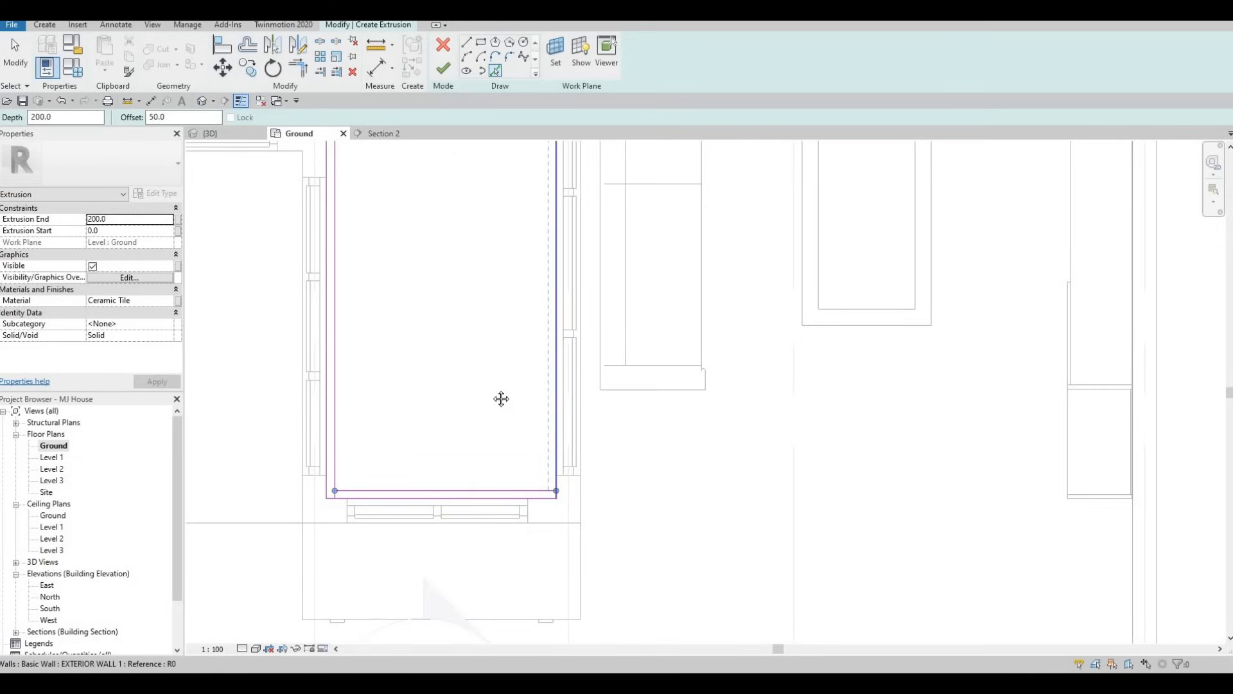
scroll(514, 185, "up", 2)
left_click(514, 190)
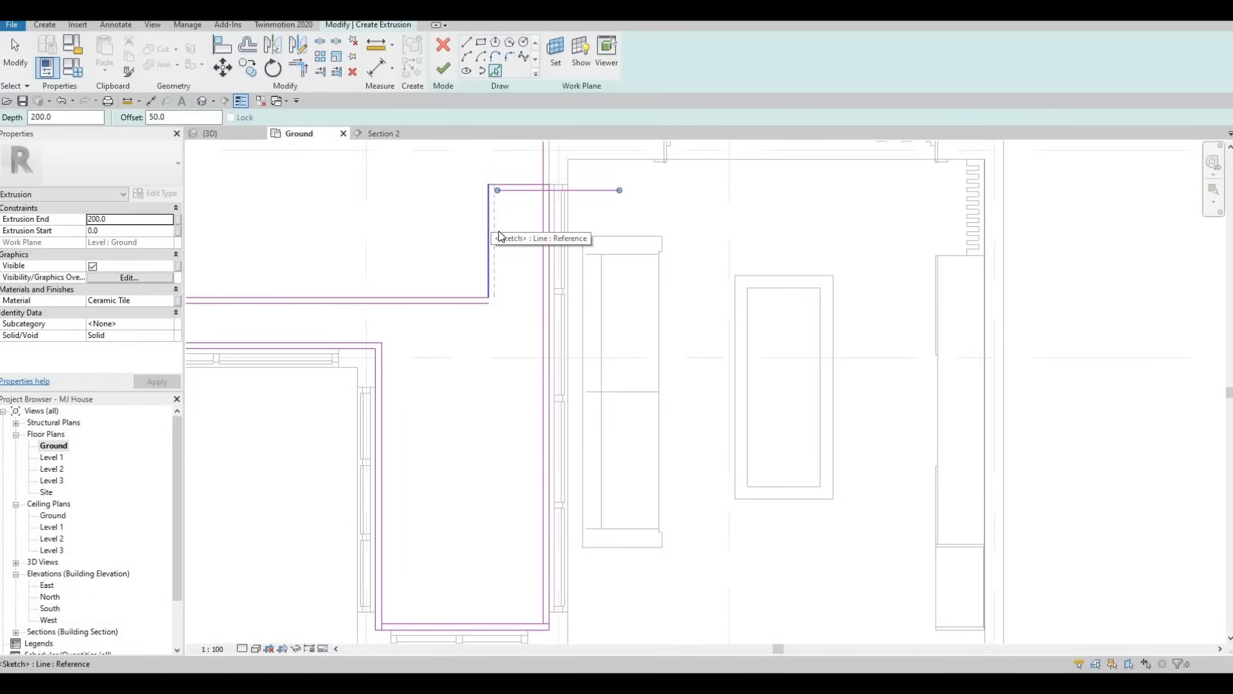
key("Escape")
key("Escape")
Trim the inner offset lines into clean corners around the upper arm
key("t")
key("r")
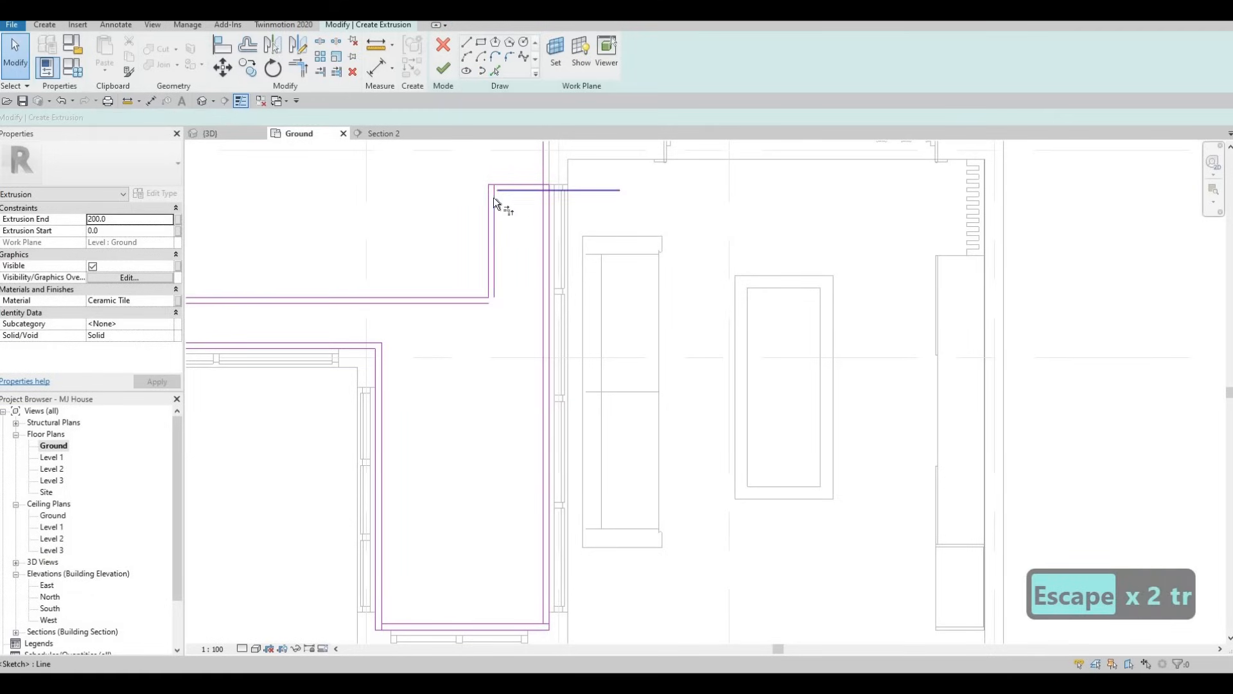
left_click(524, 191)
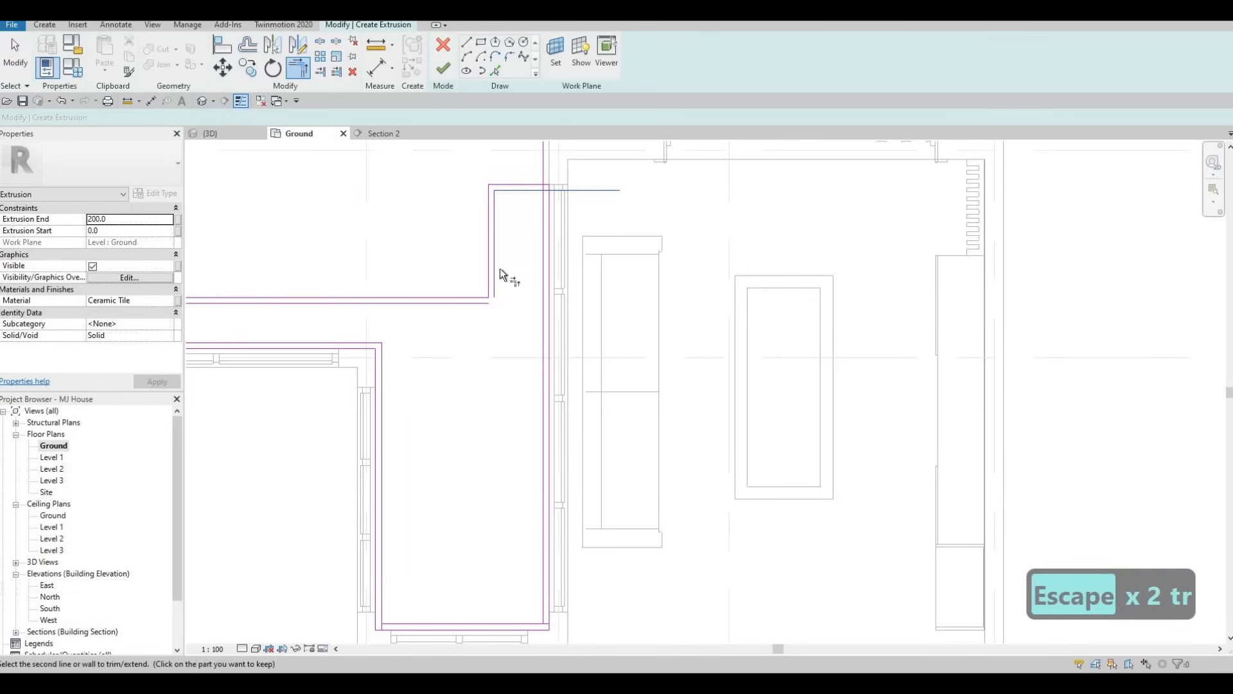
left_click(543, 277)
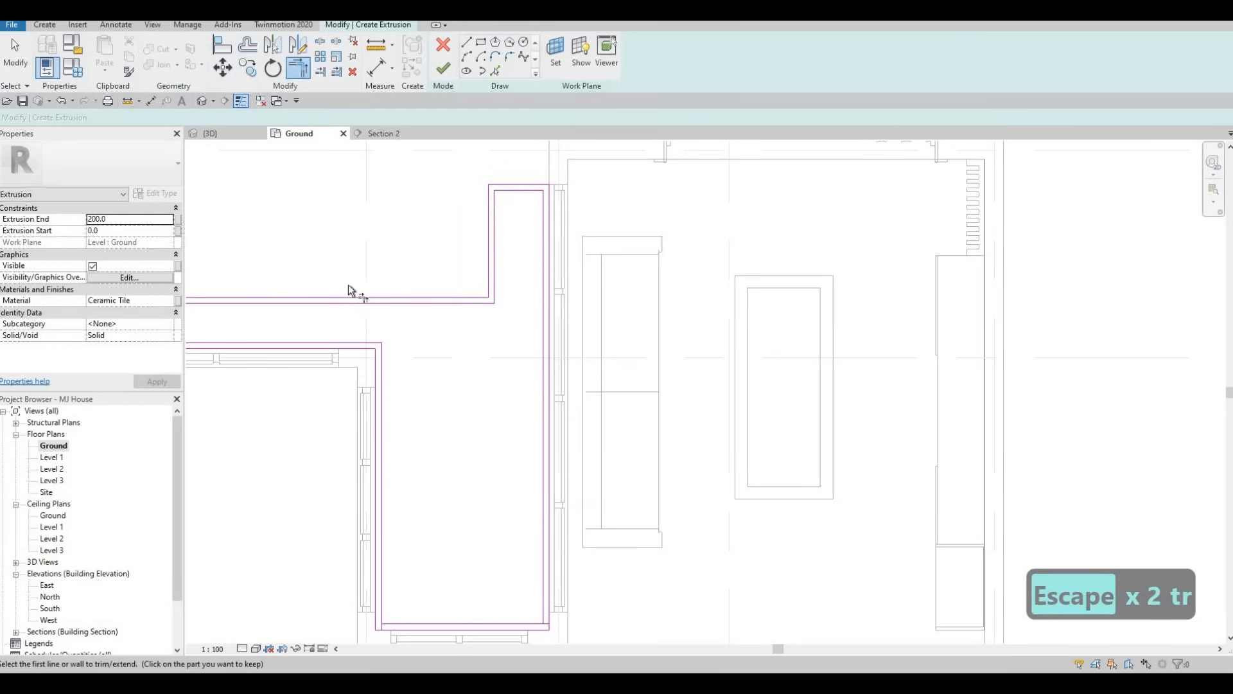
Trim the inner offset lines into corners at the far end of the horizontal strip, closing the inner loop
middle_click_drag(349, 286, 564, 256)
left_click(315, 276)
left_click(315, 306)
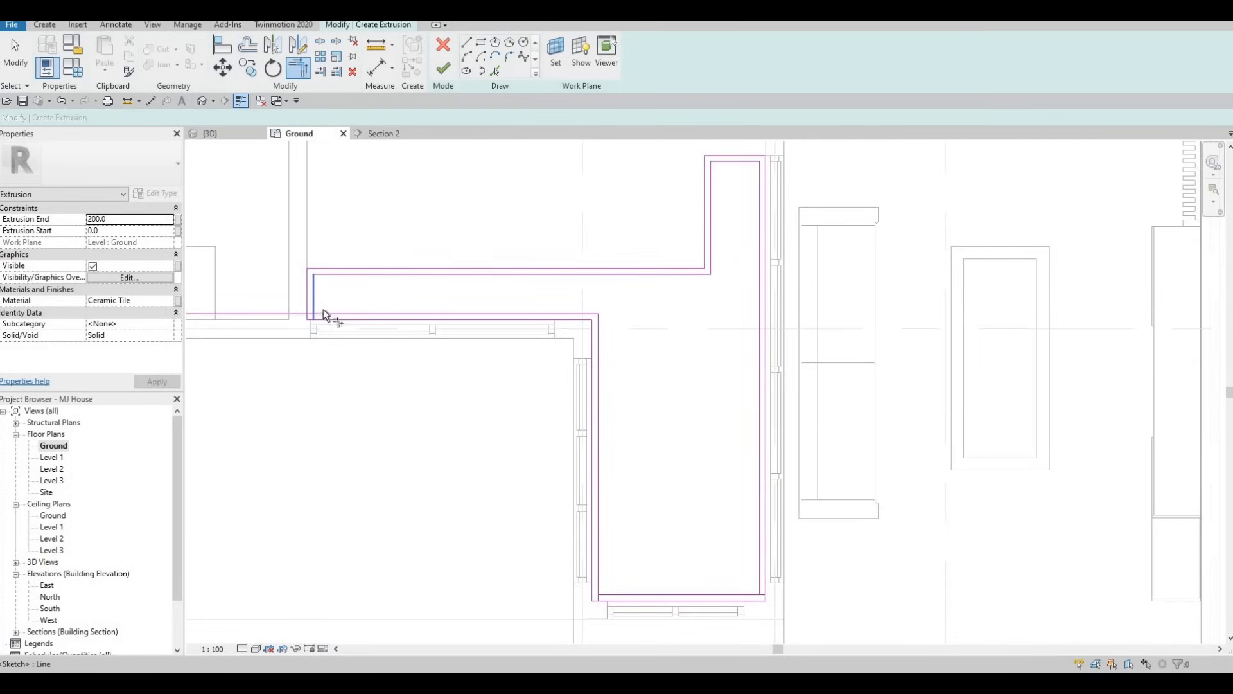
left_click(321, 310)
left_click(315, 301)
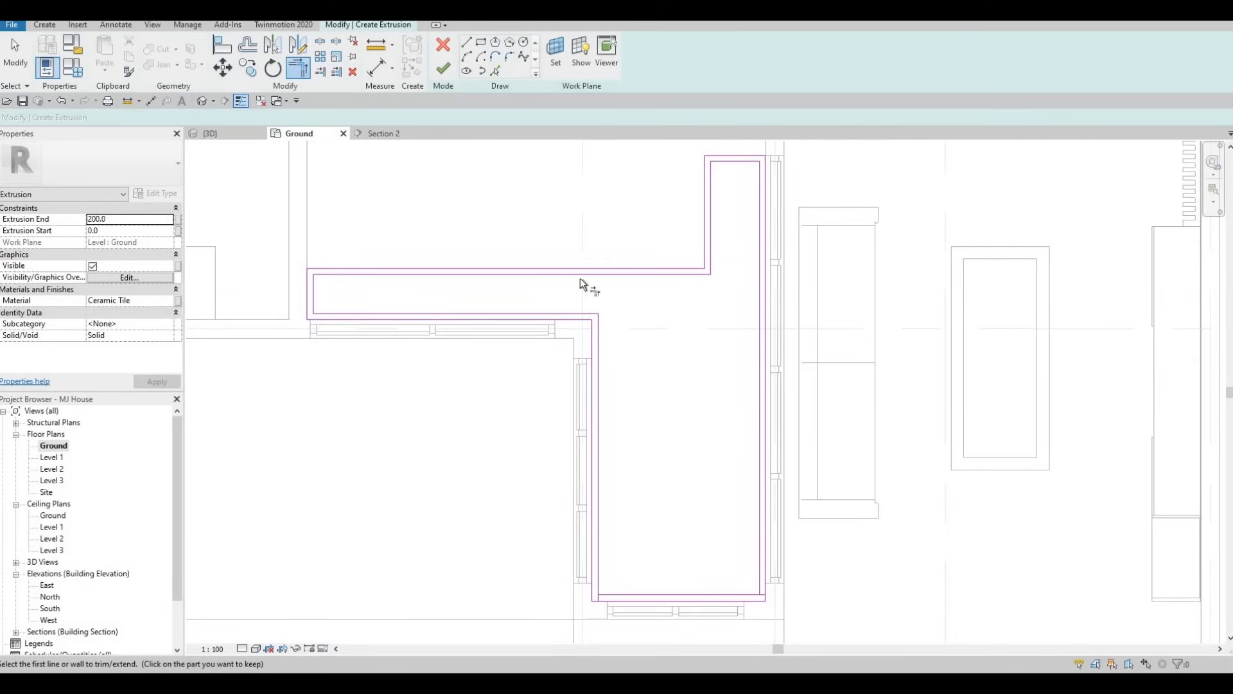
Trim the two inner offset lines into a clean corner where the lower end meets the living-room glazed wall
middle_click_drag(617, 596, 554, 488)
left_click(555, 488)
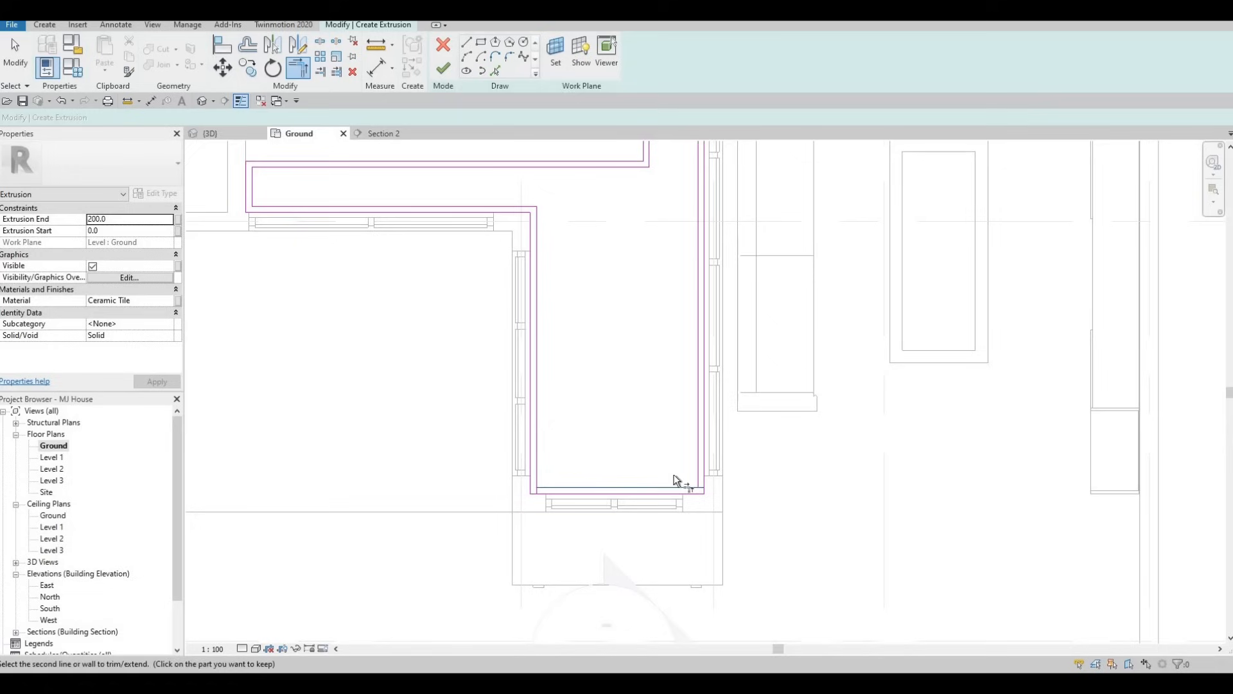
left_click(696, 455)
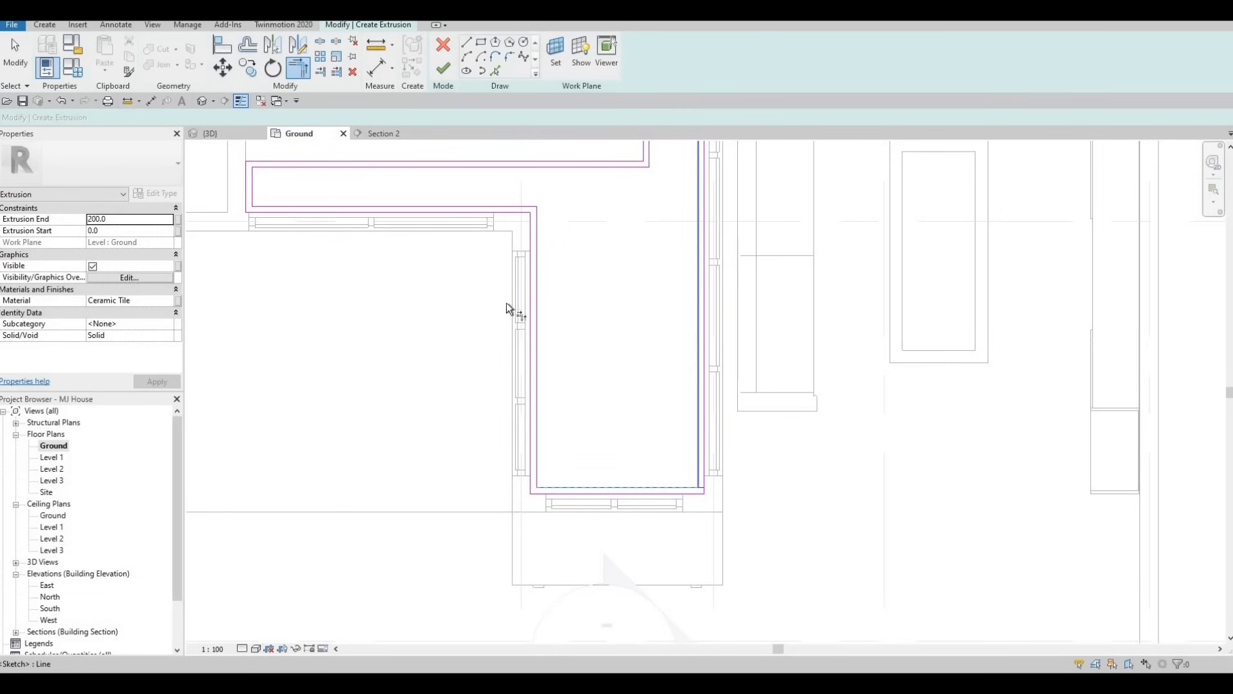
key("Escape")
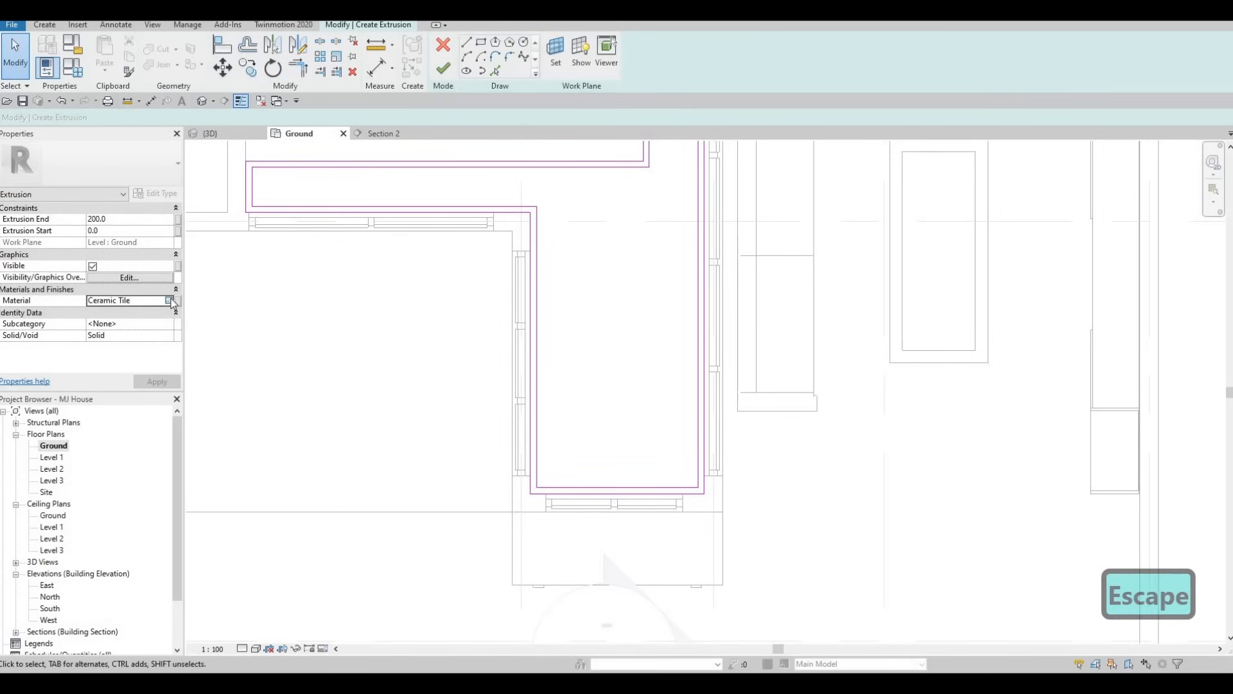
Assign the Rubble material from the AEC Stone library to the border and finish the extrusion sketch
left_click(169, 300)
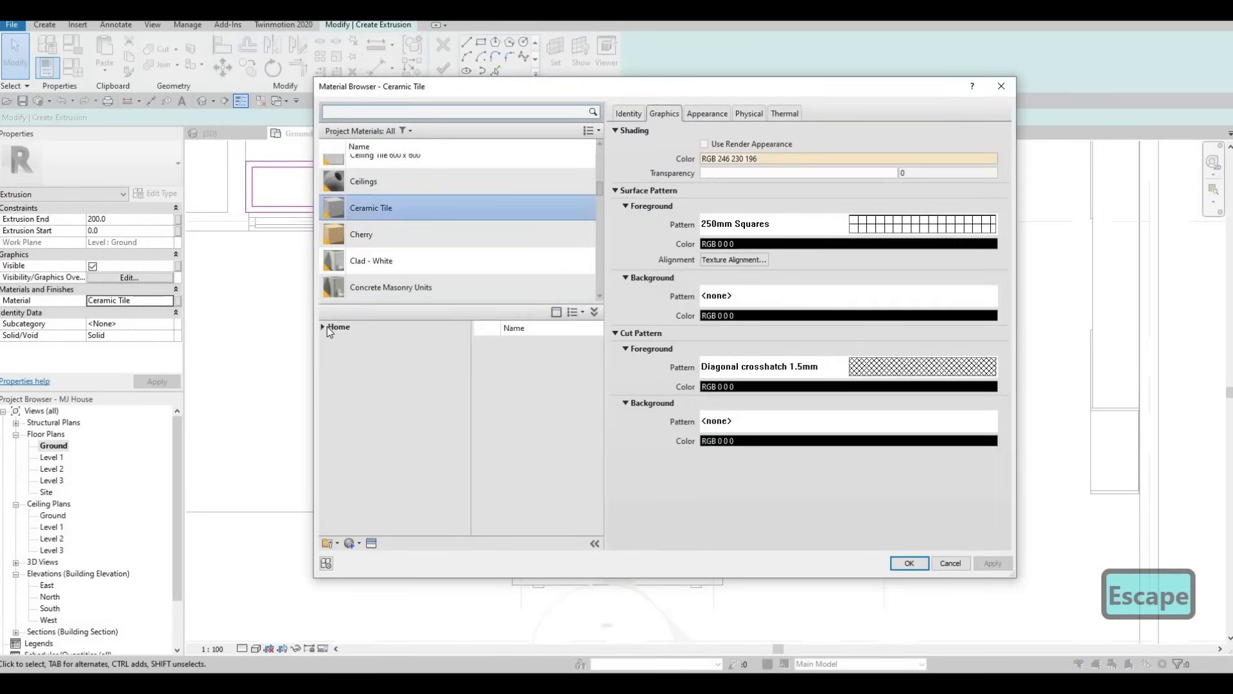
left_click(321, 327)
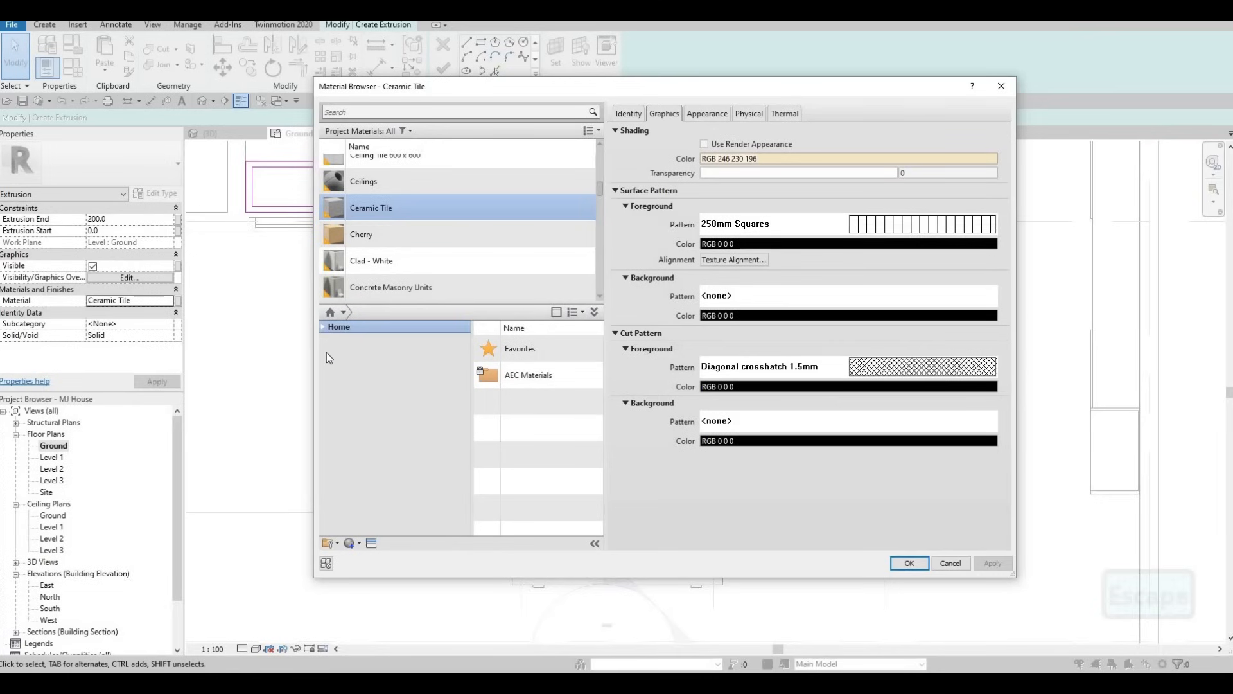
left_click(328, 351)
scroll(364, 464, "down", 1)
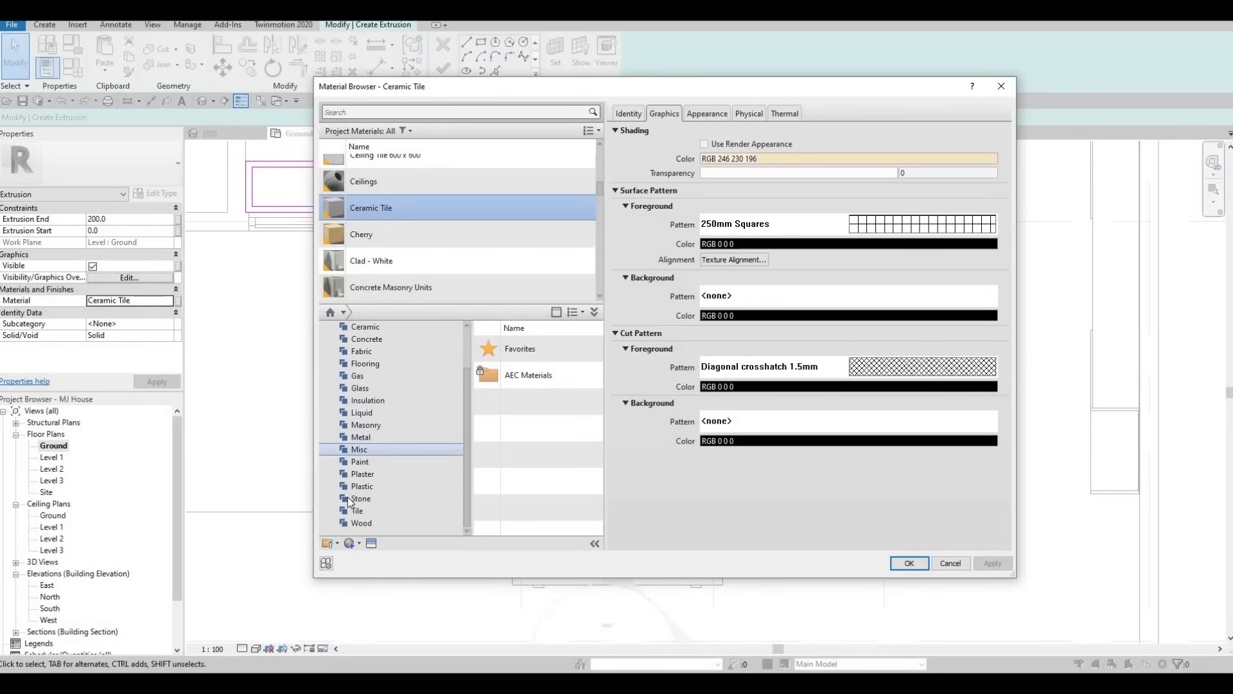
left_click(361, 498)
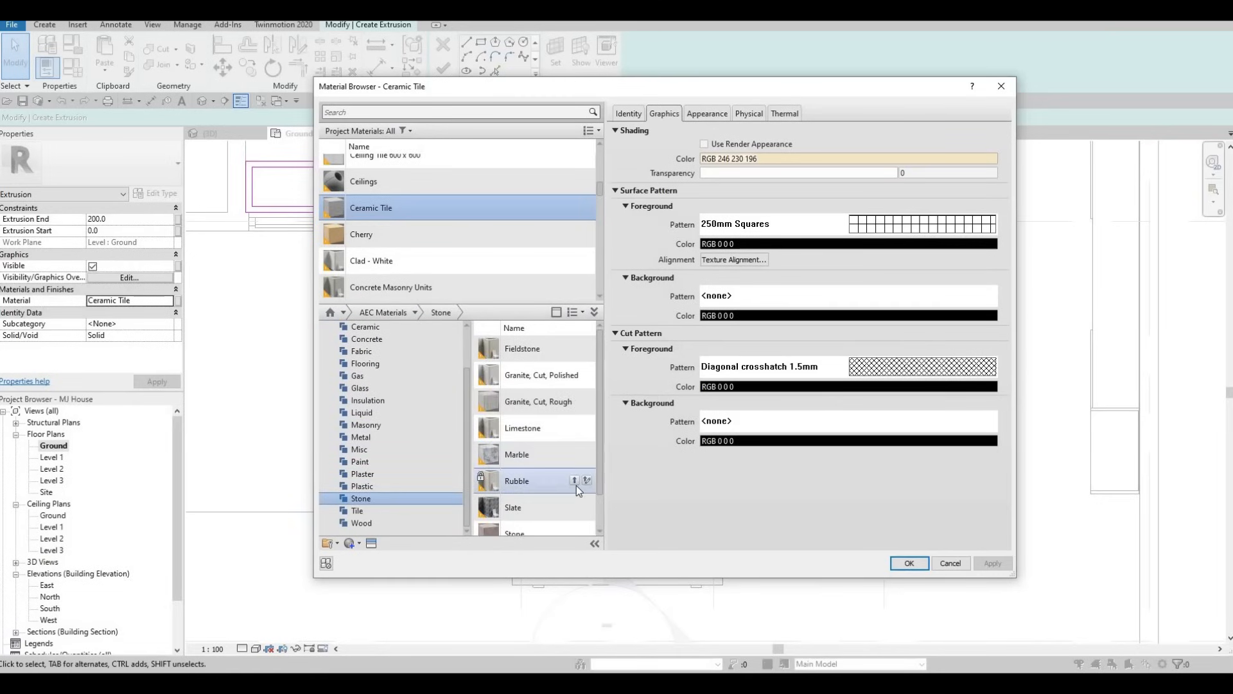
left_click(573, 480)
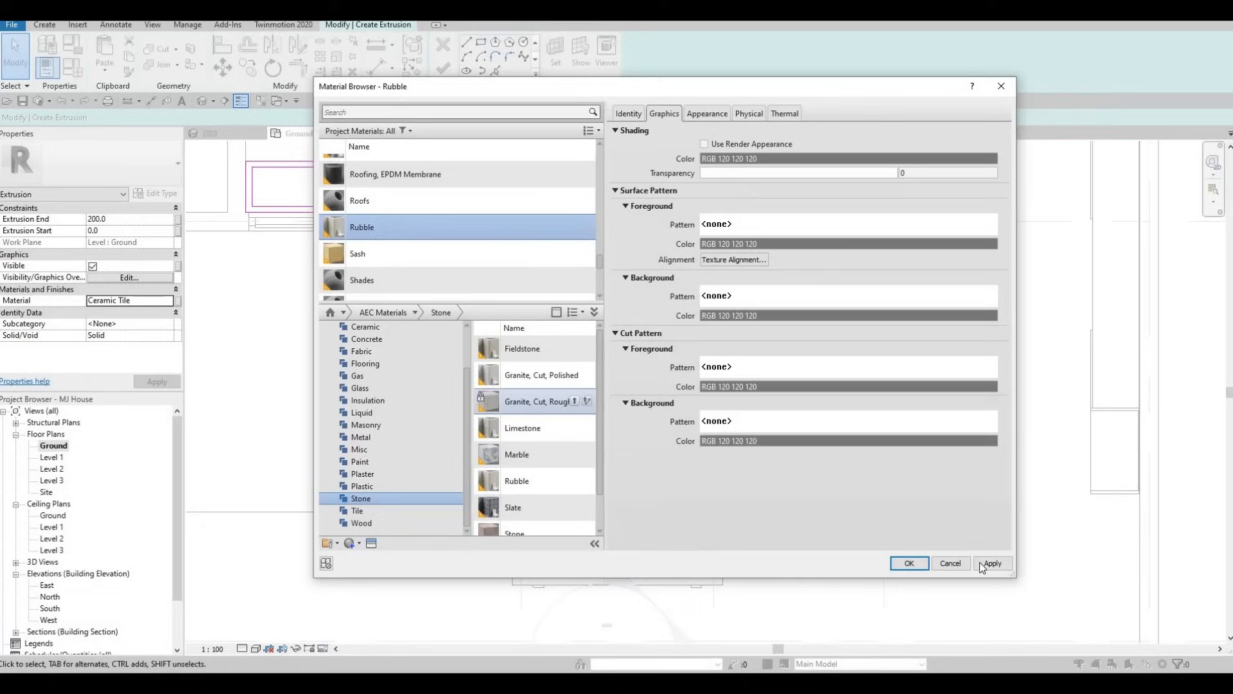
left_click(912, 564)
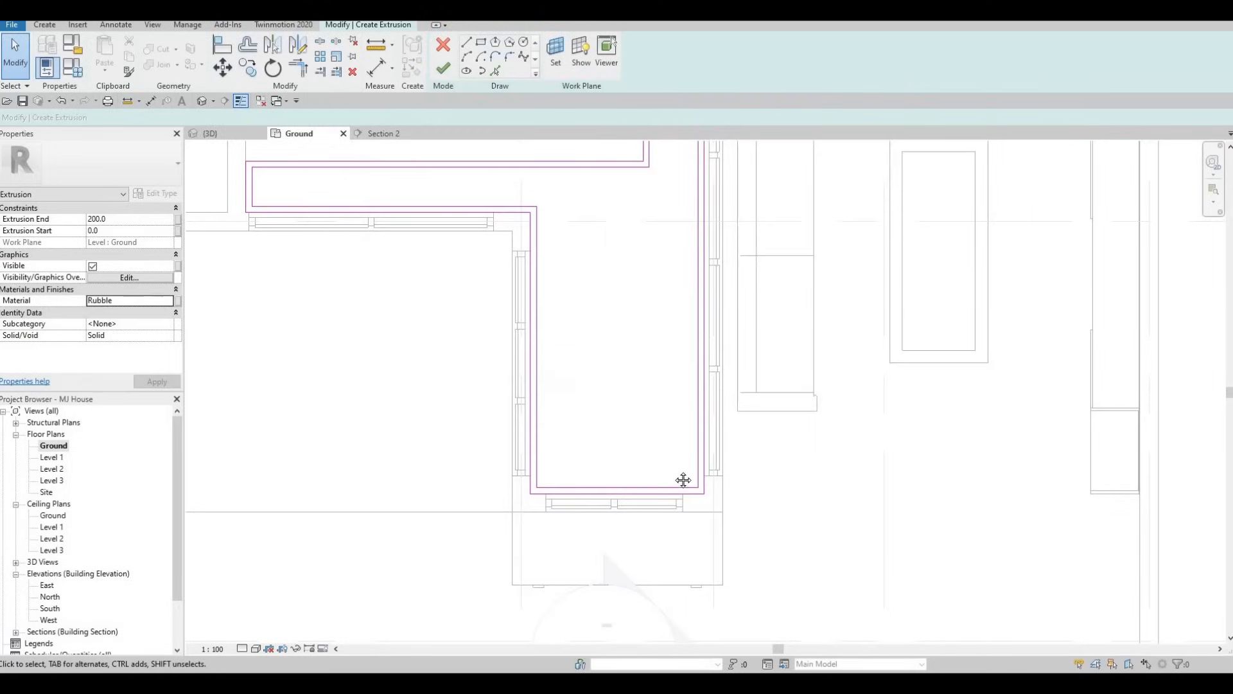
middle_click_drag(572, 322, 569, 406)
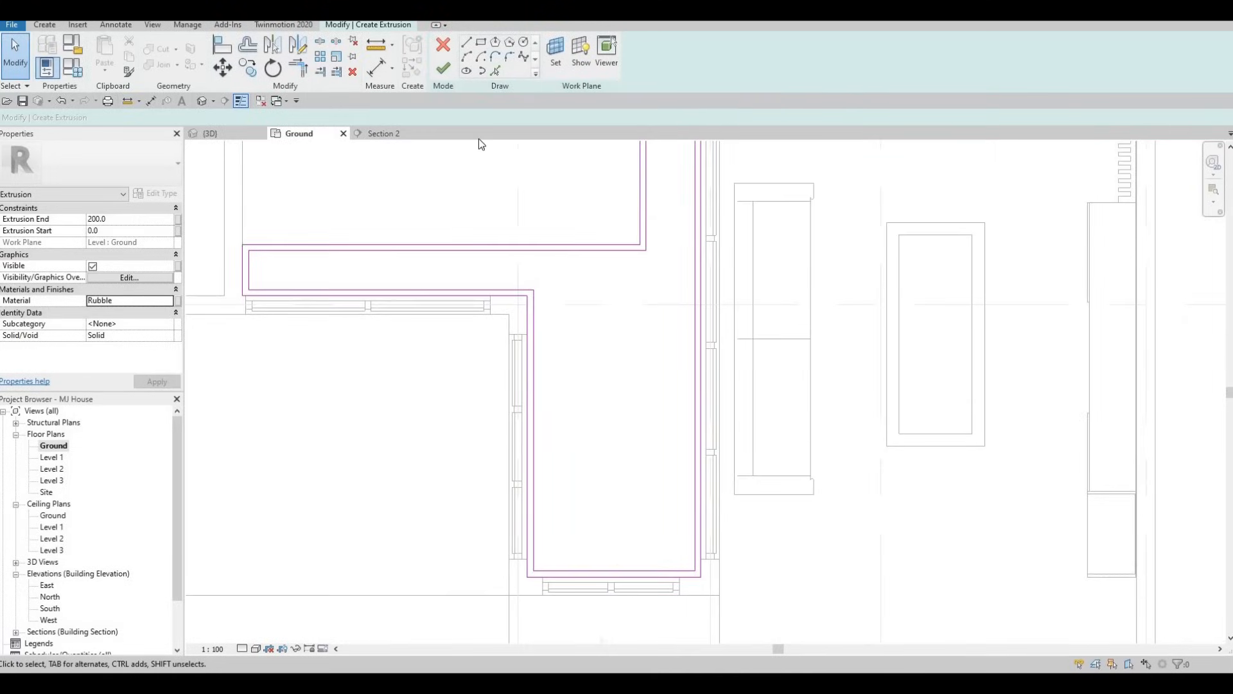
left_click(443, 67)
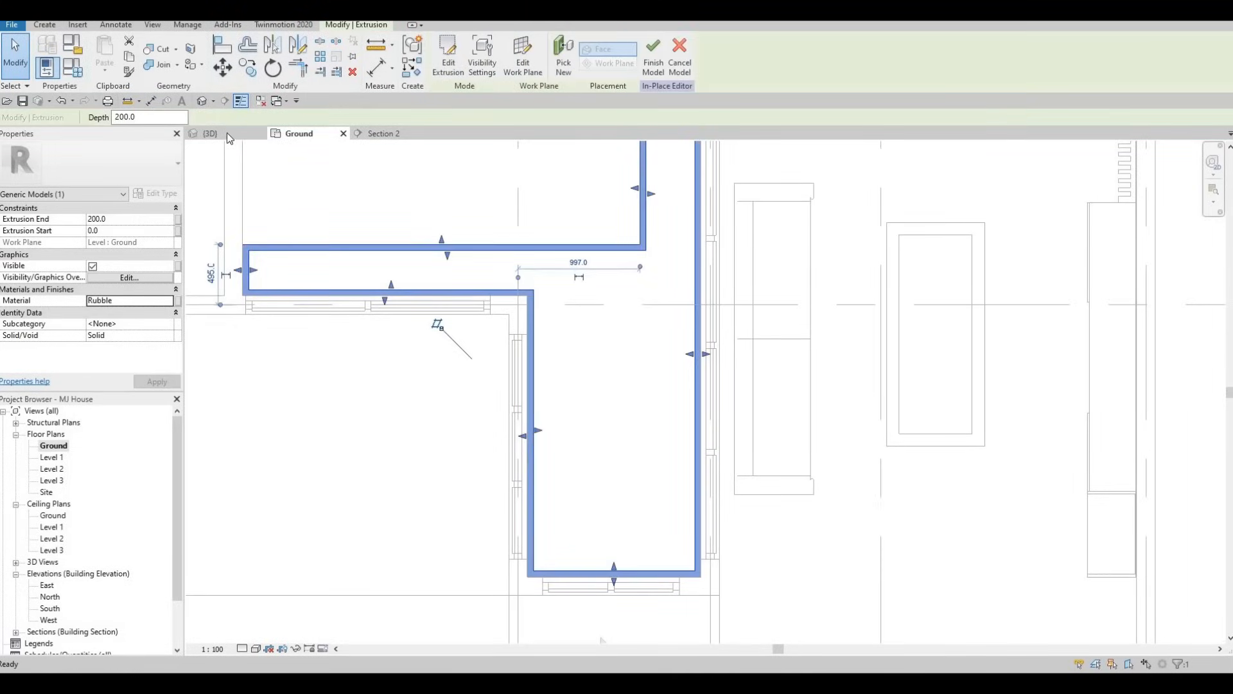
In the 3D view, raise the top of the border extrusion to 650 mm, close to the window sill
key("ctrl+Tab")
middle_click_drag(607, 362, 502, 376, "shift")
scroll(502, 233, "up", 2)
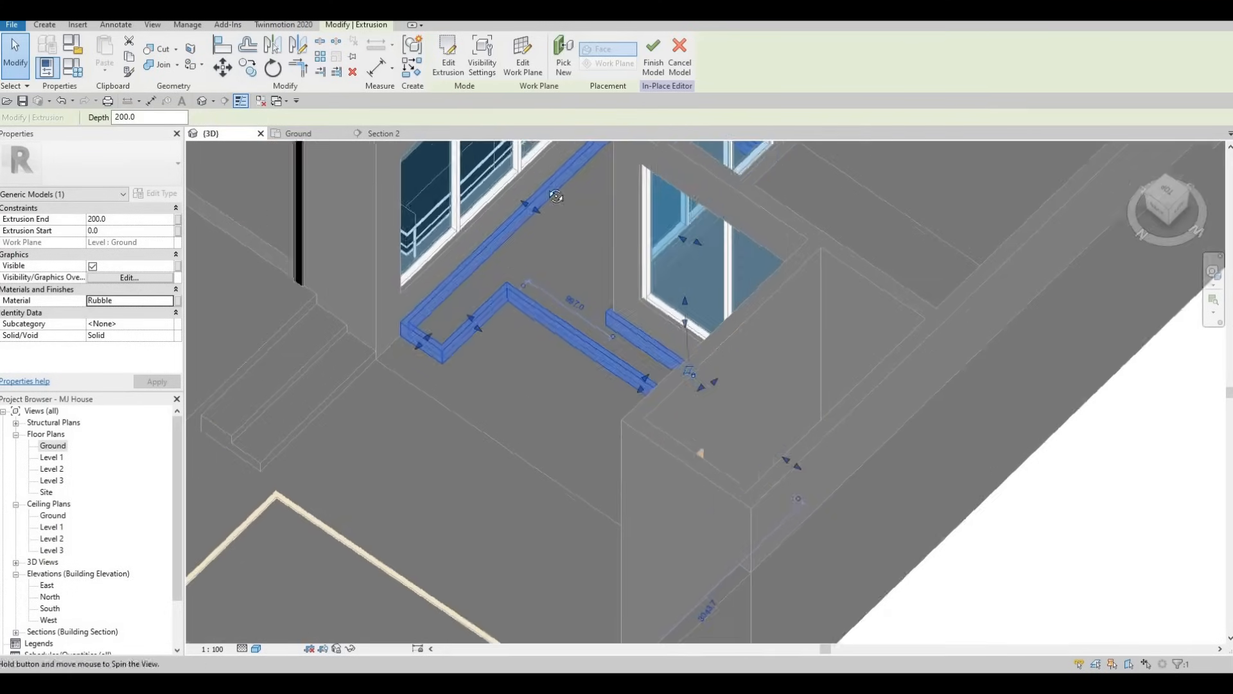
middle_click_drag(550, 192, 614, 260, "shift")
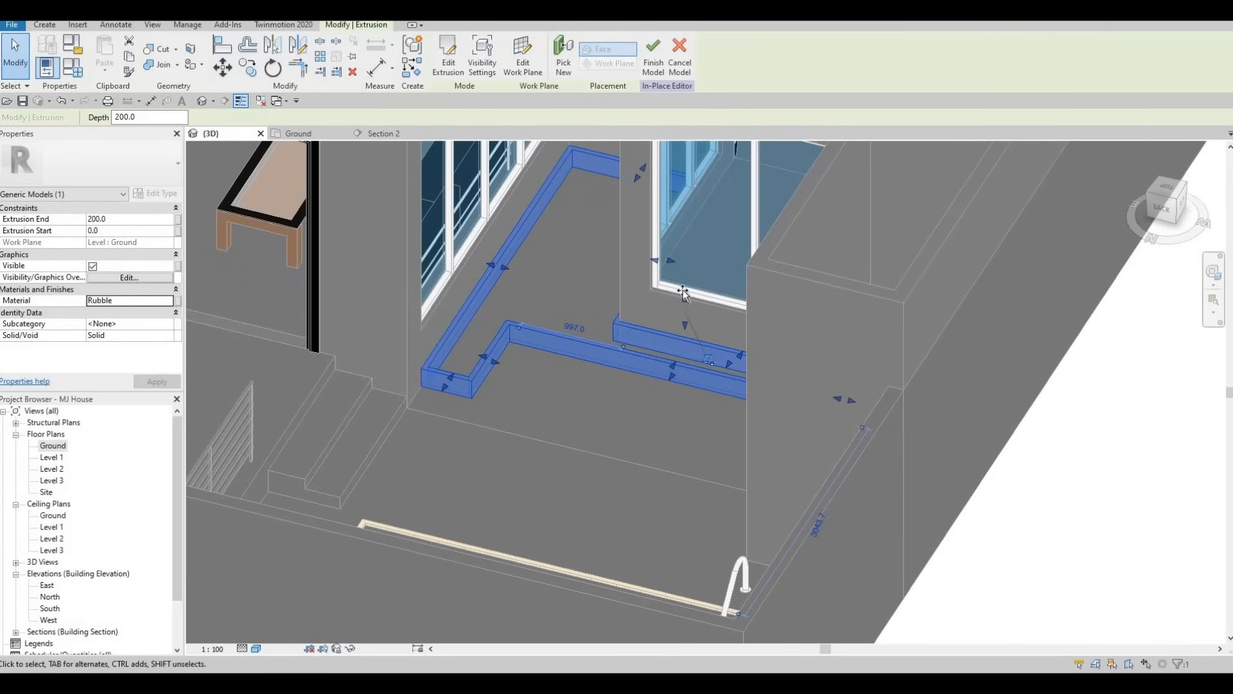
mouse_move(683, 296)
left_mouse_down()
mouse_move(673, 264)
mouse_move(678, 287)
left_mouse_up()
scroll(678, 289, "up", 3)
scroll(680, 304, "up", 3)
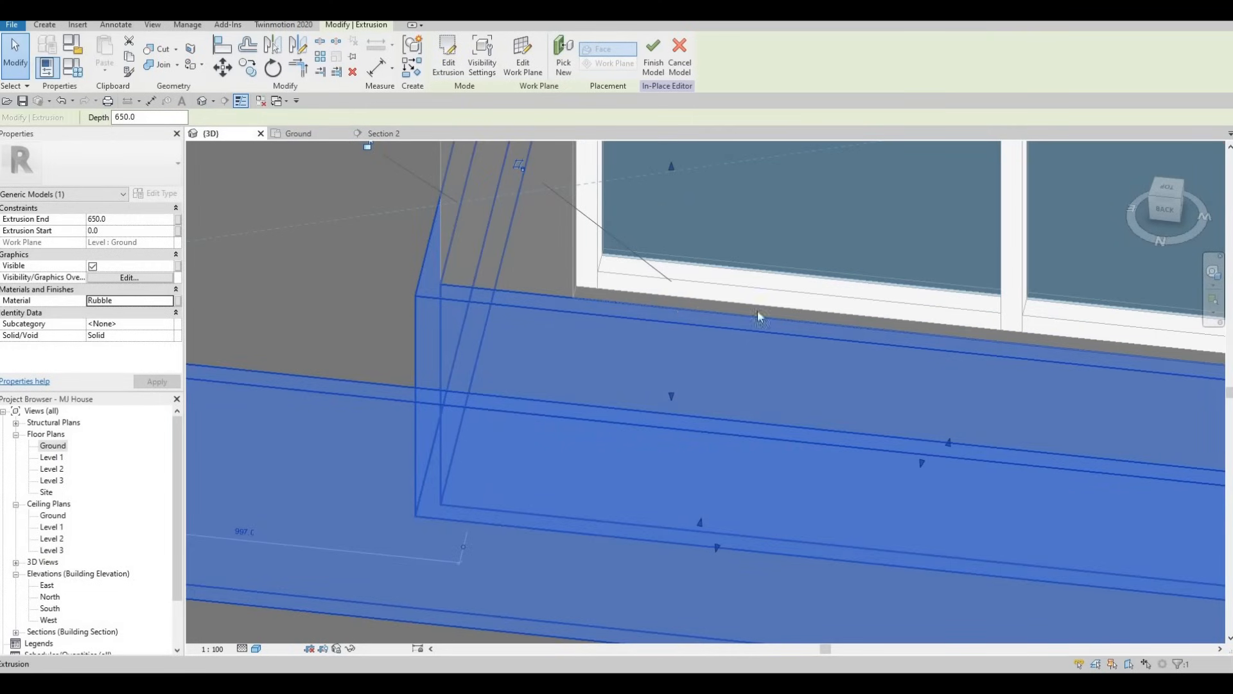
Examine the raised border from several angles in 3D, checking its height against the windows and surrounding walls
scroll(758, 315, "down", 4)
scroll(674, 315, "up", 4)
mouse_move(674, 317)
middle_mouse_down("shift")
mouse_move(658, 350)
mouse_move(668, 311)
mouse_move(626, 250)
mouse_move(551, 246)
middle_mouse_up("shift")
scroll(657, 352, "down", 3)
scroll(543, 325, "down", 1)
middle_click_drag(543, 325, 602, 405)
scroll(544, 370, "down", 3)
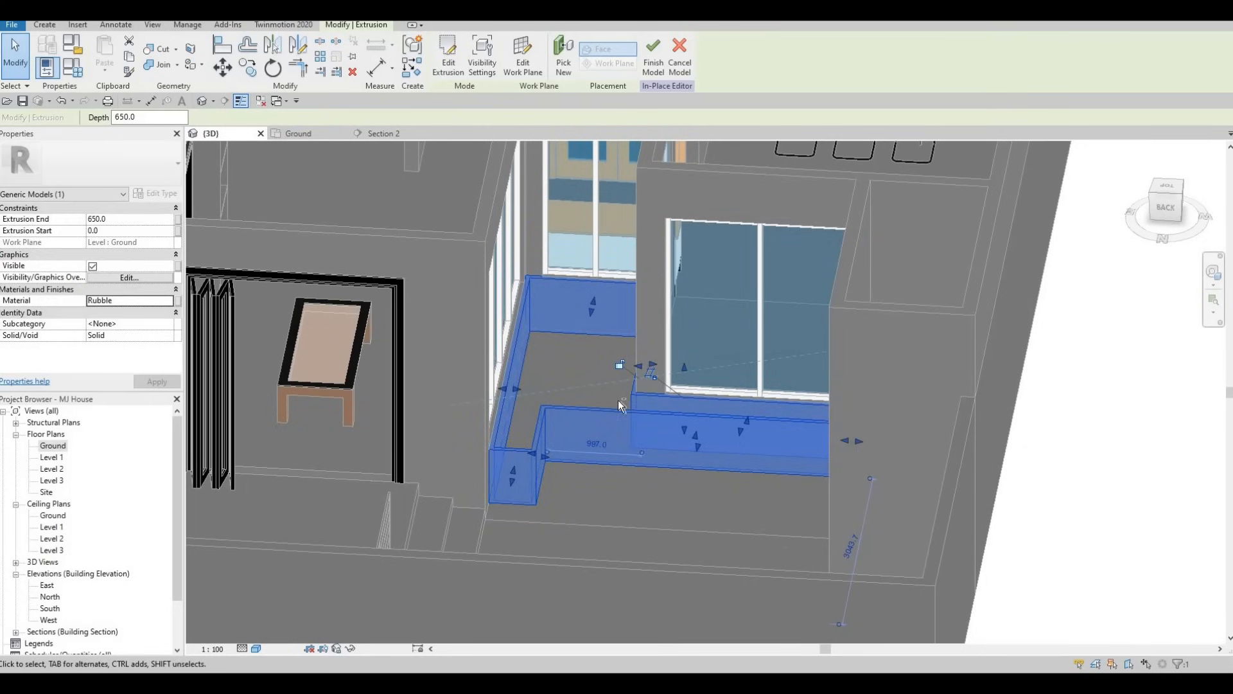
middle_click_drag(620, 404, 926, 440, "shift")
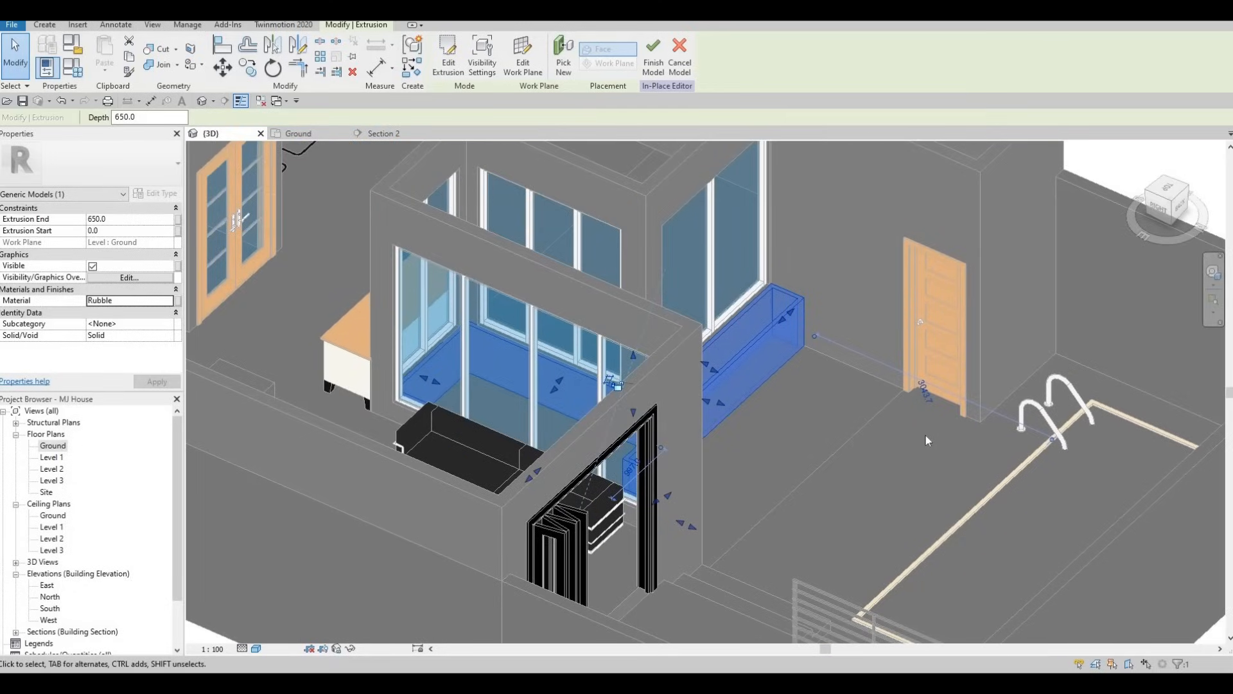
middle_click_drag(722, 486, 616, 418, "shift")
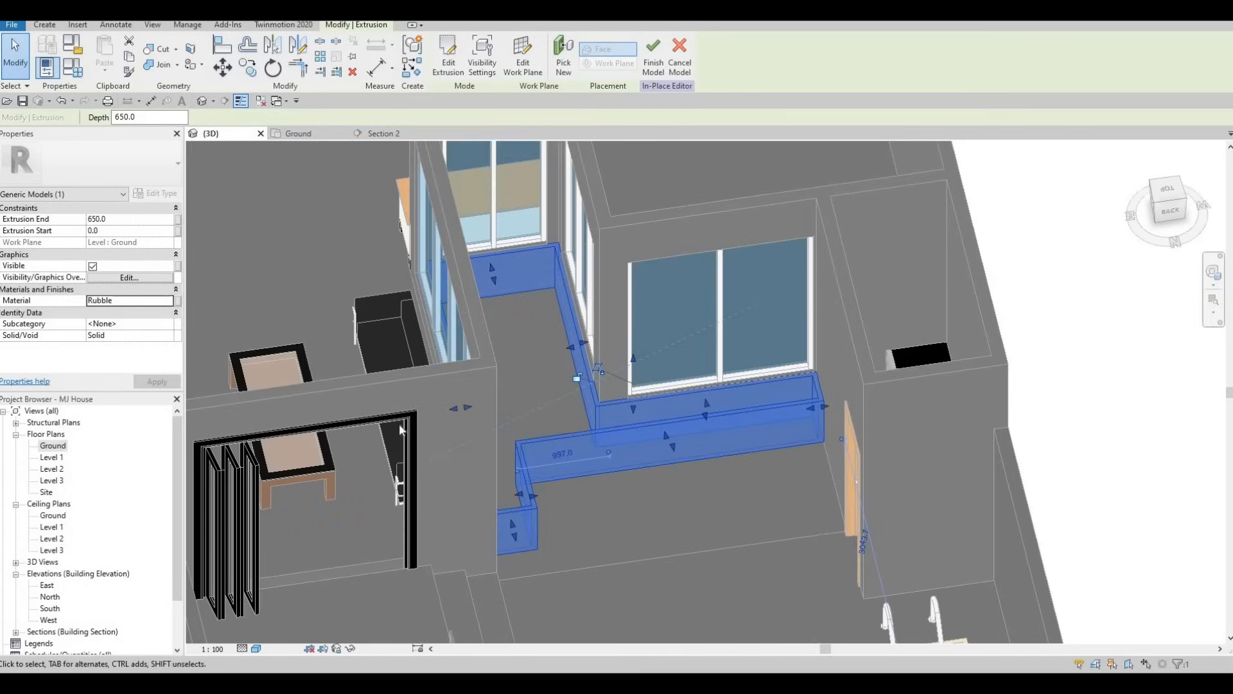
In the Ground floor plan, start a second extrusion and pick the border's inner edges around the horizontal strip and the adjoining vertical glazed wall
double_click(51, 445)
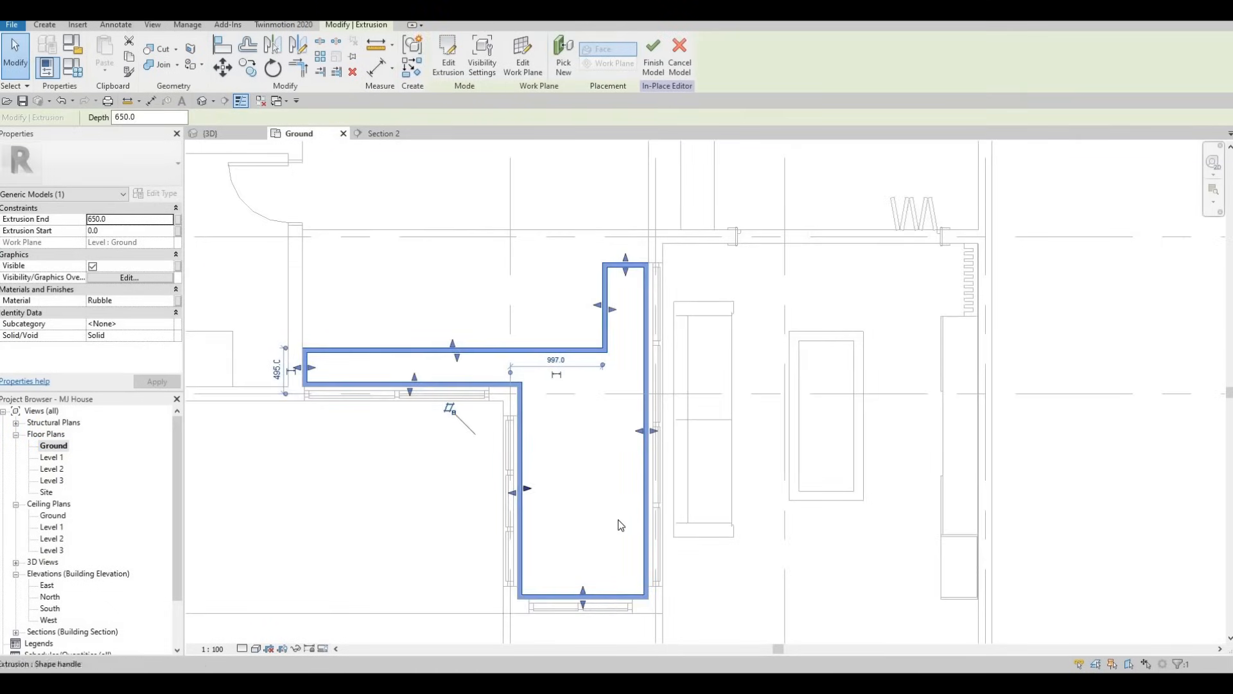
middle_click_drag(601, 532, 601, 518)
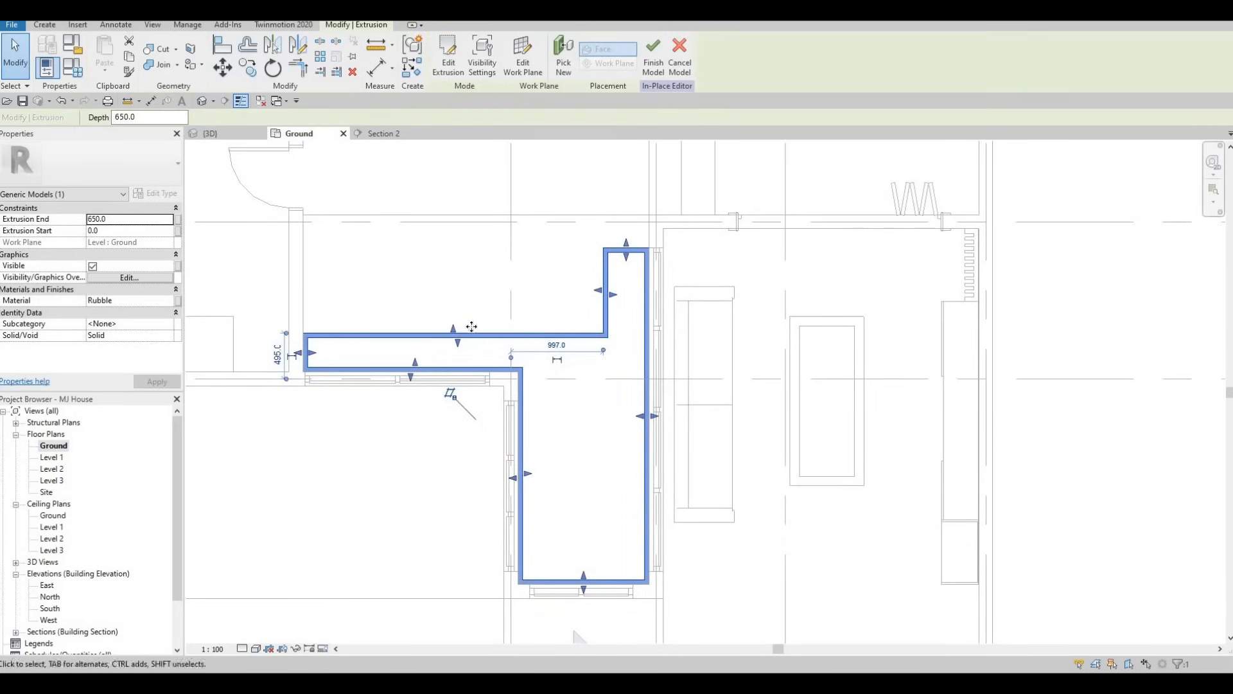
double_click(486, 335)
middle_click_drag(379, 353, 381, 398)
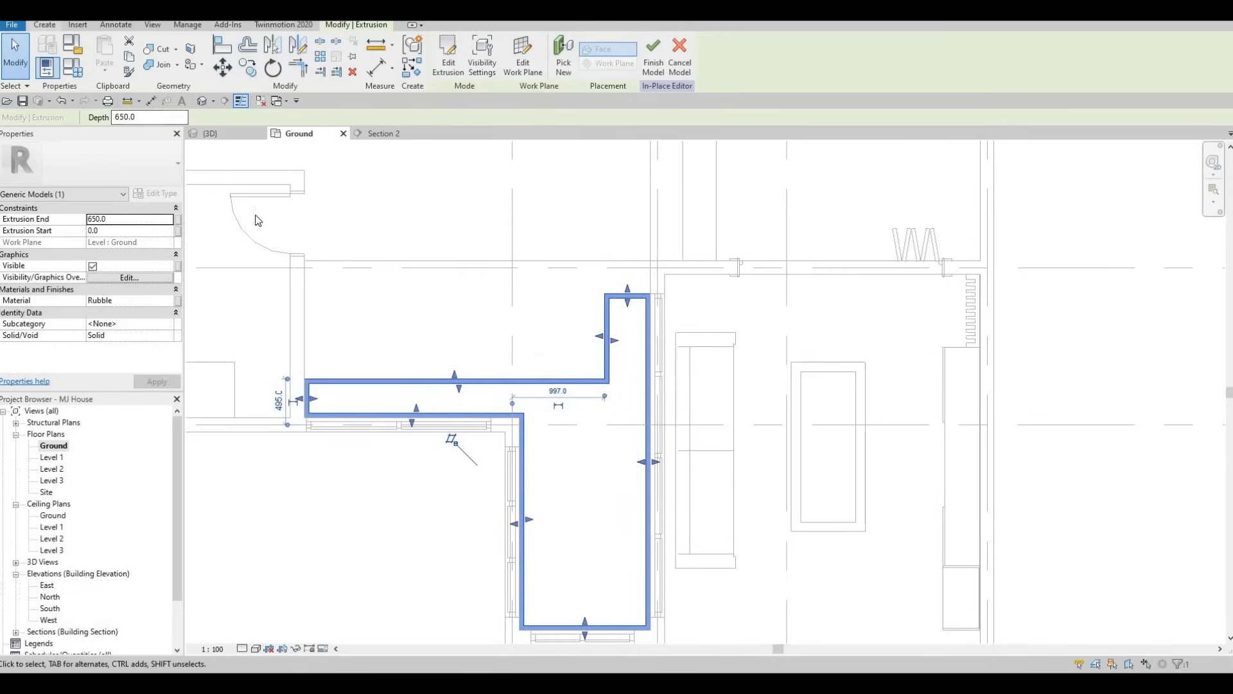
key("Escape")
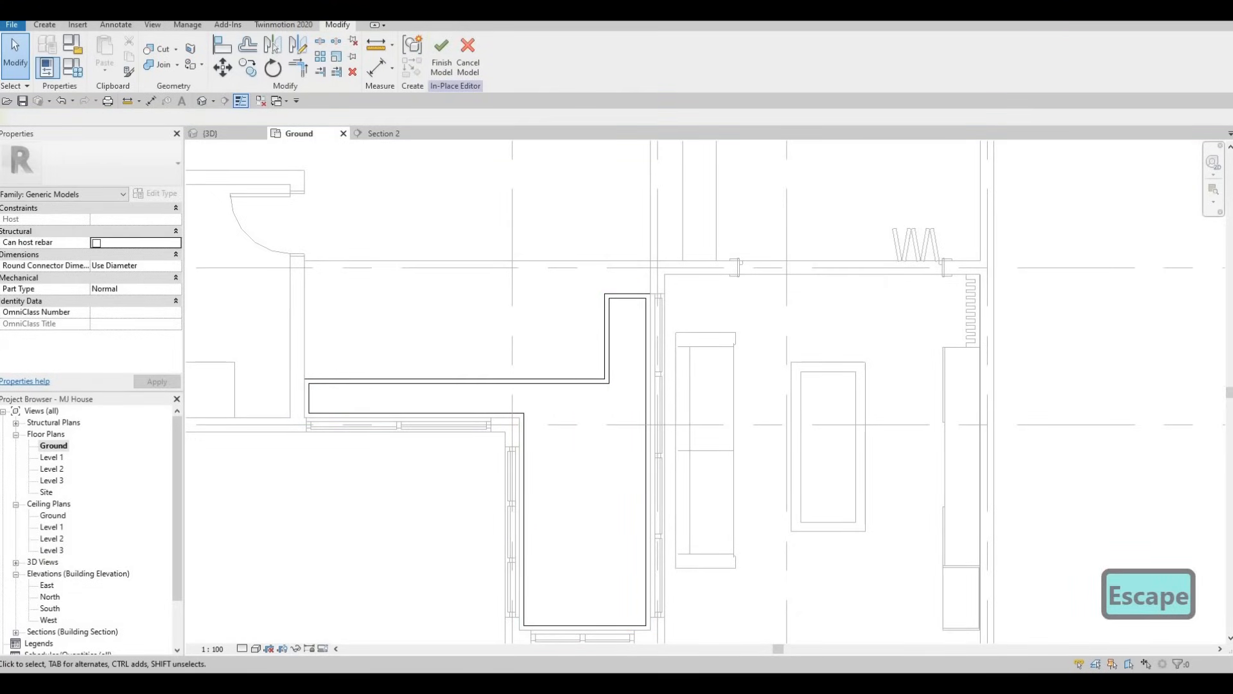
left_click(44, 24)
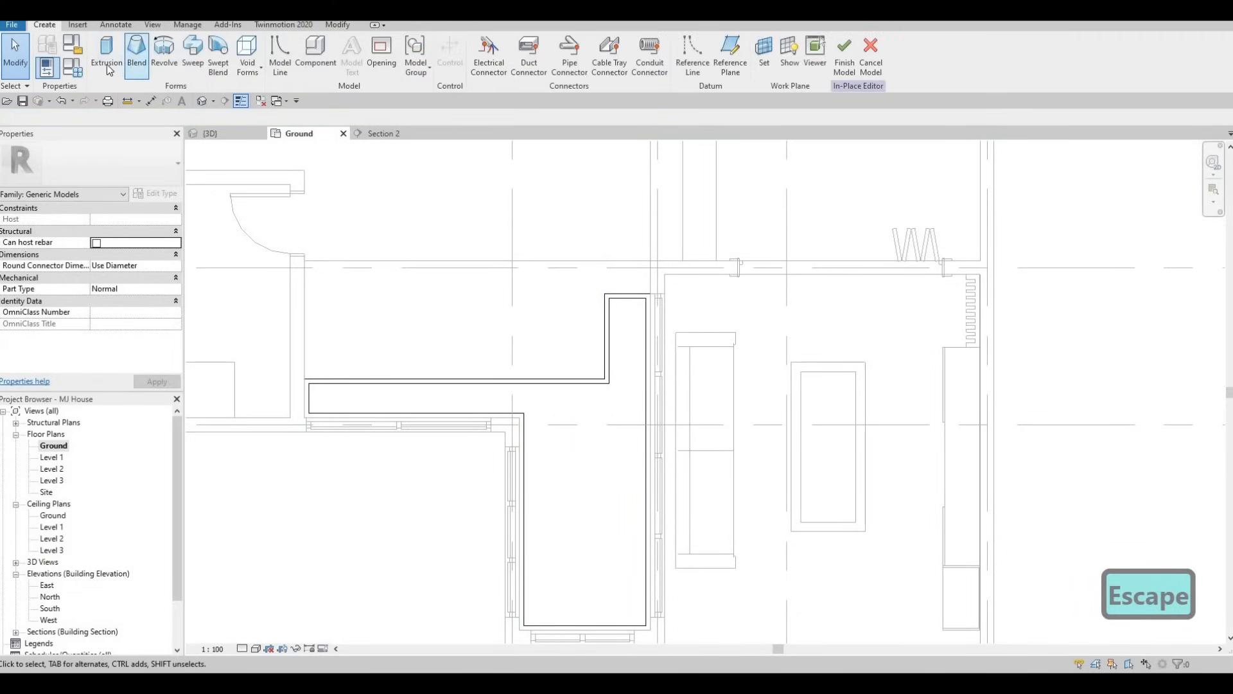
left_click(106, 58)
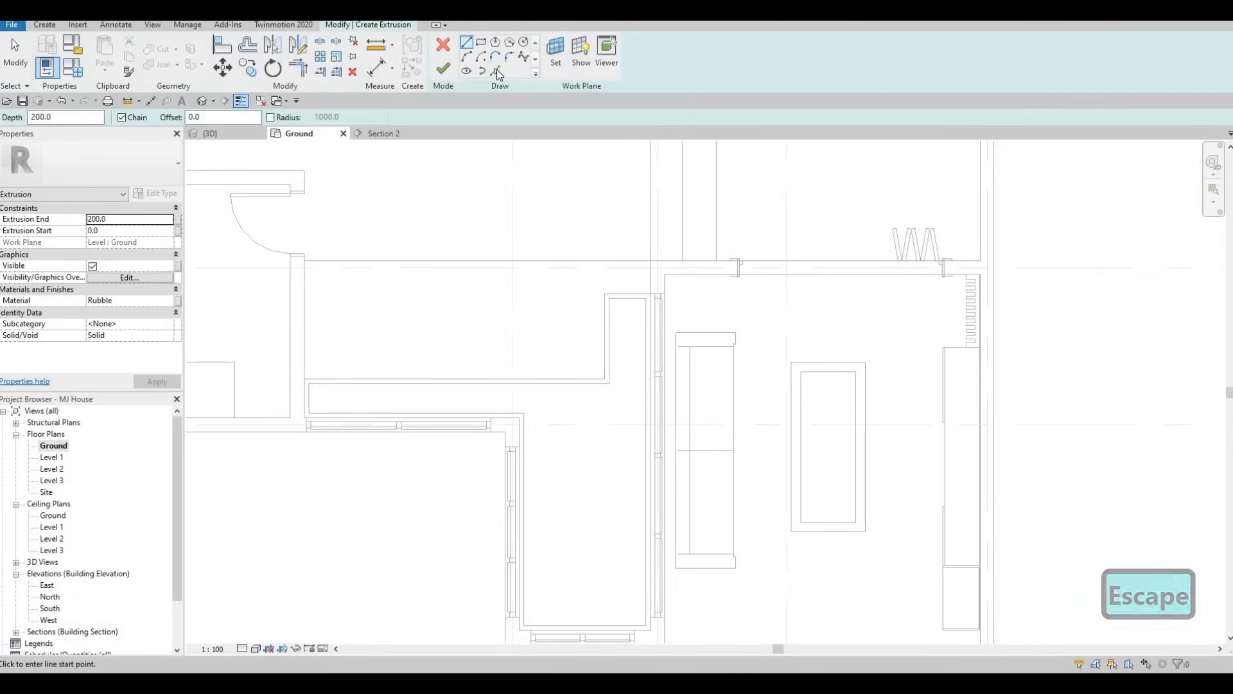
left_click(496, 70)
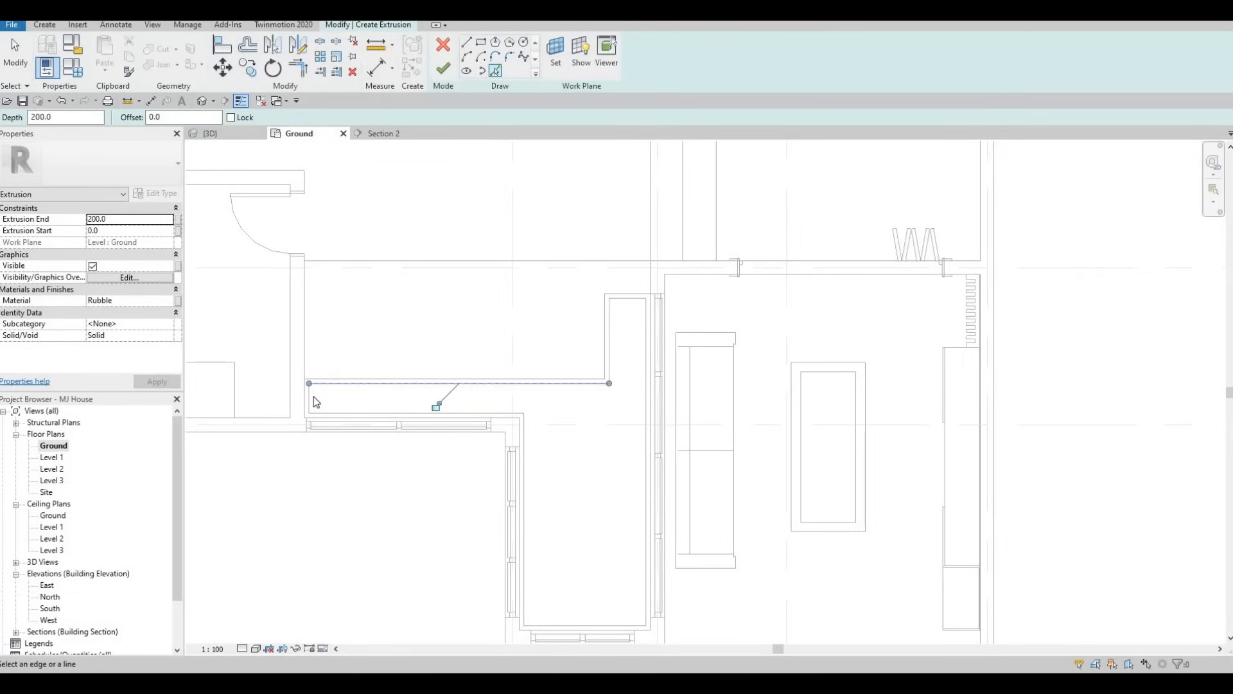
left_click(333, 410)
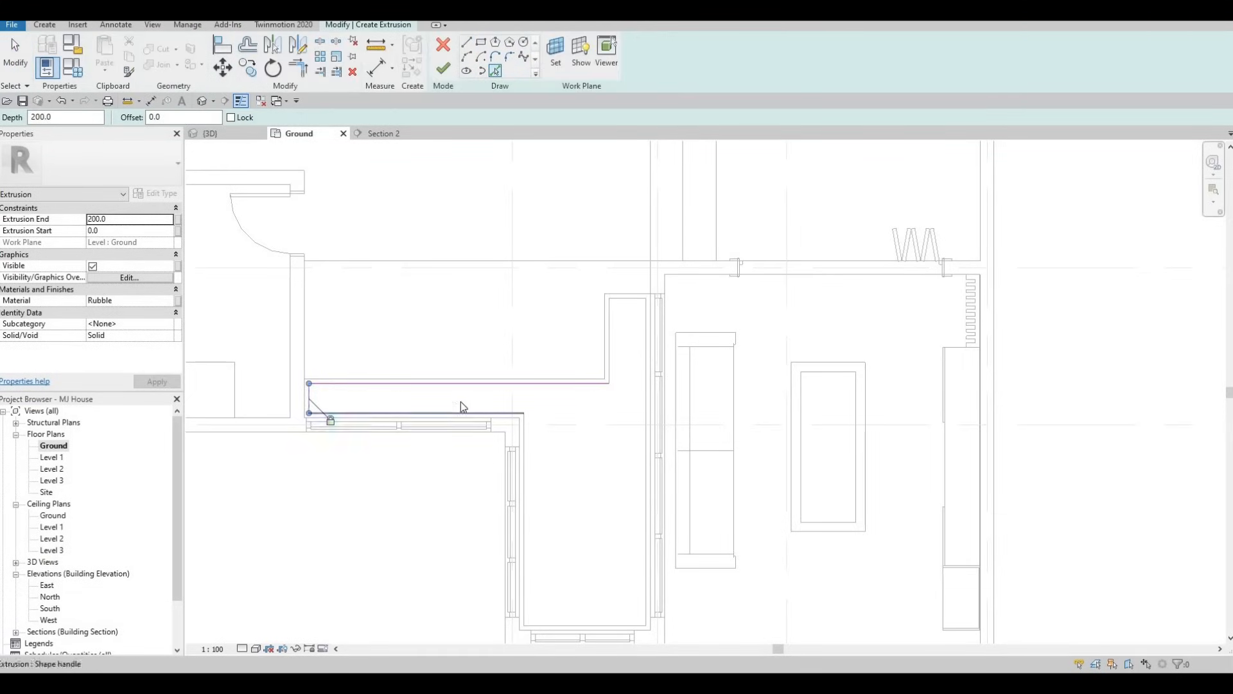
left_click(521, 425)
left_click(523, 434)
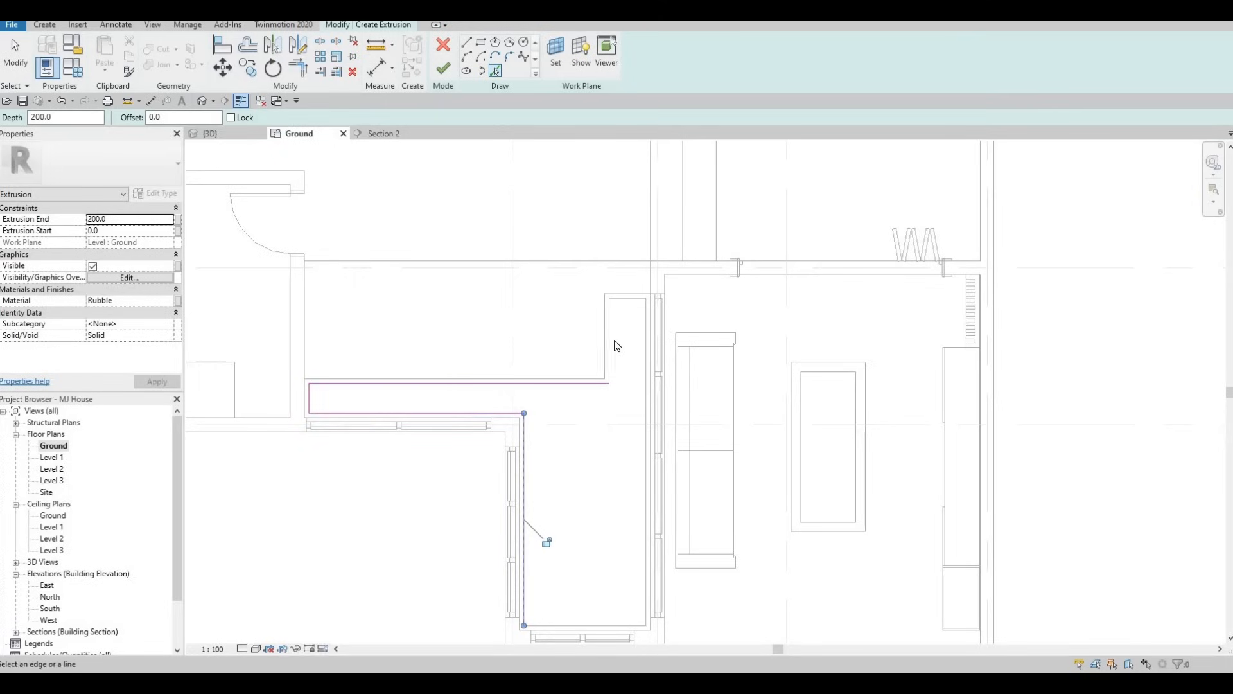
Pick the border's inner edges around the upper arm, along the living-room glazed wall and at the lower end
left_click(611, 313)
left_click(632, 302)
left_click(644, 319)
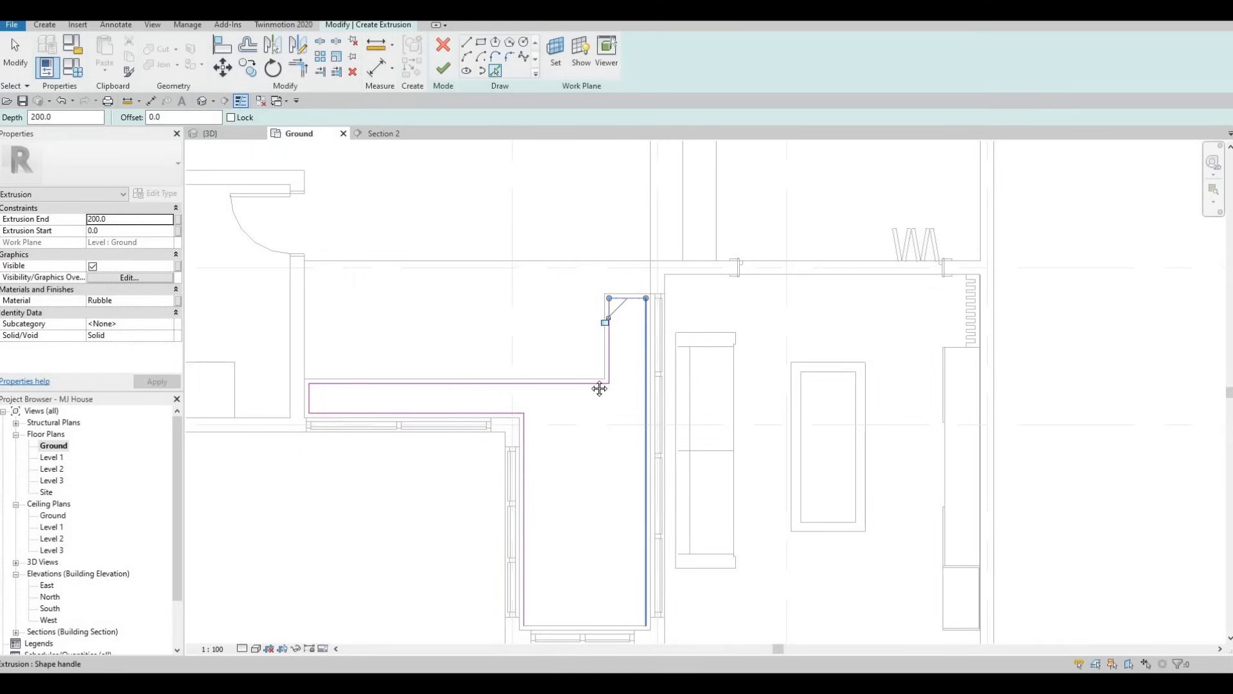
middle_click_drag(561, 619, 535, 477)
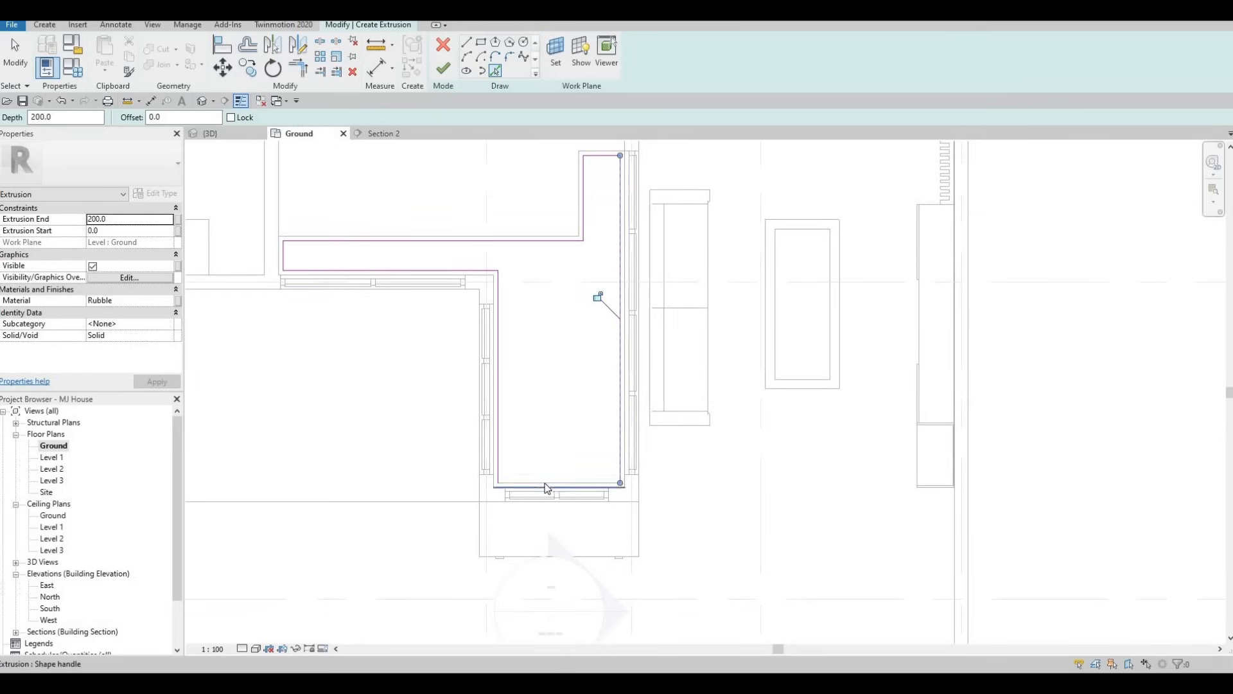
Delete the stray sketch line on the border's outer edge at the lower end
key("Escape")
left_click(535, 490)
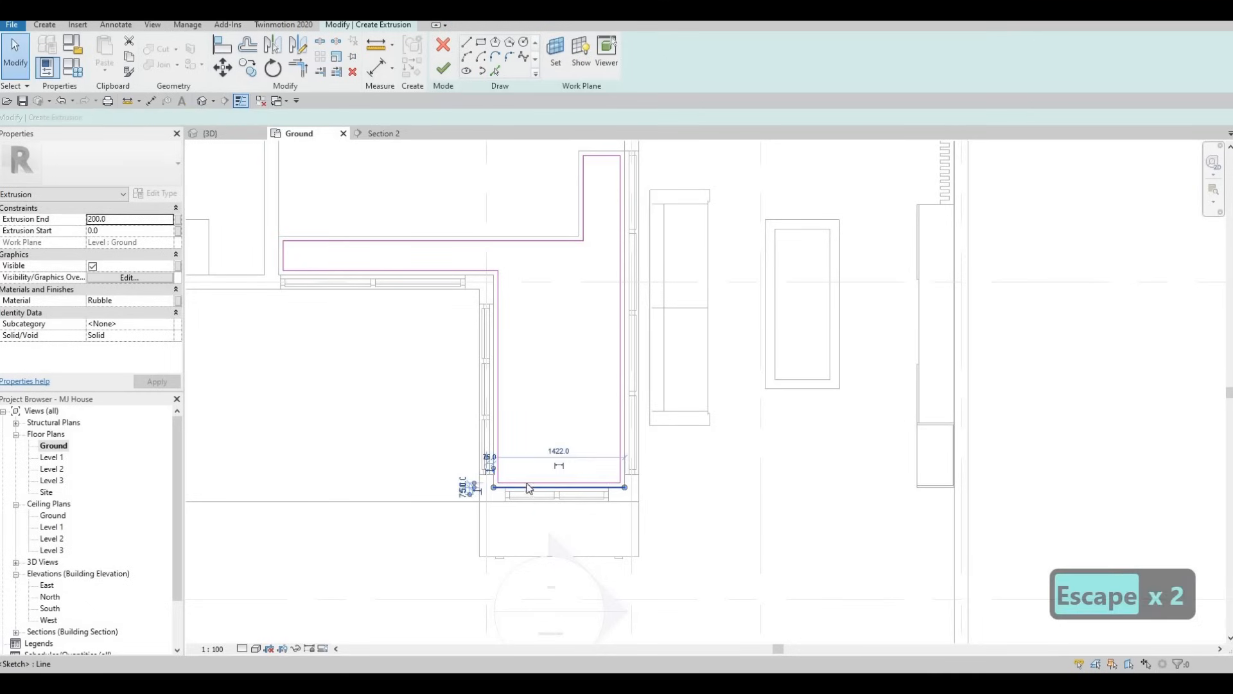
key("Delete")
key("Escape")
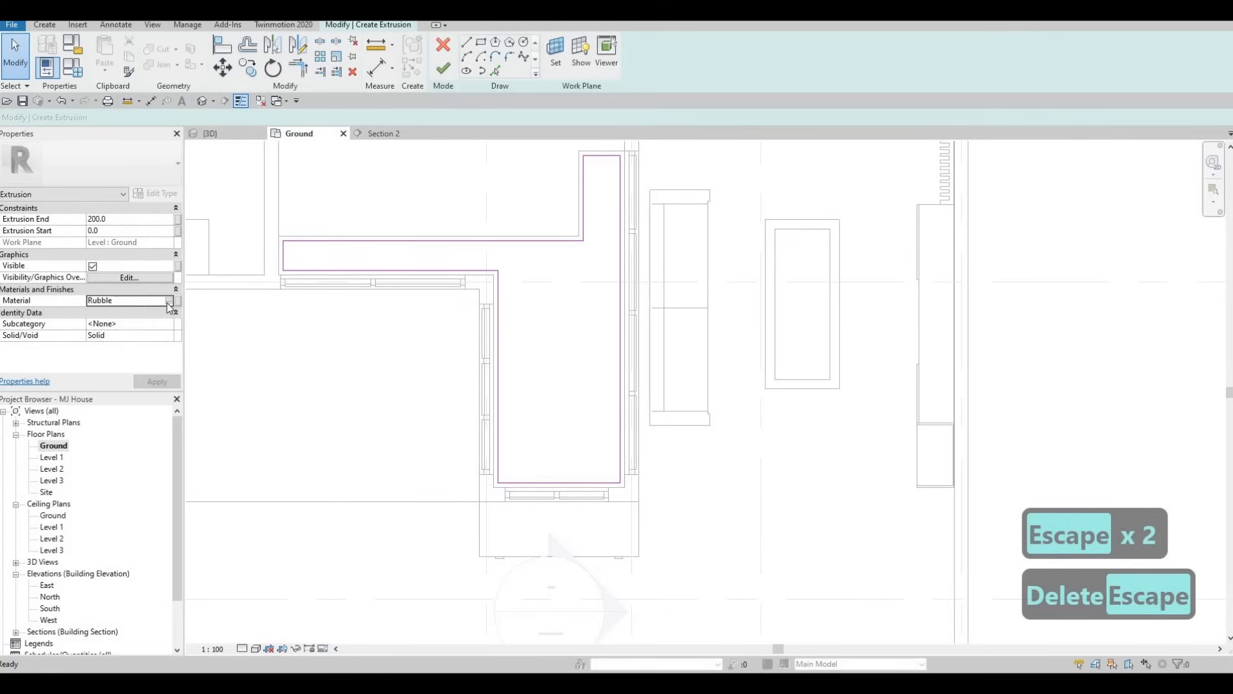
Assign the Earth material to the infill inside the border and finish the extrusion with a 200 mm depth
left_click(169, 305)
left_click(168, 301)
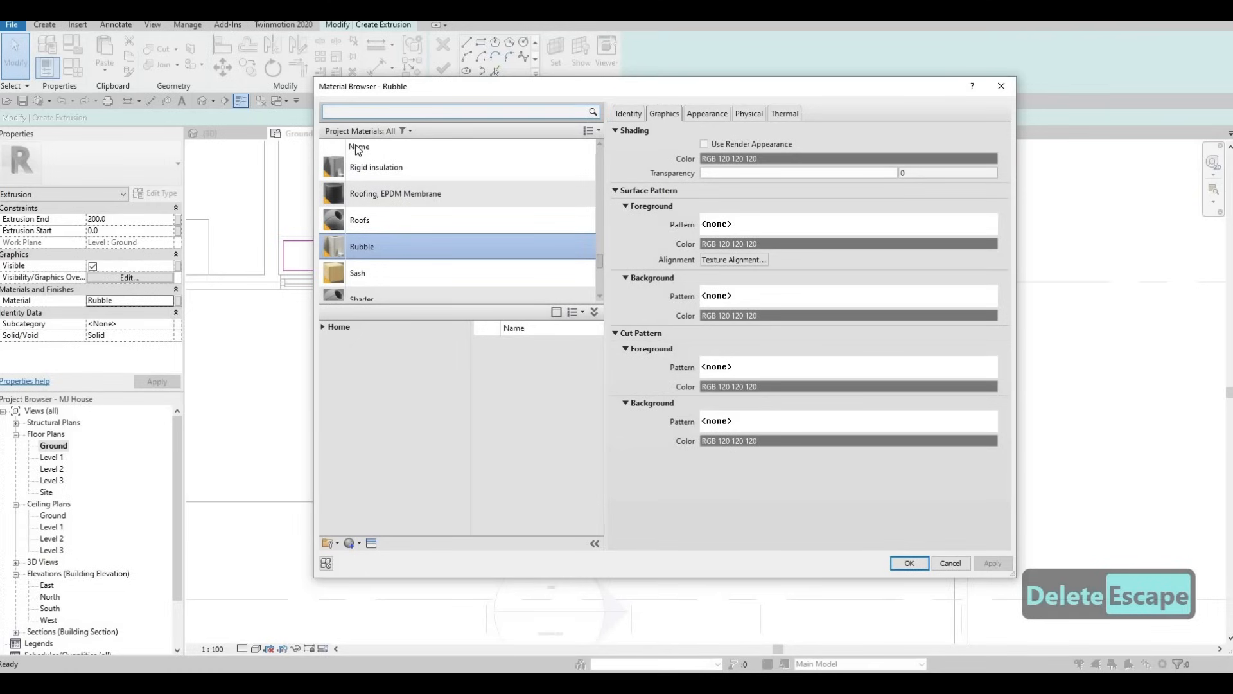
type("ear")
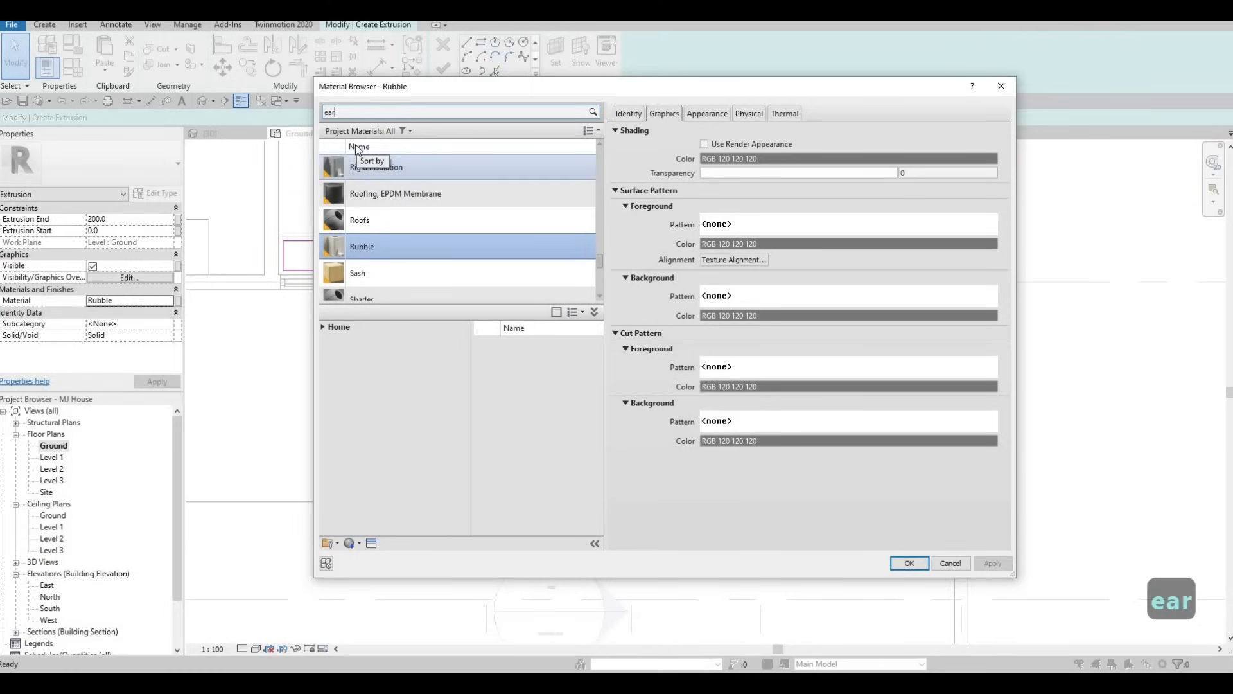
left_click(517, 265)
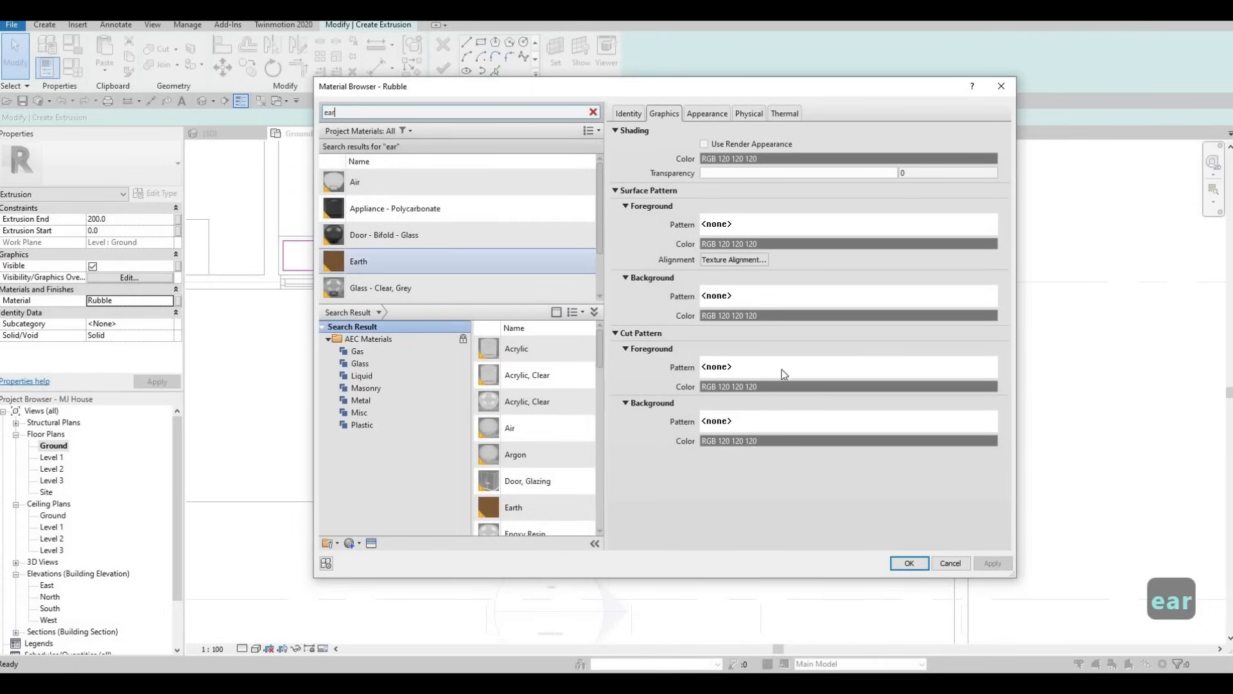
key("Return")
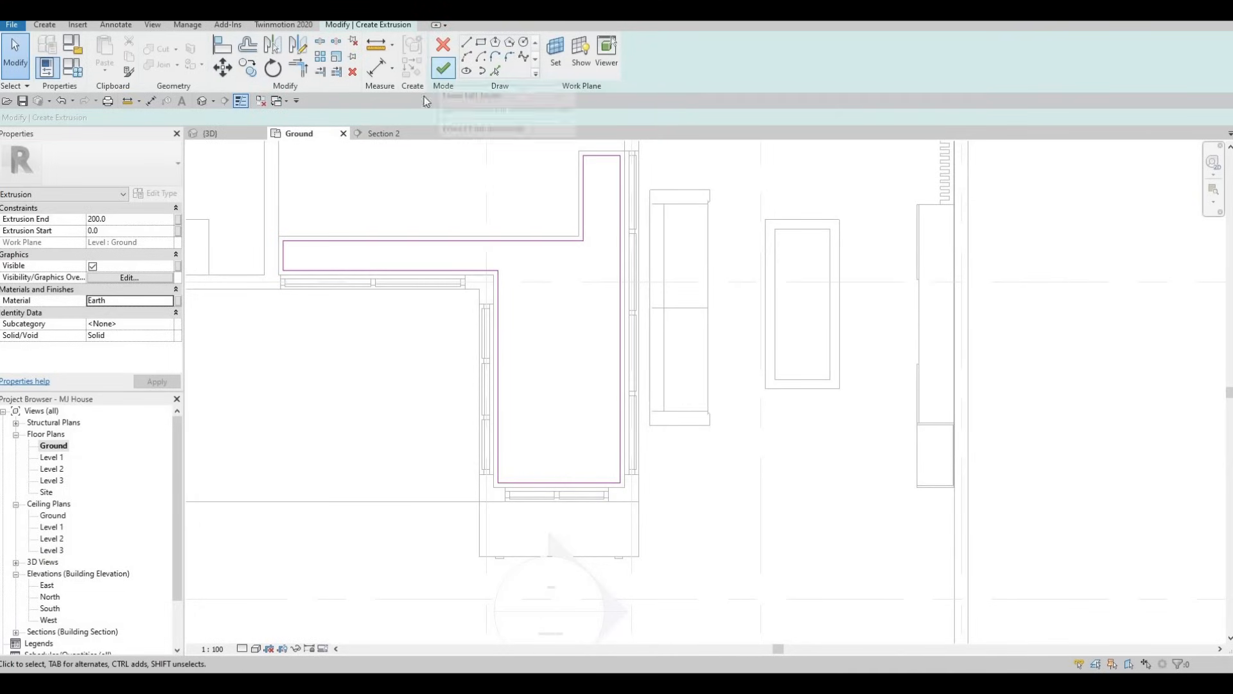
left_click(439, 72)
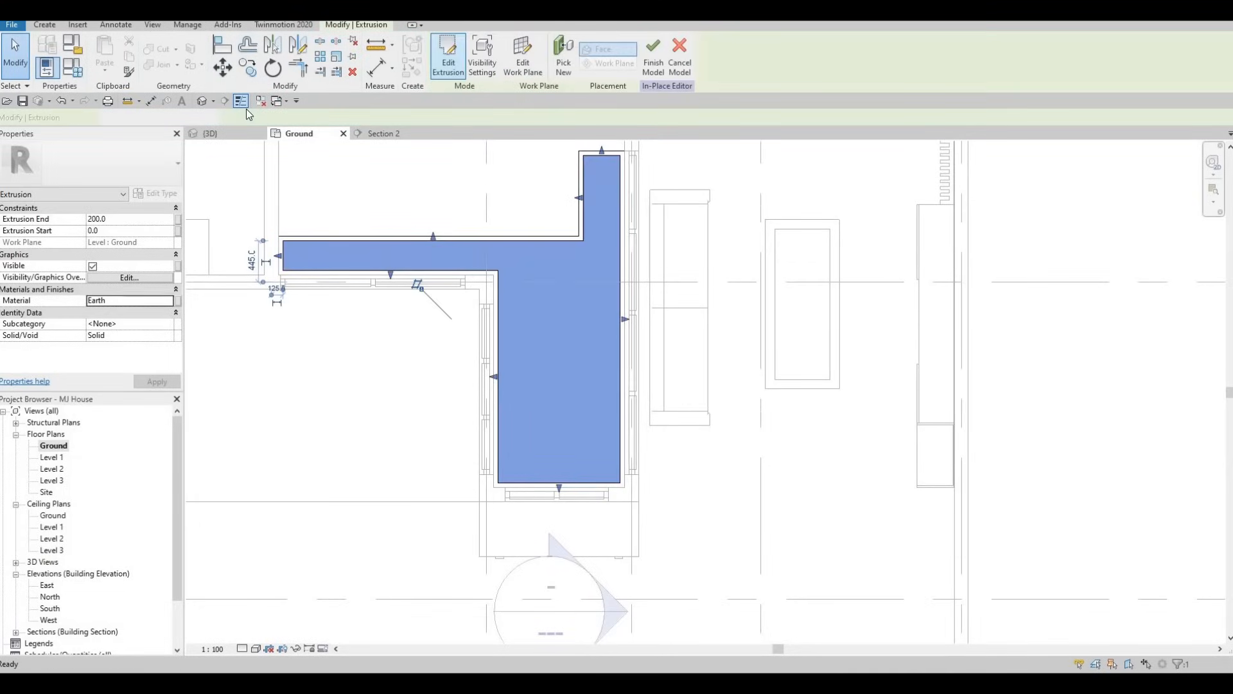
In the 3D view, raise the top of the Earth infill to about 609.5 mm, just below the border's rim
left_click(225, 134)
middle_click_drag(388, 252, 633, 385, "shift")
left_click_drag(627, 363, 642, 337)
scroll(642, 350, "up", 5)
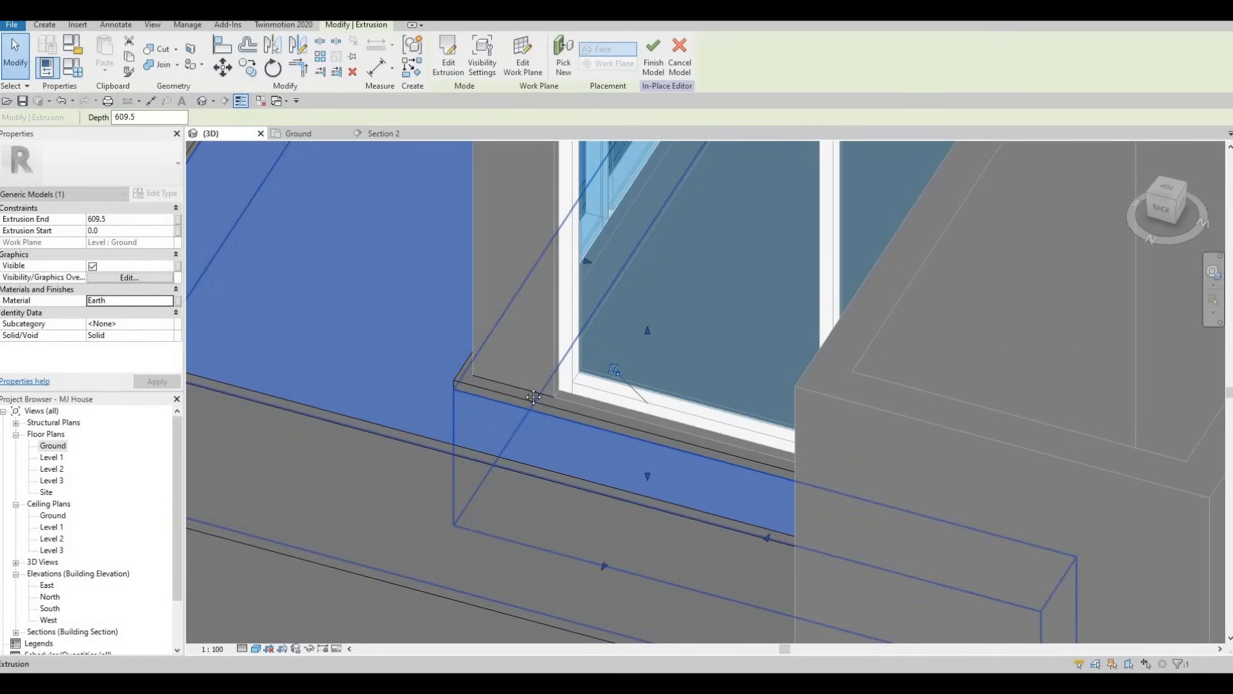
scroll(534, 418, "down", 3)
scroll(481, 367, "down", 1)
middle_click_drag(481, 367, 508, 422)
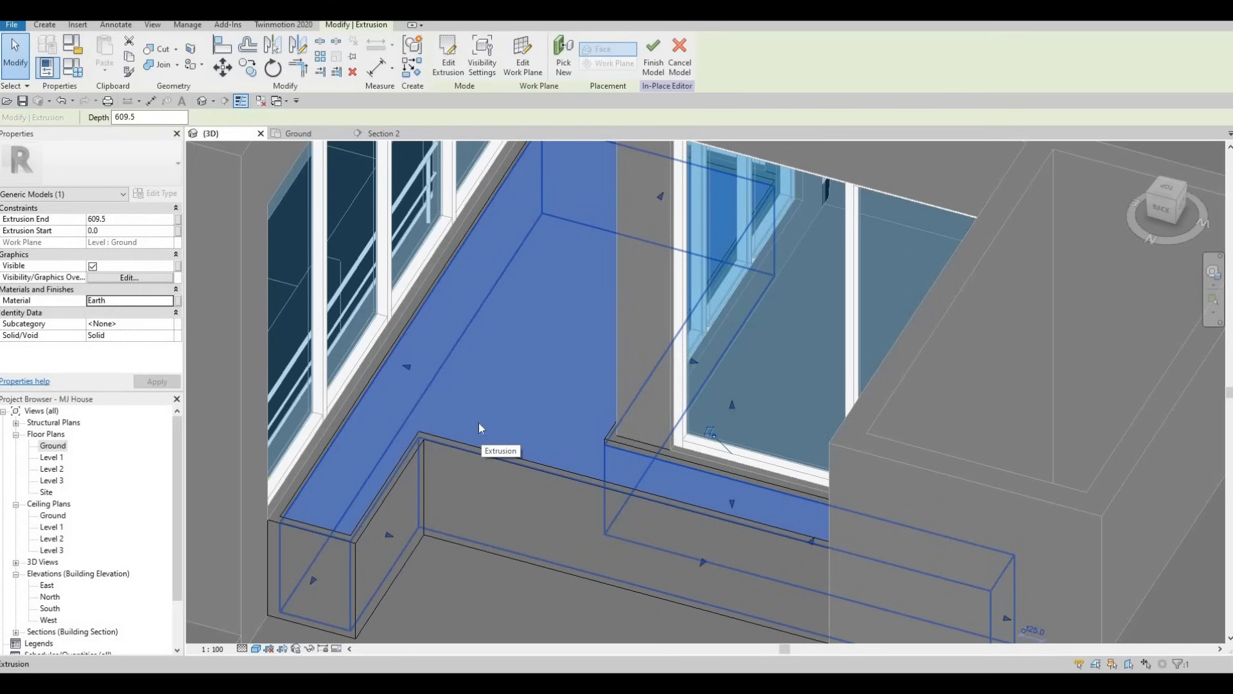
Deselect the Earth infill and finish the in-place planter model
key("Escape")
key("Escape")
key("Escape")
middle_click_drag(458, 370, 420, 326, "shift")
left_click(442, 52)
middle_click_drag(648, 321, 738, 302, "shift")
scroll(610, 317, "down", 2)
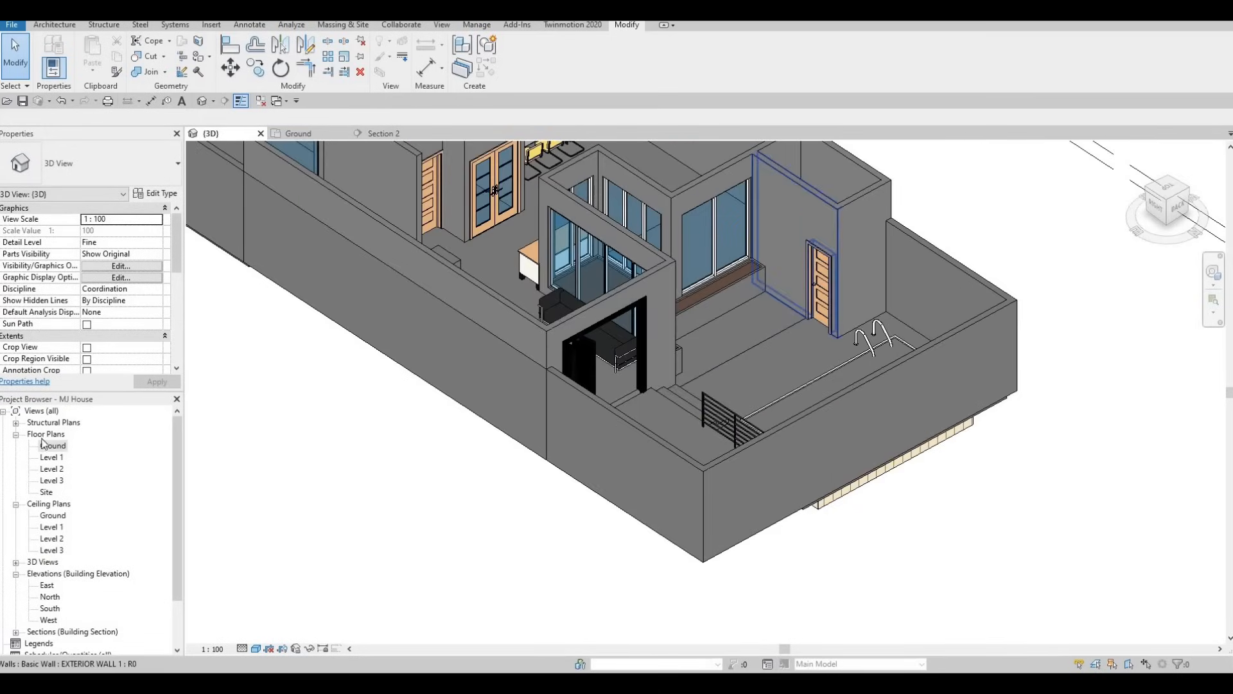
left_click(56, 448)
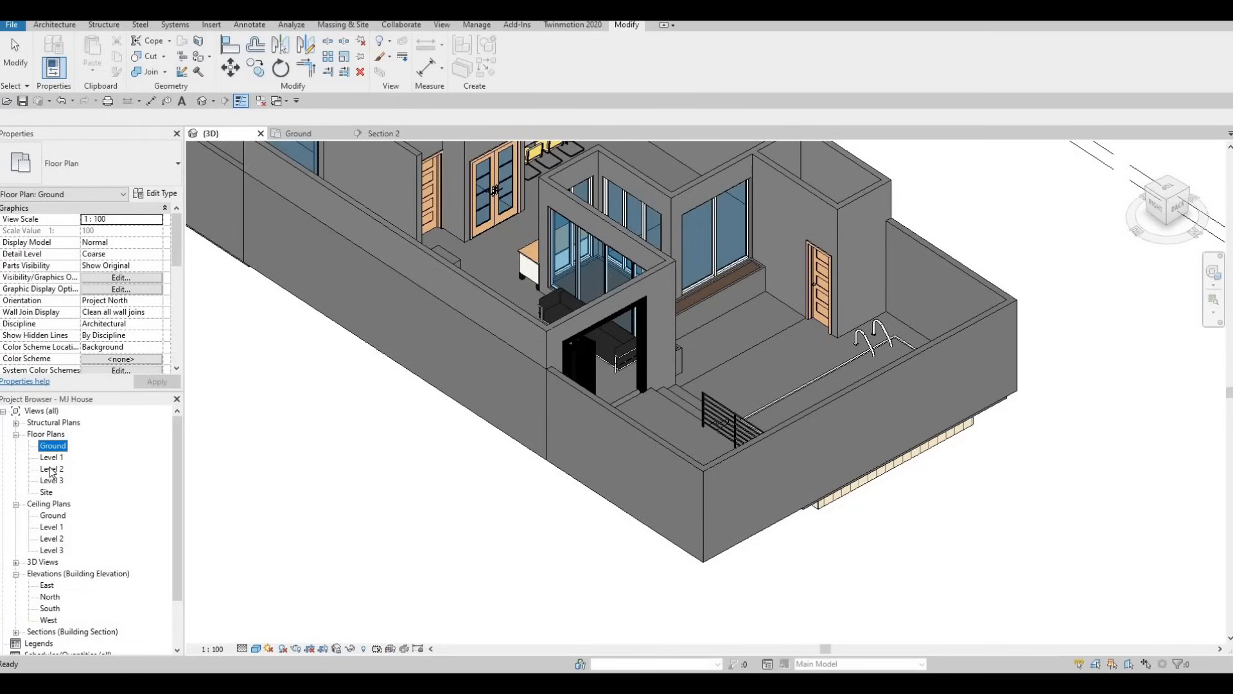
double_click(51, 469)
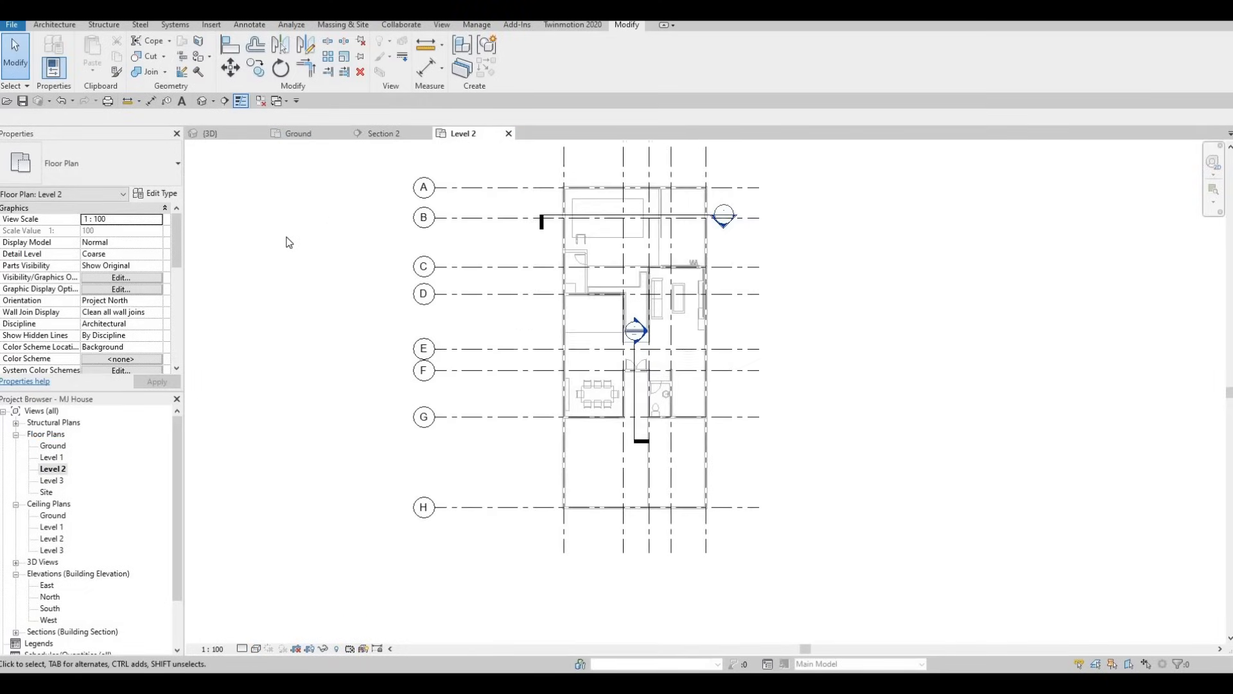
middle_click_drag(580, 238, 556, 281)
scroll(559, 280, "up", 3)
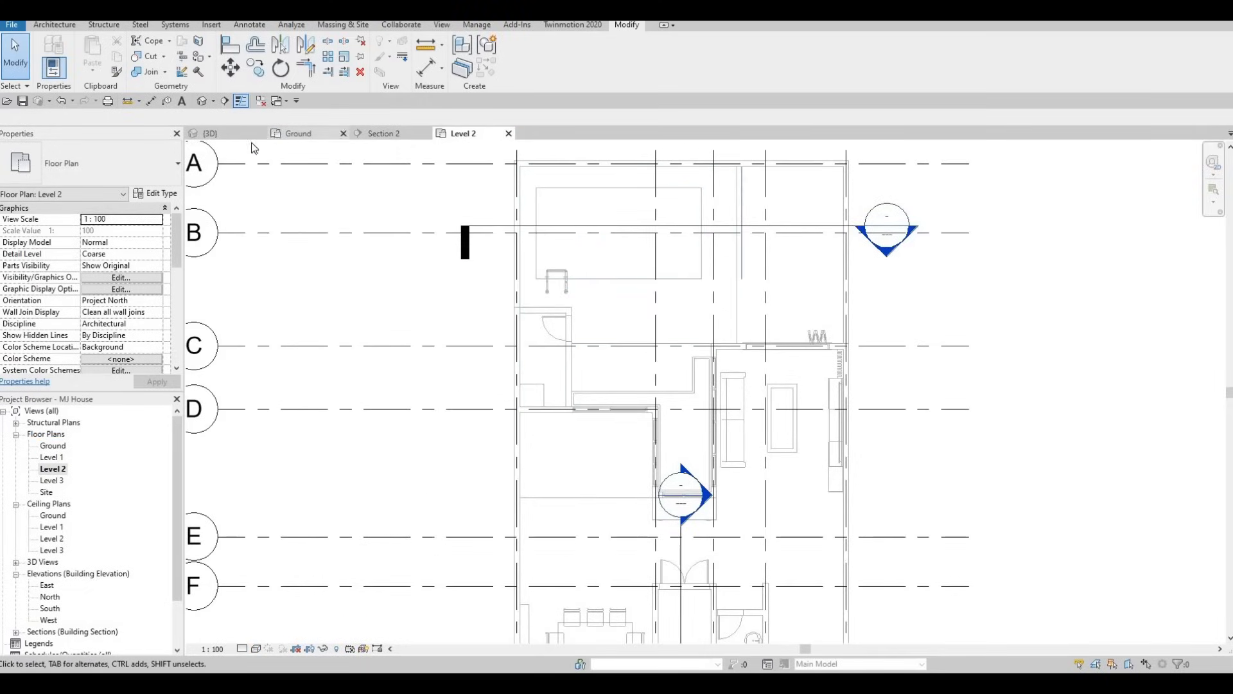
In the Level 1 floor plan, start a Generic Roof - 300mm by footprint with boundary lines that do not define slope
double_click(50, 457)
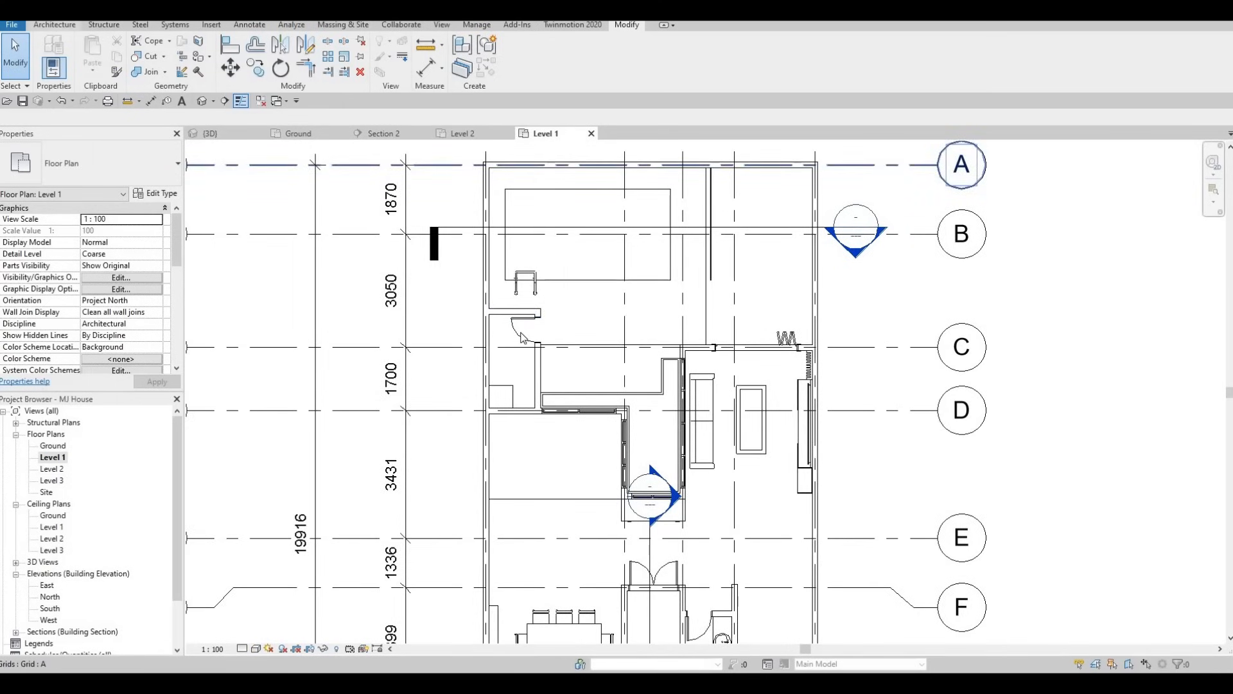
left_click(52, 25)
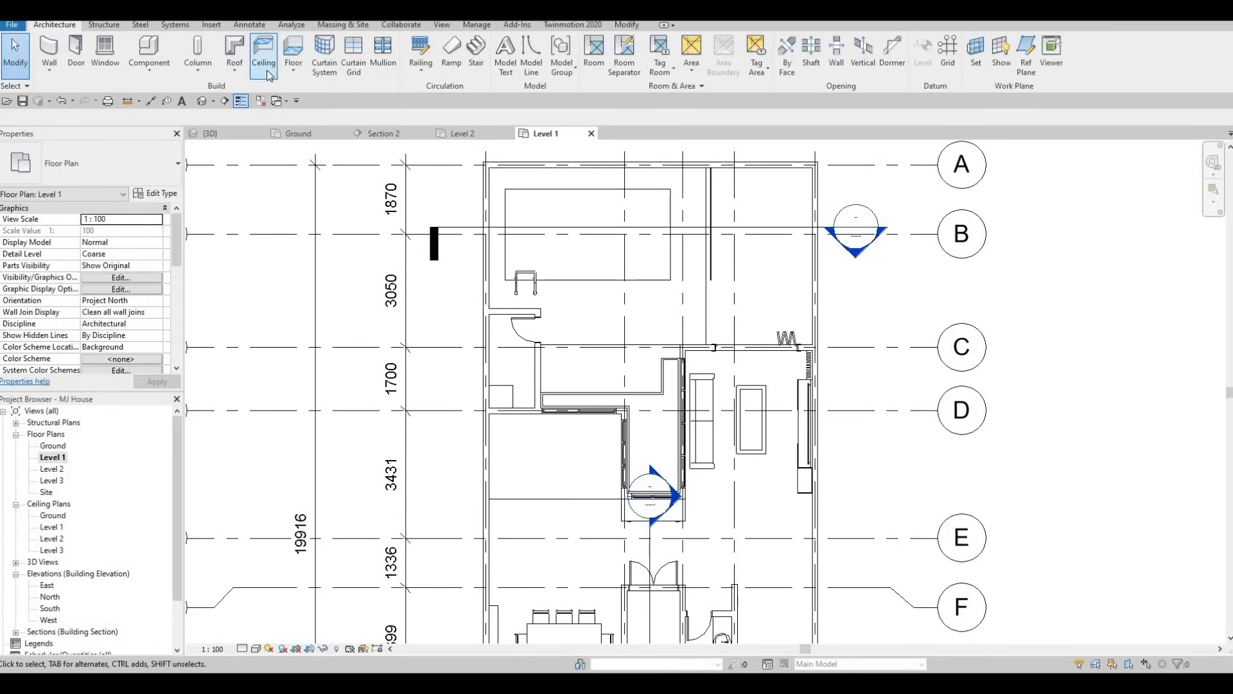
left_click(236, 52)
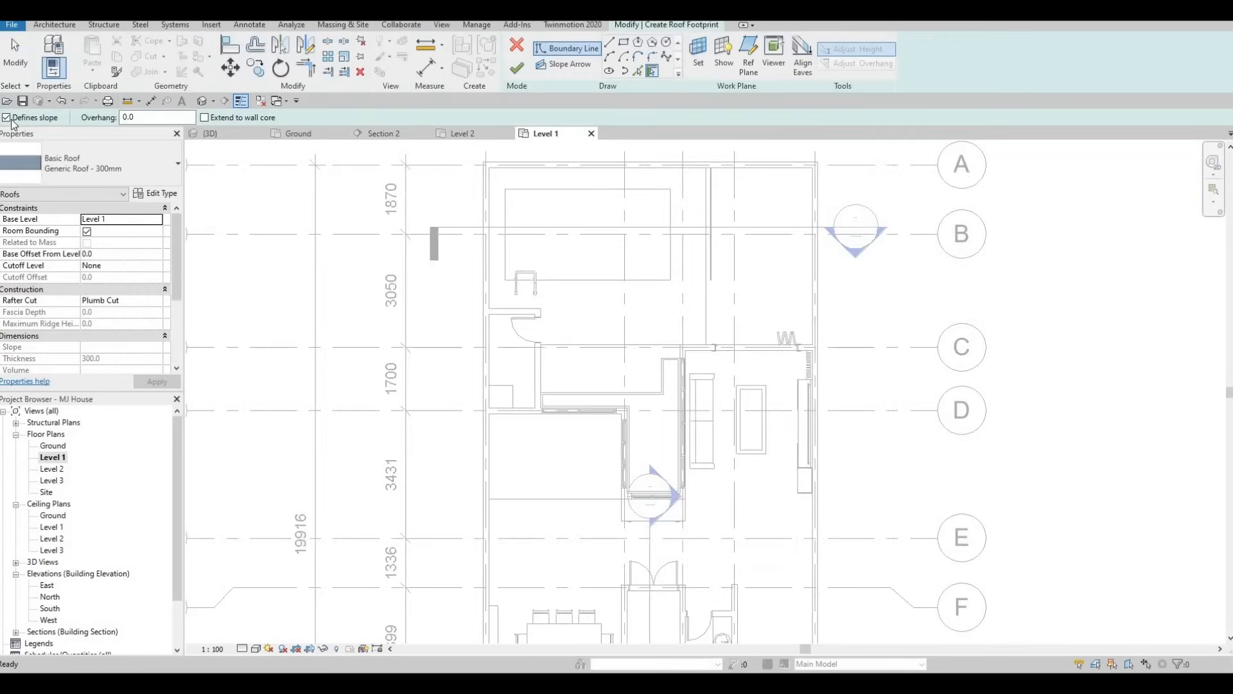
left_click(6, 118)
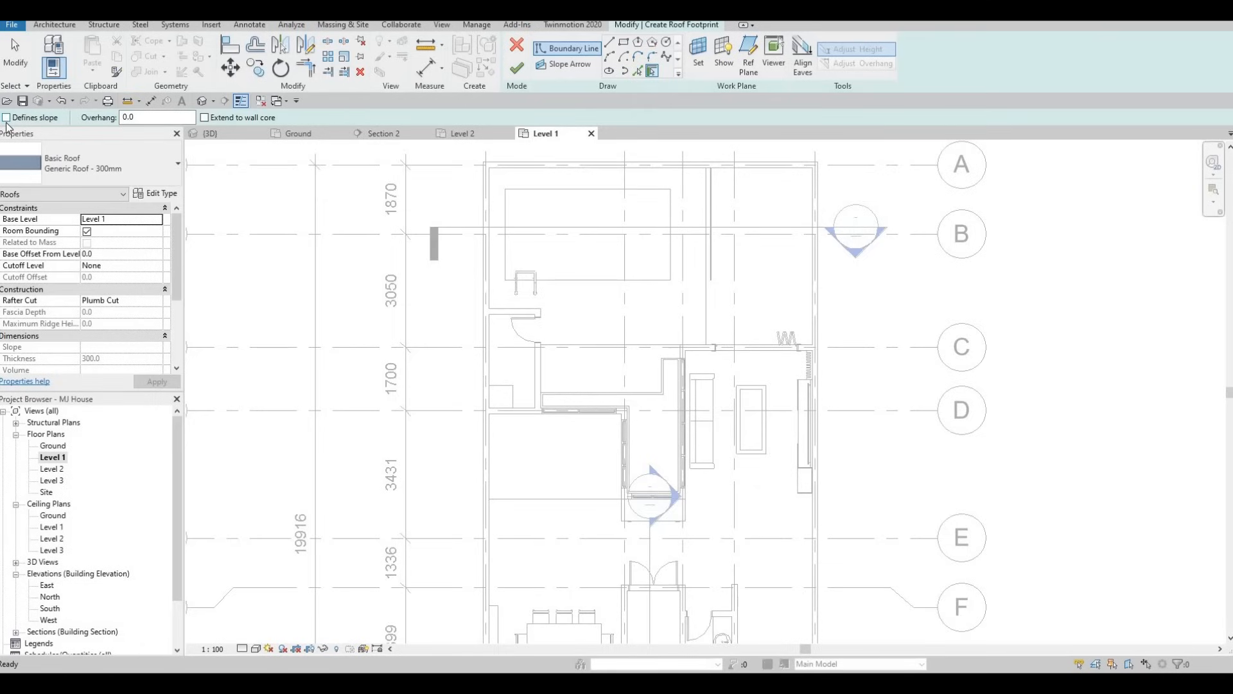
Pick the inner wall faces of the small room by the left exterior wall as the roof's boundary lines
key("F1")
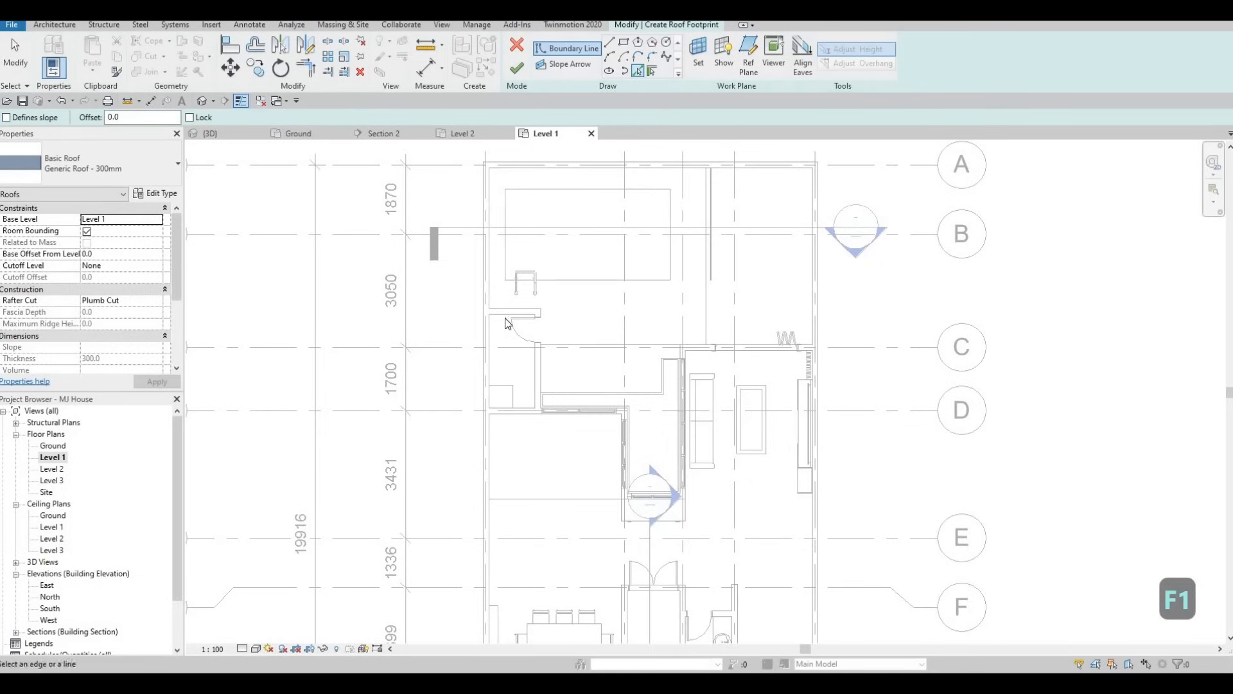
scroll(510, 310, "up", 2)
left_click(479, 321)
left_click(474, 349)
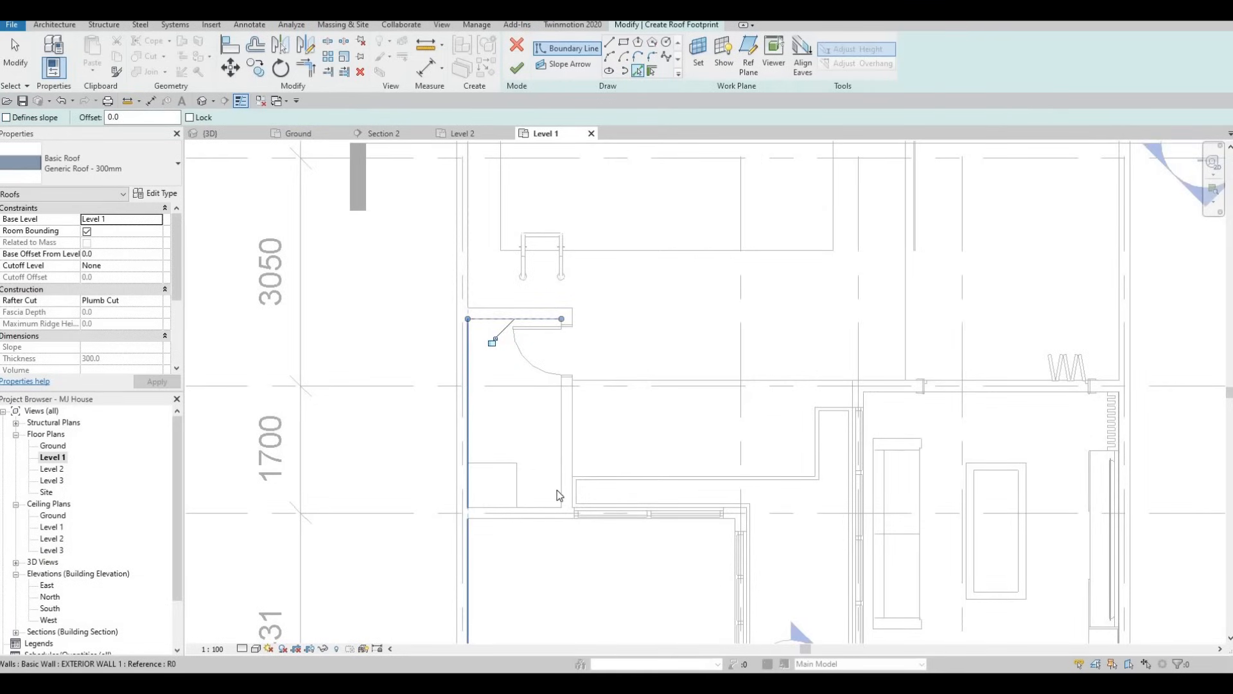
left_click(546, 507)
left_click(561, 464)
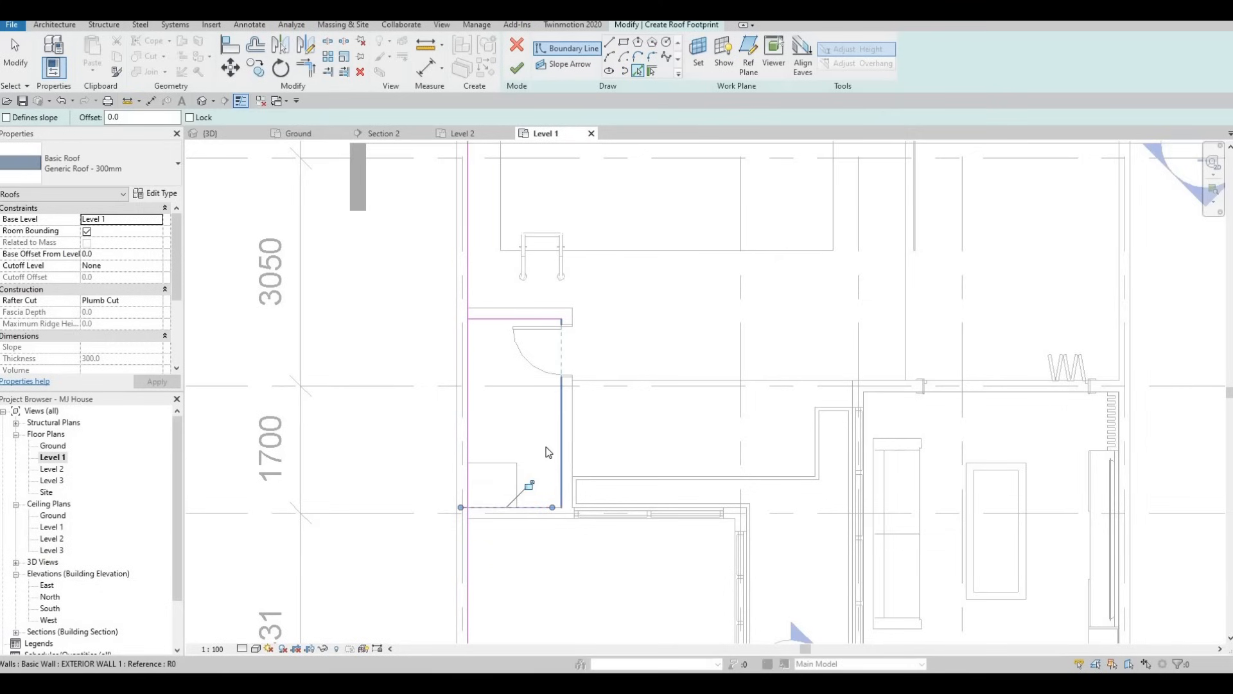
Trim the left and lower boundary lines to each other at the small room's lower-left corner
middle_click_drag(530, 393, 524, 366)
key("Escape")
key("Escape")
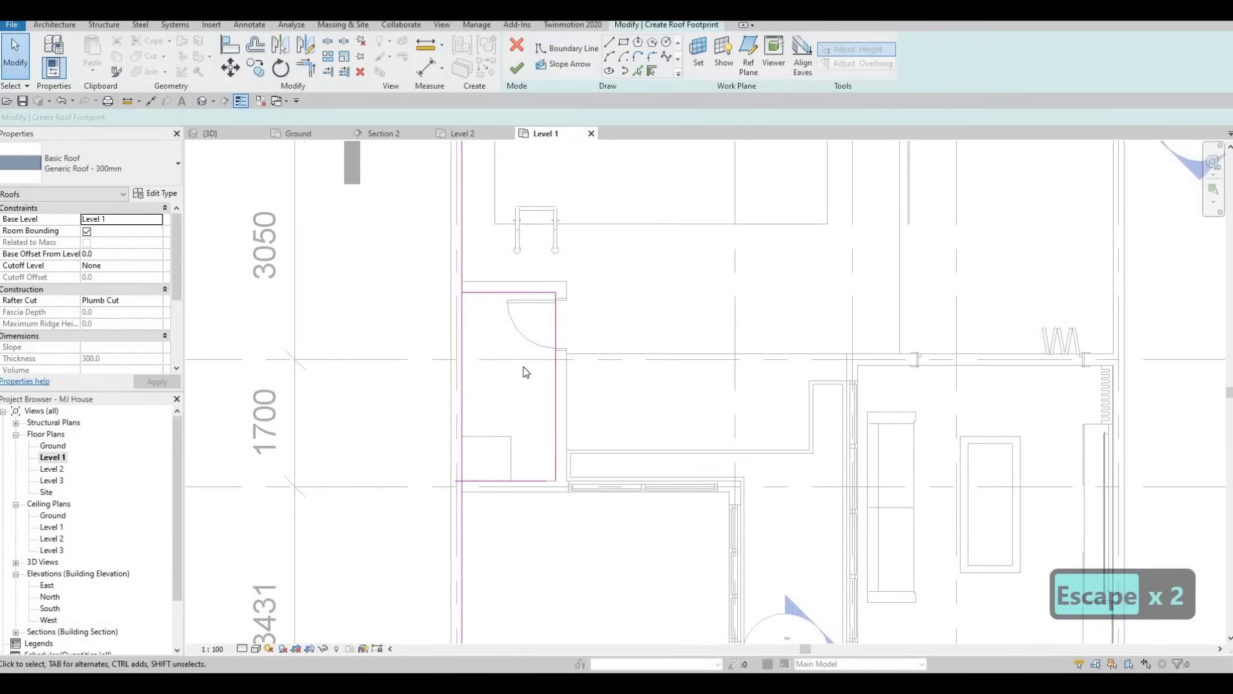
key("r")
key("Escape")
key("t")
key("r")
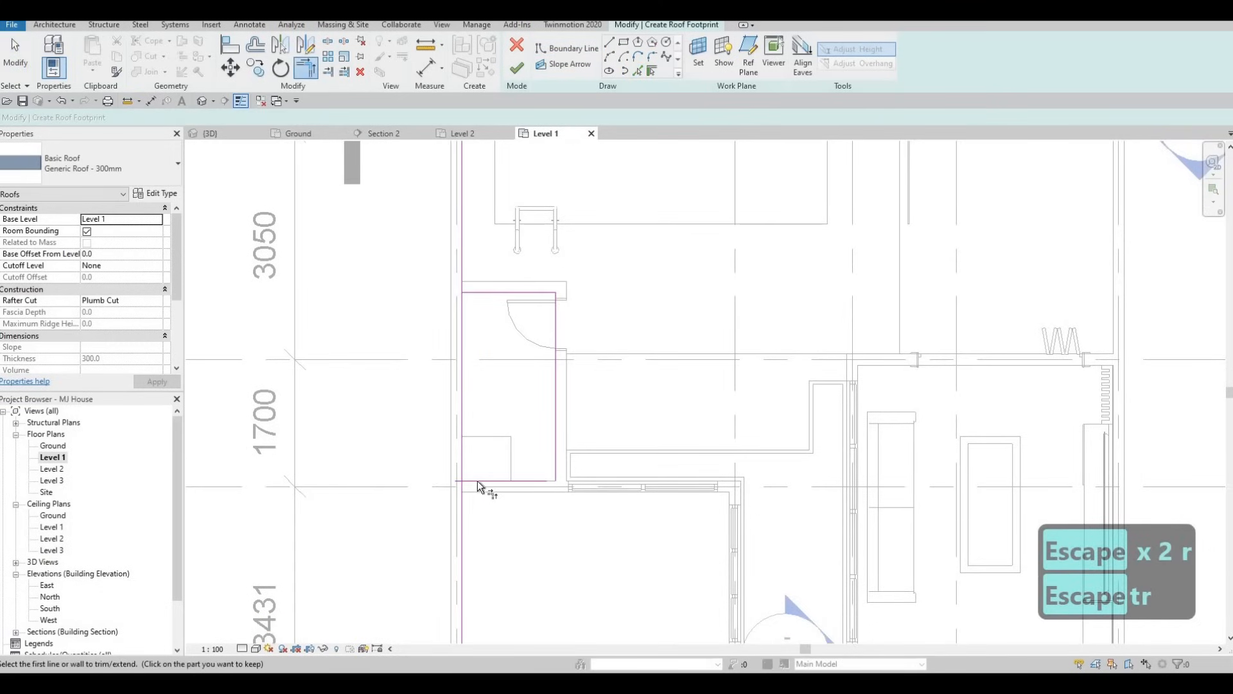
left_click(463, 465)
left_click(541, 475)
Duplicate the Generic Roof - 300mm type under the name ROOF 1
left_click(155, 194)
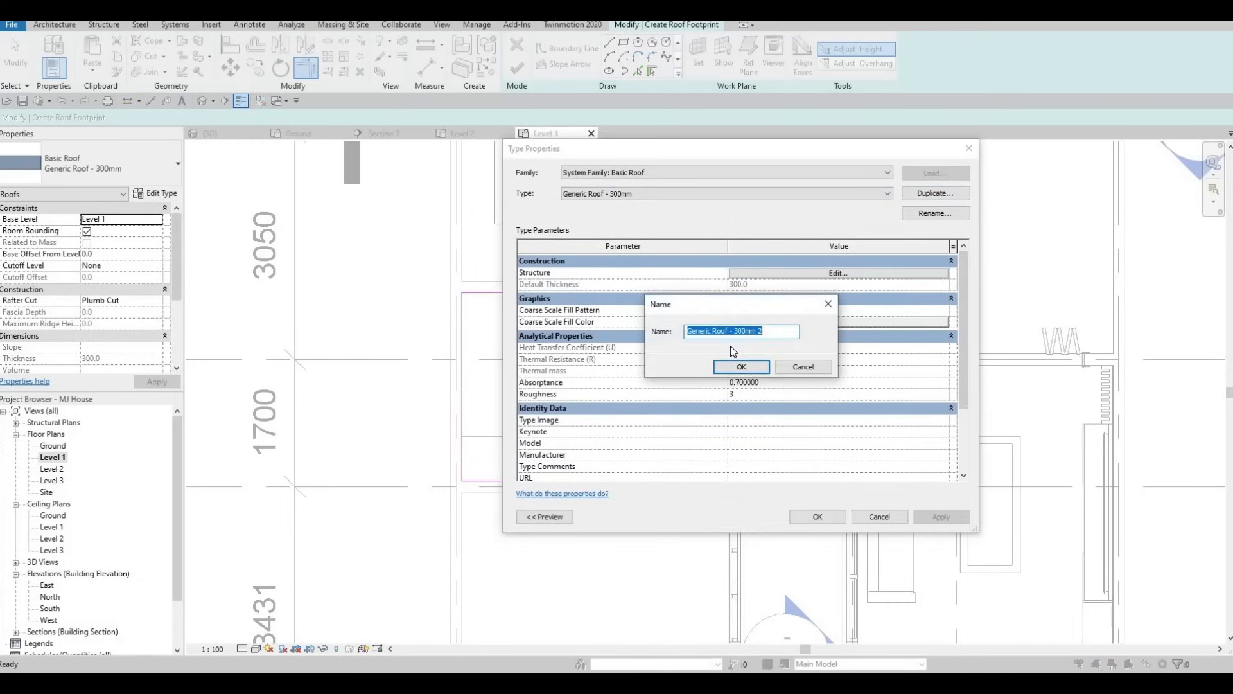
type("roof")
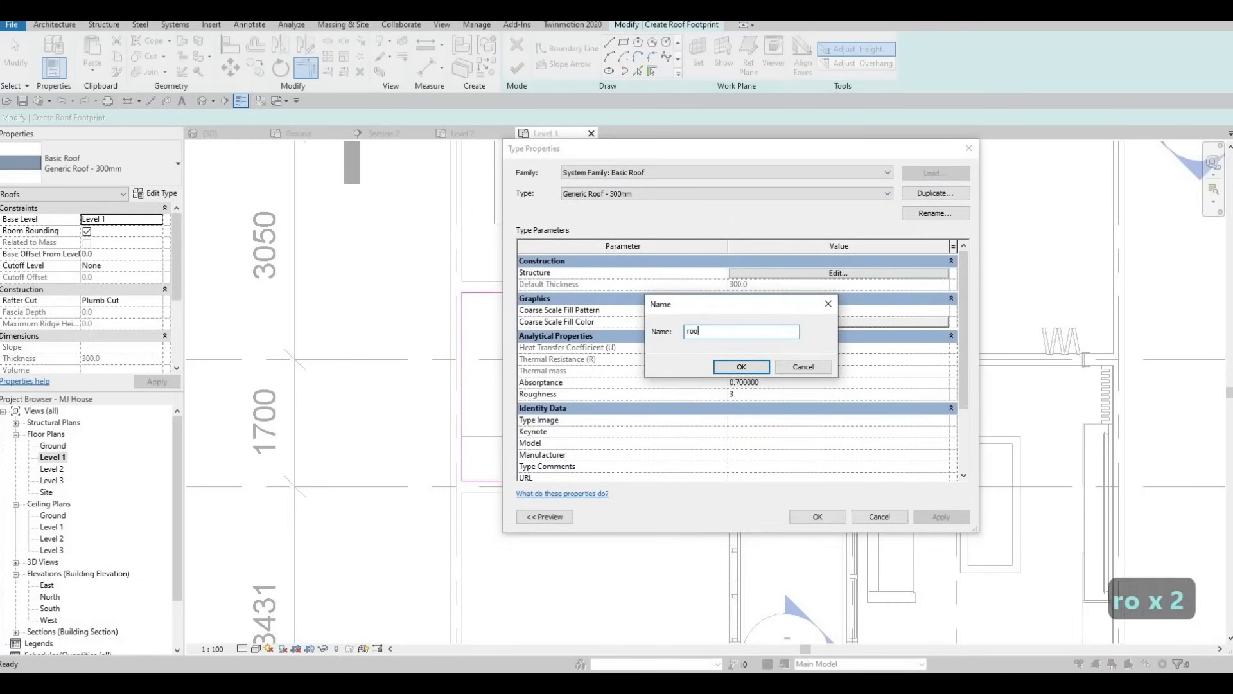
key("BackSpace")
key("BackSpace")
key("BackSpace")
key("BackSpace")
key("BackSpace")
key("BackSpace")
key("BackSpace")
key("BackSpace")
key("BackSpace")
key("BackSpace")
key("BackSpace")
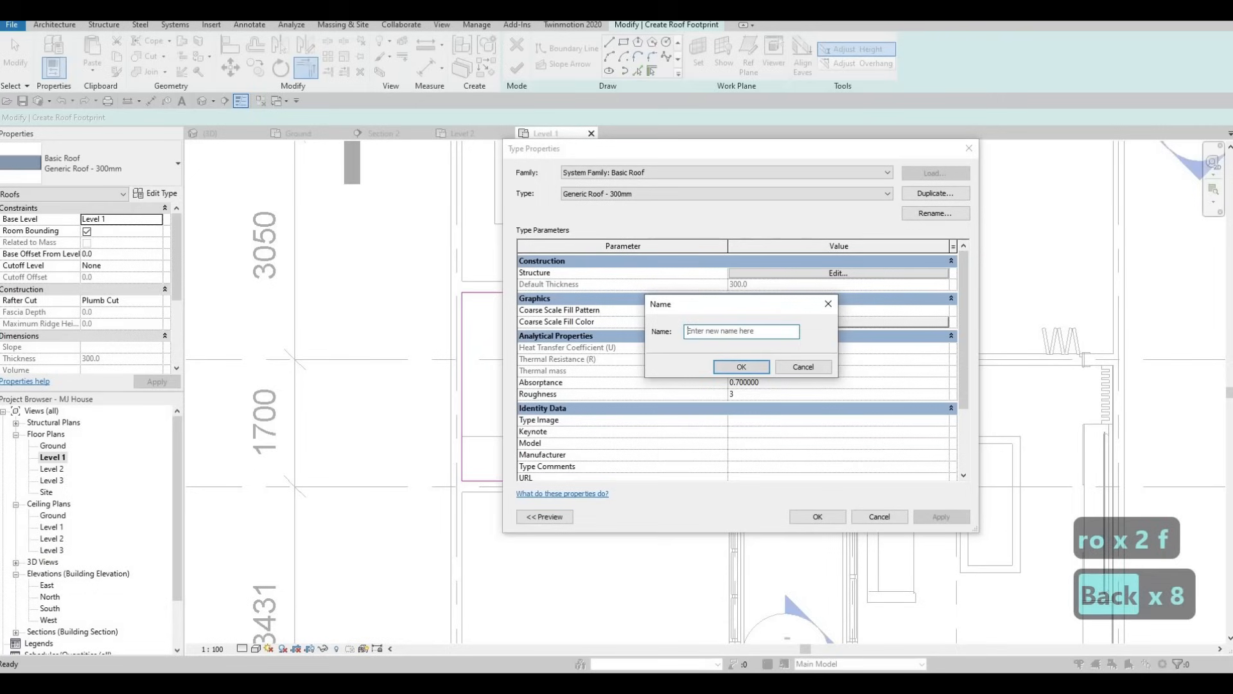
key("Caps_Lock")
type("ROOF 1")
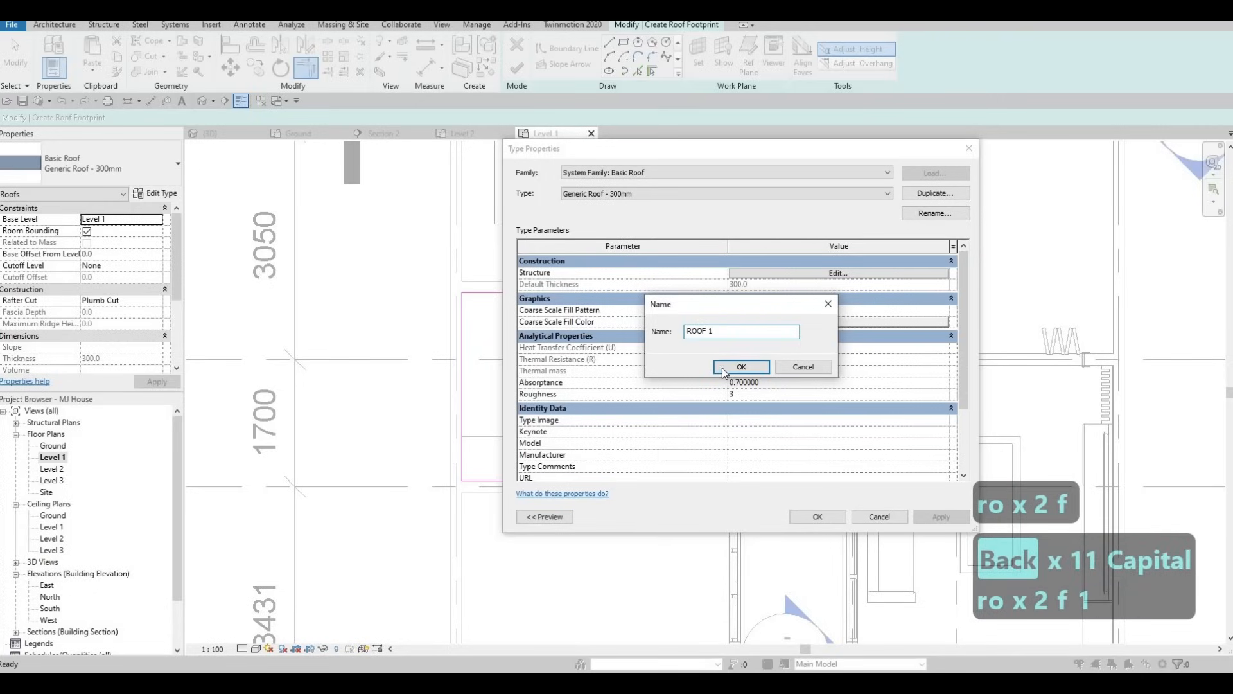
left_click(724, 373)
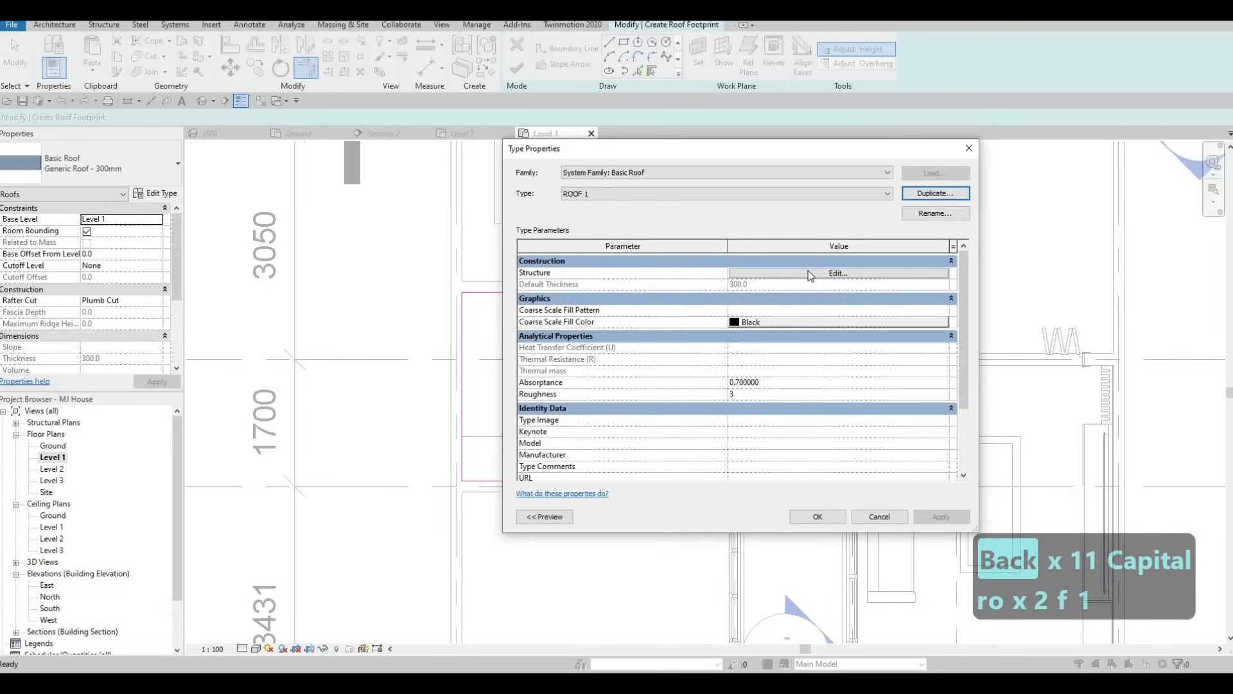
Set the ROOF 1 structure layer to 200 mm thickness with the Asphalt Shingle material and accept the type changes
left_click(807, 271)
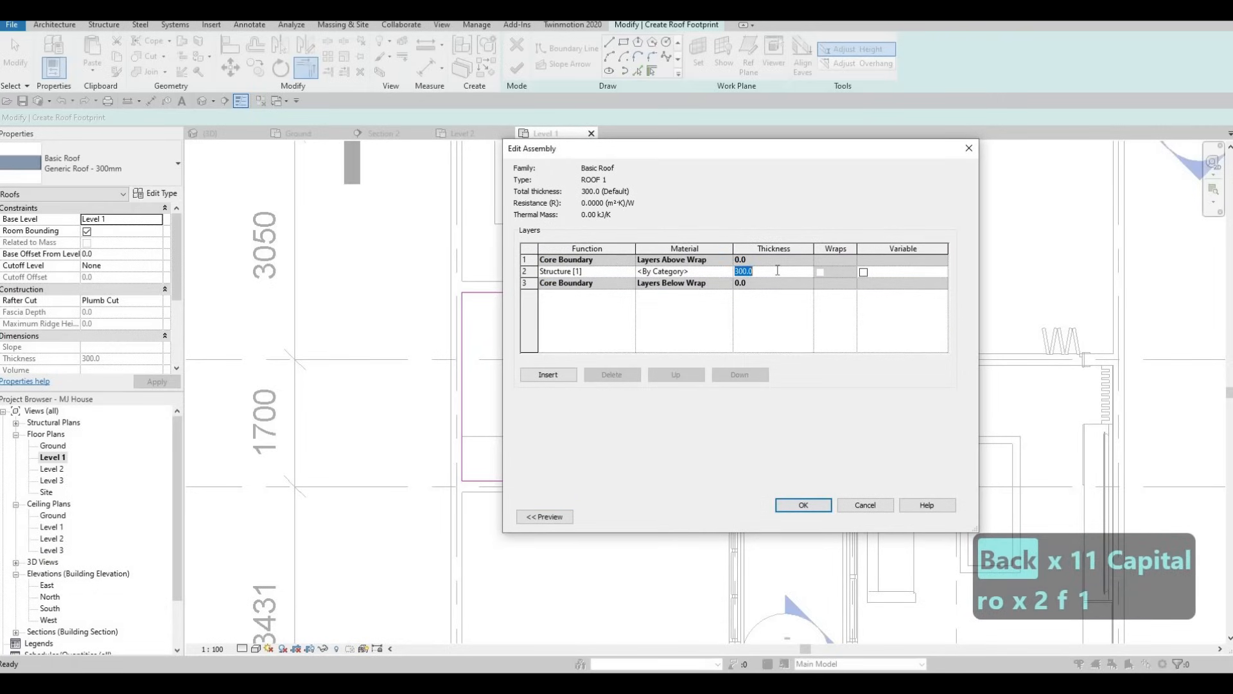
type("200")
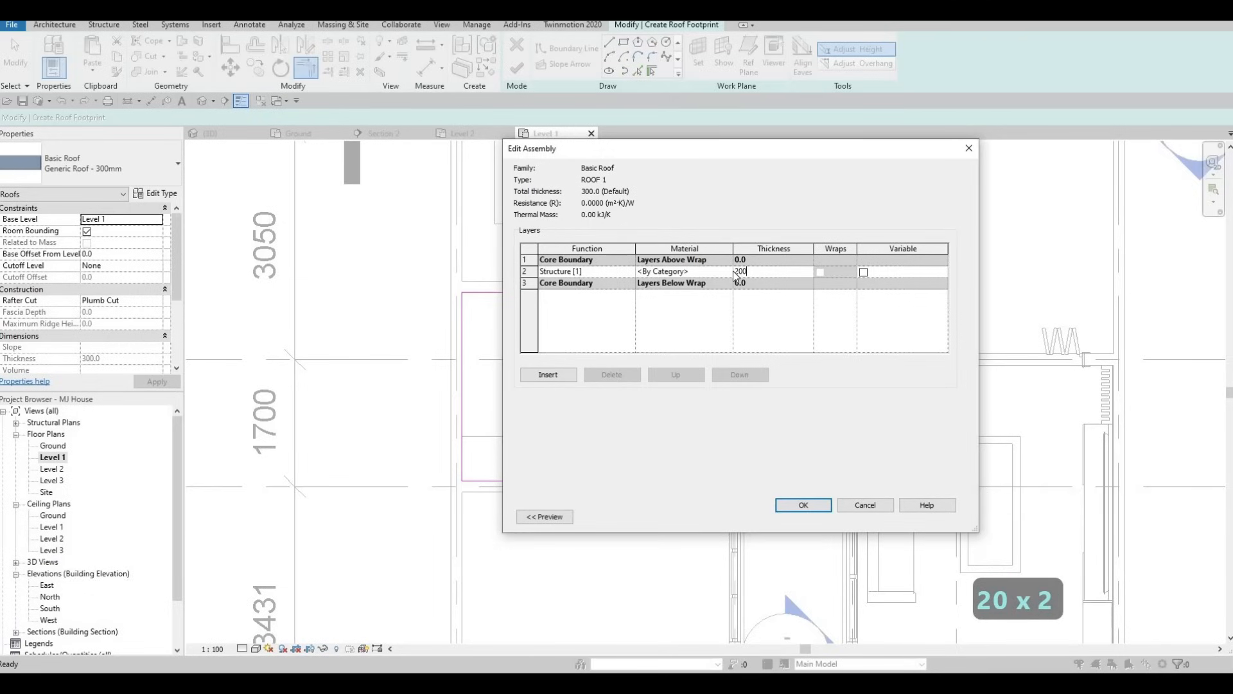
left_click(733, 271)
left_click(727, 271)
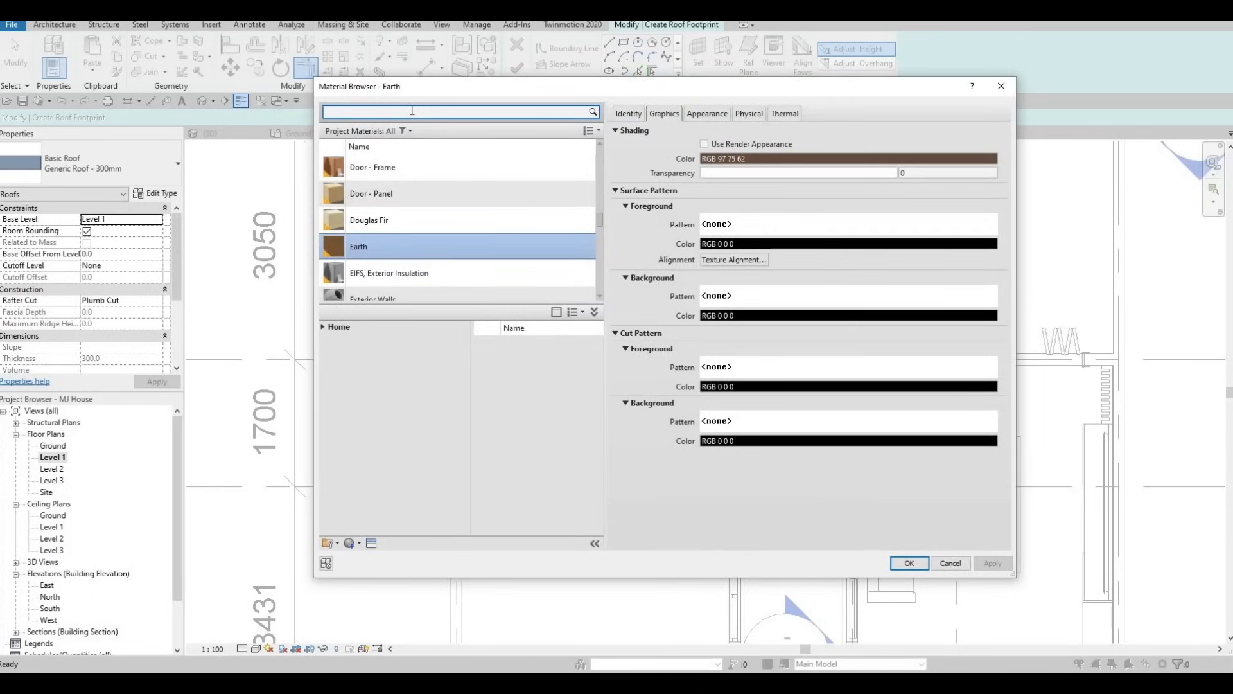
type("ASH")
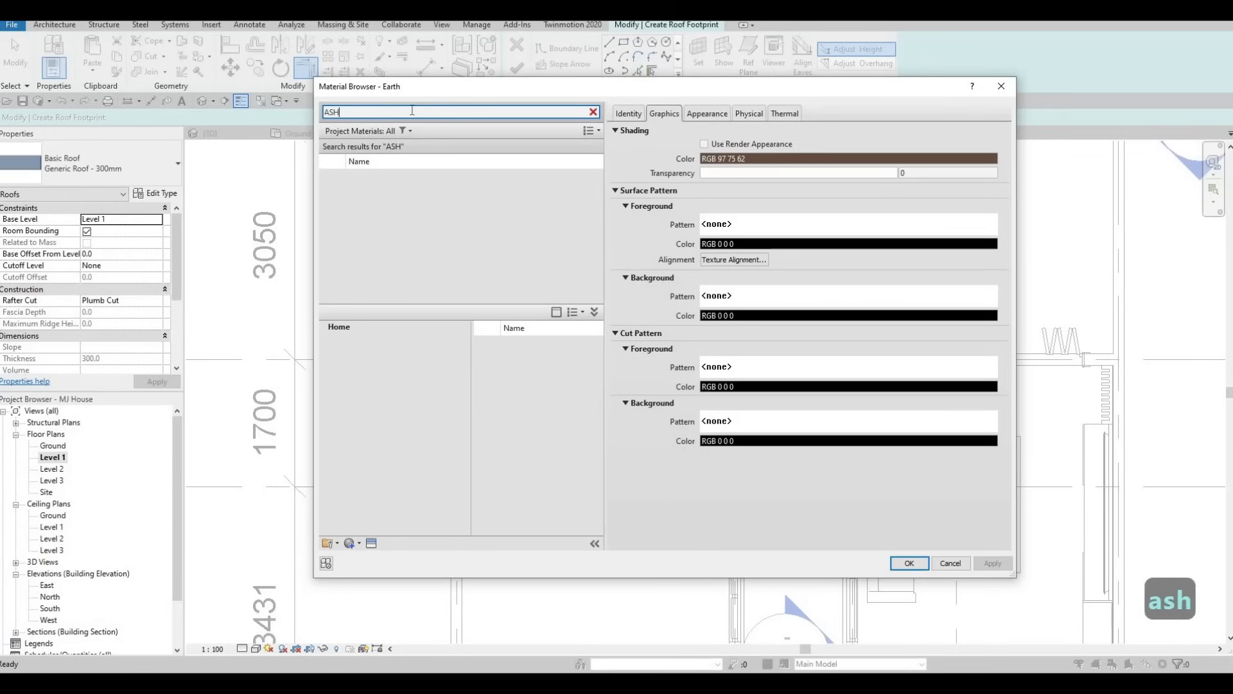
key("BackSpace")
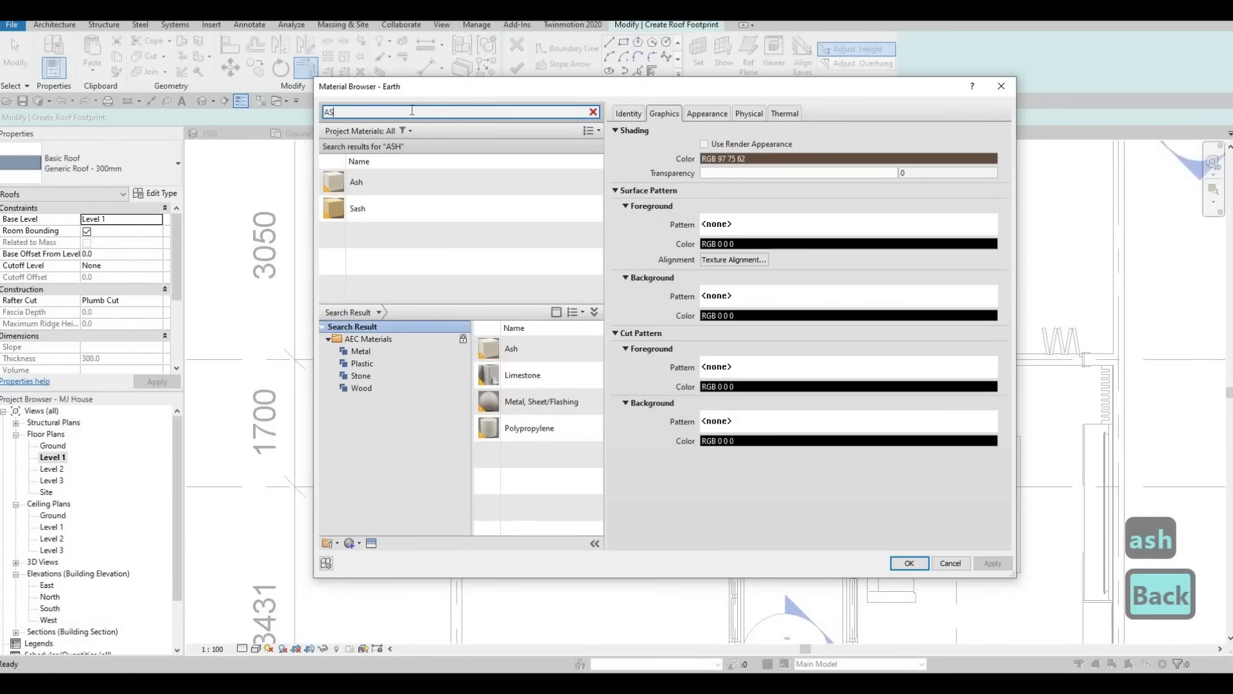
type("PHA")
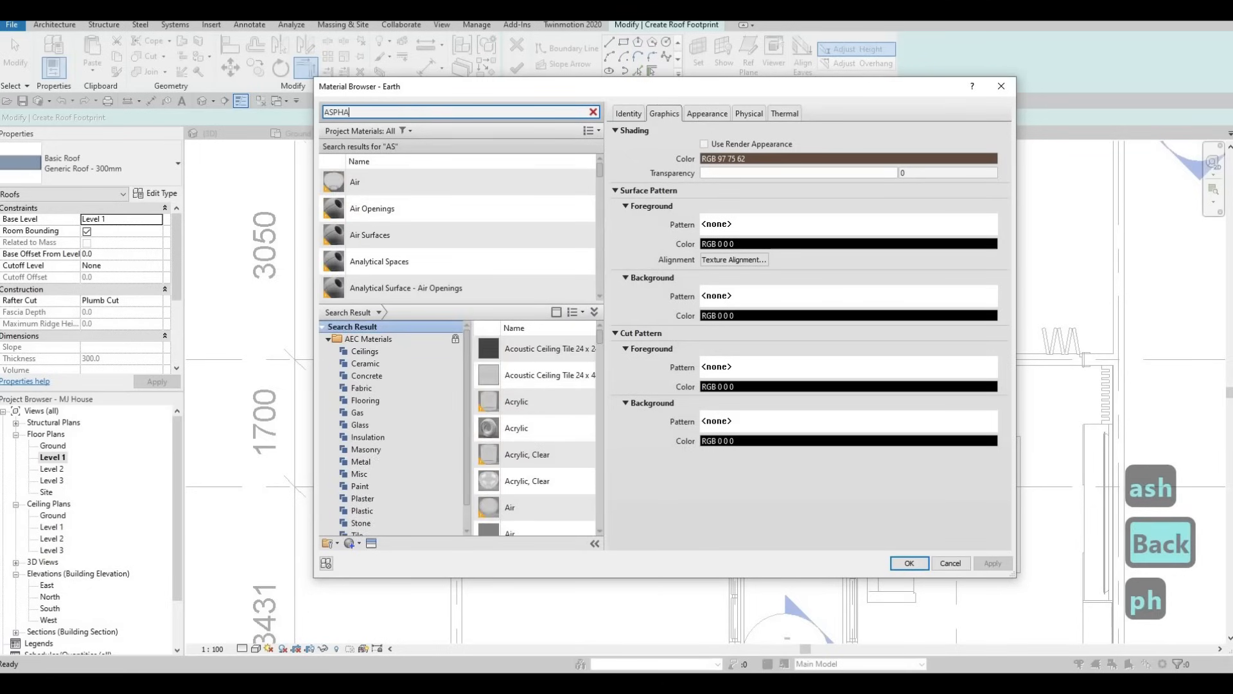
left_click(460, 184)
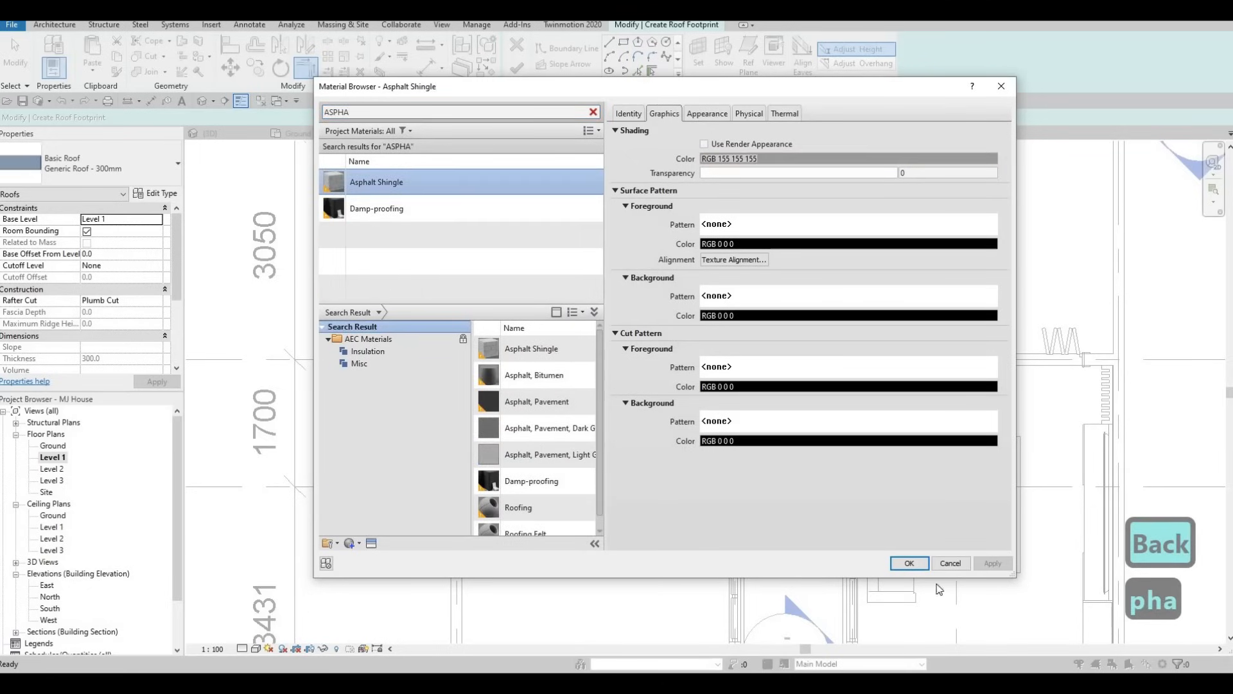
left_click(909, 563)
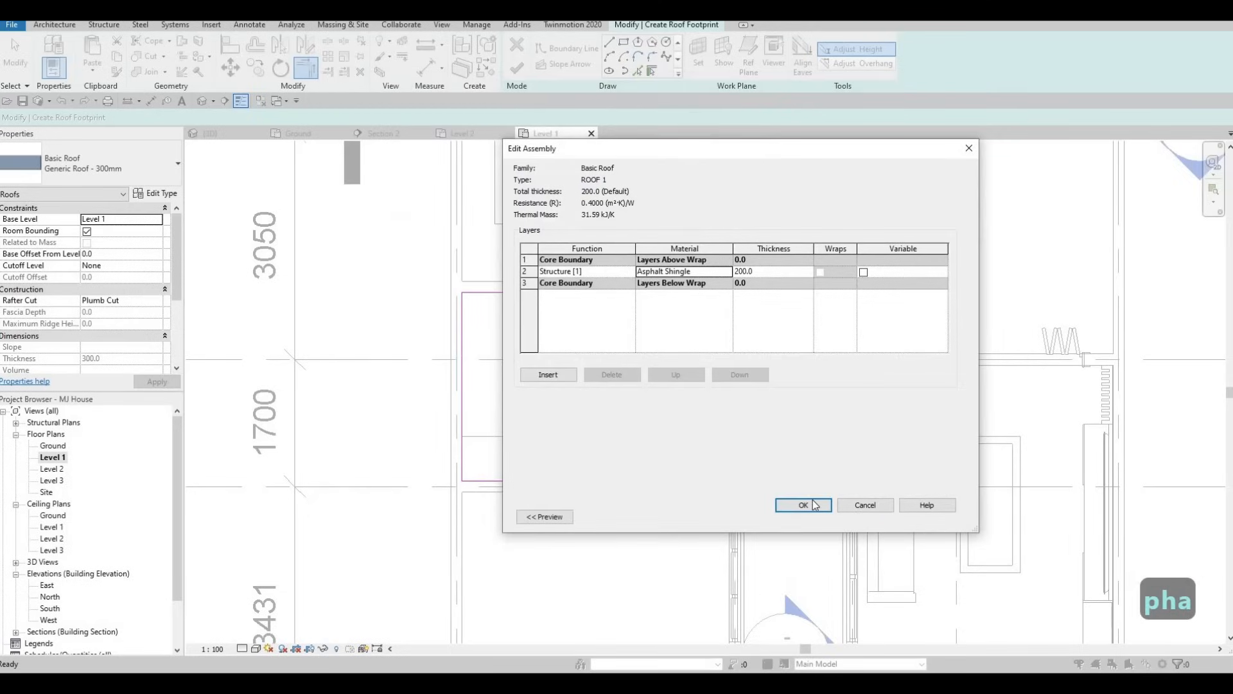
left_click(804, 504)
left_click(807, 512)
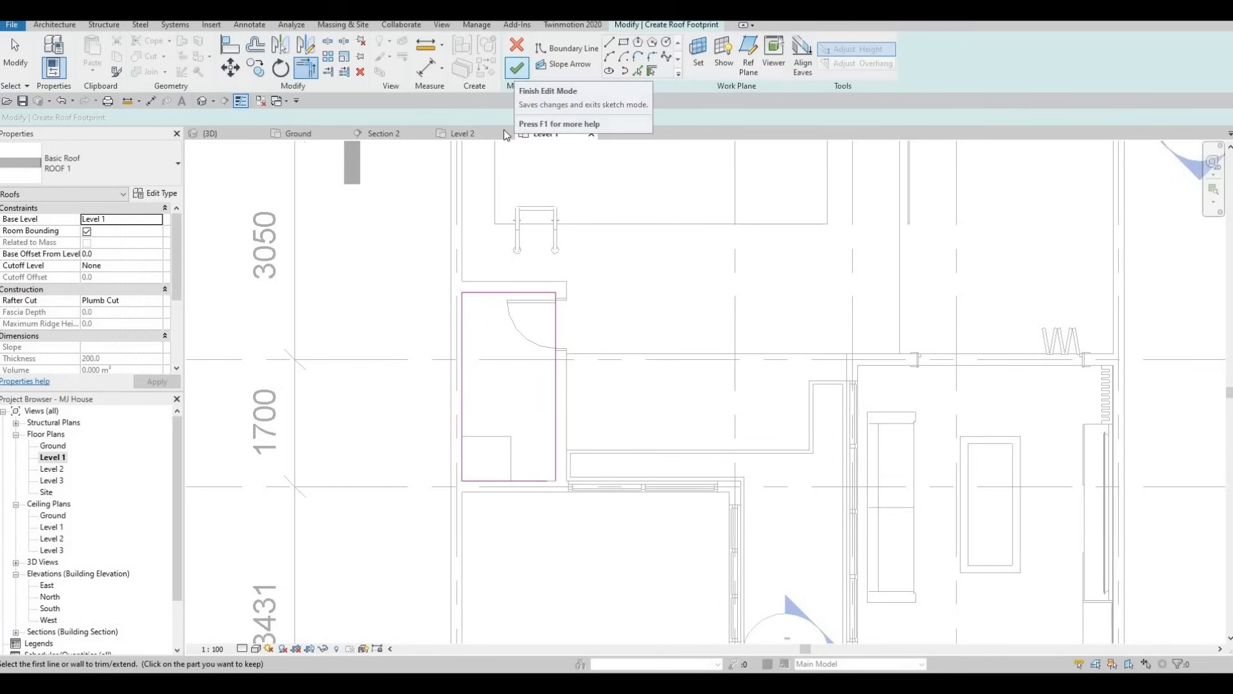
Close the open lower-right corner of the boundary with Trim/Extend and finish the roof footprint
left_click(516, 71)
key("Escape")
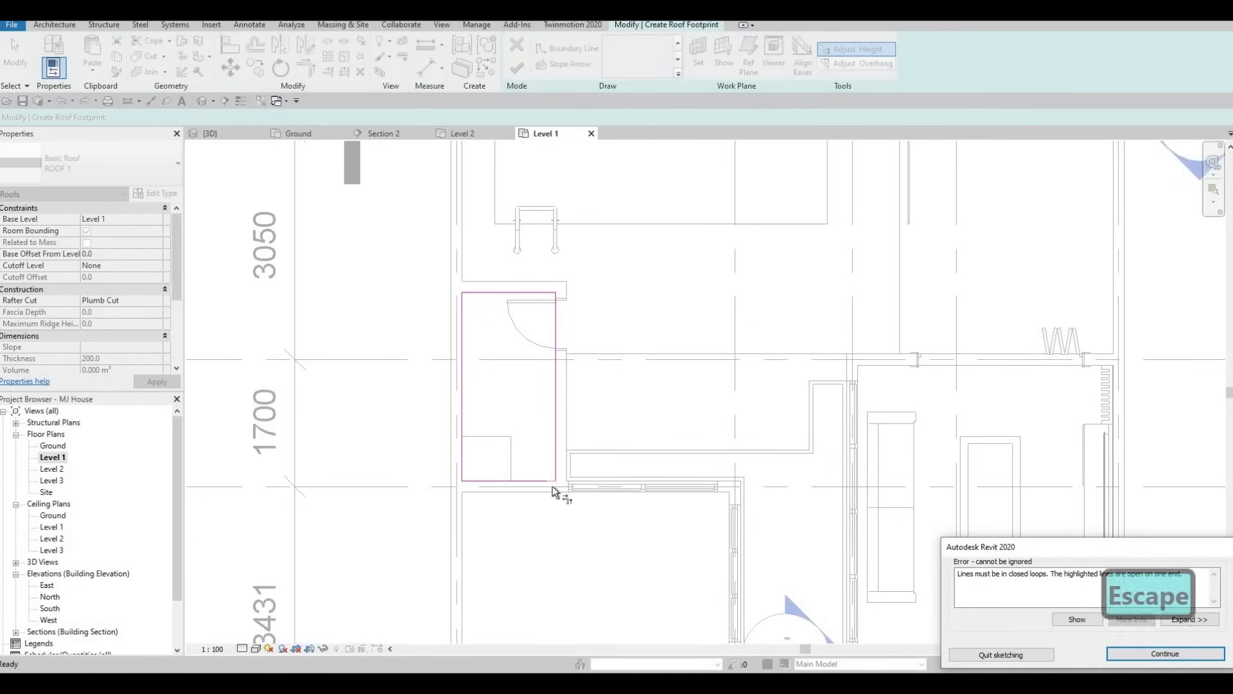
scroll(553, 485, "up", 1)
key("t")
key("r")
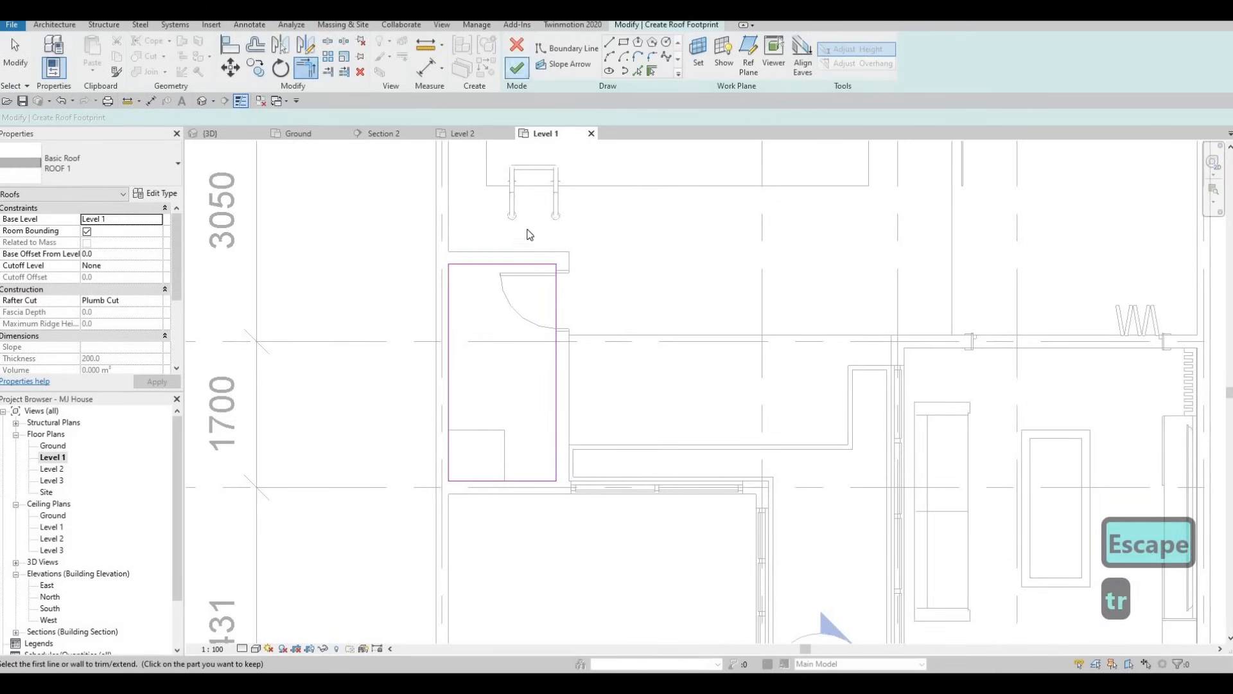
left_click(516, 68)
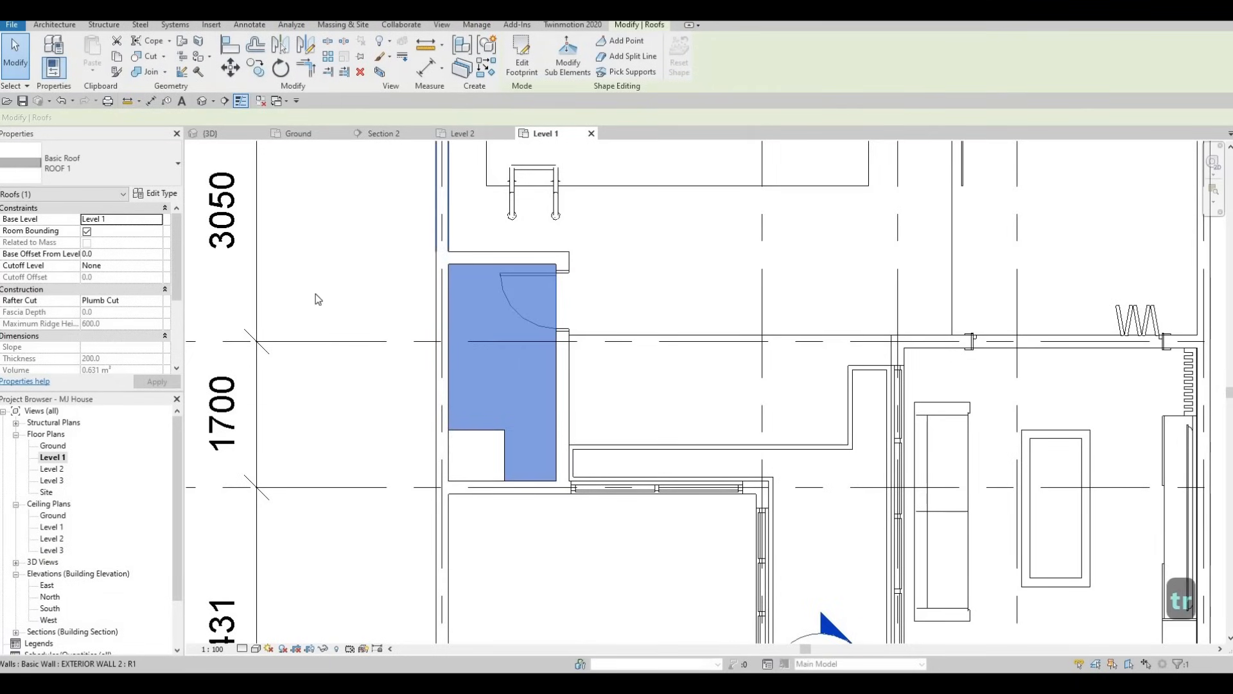
Change the new roof's base level to Level 2
left_click(155, 223)
left_click(157, 220)
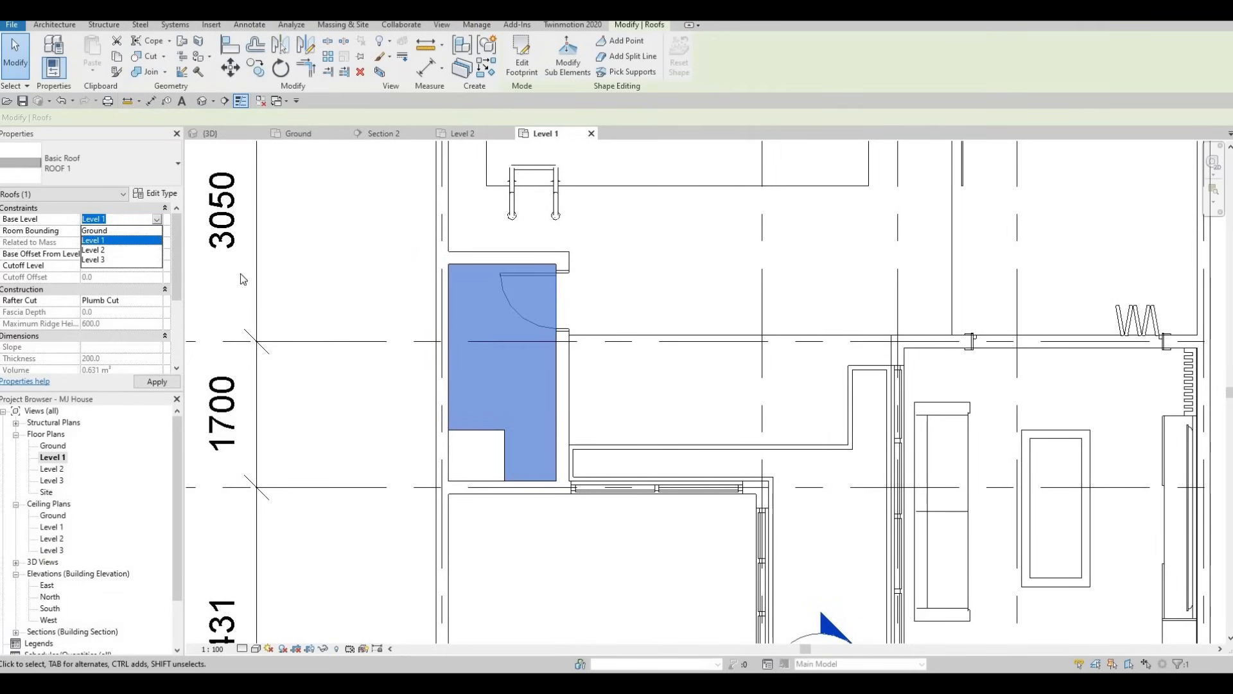
left_click(122, 250)
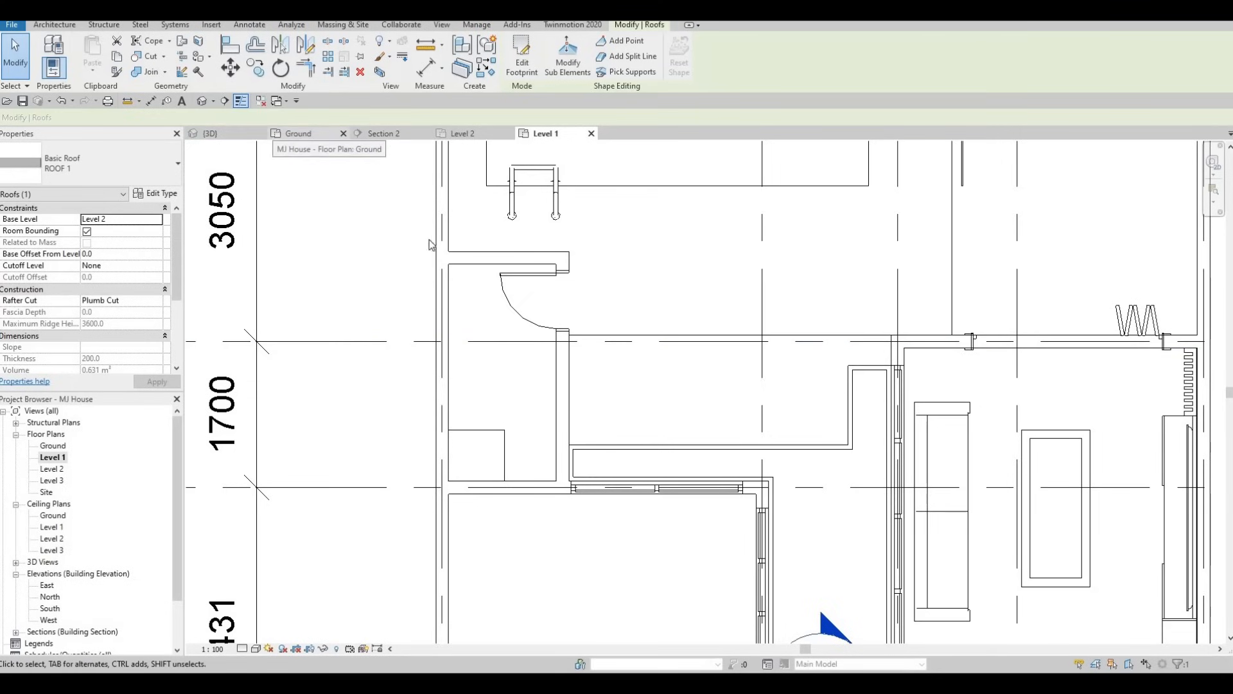
In the 3D view, set the roof's base offset from level to -300 mm and deselect it
left_click(230, 135)
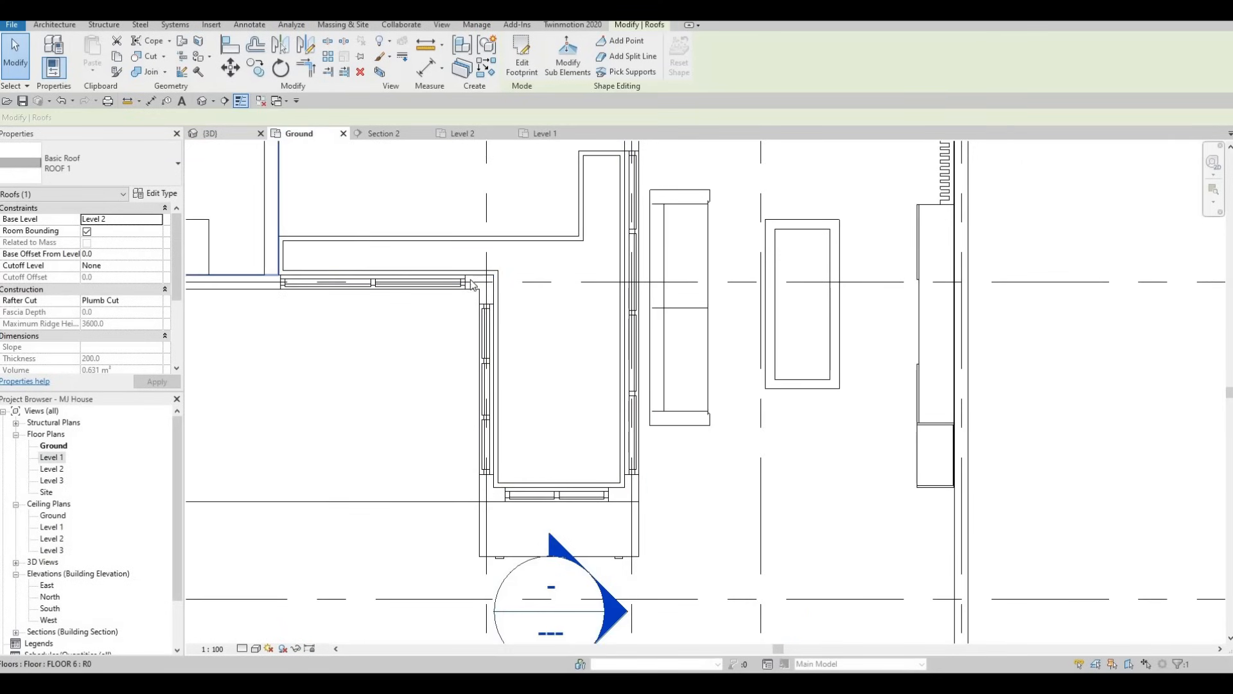
middle_click_drag(402, 358, 103, 251, "shift")
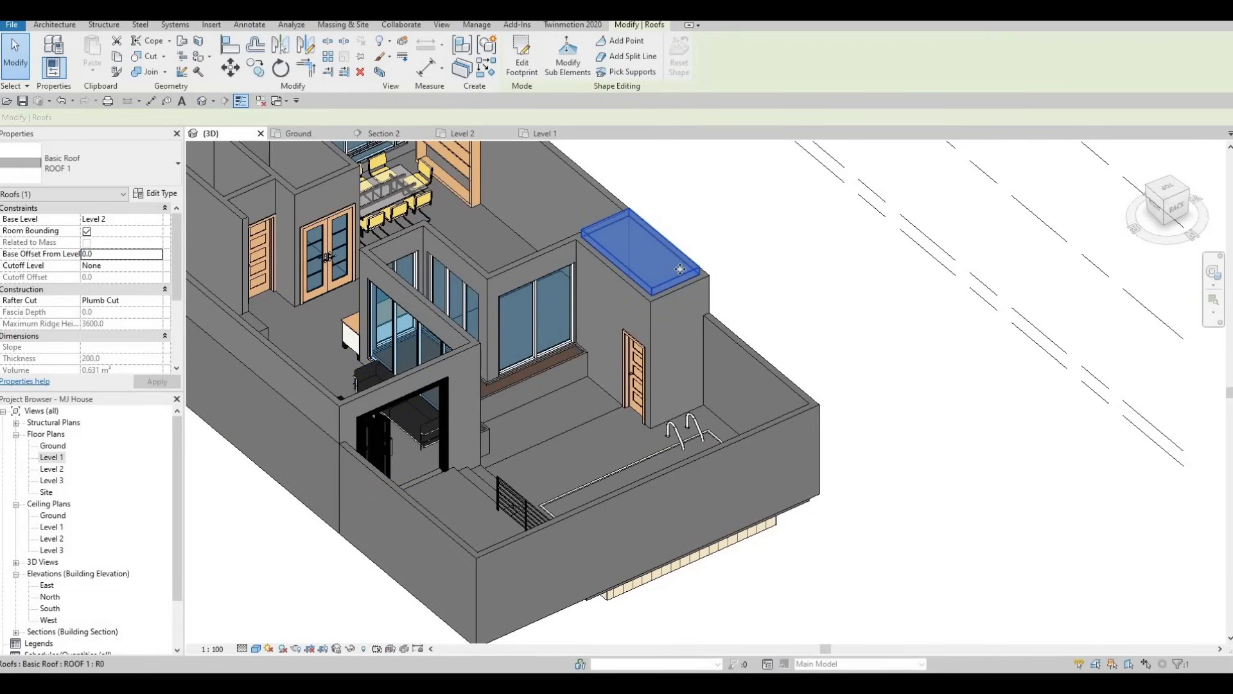
left_click(117, 254)
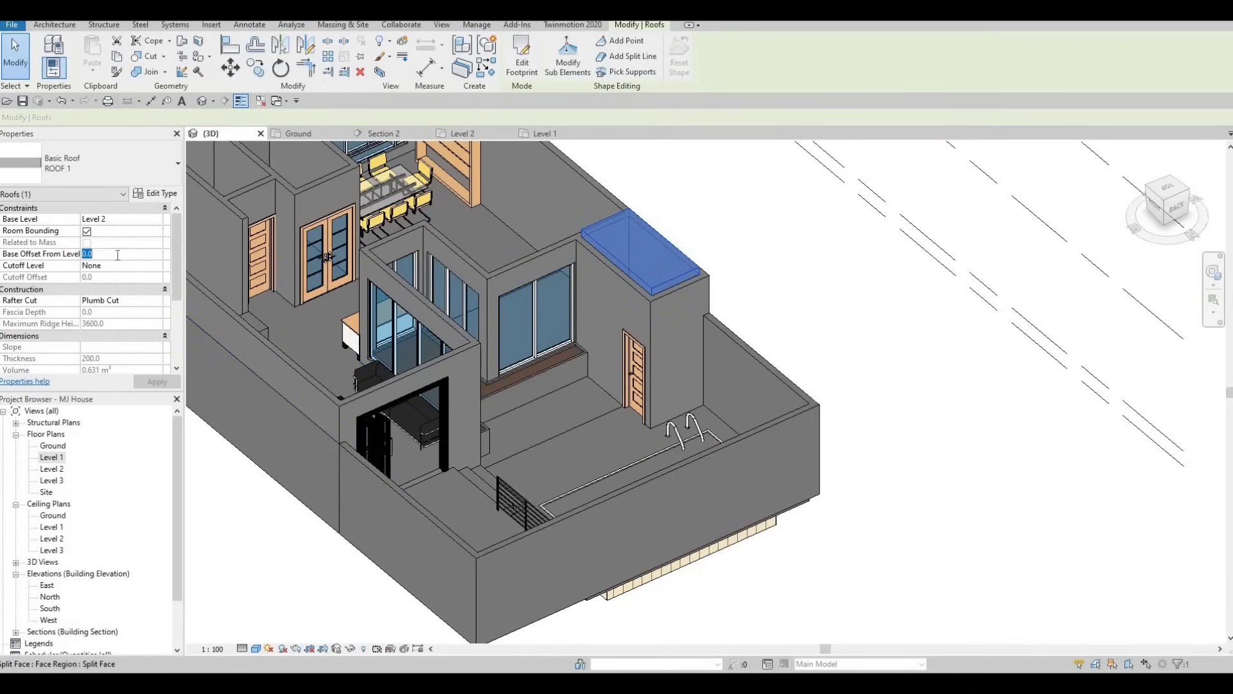
type("-300")
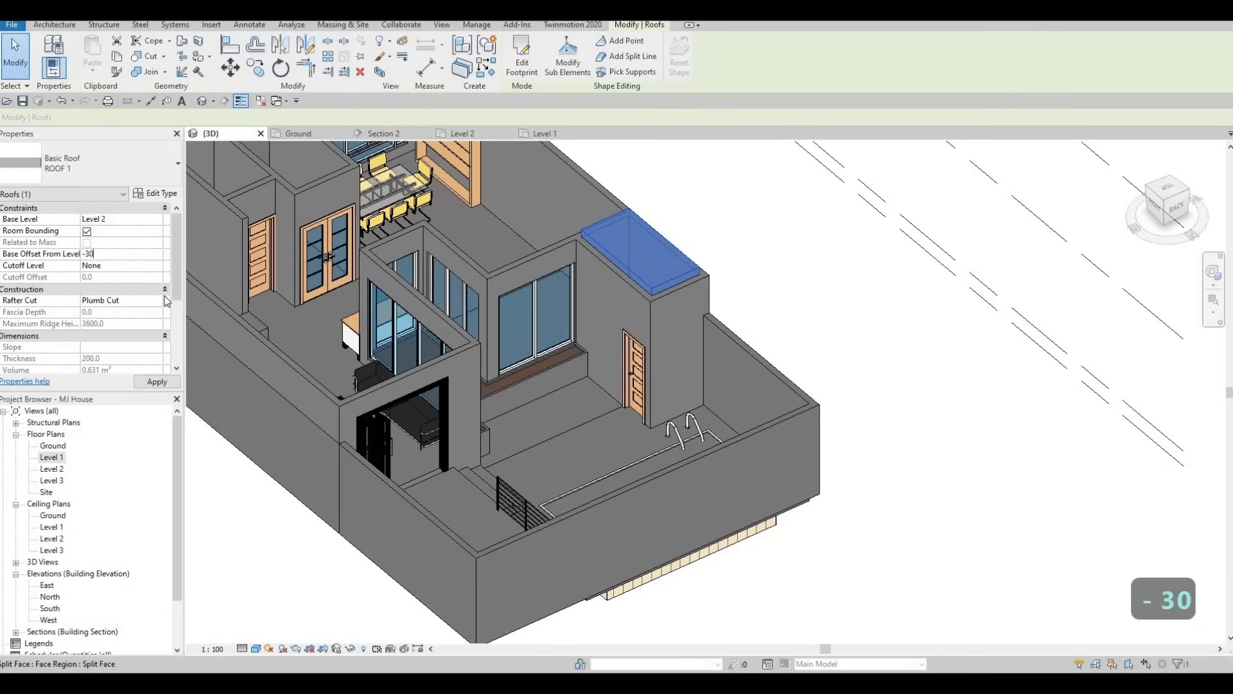
left_click(156, 381)
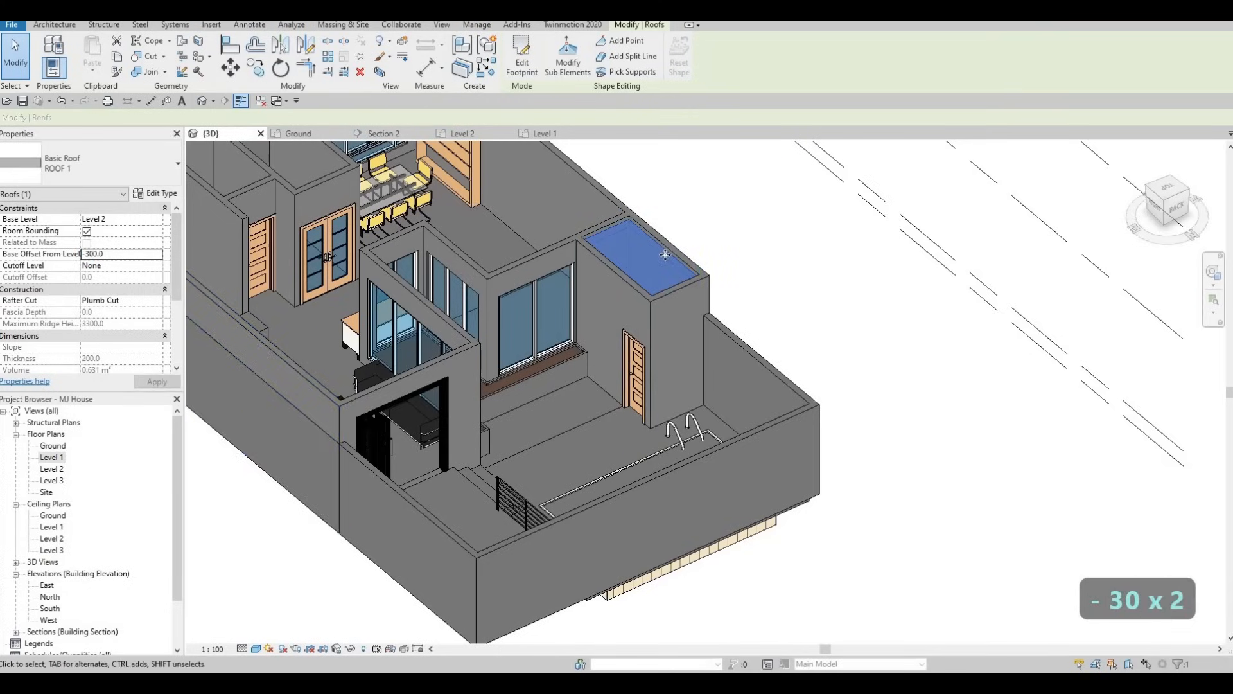
scroll(741, 236, "up", 3)
scroll(741, 236, "up", 2)
key("Escape")
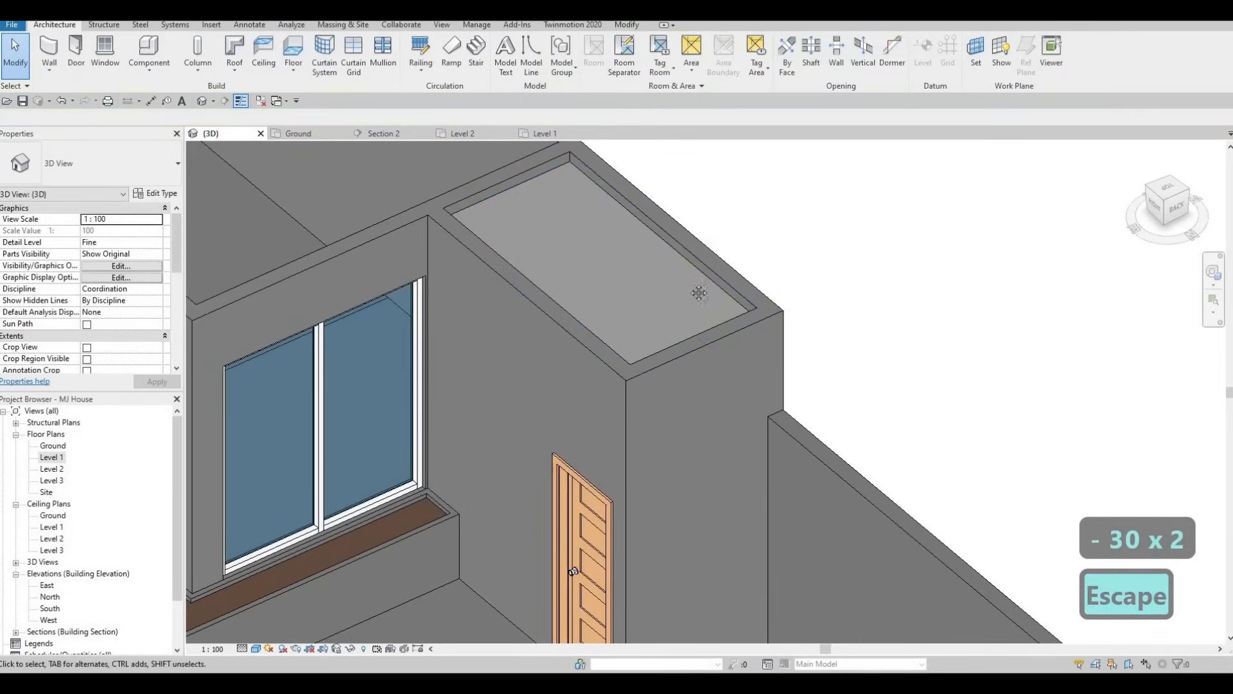
scroll(649, 289, "up", 3)
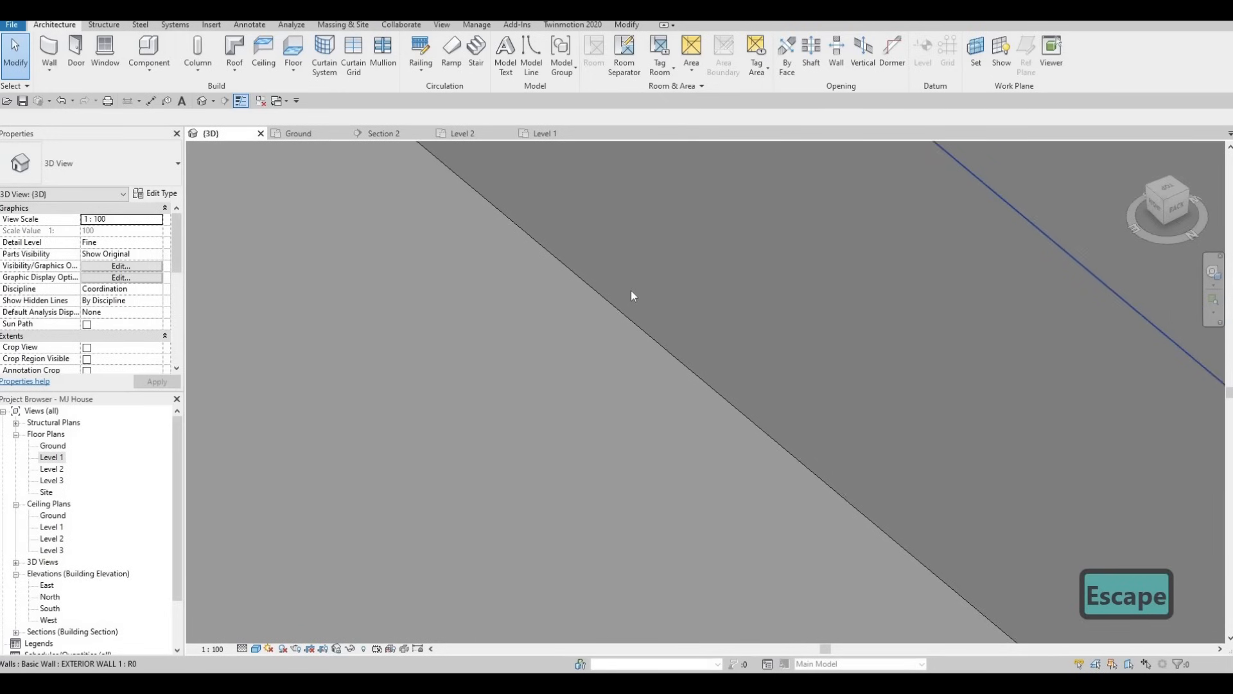
scroll(630, 290, "up", 1)
scroll(696, 278, "down", 2)
middle_click_drag(589, 407, 818, 321)
scroll(758, 288, "down", 3)
scroll(803, 310, "down", 4)
In the Level 1 floor plan, inspect the detail line running lengthwise through the small room, and deselect it
scroll(803, 314, "up", 2)
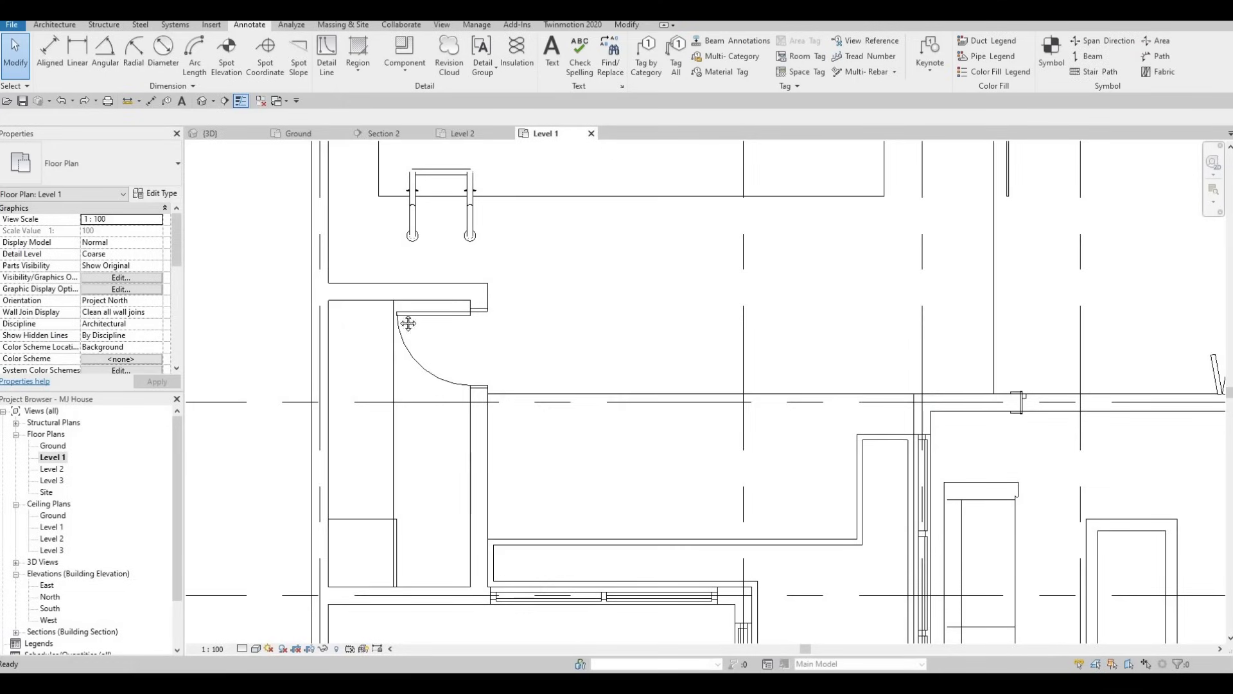
middle_click_drag(391, 392, 393, 335)
scroll(394, 335, "down", 1)
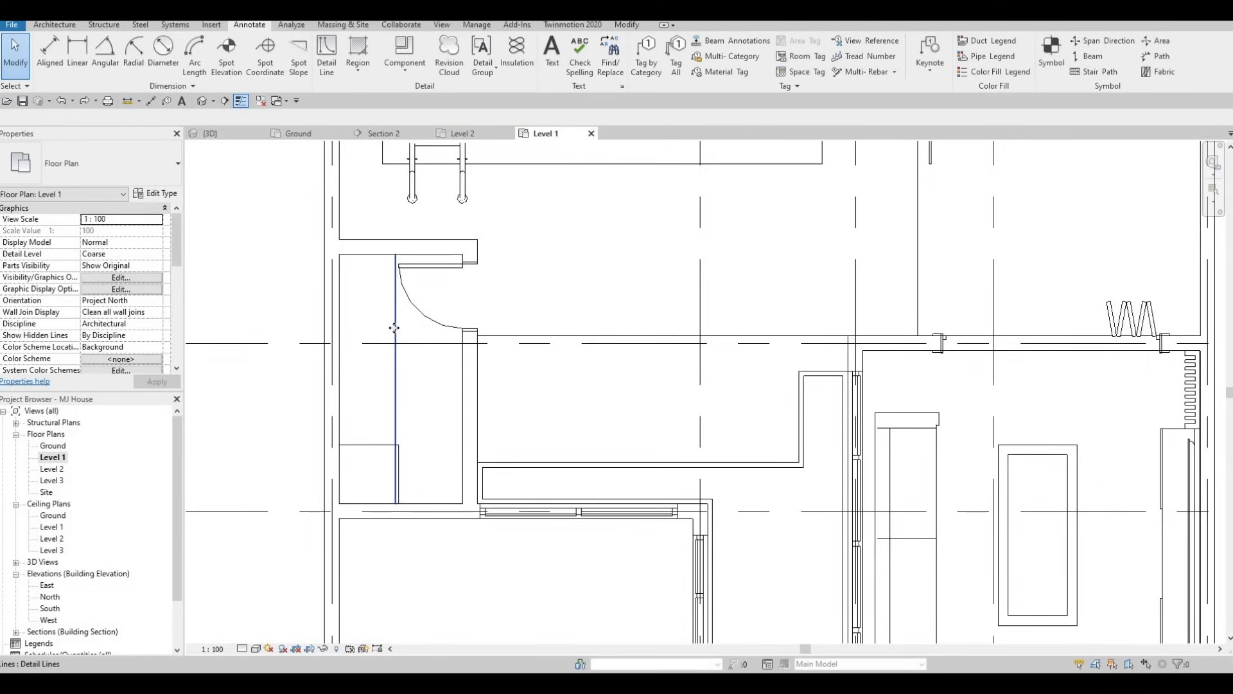
left_click(395, 336)
middle_click_drag(407, 323, 406, 332)
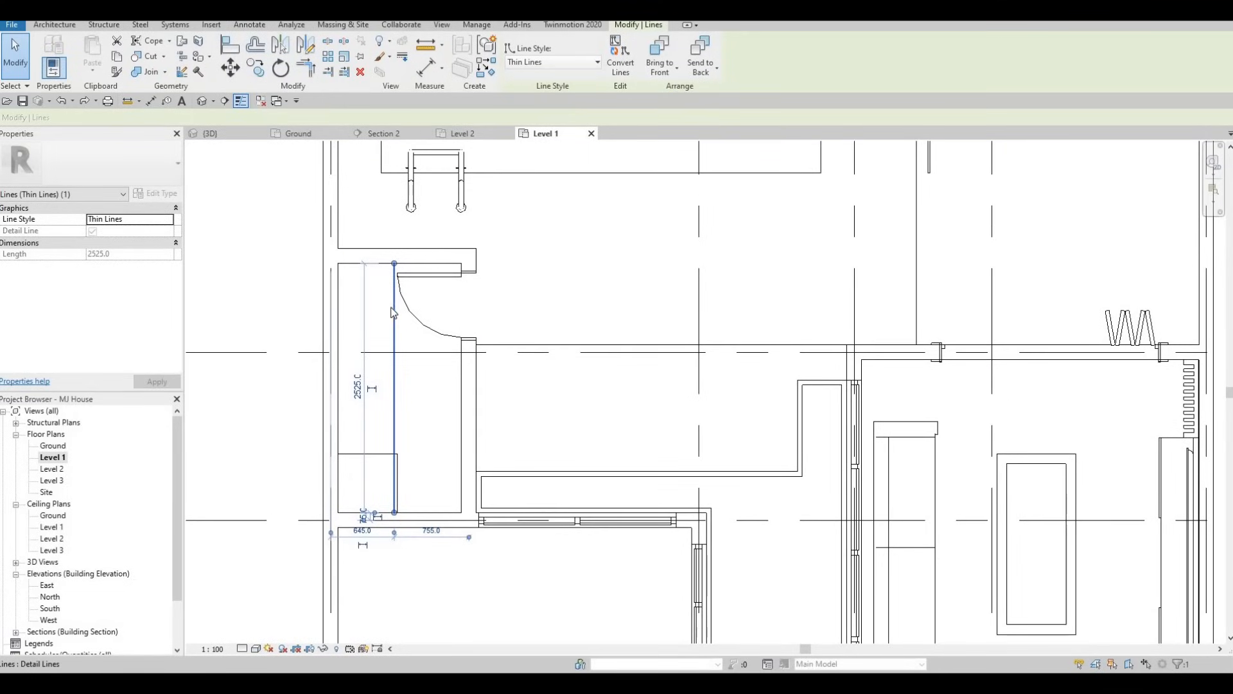
key("Escape")
key("Escape")
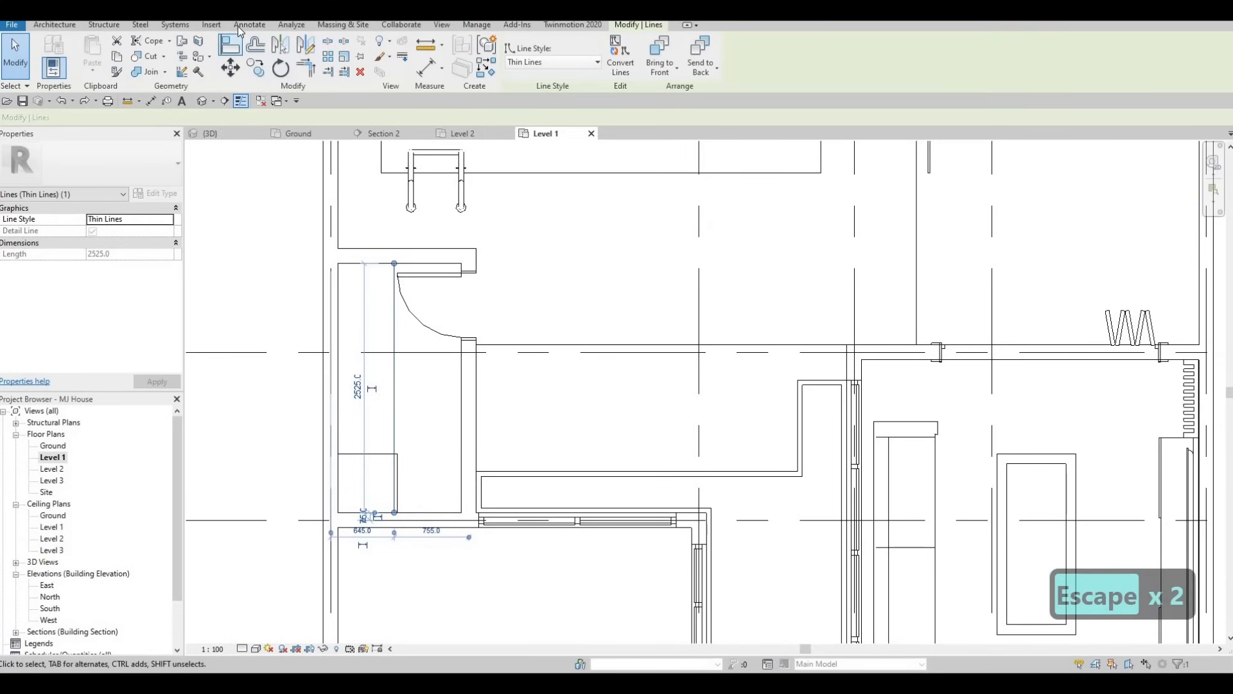
left_click(239, 26)
left_click(328, 61)
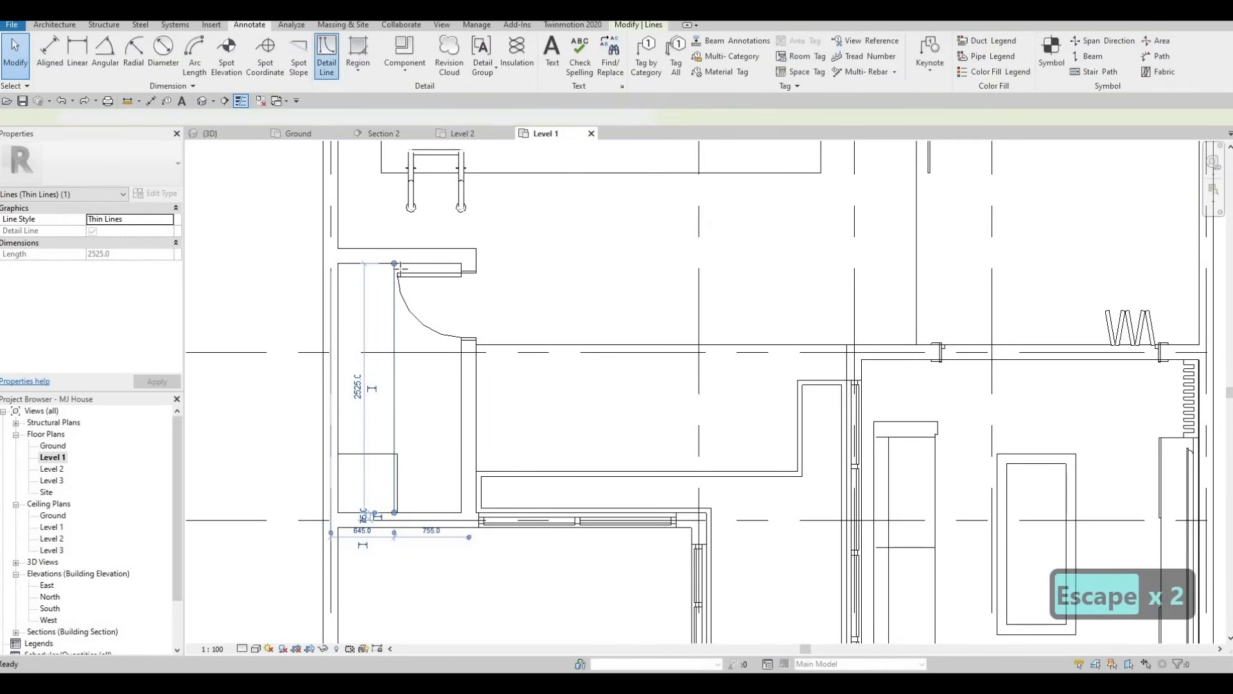
key("Escape")
key("Escape")
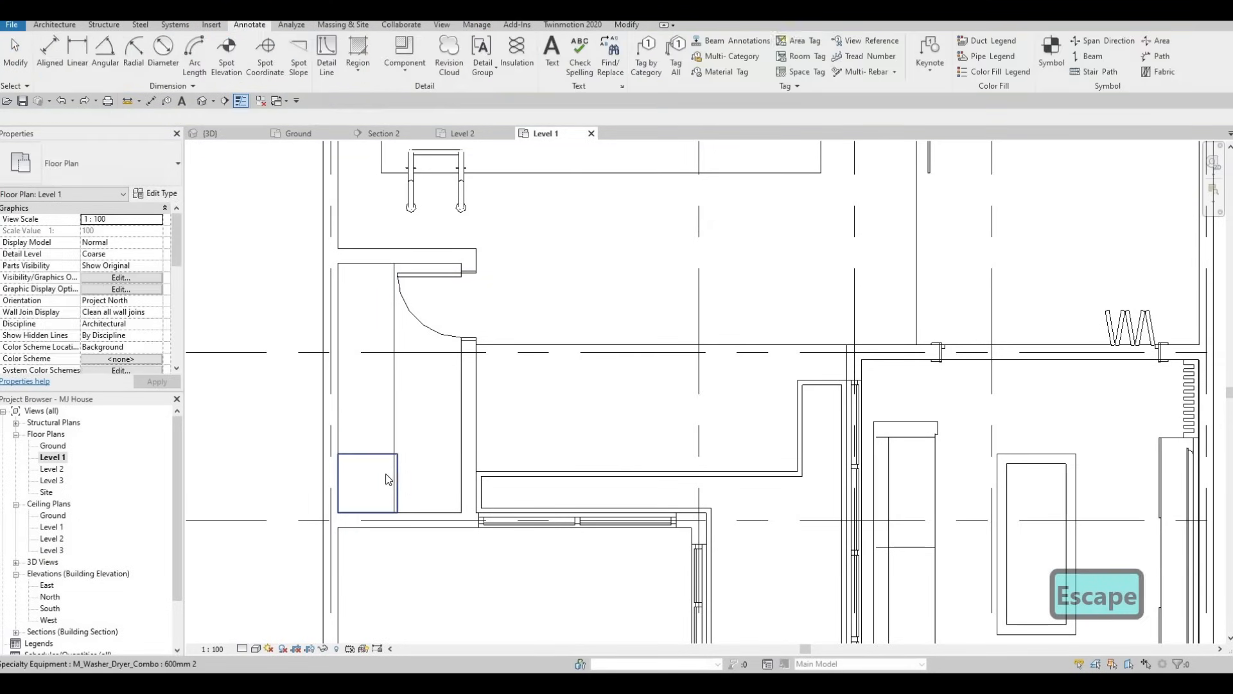
Check the washer-dryer's dimensions in its type properties, close them and deselect the appliance
left_click(332, 258)
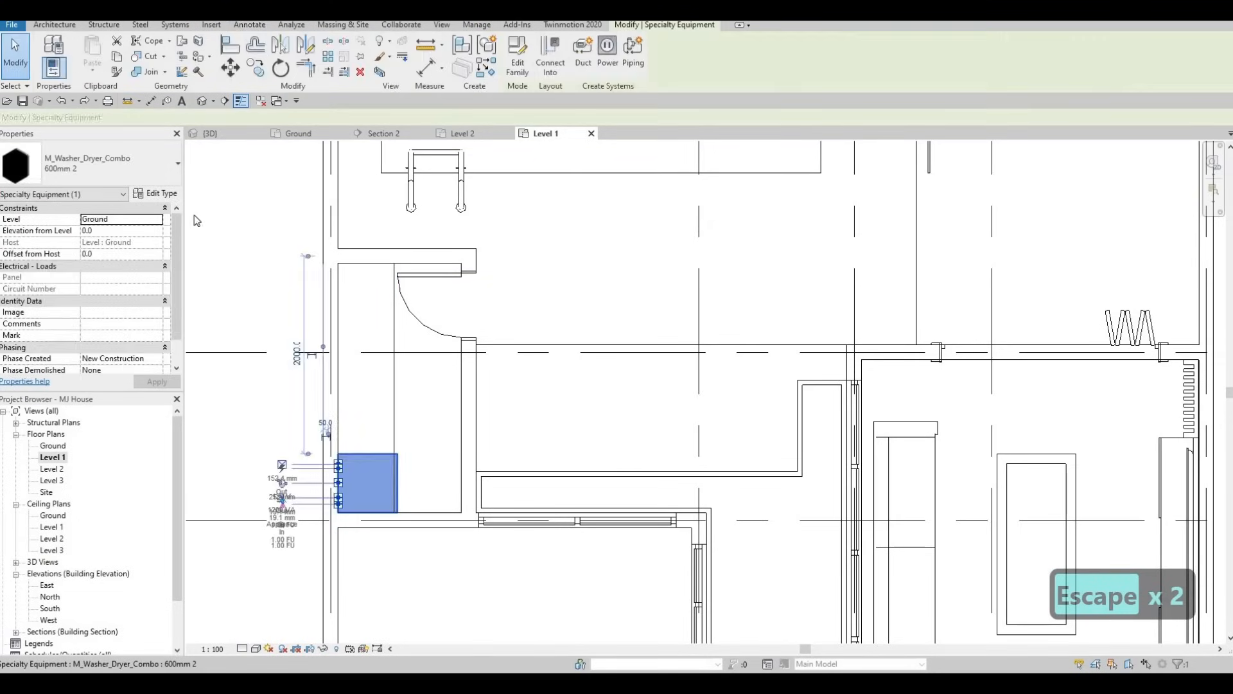
left_click(157, 193)
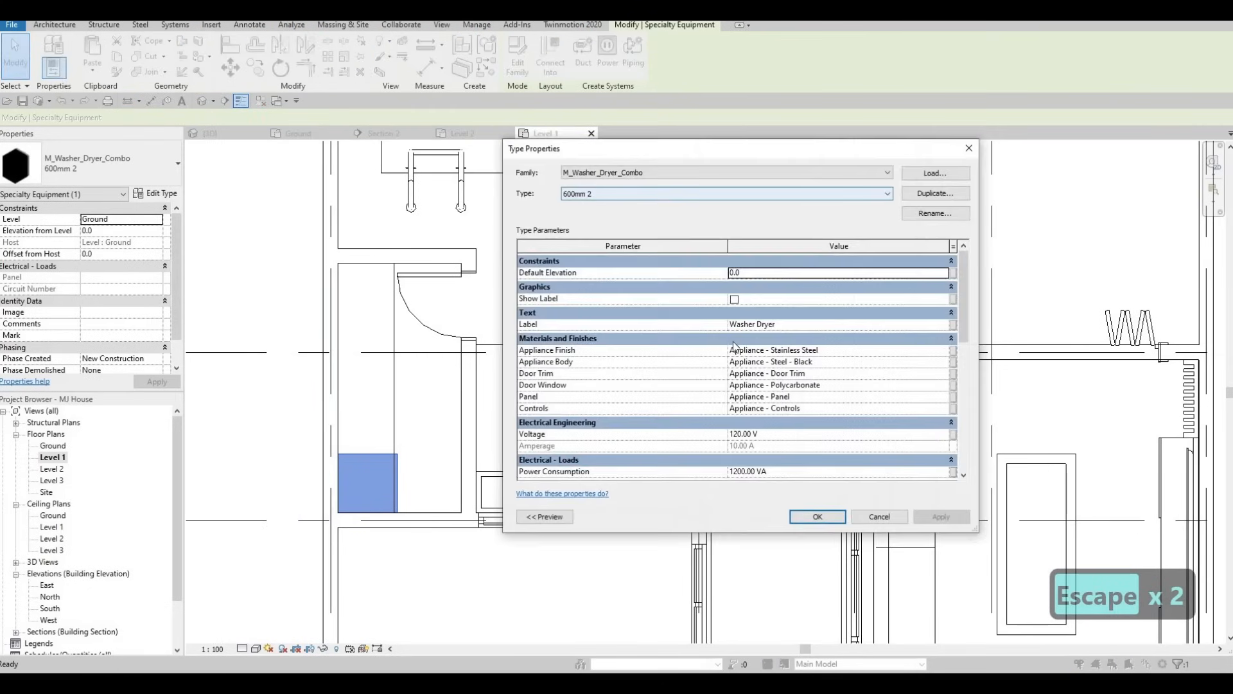
scroll(759, 379, "down", 4)
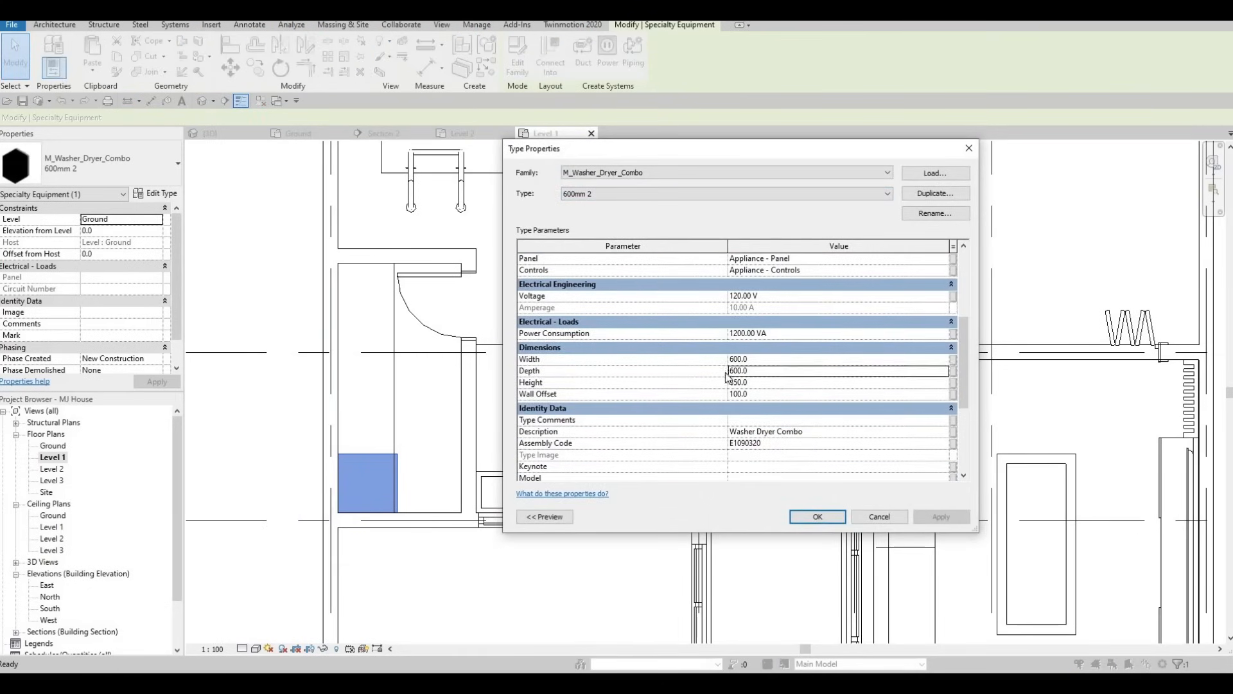
key("Return")
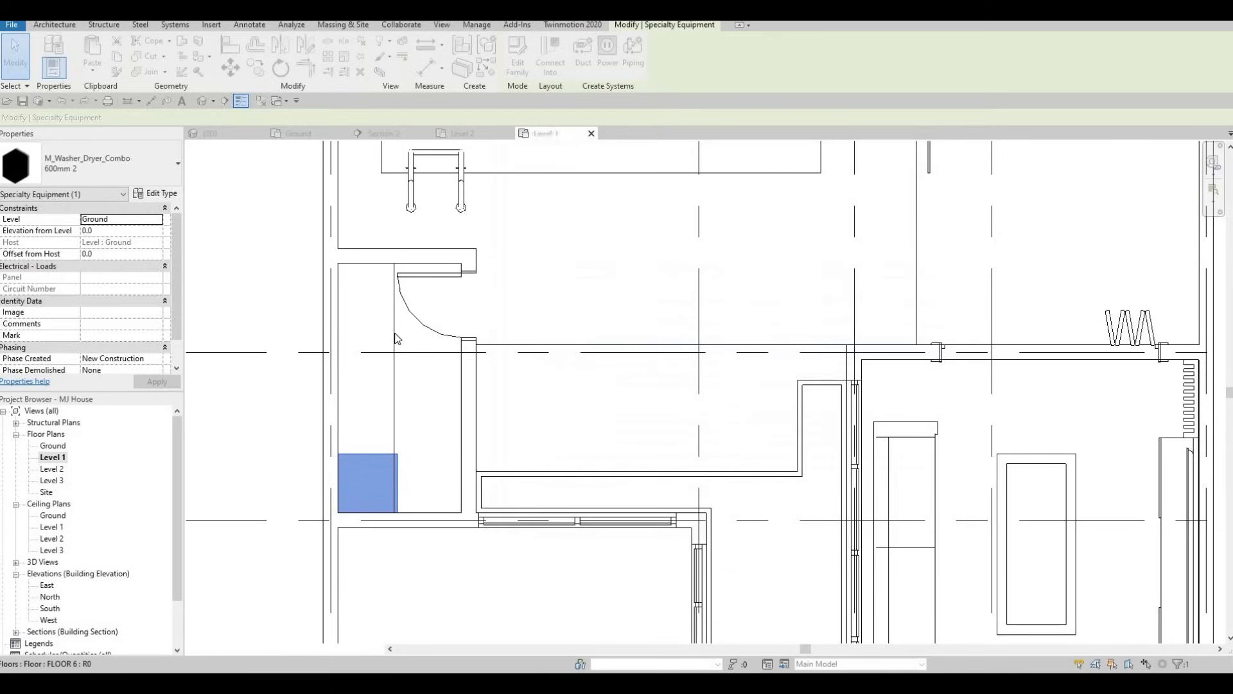
key("Escape")
key("Escape")
Draw a detail line in the <Demolished> line style lengthwise through the small room, from its lower wall to its upper wall
left_click(331, 71)
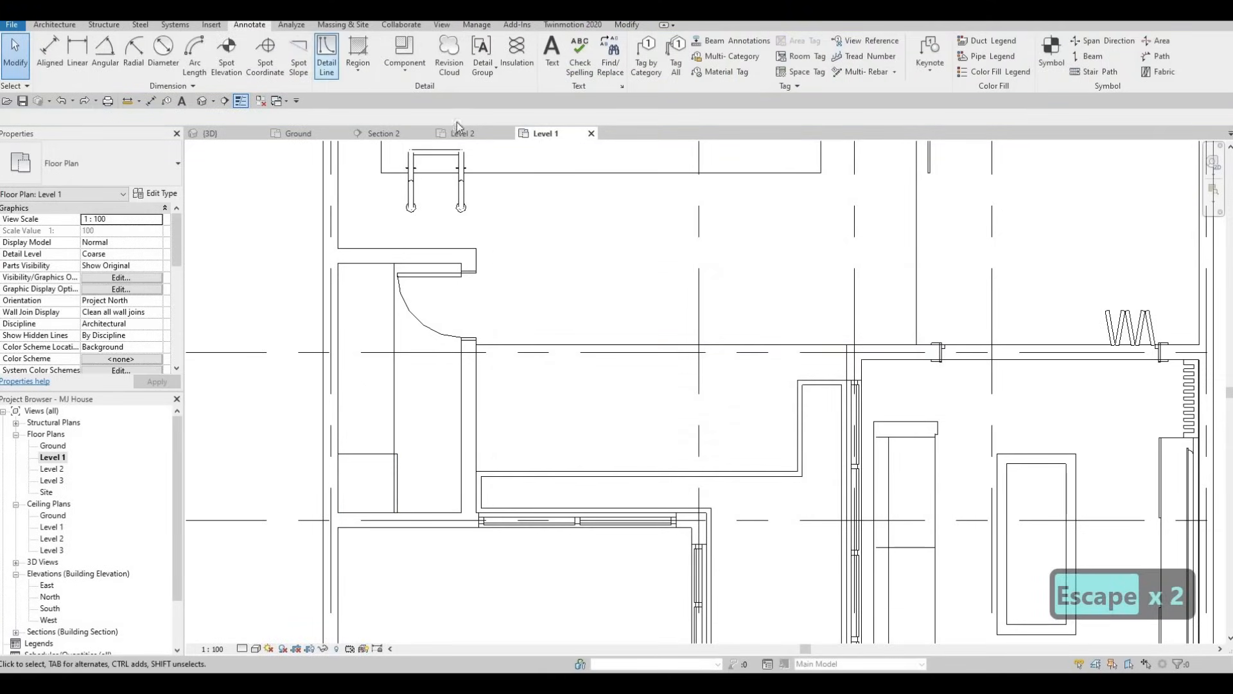
left_click(605, 63)
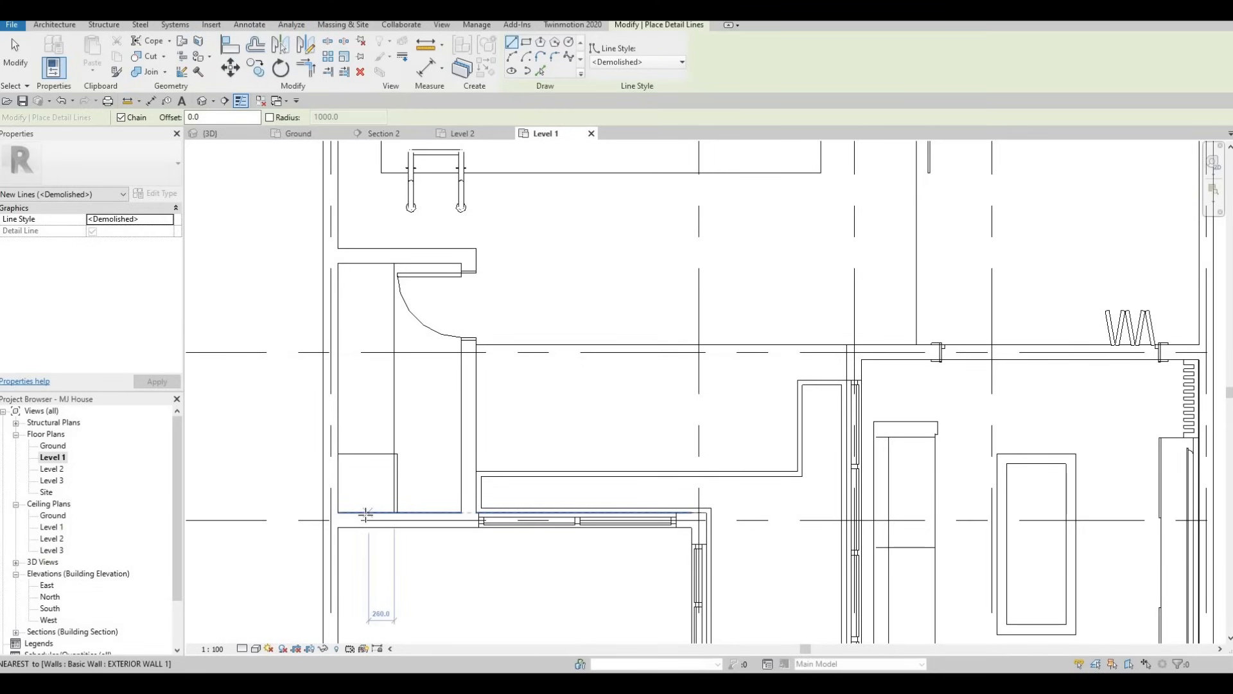
left_click(370, 263)
key("Escape")
key("Escape")
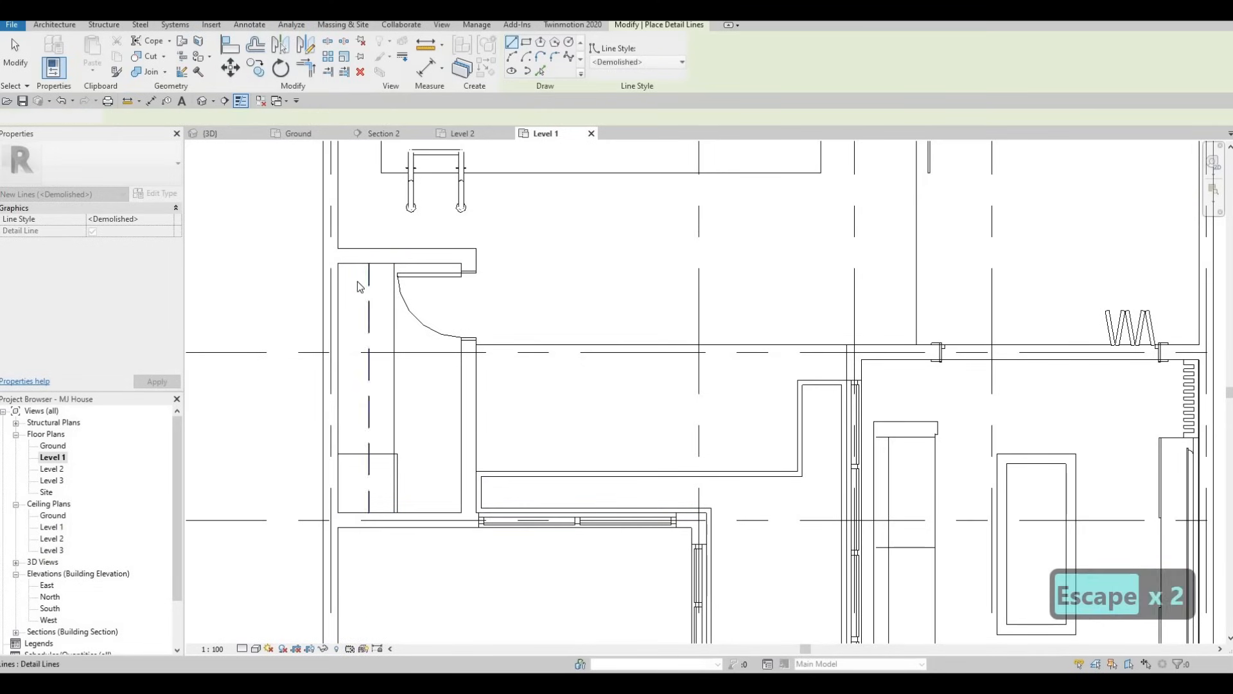
Look over the Level 1 plan around the small room, living area, dining area and bathroom
scroll(388, 339, "down", 3)
middle_click_drag(389, 339, 357, 350)
scroll(357, 351, "down", 1)
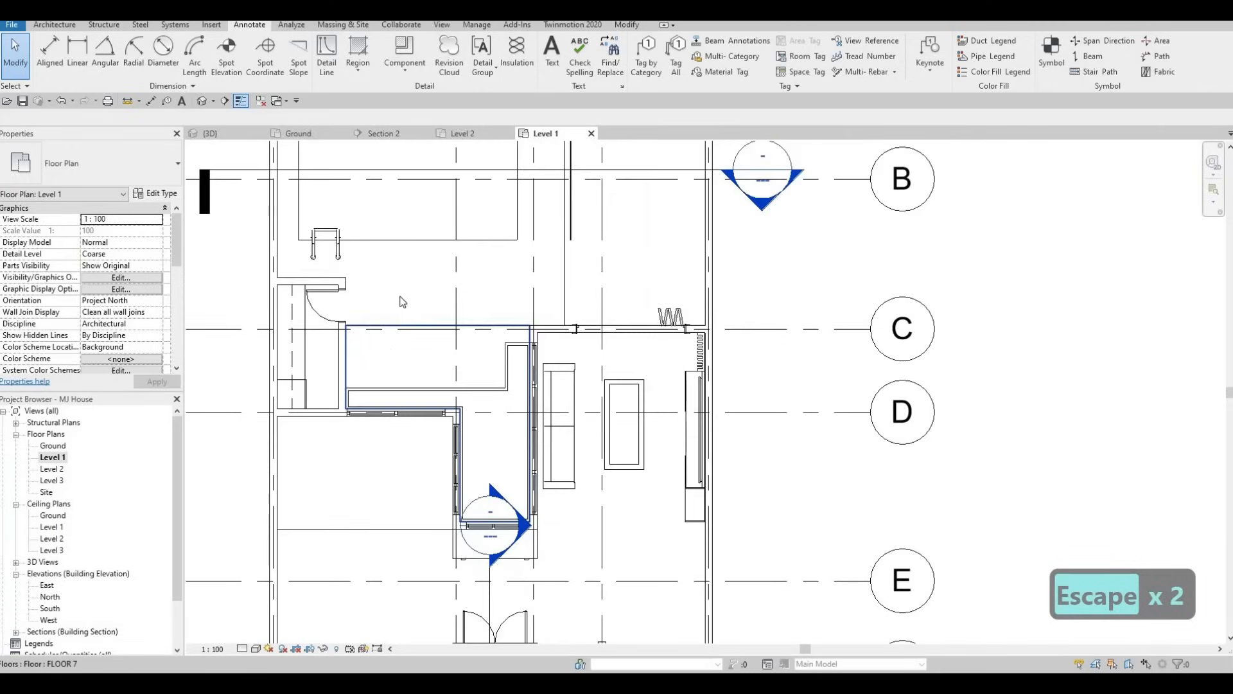
middle_click_drag(503, 454, 496, 488)
scroll(584, 437, "down", 1)
middle_click_drag(585, 437, 446, 394)
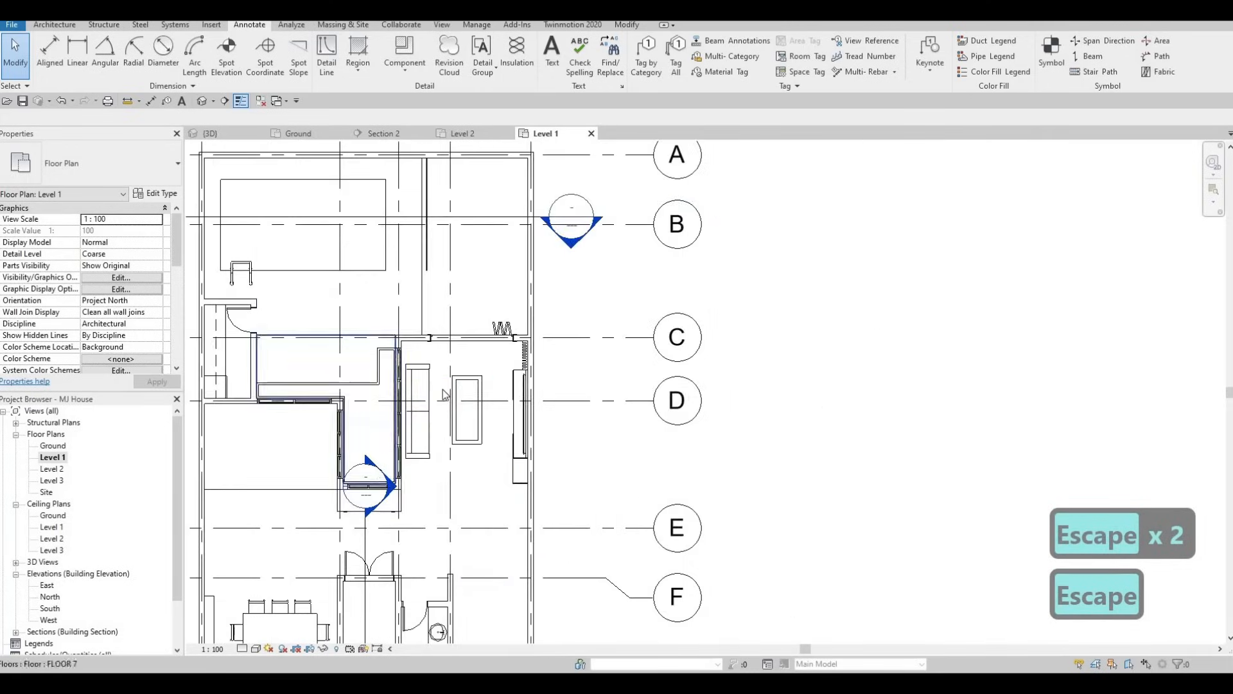
middle_click_drag(409, 463, 434, 342)
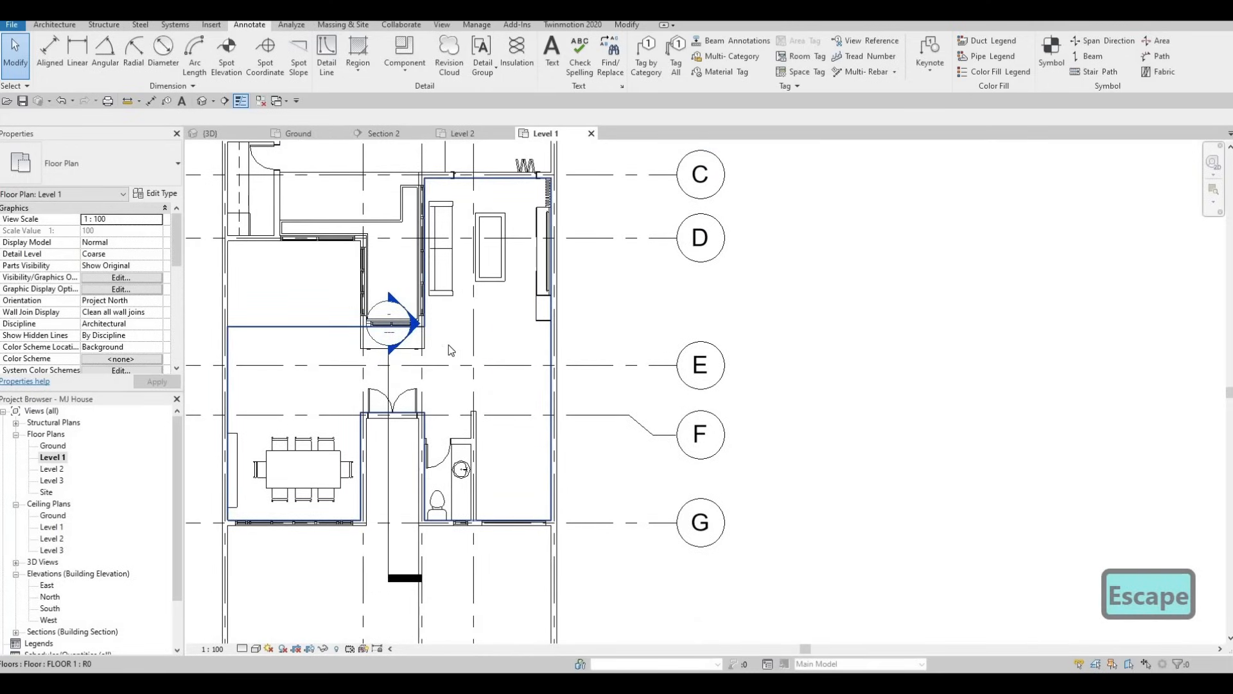
key("F1")
middle_click_drag(341, 281, 390, 375)
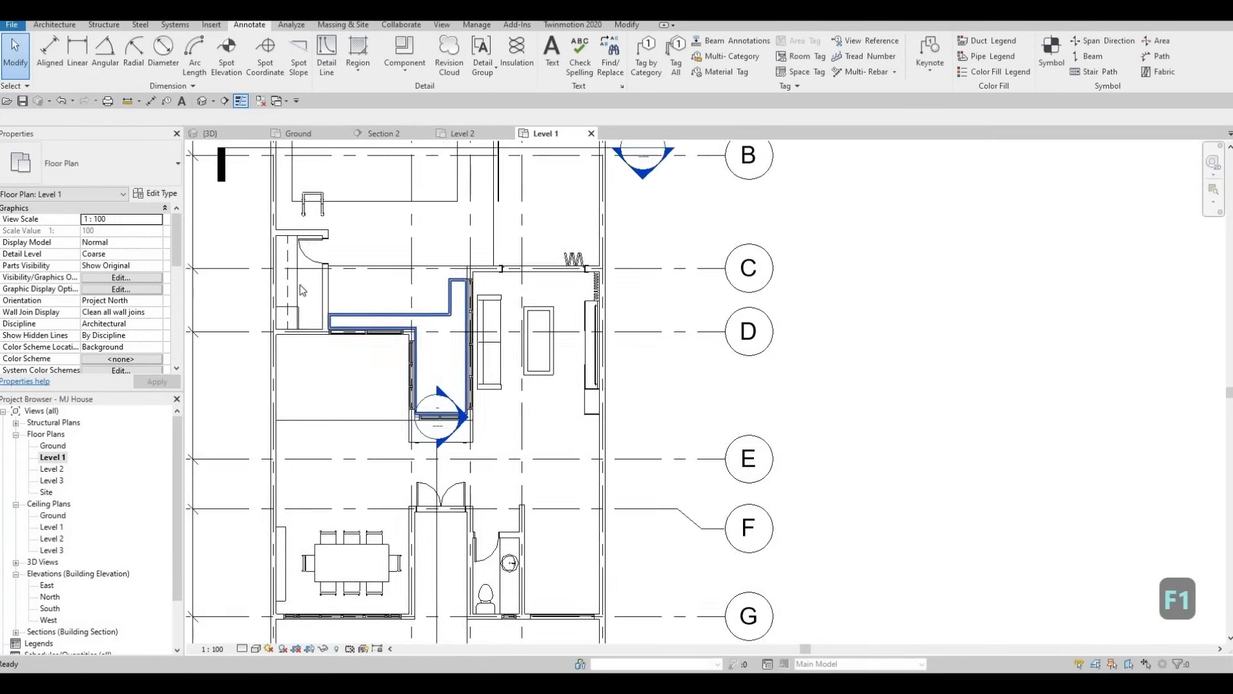
key("Escape")
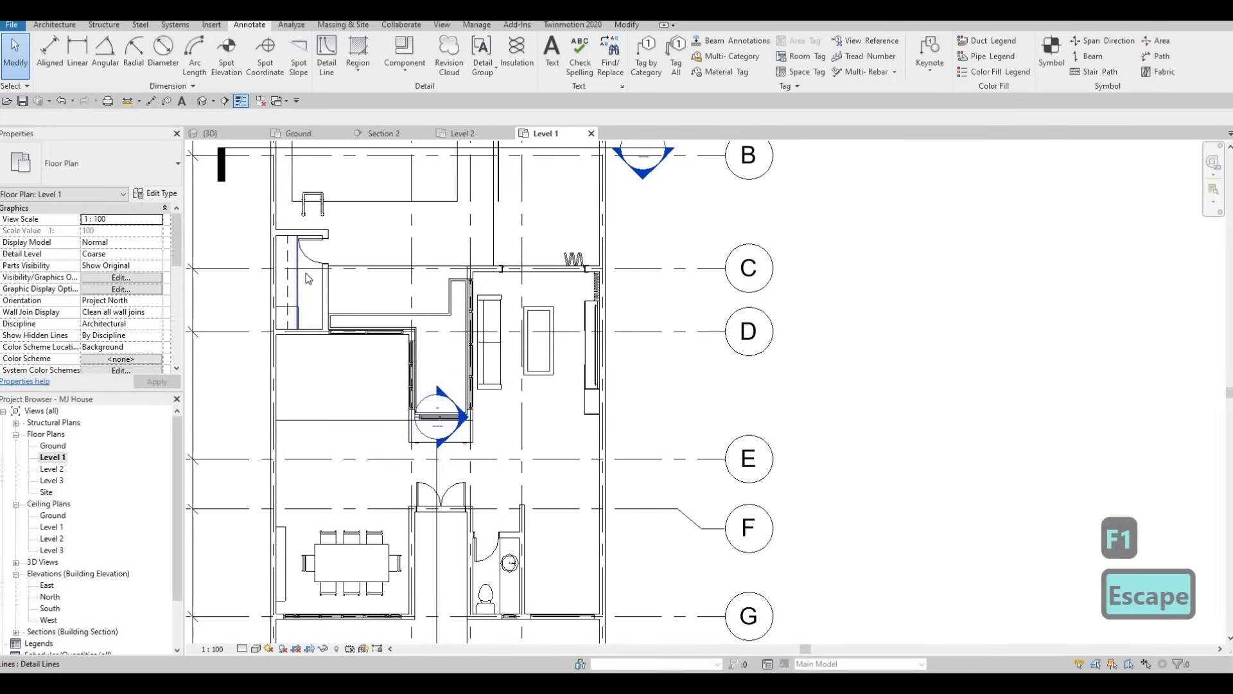
Draw a Thin Lines detail rectangle about 3226 mm long around the living room's coffee table, overlapping the sofa's front edge
left_click(298, 276)
key("c")
key("s")
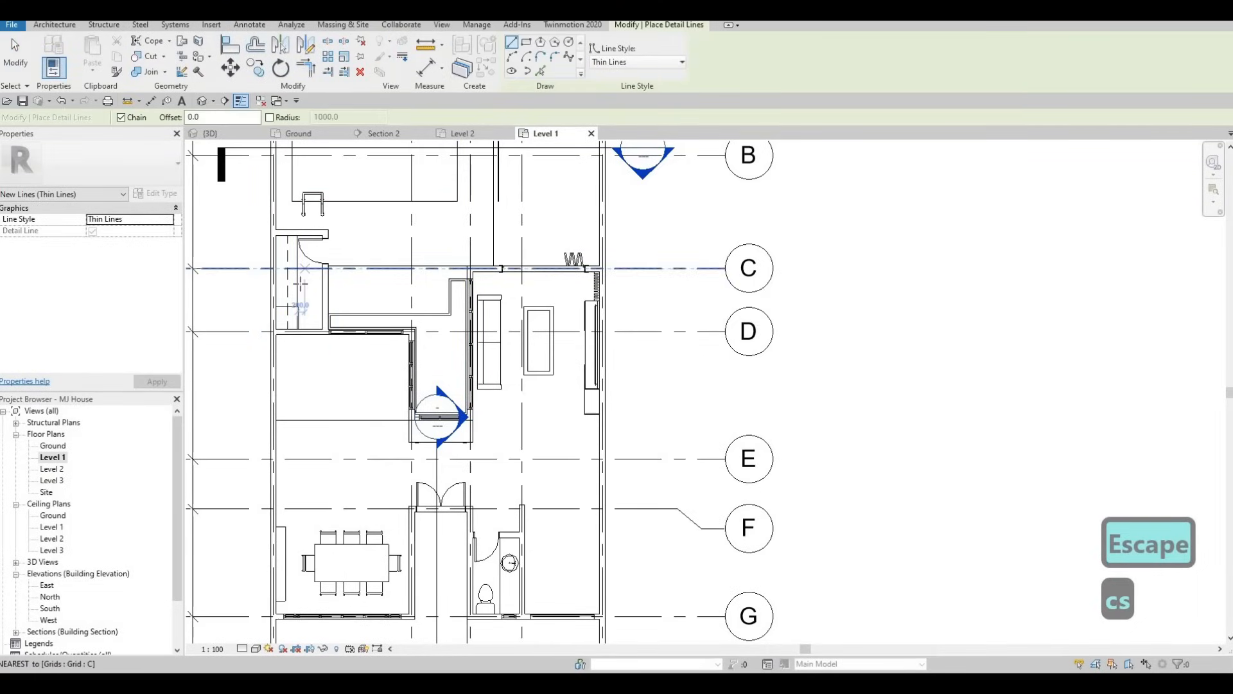
middle_click_drag(514, 331, 385, 295)
scroll(325, 340, "up", 2)
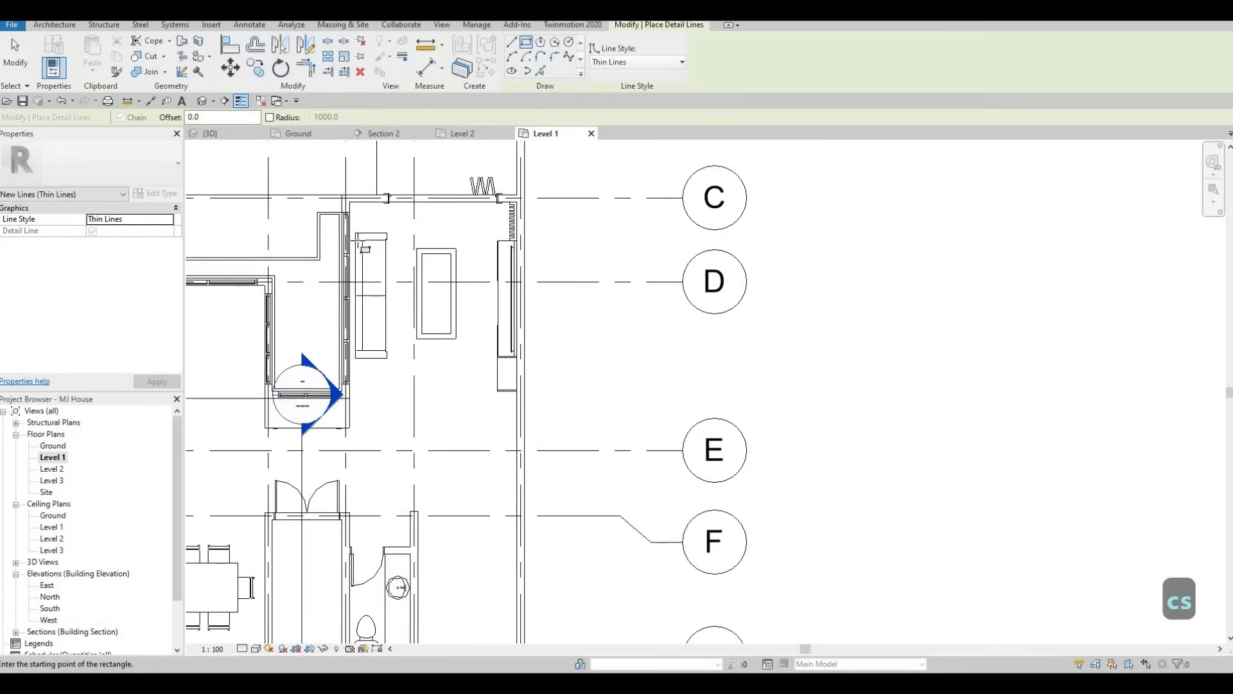
scroll(474, 219, "up", 4)
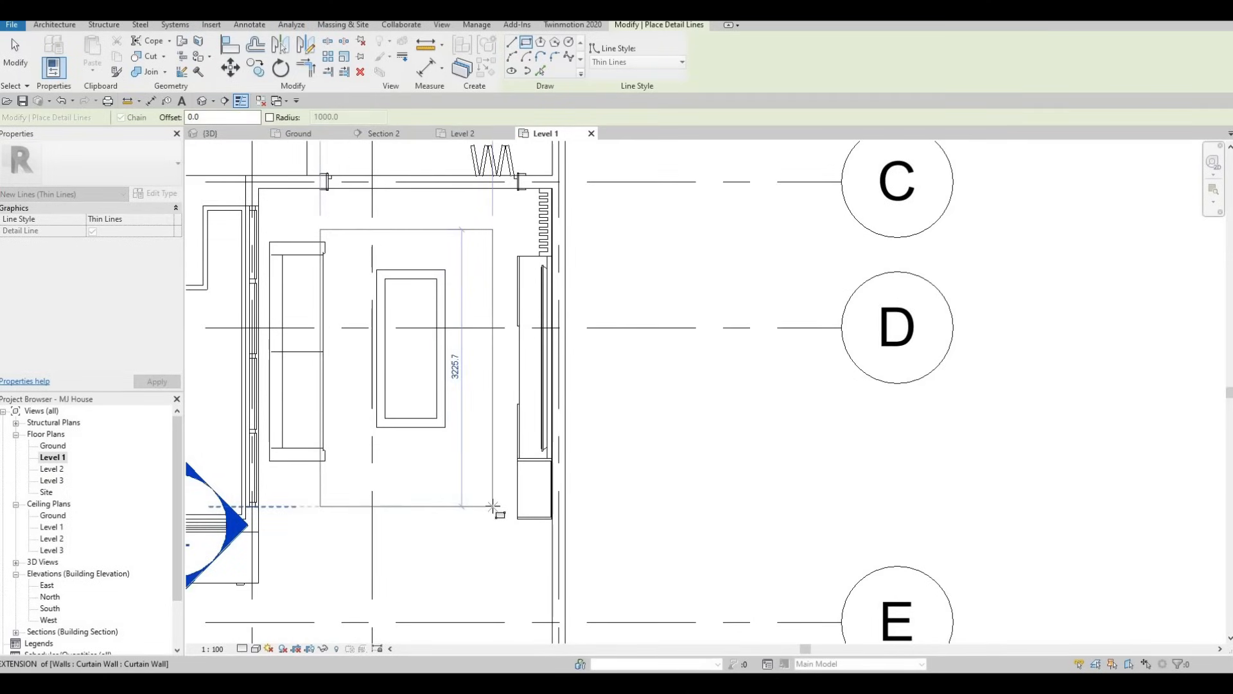
left_click(492, 474)
key("Escape")
key("Escape")
Select all four lines of the rectangle and move them down and toward the TV unit, clear of the sofa
key("Tab")
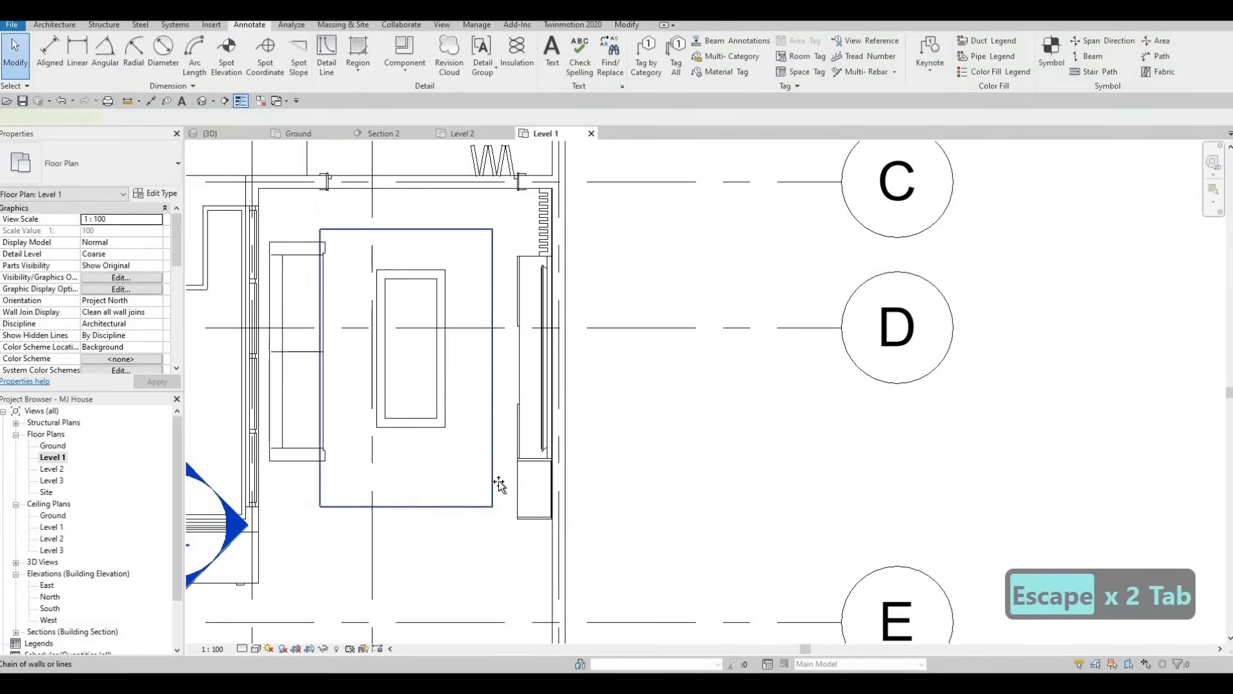
left_click(501, 480)
left_click_drag(502, 476, 505, 478)
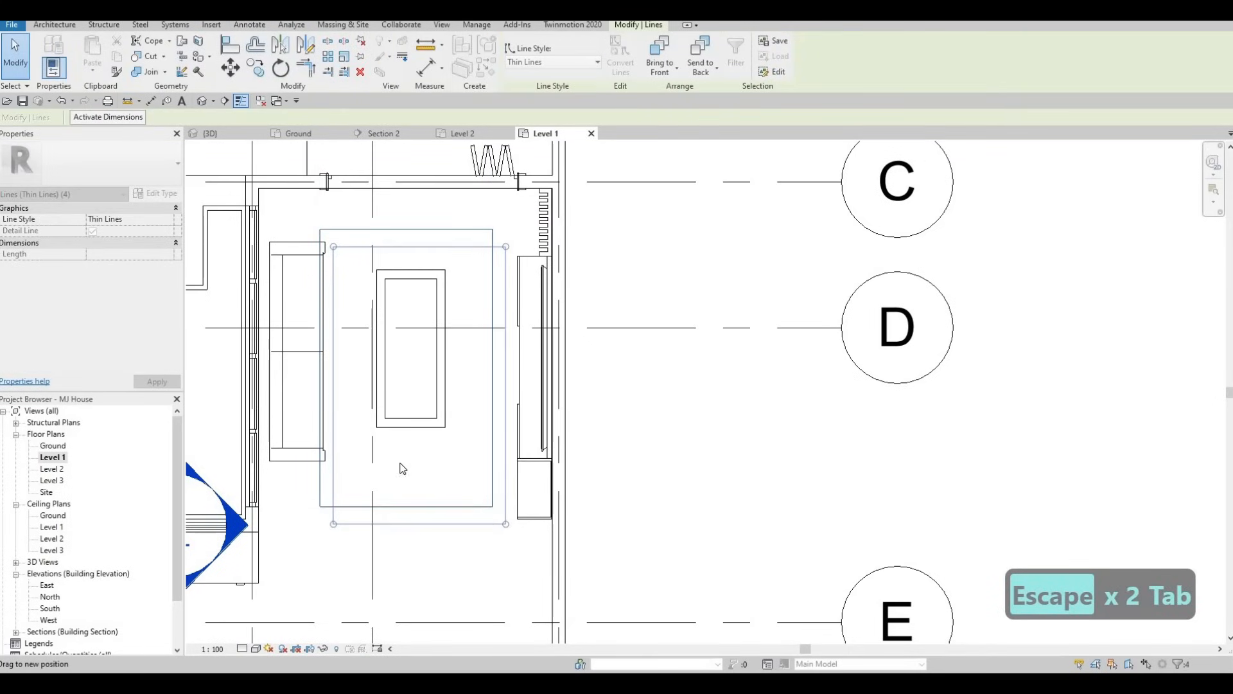
key("Escape")
Move the sofa down alongside the rectangle, keeping it near the curtain wall, and deselect it
left_click(322, 393)
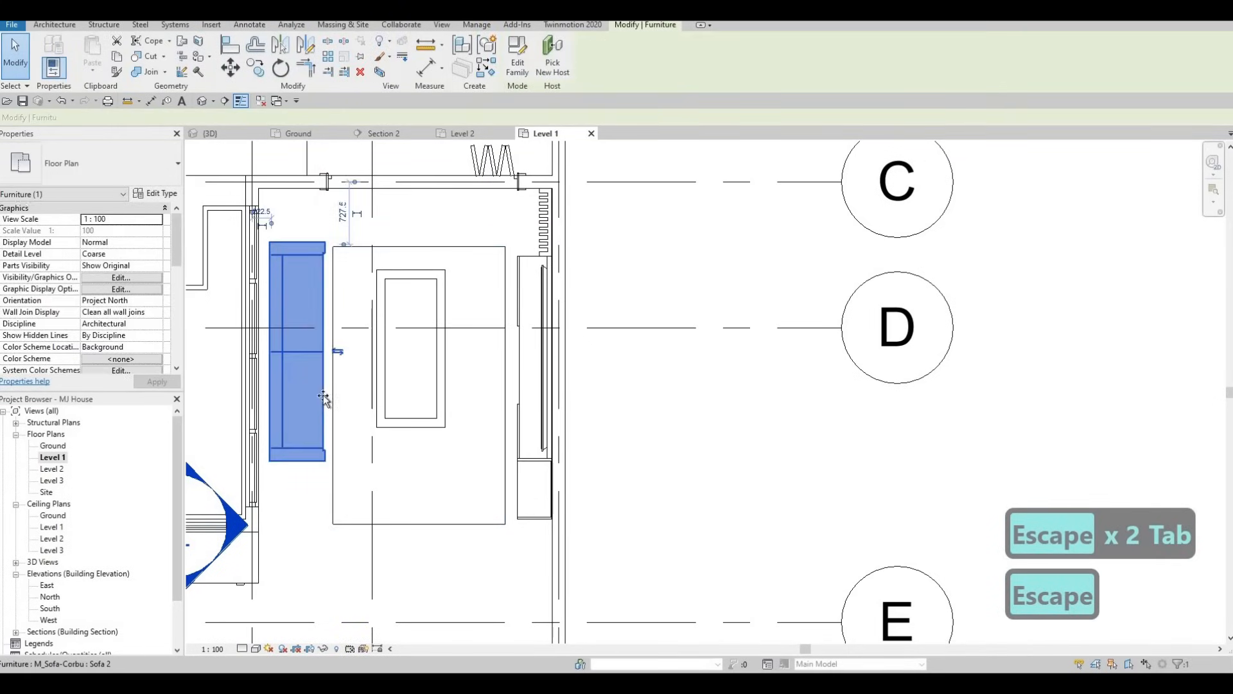
left_click_drag(321, 403, 336, 393)
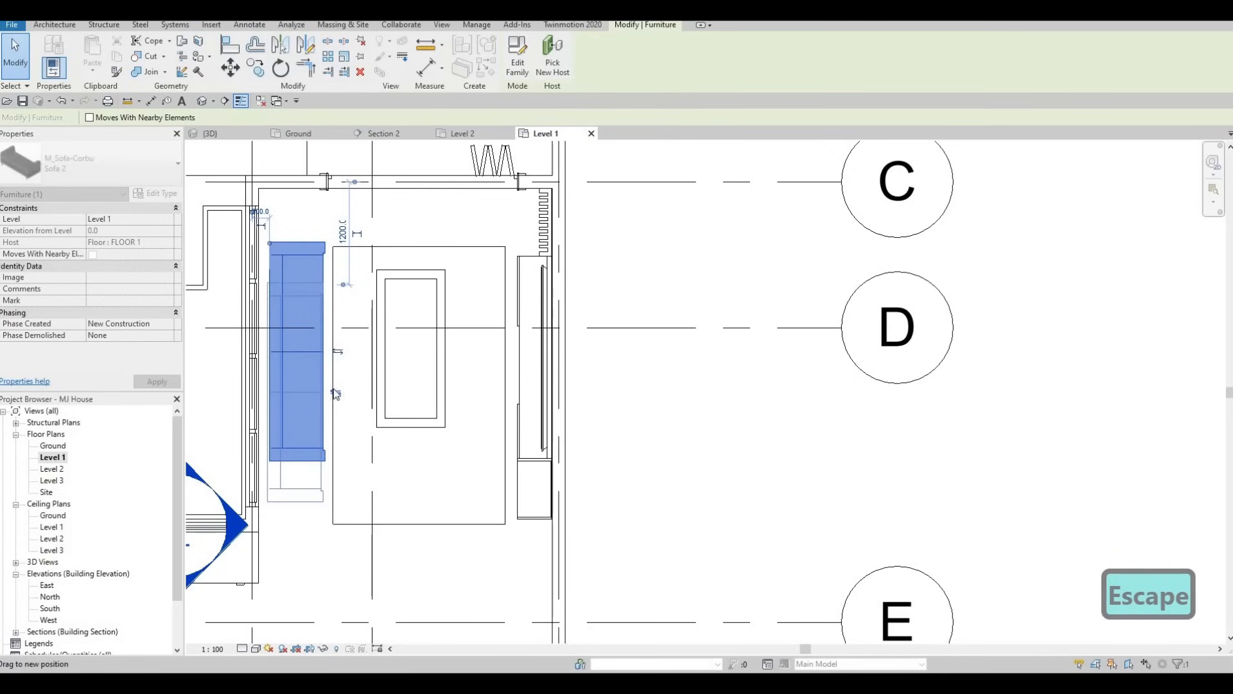
key("Escape")
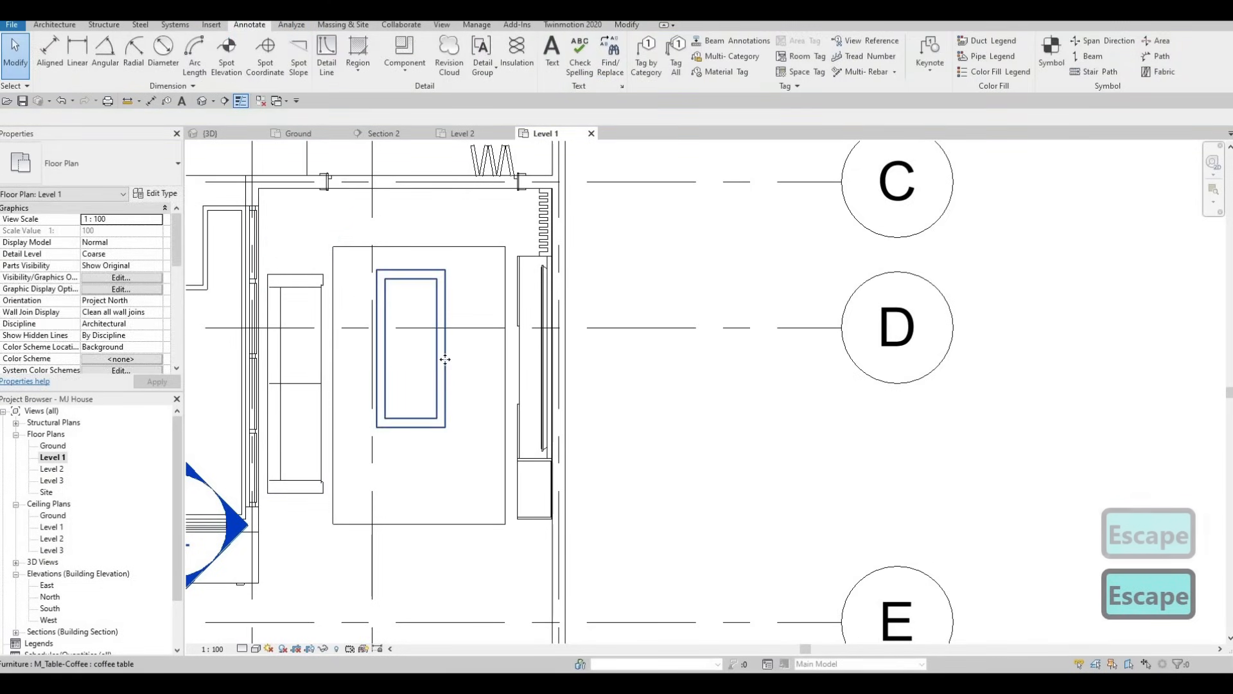
Nudge the coffee table down until it sits roughly midway along the rectangle's length, and deselect it
left_click(445, 359)
key("Down")
key("Down")
key("Down")
key("Down")
key("Down")
key("Down")
key("Down")
key("Down")
key("Down")
key("Down")
key("Down")
key("Down")
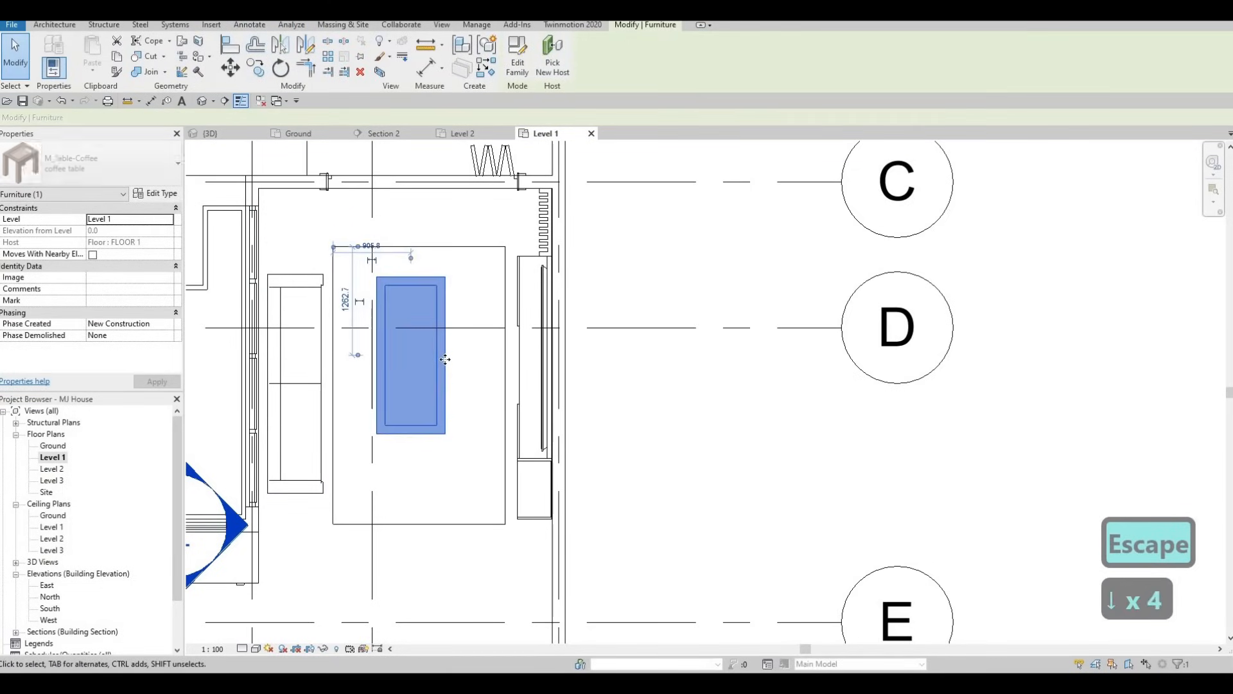
key("Down")
key("Down")
key("Down")
key("Down")
key("Down")
key("Down")
key("Down")
key("Down")
key("Down")
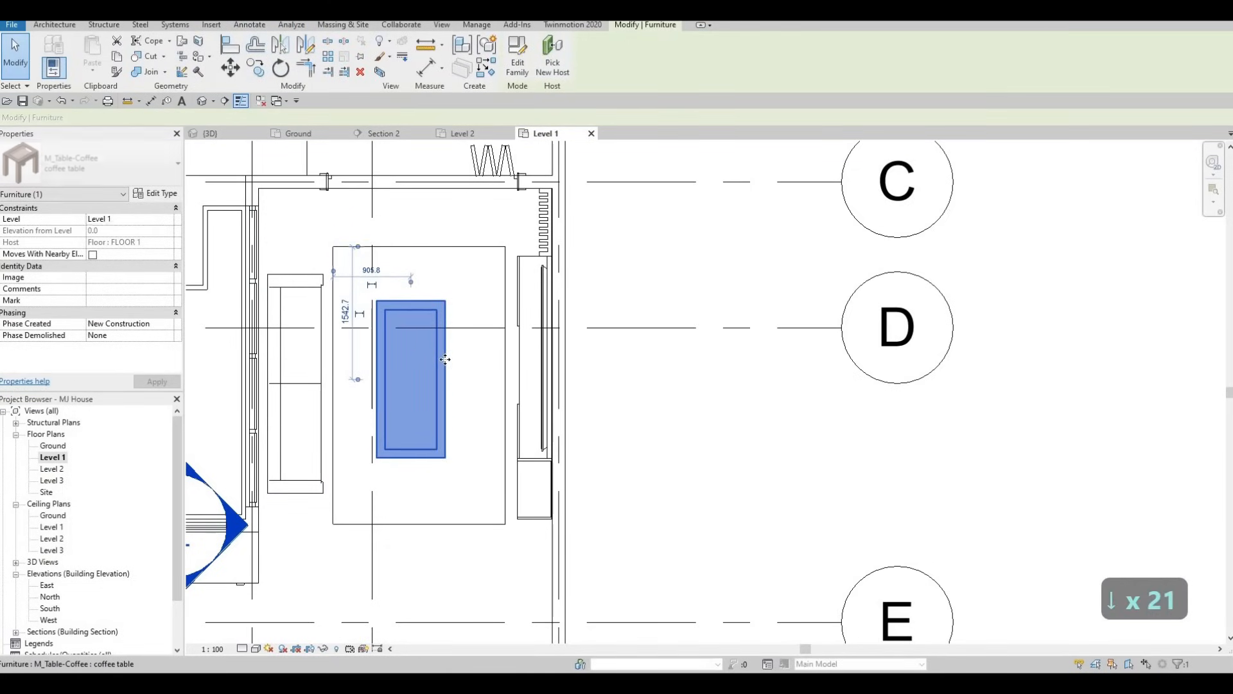
key("Up")
key("Escape")
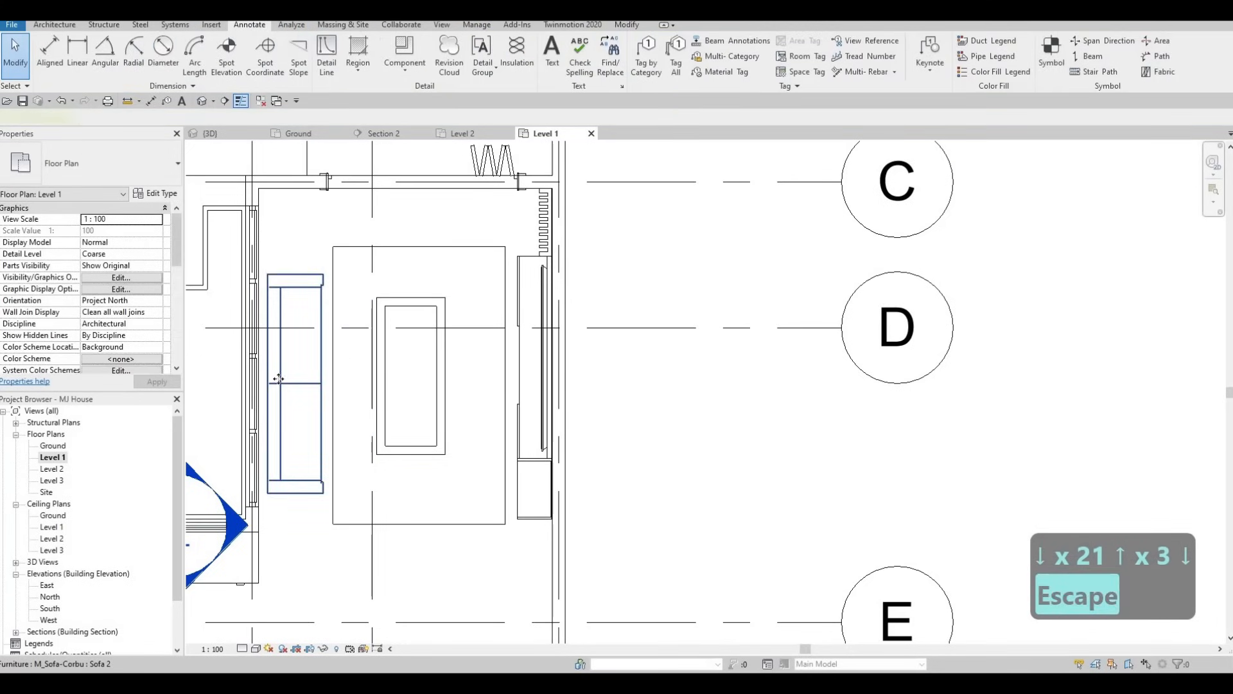
Nudge the sofa up five increments to align it with the coffee table, and deselect it
left_click(279, 380)
key("Up")
key("Up")
key("Up")
key("Up")
key("Up")
key("Escape")
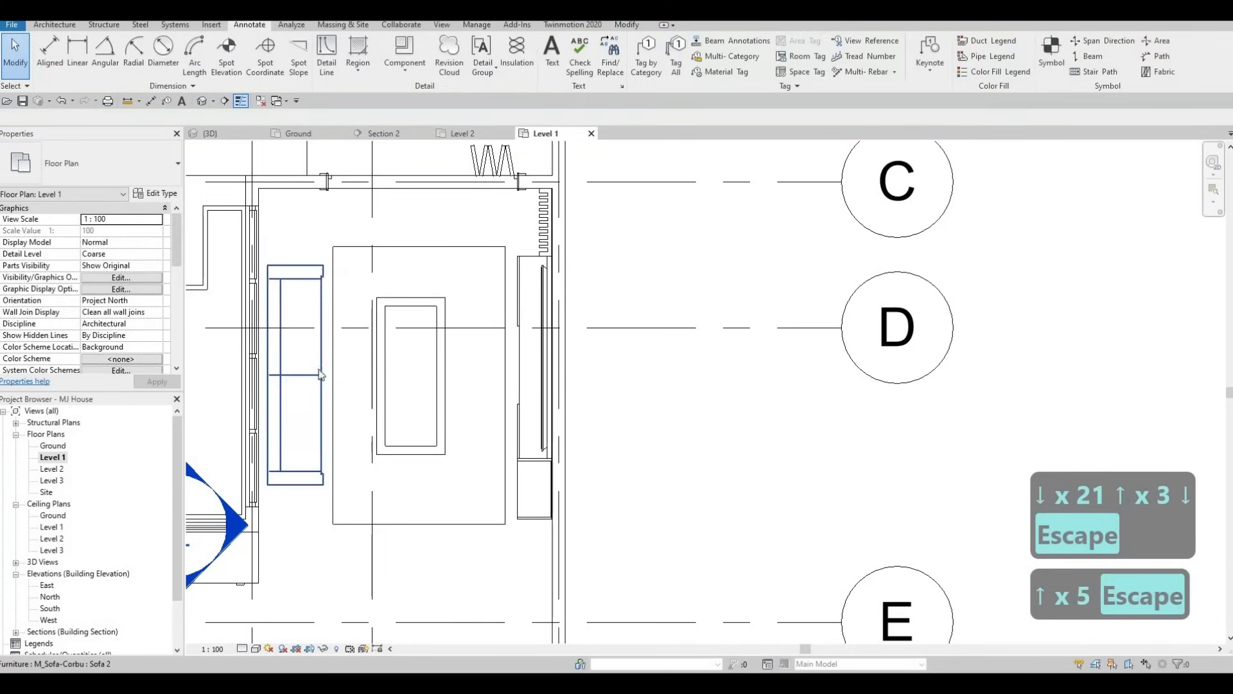
key("Escape")
Nudge the rectangle's sofa-side edge toward the sofa until the rectangle is 2087.3 mm wide, and deselect it
left_click(333, 362)
key("Left")
key("Left")
key("Left")
key("Left")
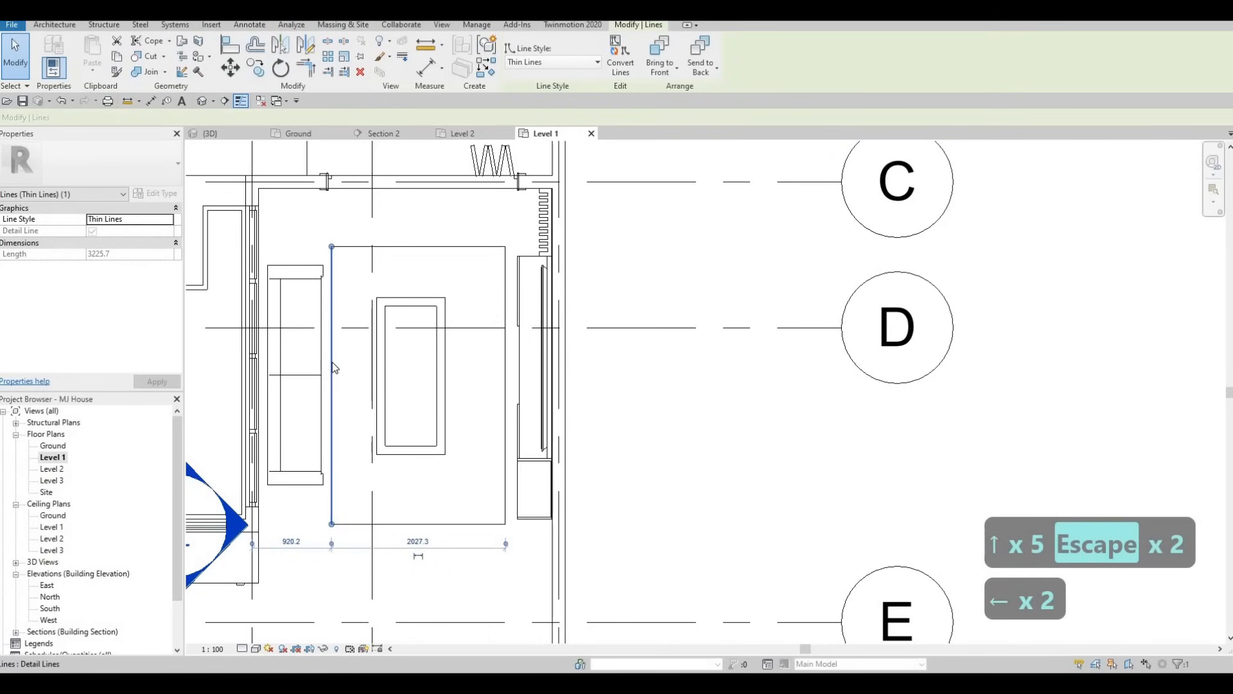
key("Left")
key("Left")
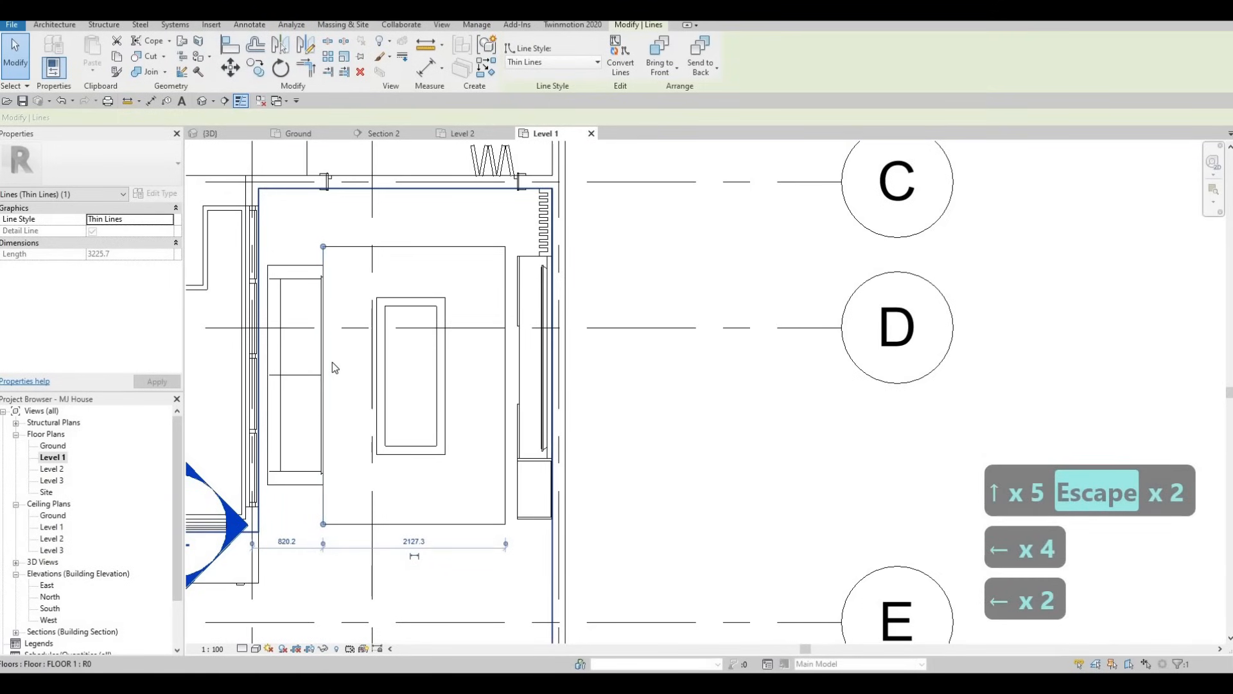
key("Right")
key("Right")
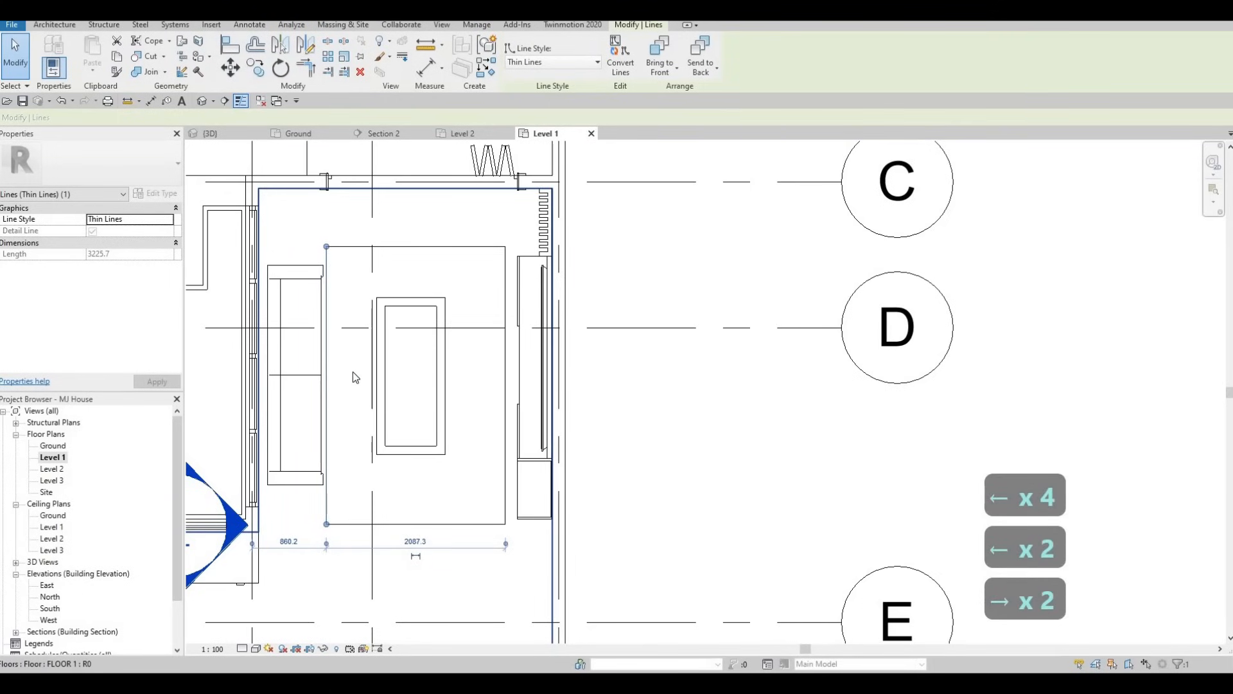
key("Escape")
key("Escape")
key("Escape")
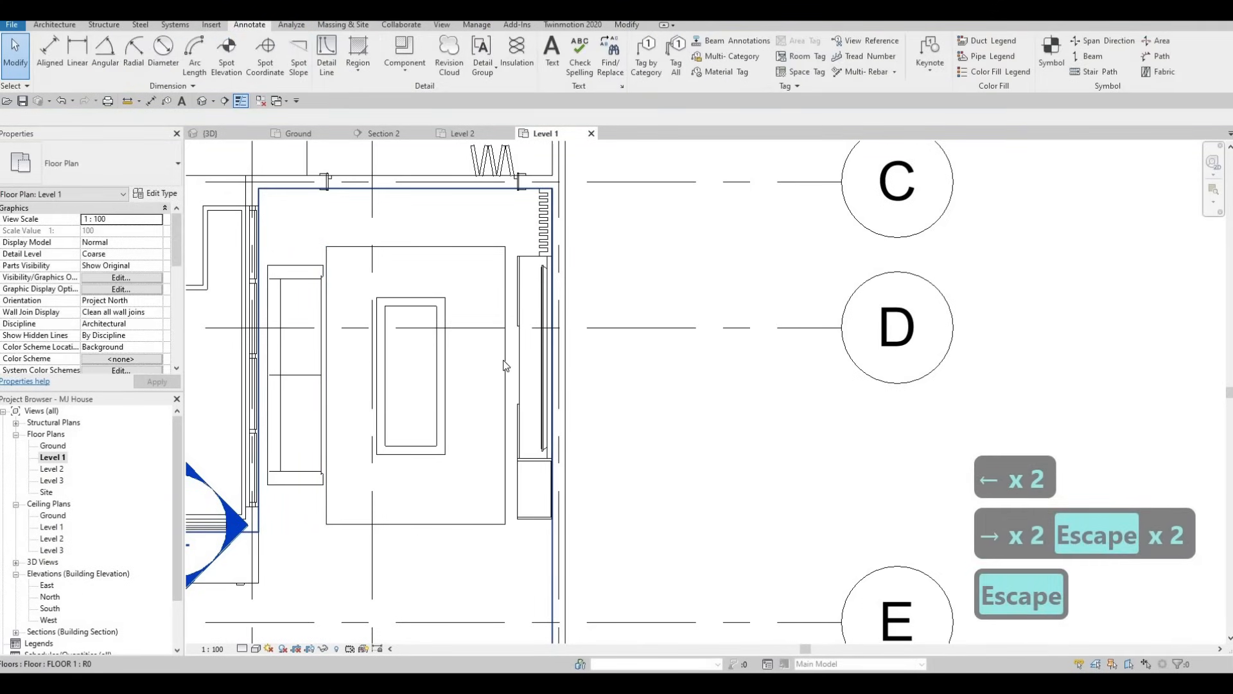
Try to nudge the rectangle upward with only its TV-side edge selected, and deselect that edge
middle_click_drag(445, 326, 441, 334)
scroll(442, 339, "down", 4)
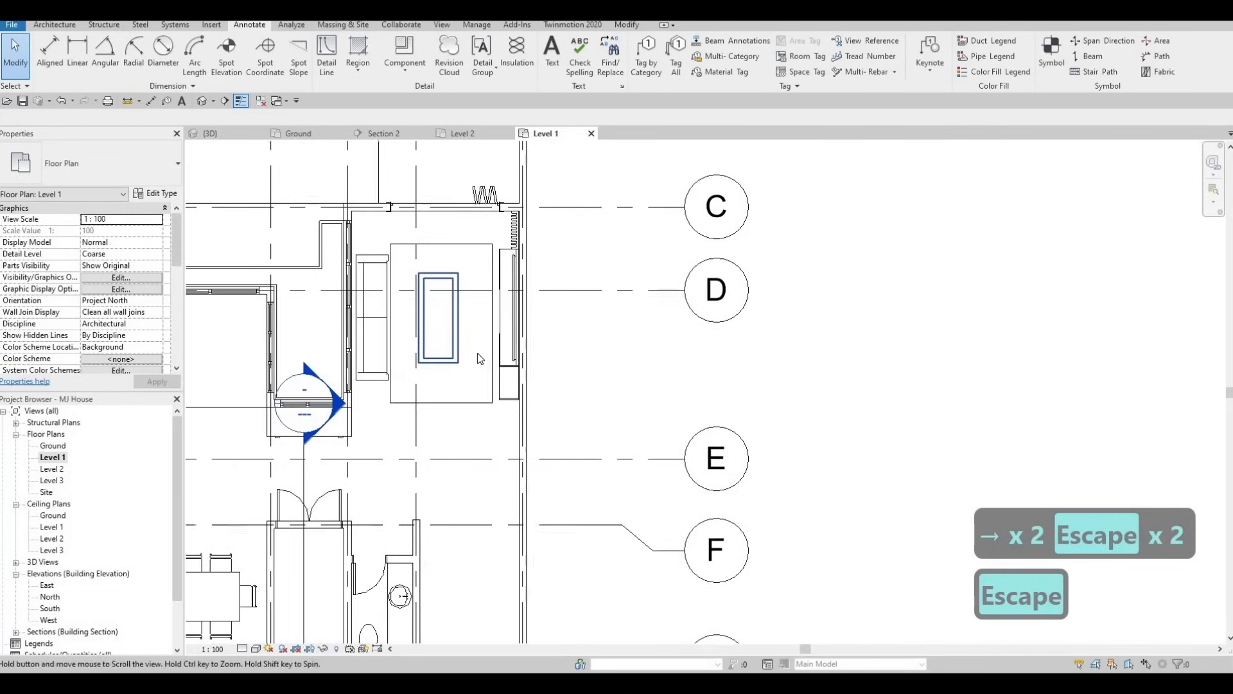
left_click(493, 327)
key("Tab")
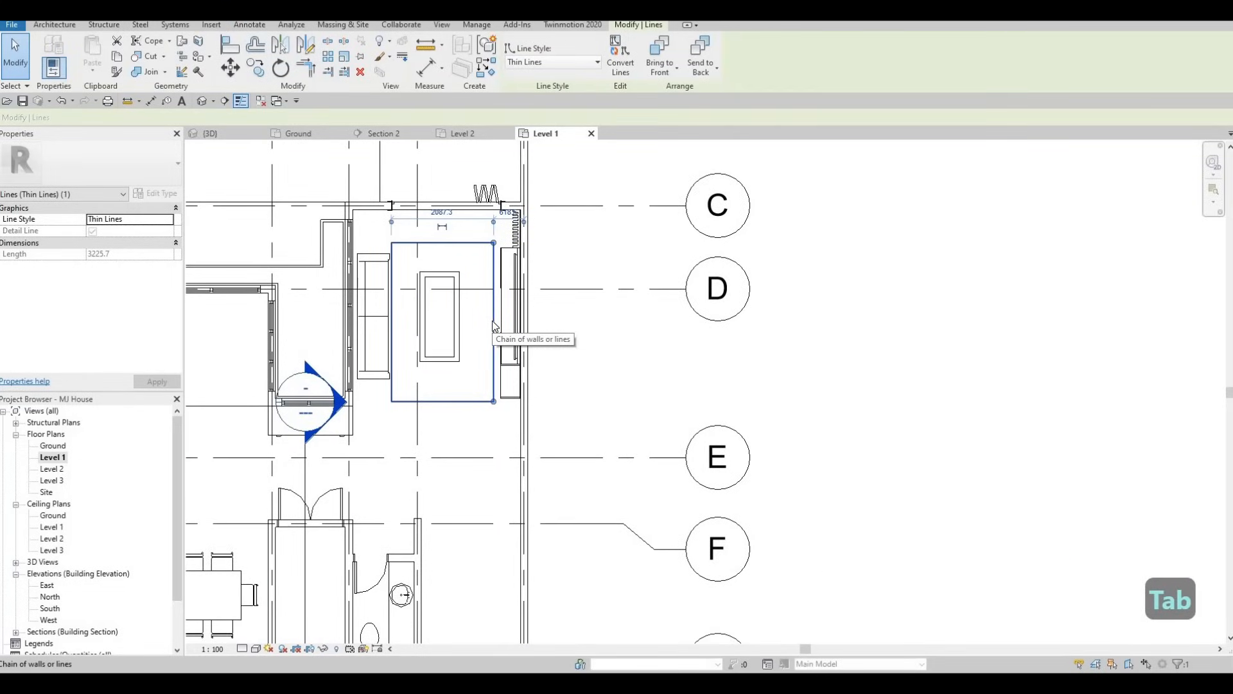
key("Up")
key("Up")
key("Up")
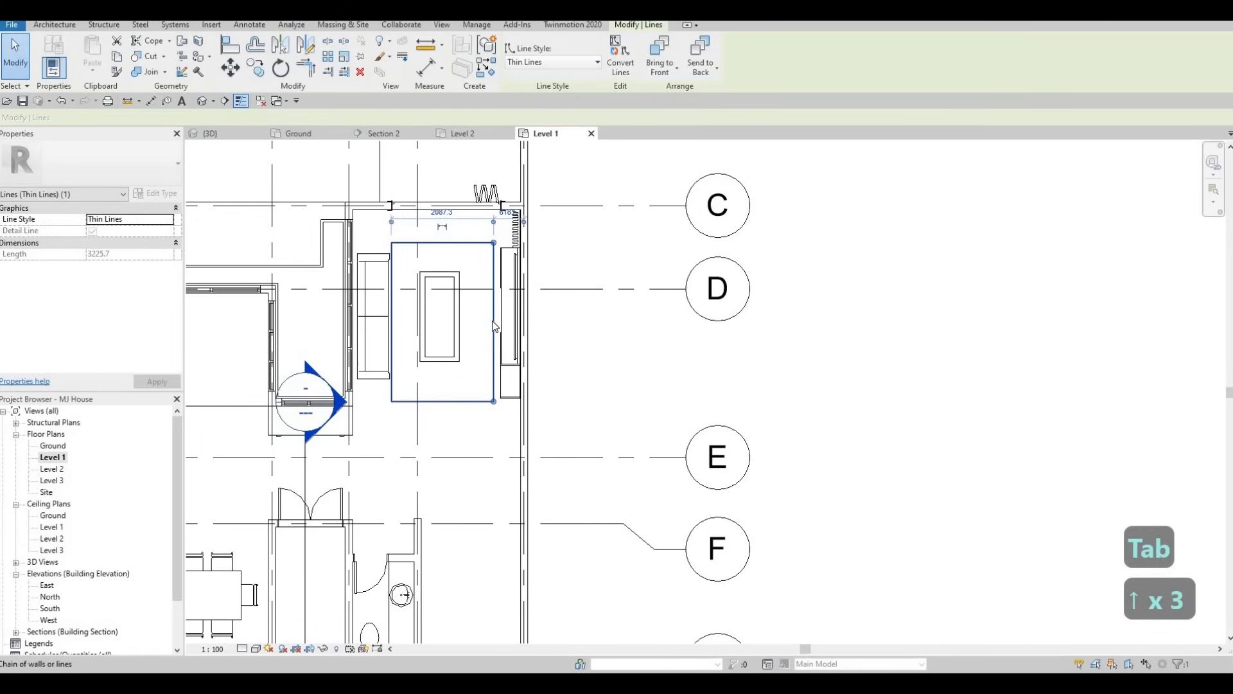
key("Escape")
key("Escape")
Select the rectangle's whole chain of four lines and nudge it slightly up around the coffee table
left_click(495, 327)
key("Tab")
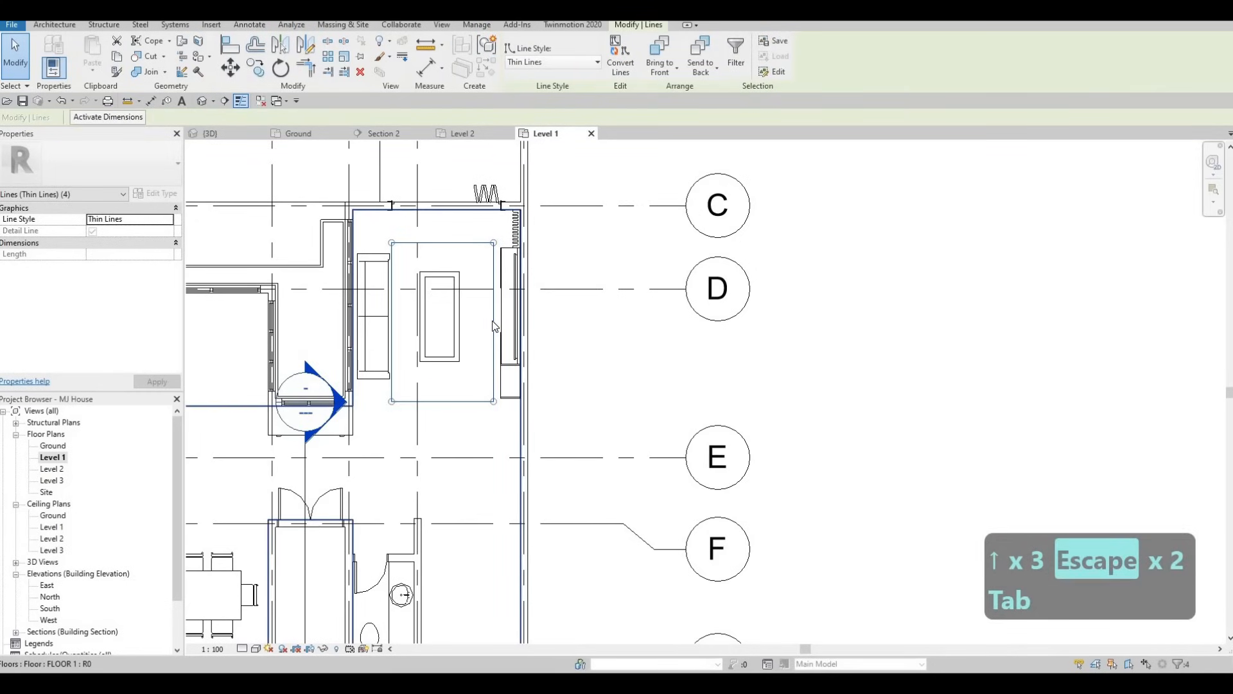
key("Up")
key("Up")
key("Up")
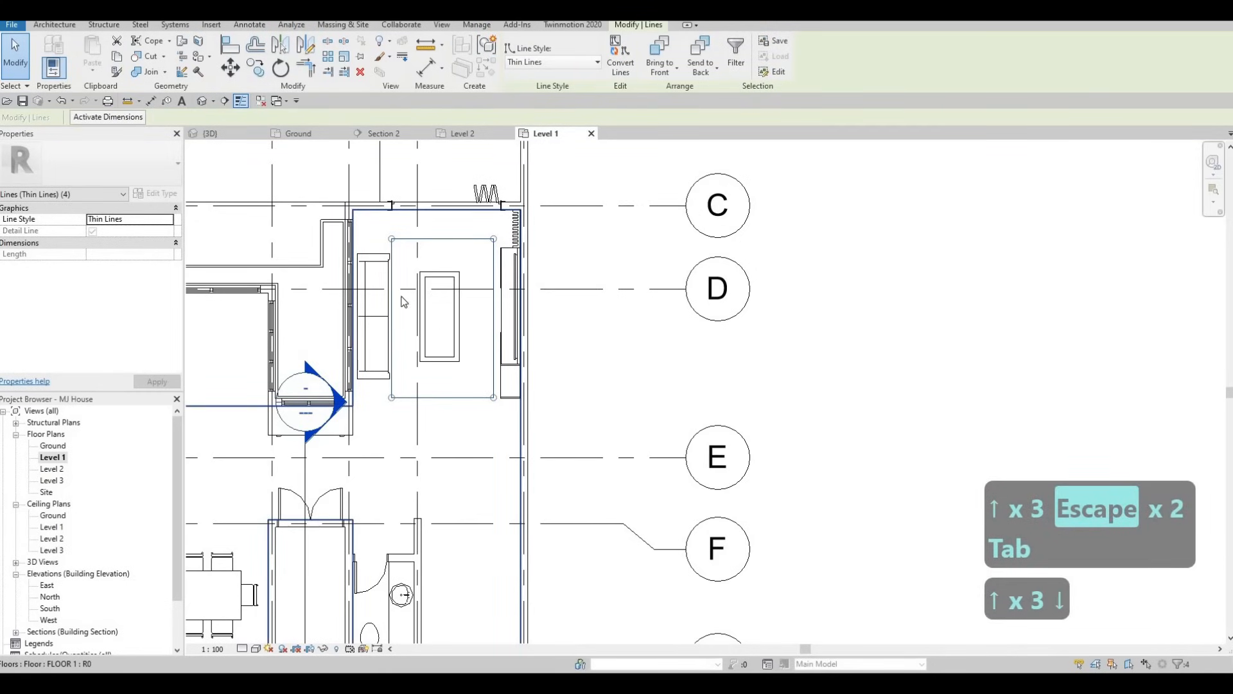
Deselect the rug rectangle, nudge the sofa up one increment, and deselect it
key("Escape")
left_click(385, 313)
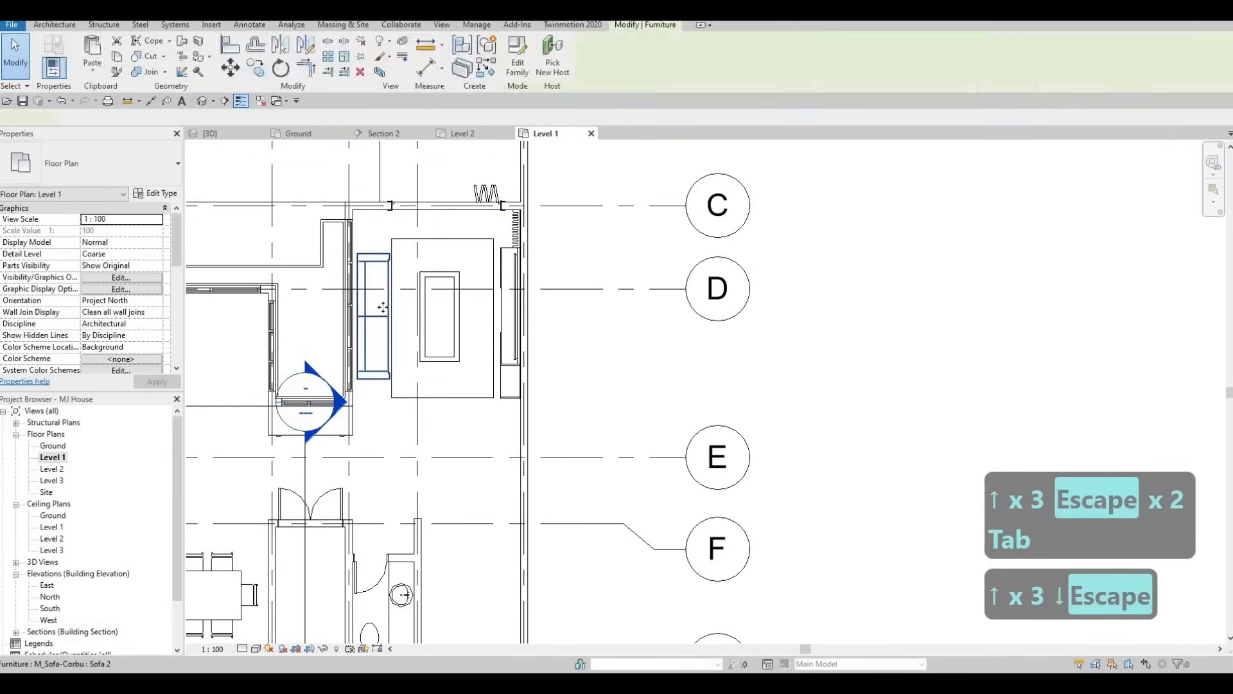
key("Up")
key("Escape")
key("Escape")
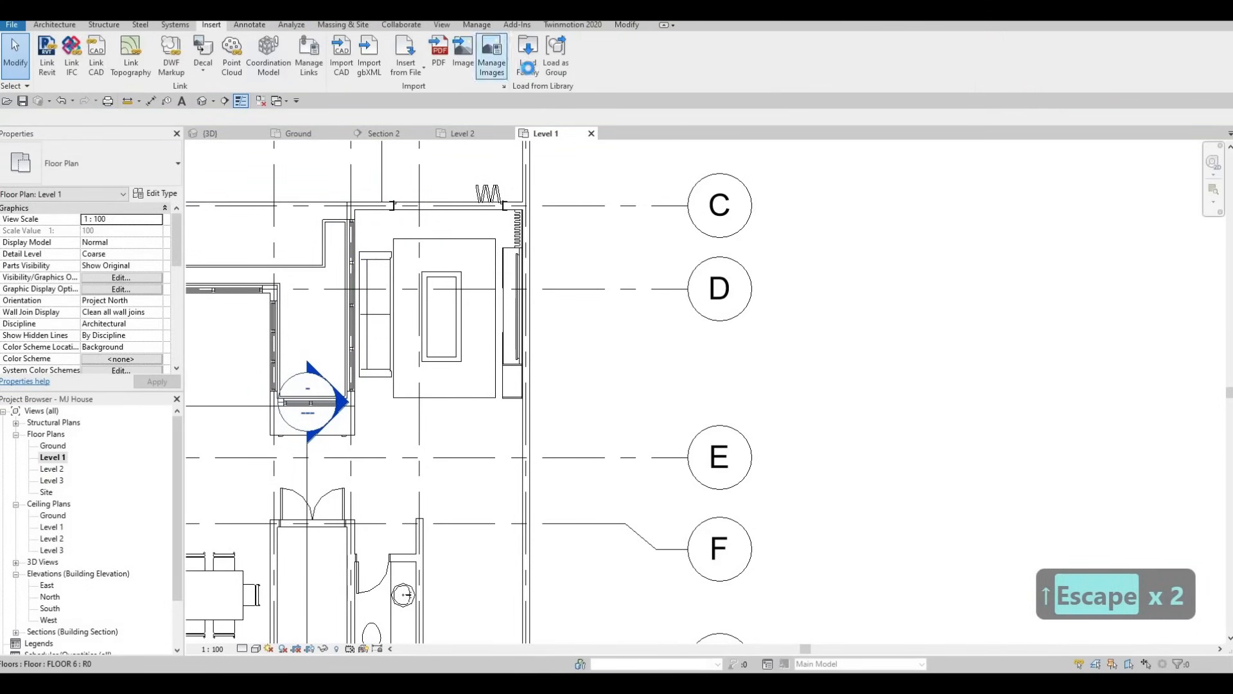
Start loading a family and browse up from the appliance folders to the Canada metric library folder
left_click(527, 58)
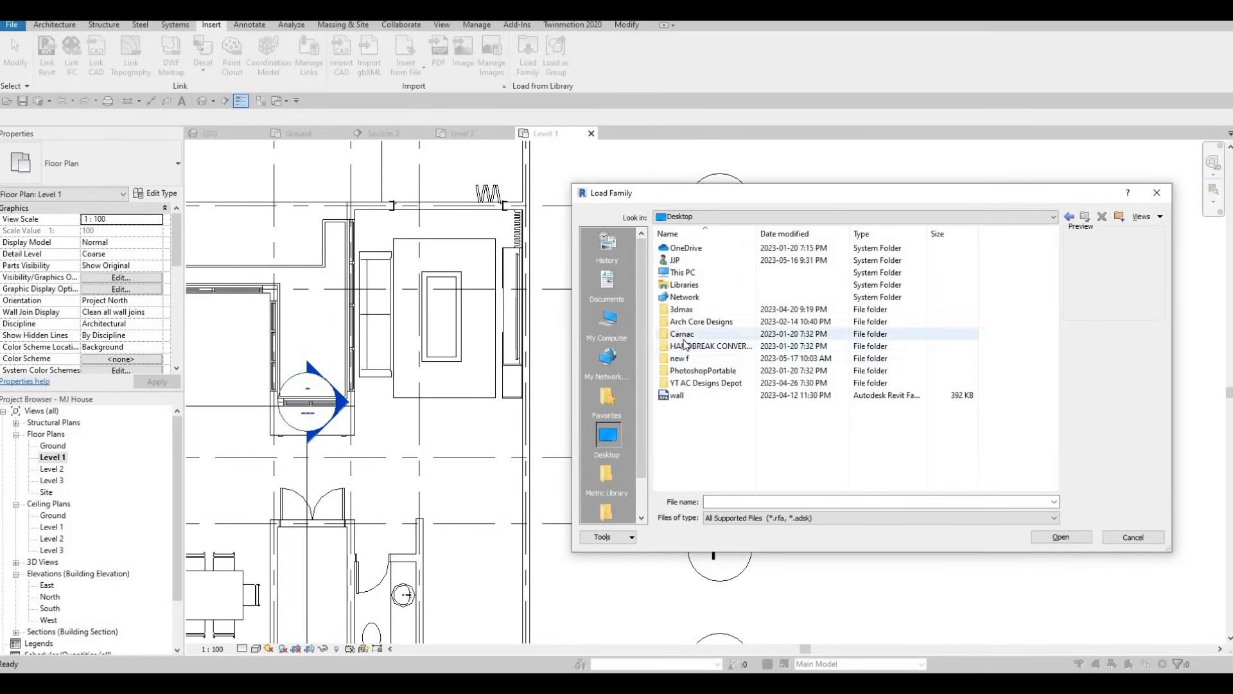
key("Escape")
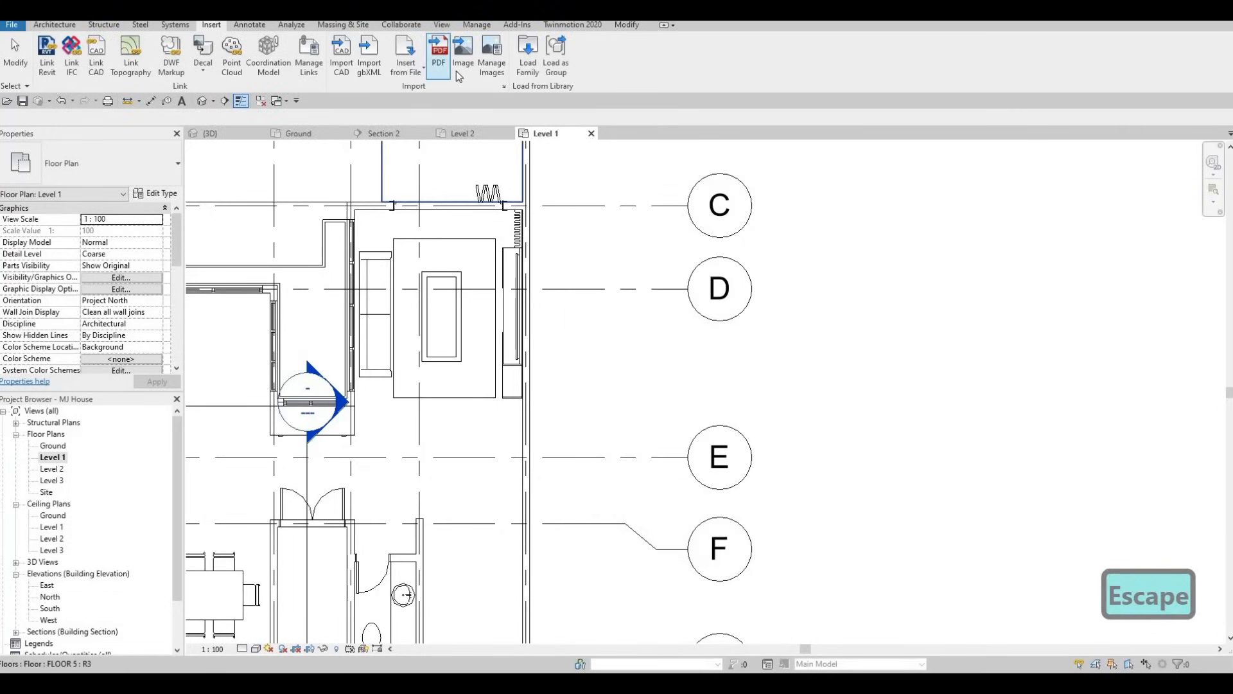
left_click(527, 60)
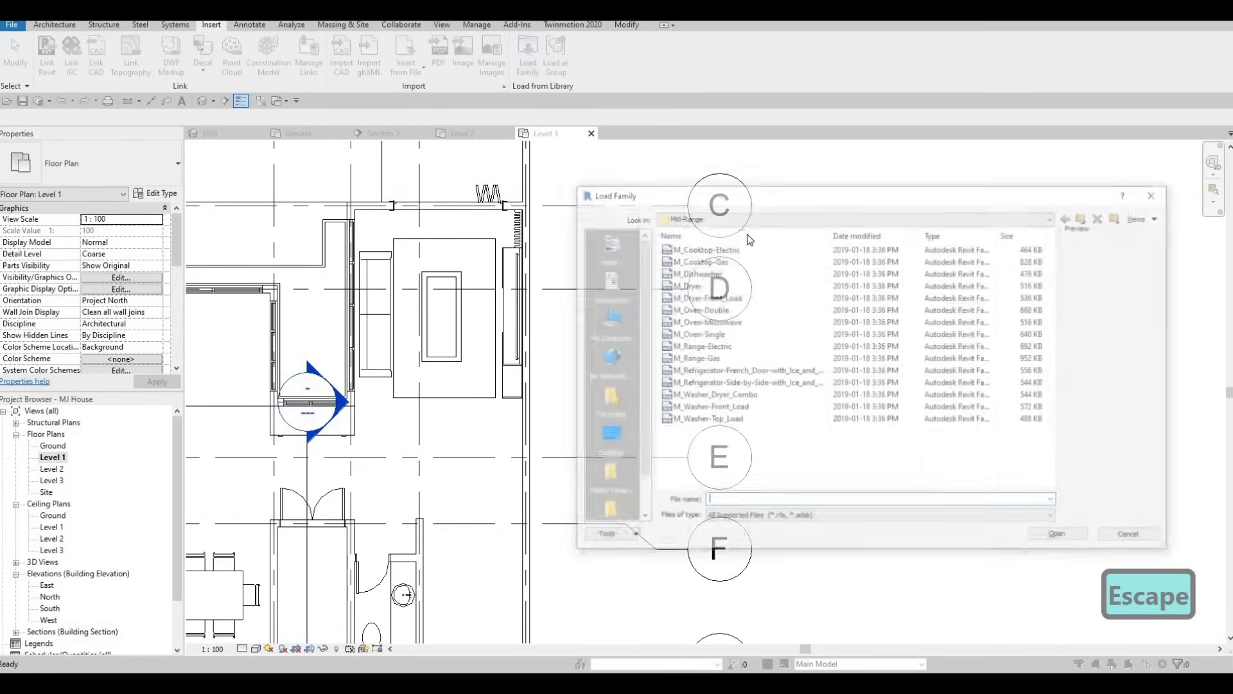
left_click(1091, 219)
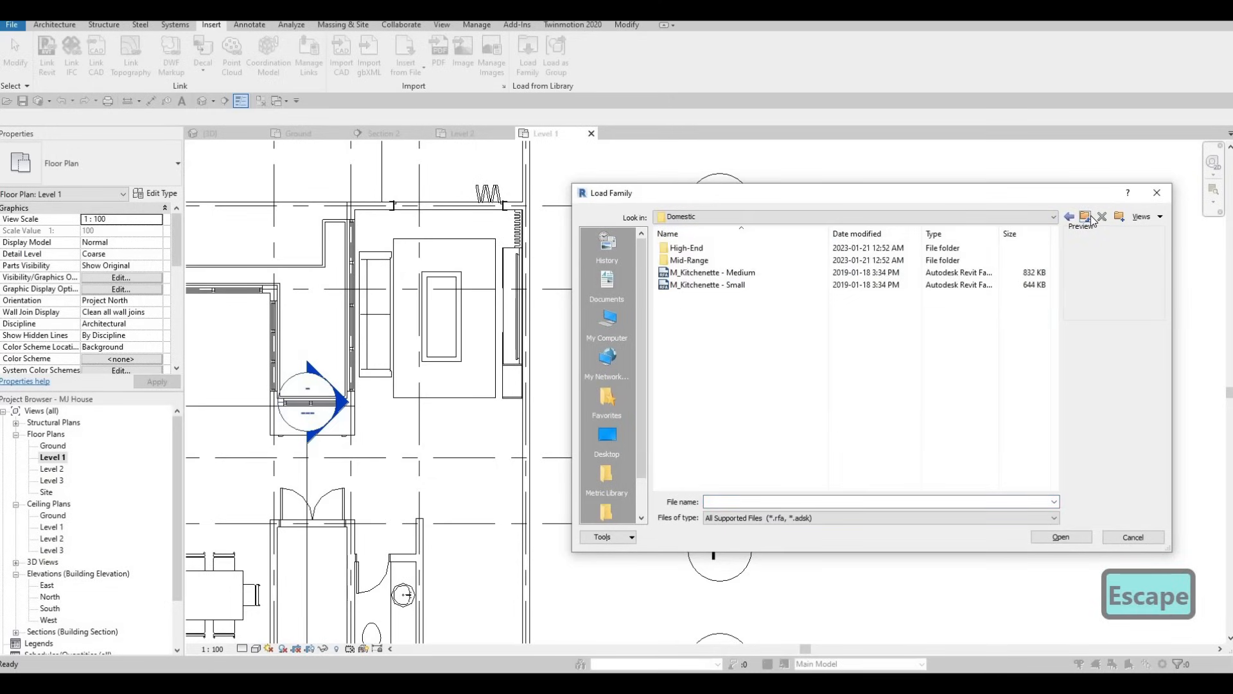
left_click(1091, 219)
key("BackSpace")
scroll(707, 405, "down", 8)
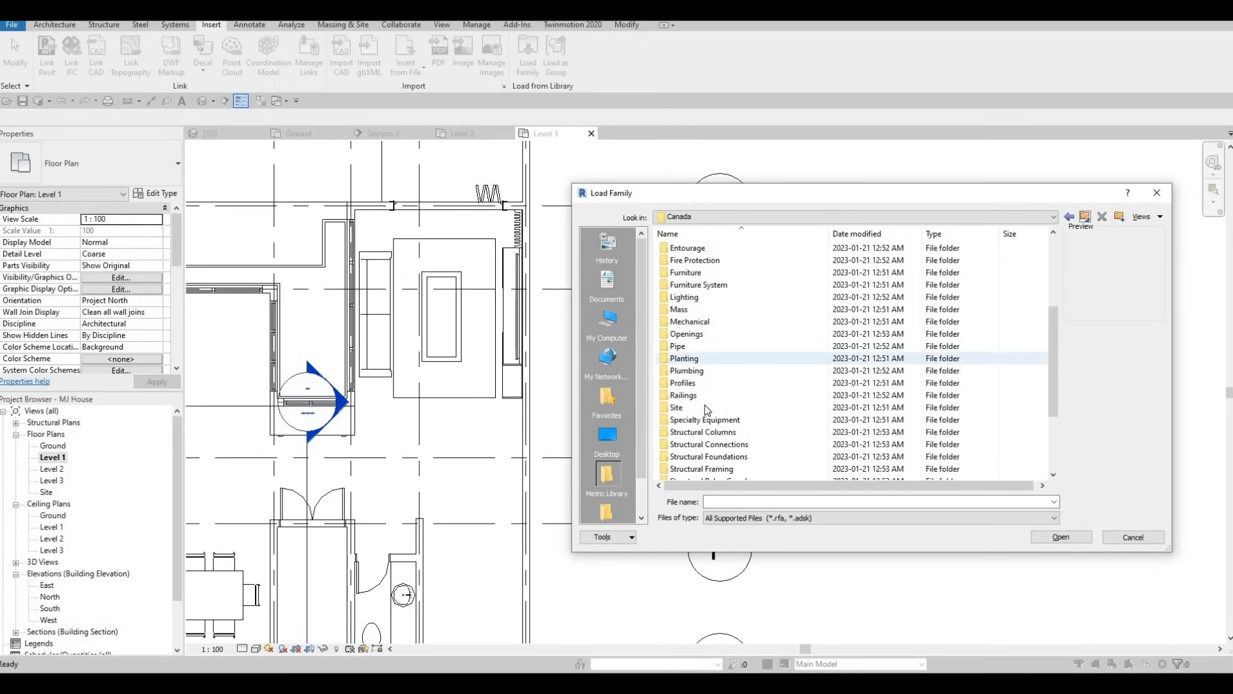
scroll(713, 421, "up", 2)
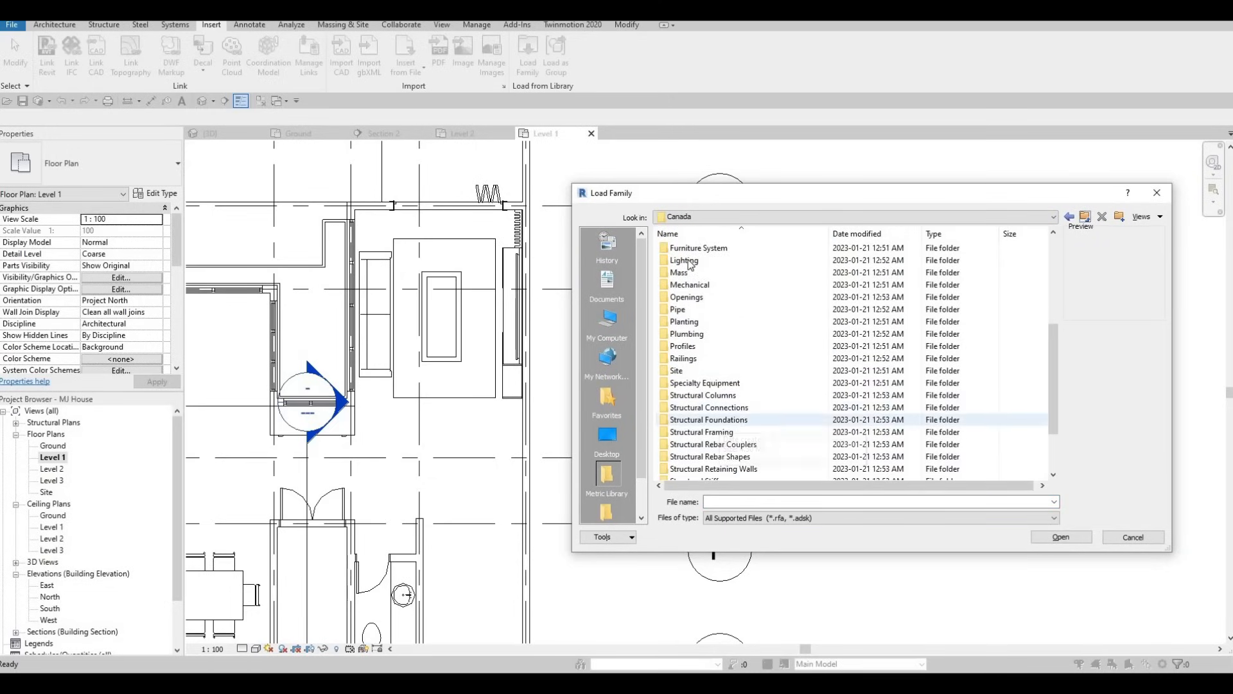
Load the family M_Floor Lamp - Arm Extension from the library's Lighting > Architectural > Internal folder
double_click(693, 260)
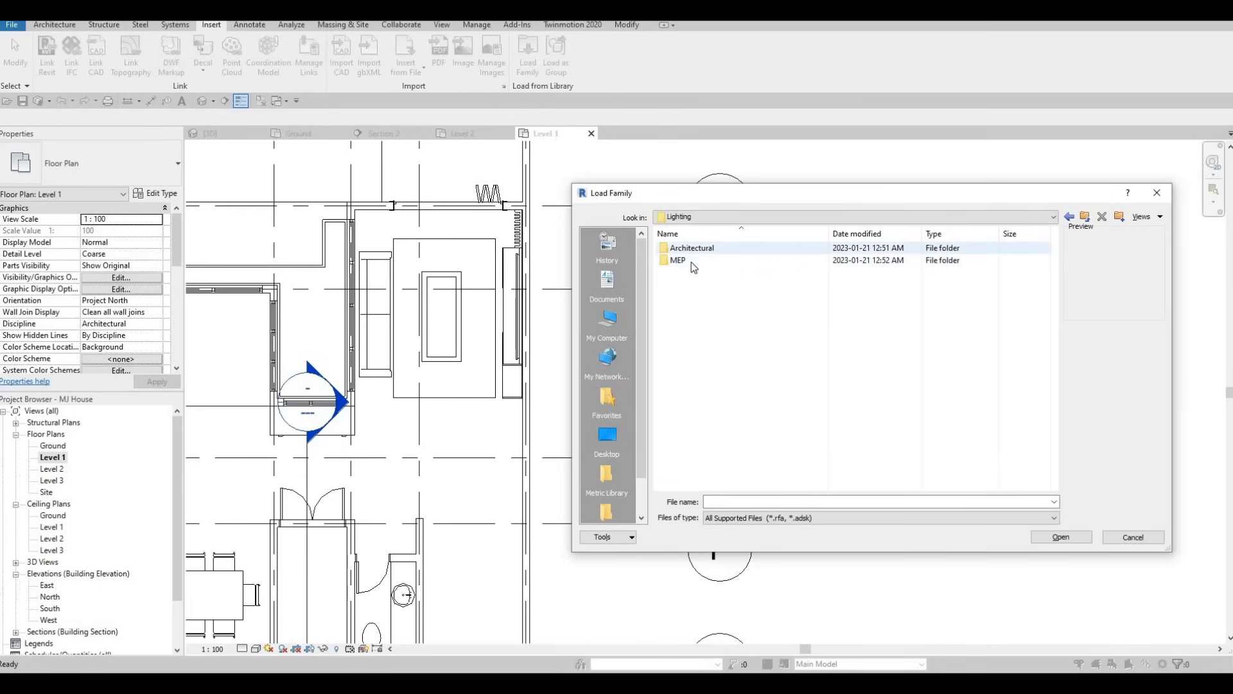
double_click(693, 251)
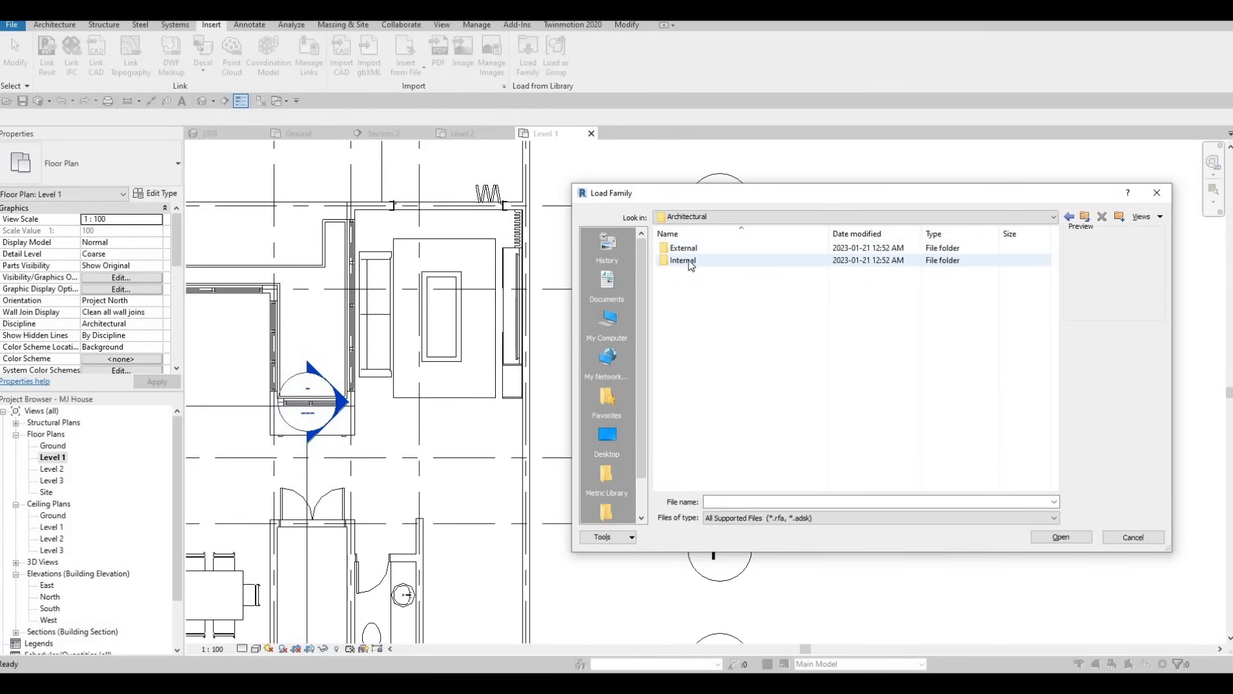
double_click(685, 261)
scroll(723, 360, "down", 2)
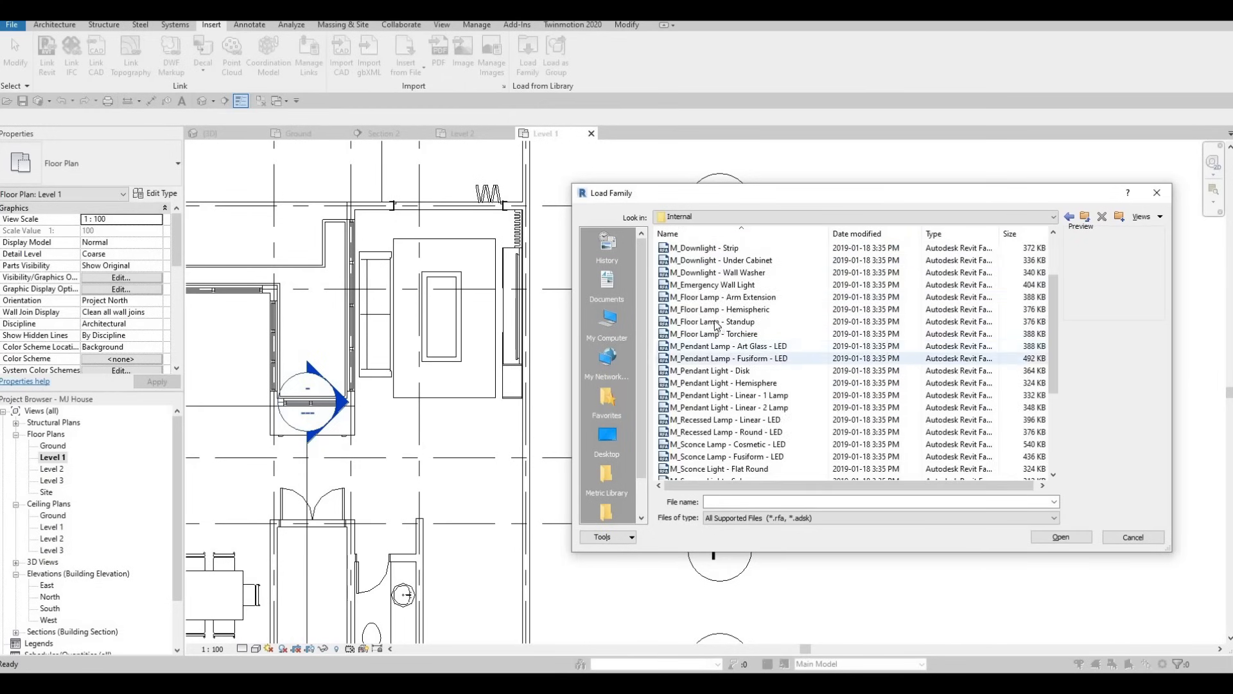
left_click(720, 318)
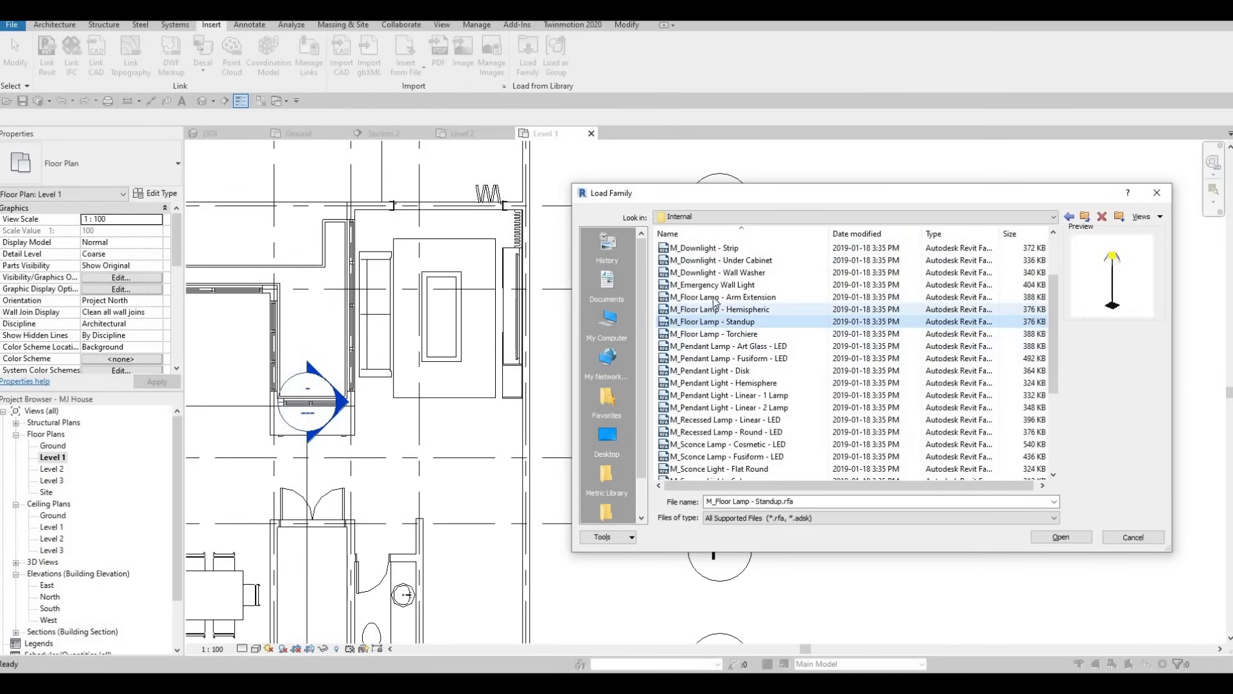
left_click(714, 299)
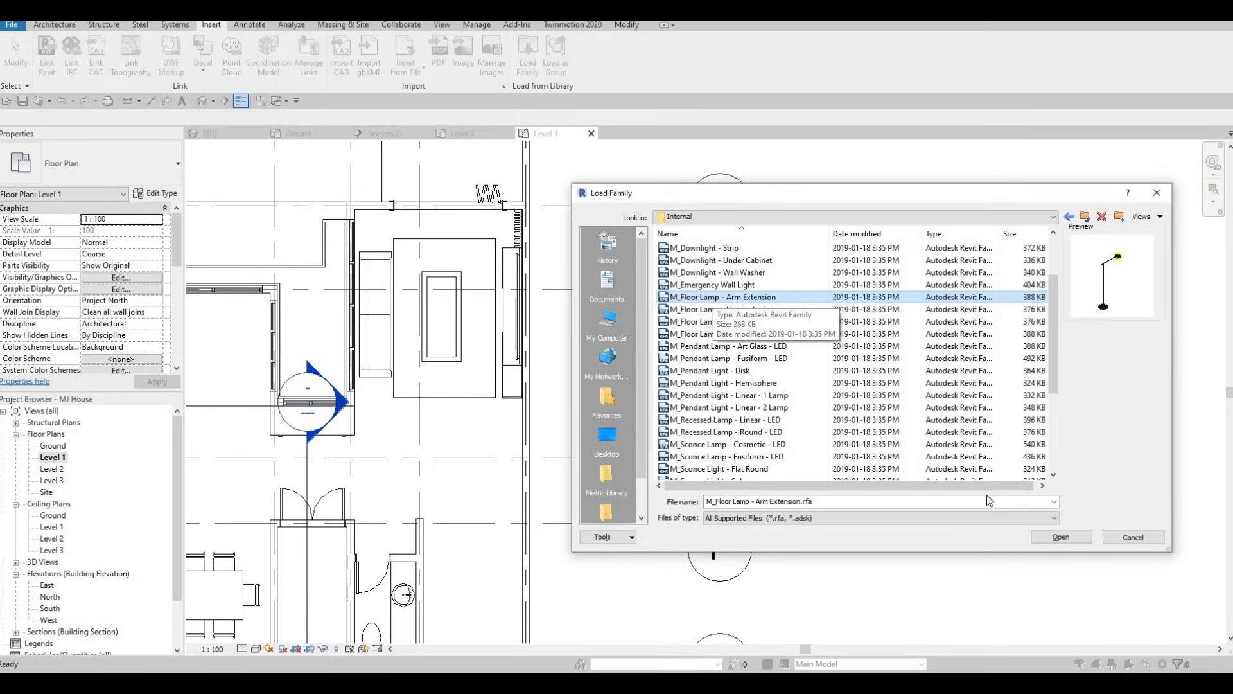
key("Return")
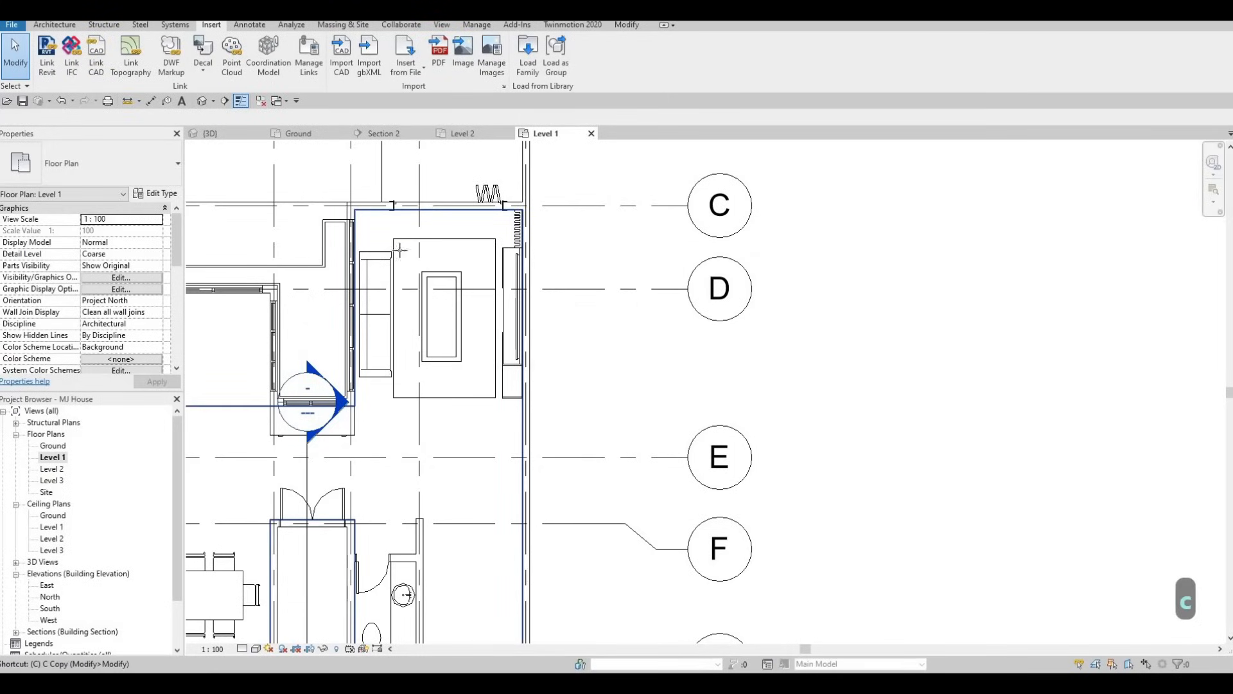
Place an M_Floor Lamp - Arm Extension, 100W - 120V, rotated diagonally at the double doors, and end the placement
key("c")
key("m")
scroll(361, 232, "up", 1)
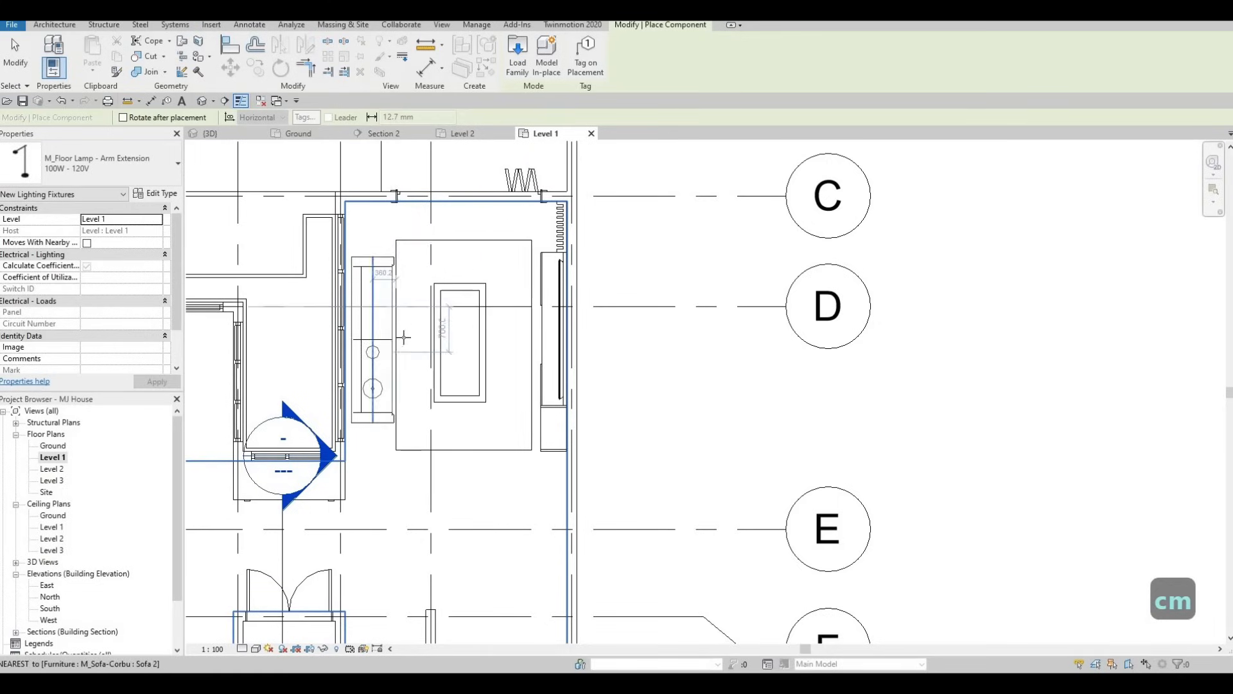
middle_click_drag(358, 437, 426, 300)
scroll(425, 292, "down", 1)
middle_click_drag(432, 404, 458, 318)
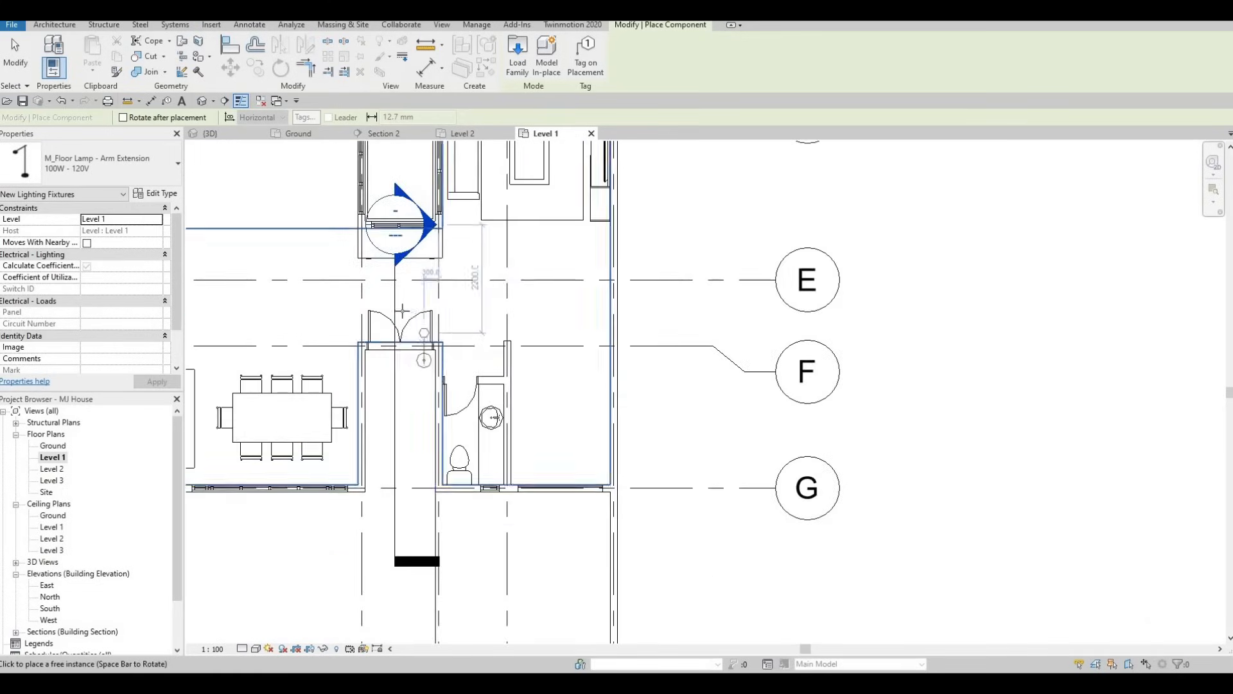
scroll(403, 310, "up", 2)
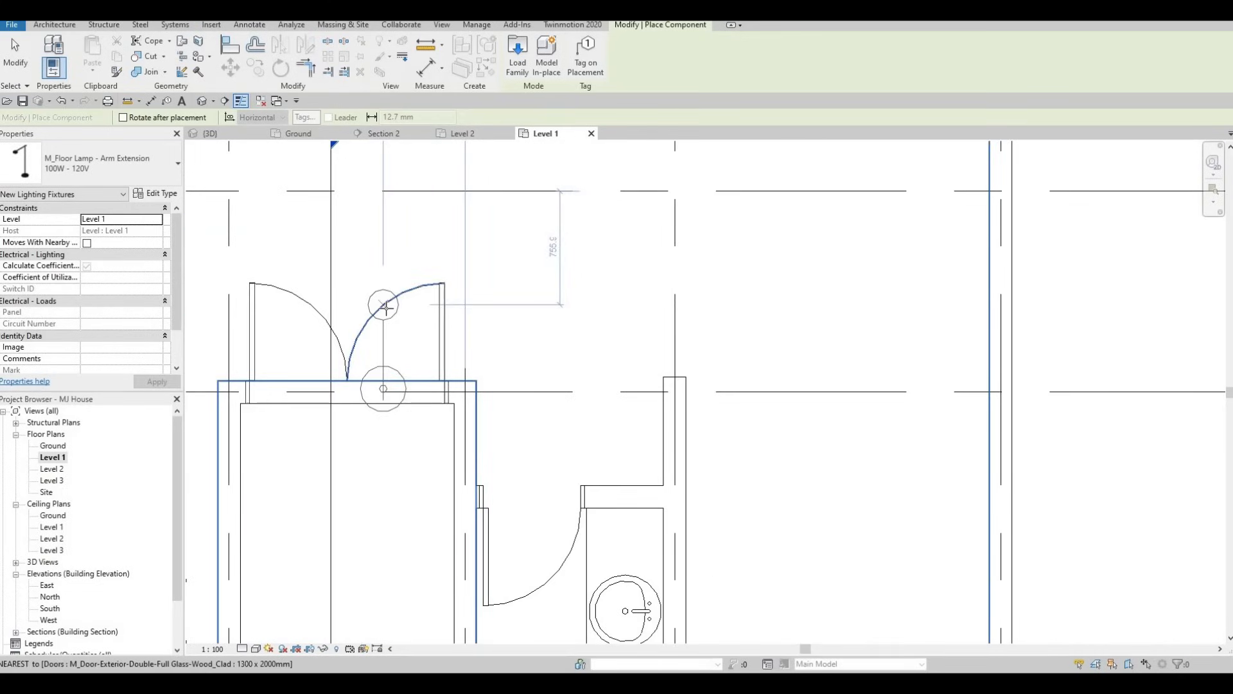
key("space")
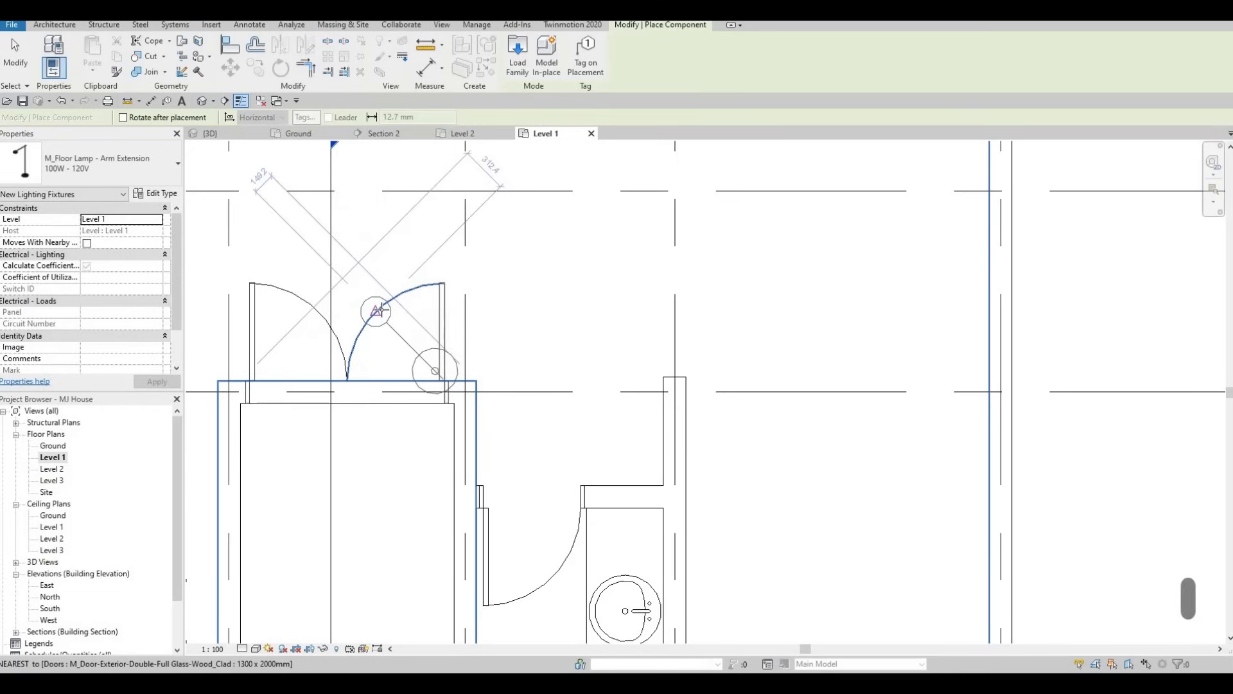
left_click(379, 309)
key("Escape")
key("Escape")
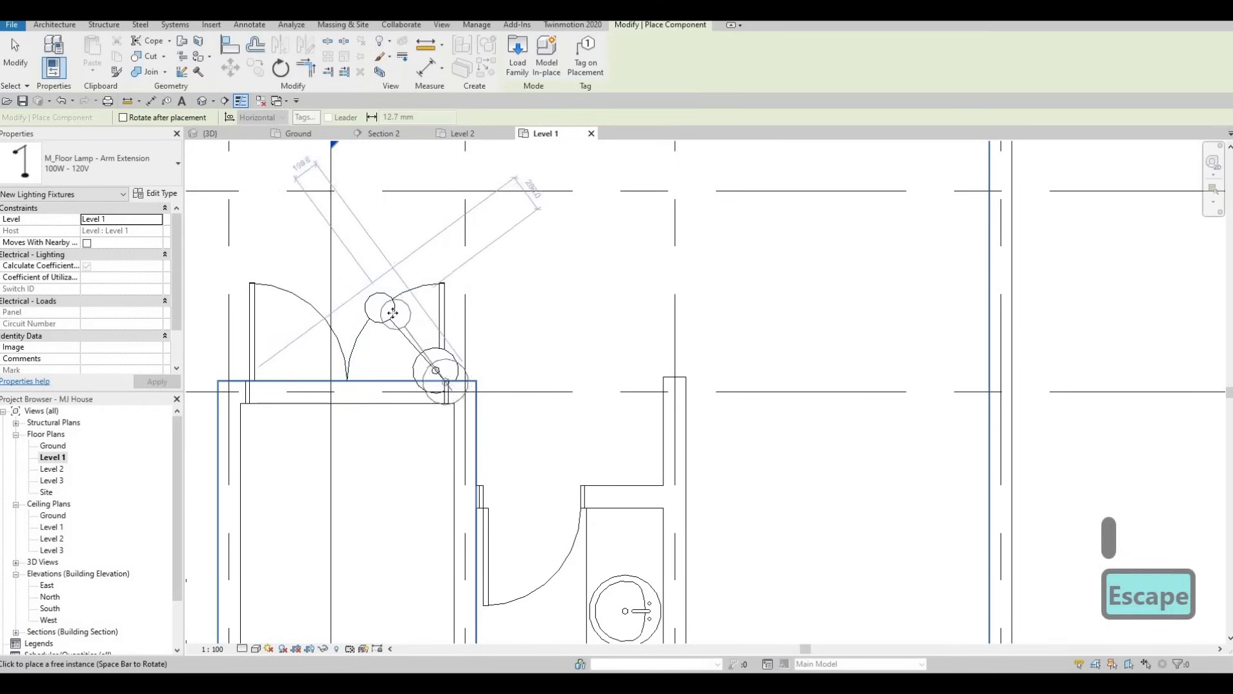
Select the floor lamp and move it from the double doors up into the living room near the sofa
left_click(421, 281)
scroll(523, 426, "up", 5)
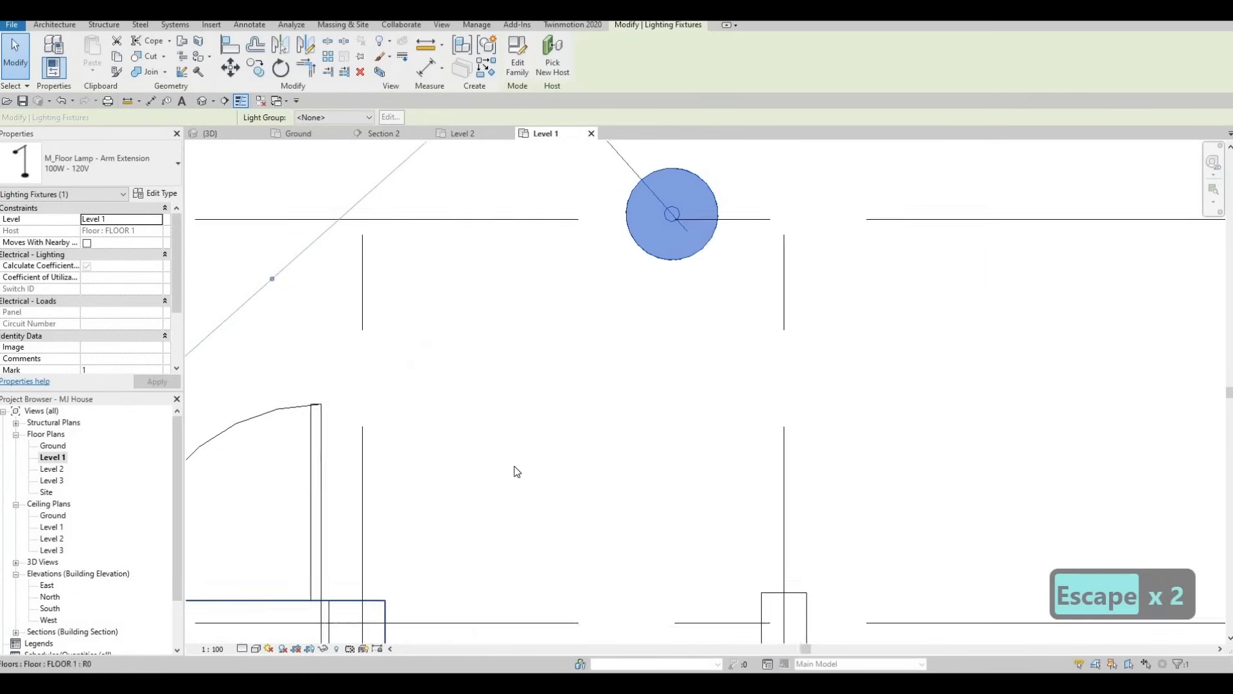
scroll(513, 448, "down", 5)
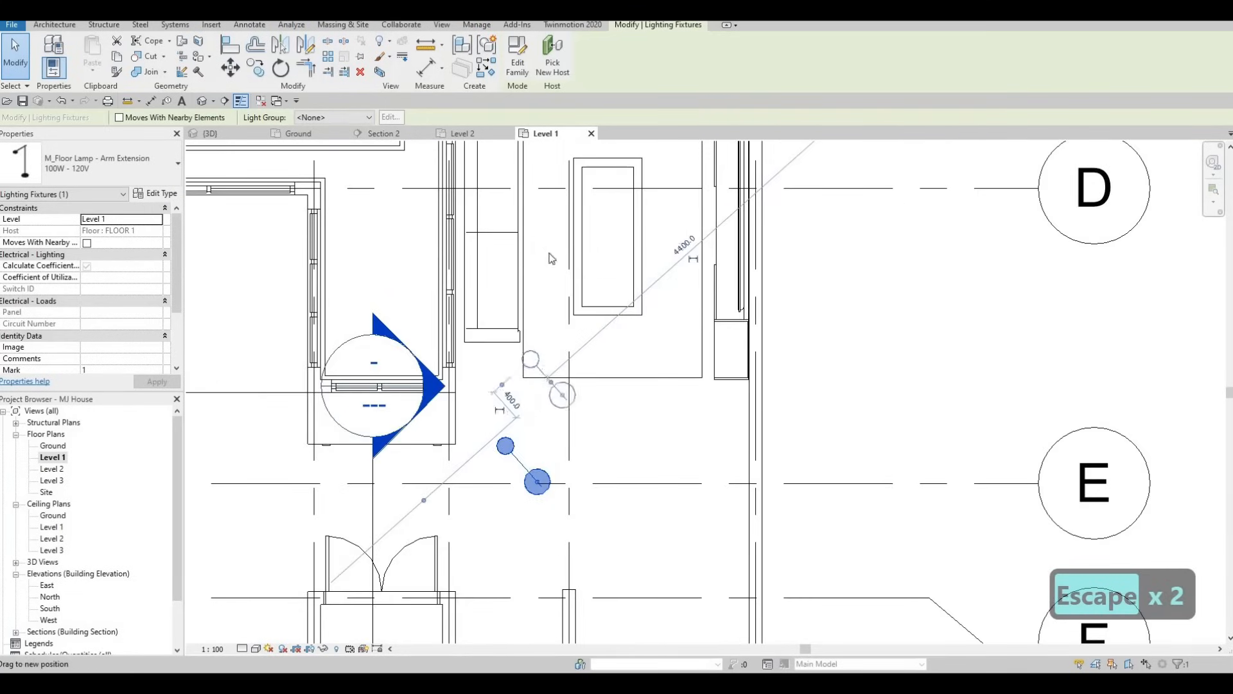
left_click_drag(532, 429, 536, 207)
middle_click_drag(537, 208, 516, 373)
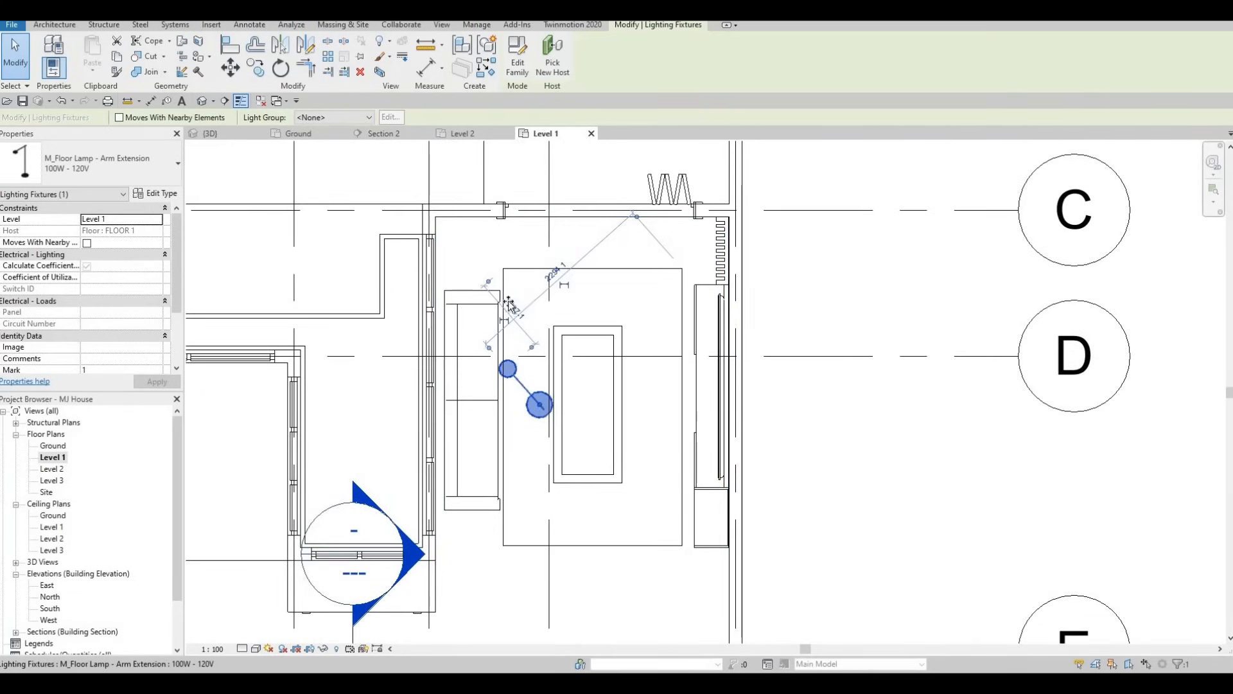
Position the floor lamp in the room's corner just above the sofa, with its base at the rug's corner, and deselect it
left_click_drag(479, 260, 475, 263)
middle_click_drag(485, 379, 487, 448)
key("Escape")
left_click(485, 336)
left_click_drag(485, 330, 482, 309)
key("Escape")
middle_click_drag(476, 336, 469, 314)
scroll(470, 314, "down", 3)
middle_click_drag(472, 484, 449, 416)
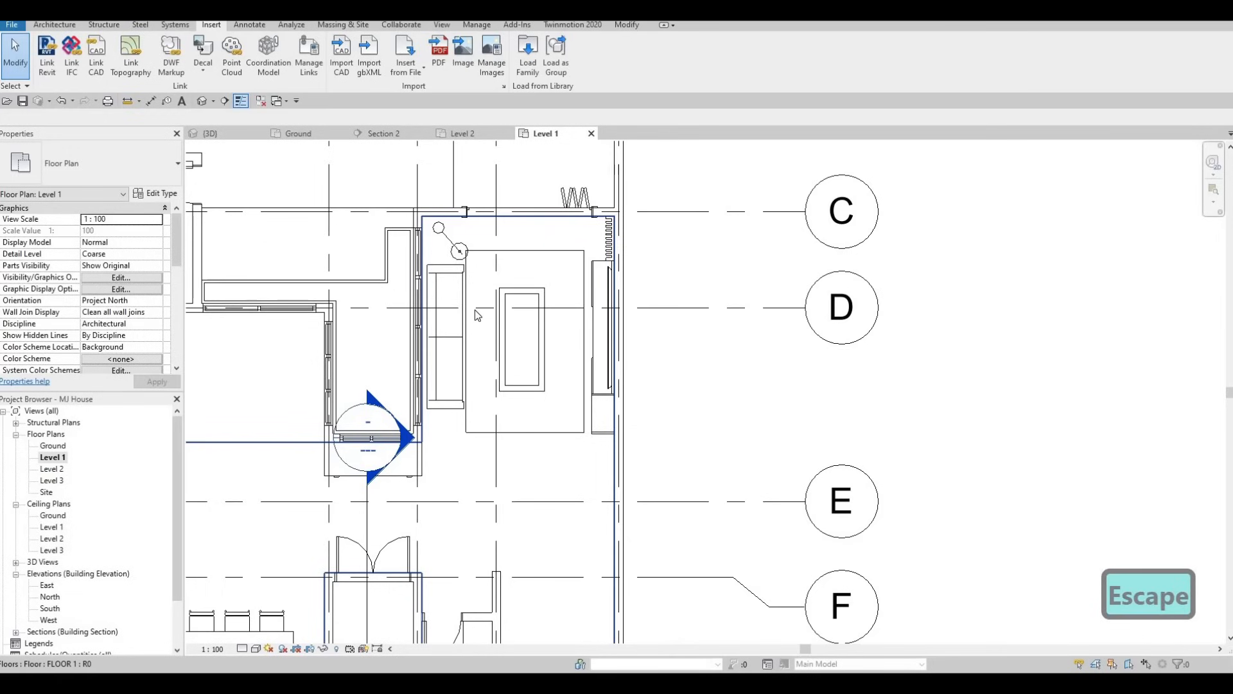
middle_click_drag(474, 309, 467, 380)
scroll(467, 374, "up", 2)
middle_click_drag(479, 322, 488, 296)
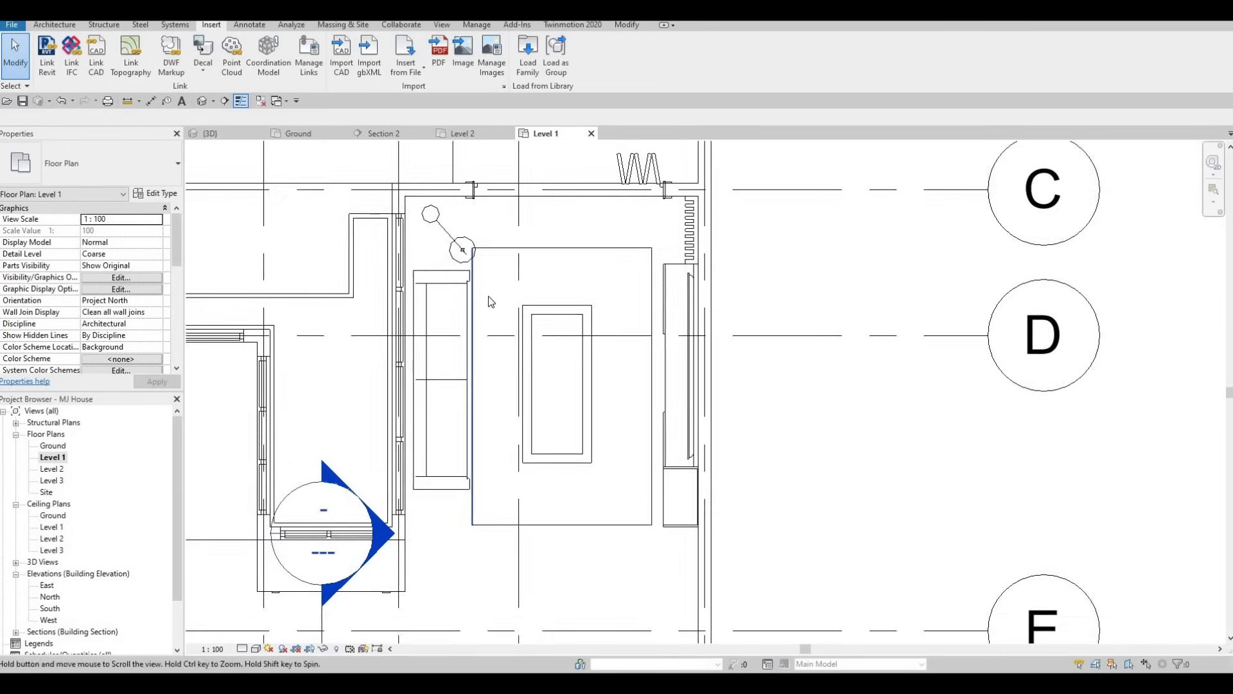
scroll(476, 232, "down", 2)
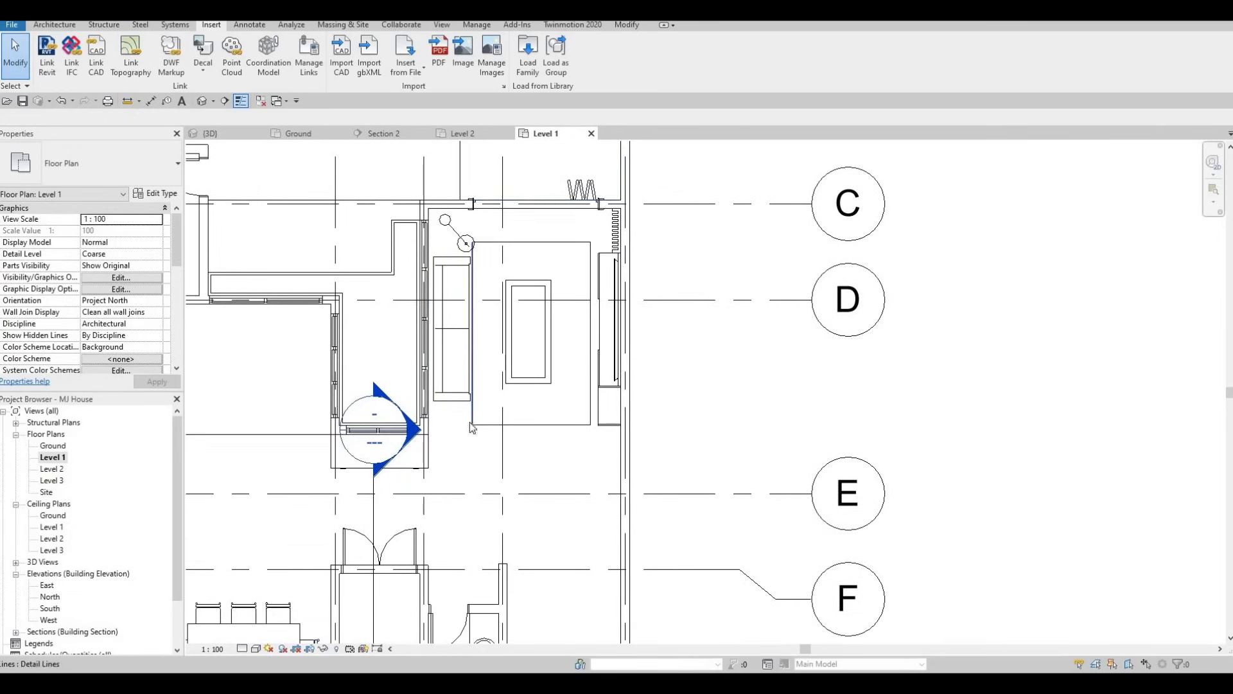
scroll(471, 427, "up", 1)
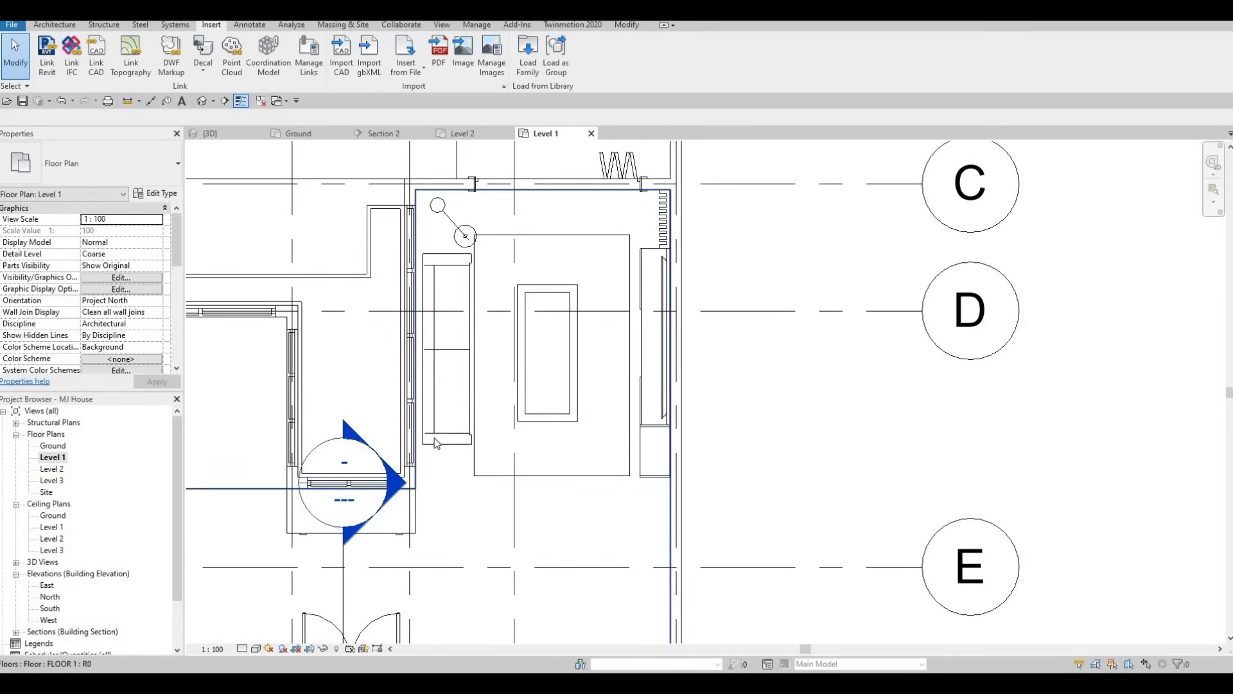
scroll(437, 443, "up", 1)
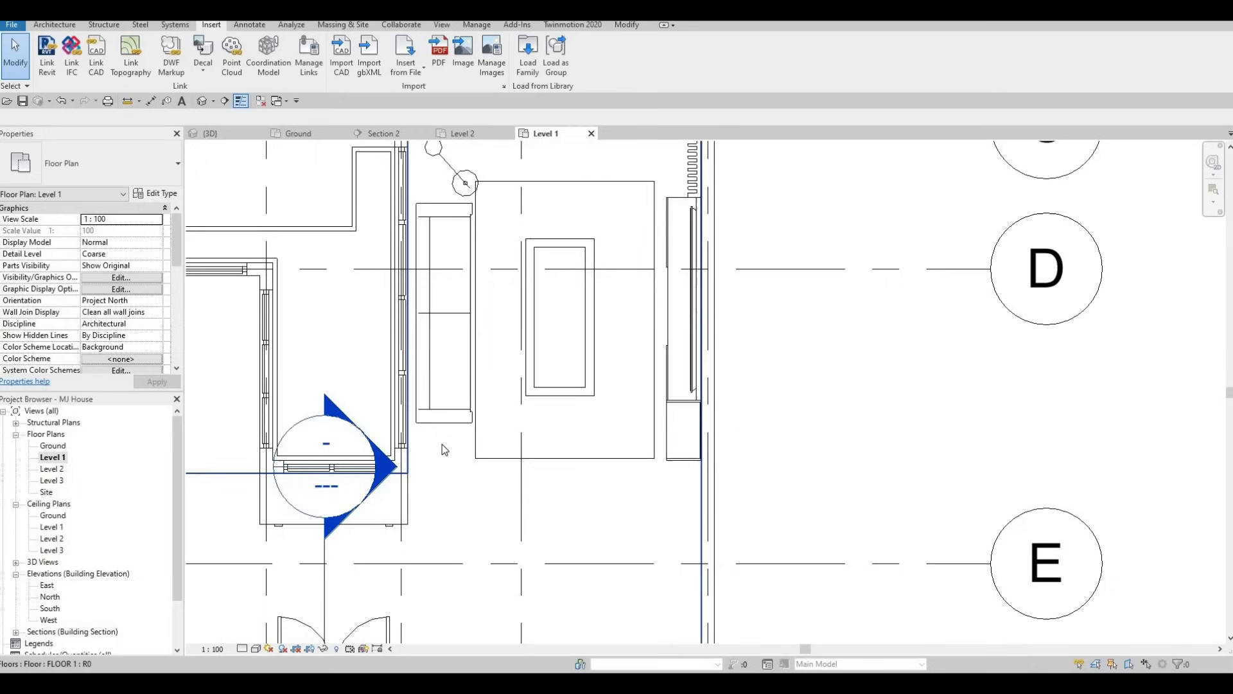
Load the family M_Table-Night Stand from the library's Furniture > Tables folder
left_click(530, 69)
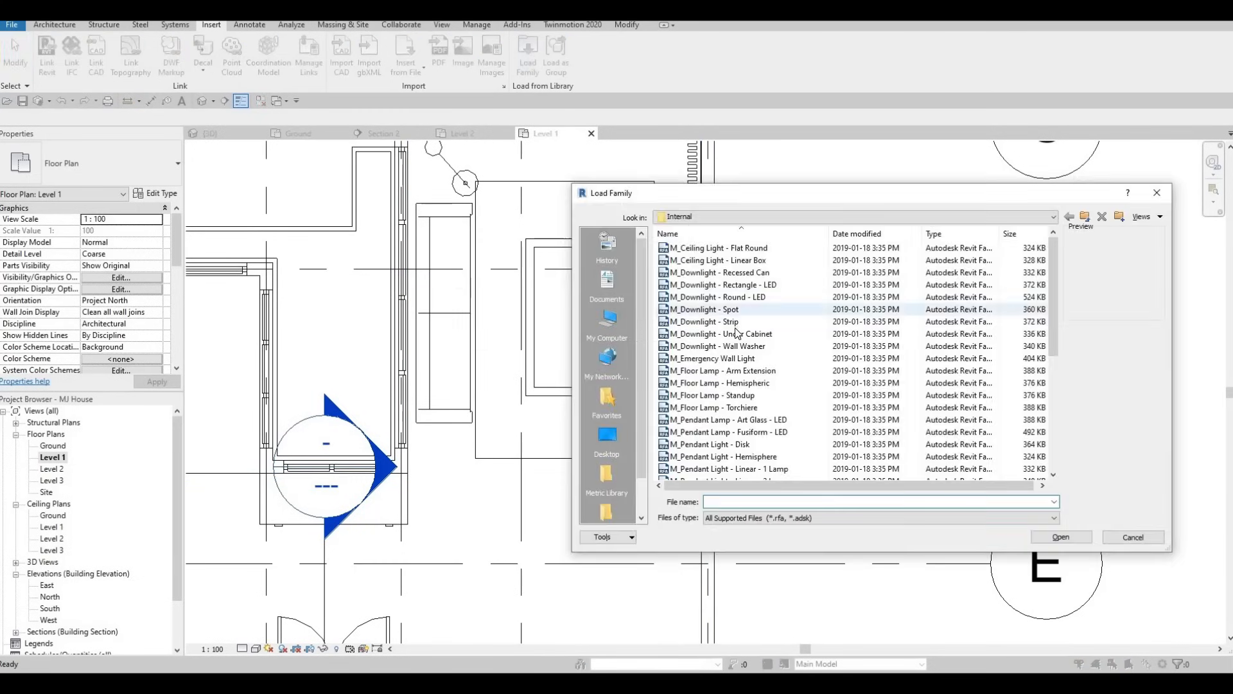
scroll(738, 334, "down", 1)
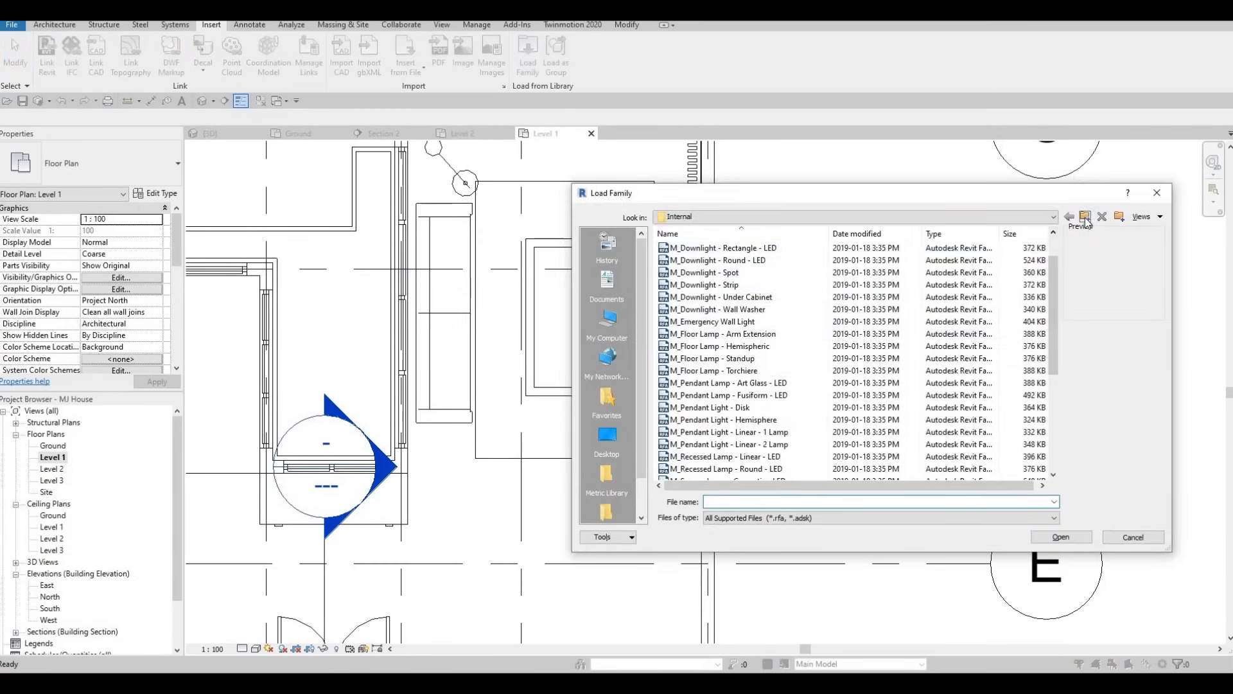
left_click(1085, 217)
left_click(1085, 217)
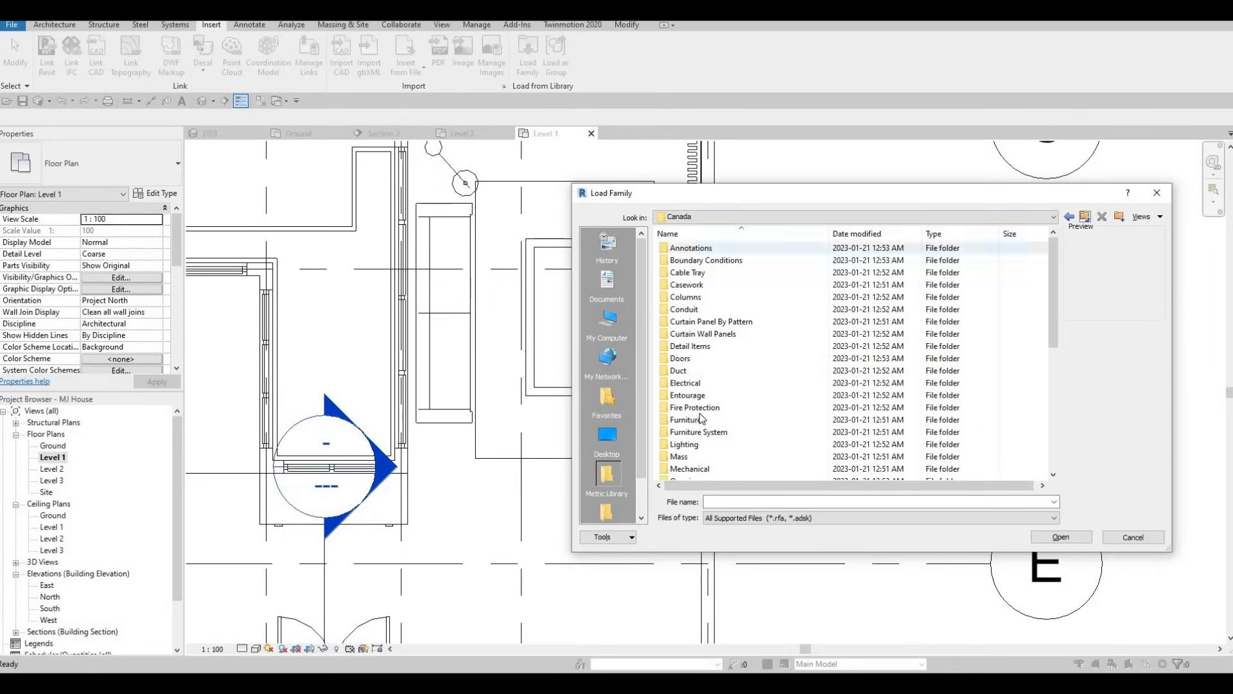
double_click(686, 421)
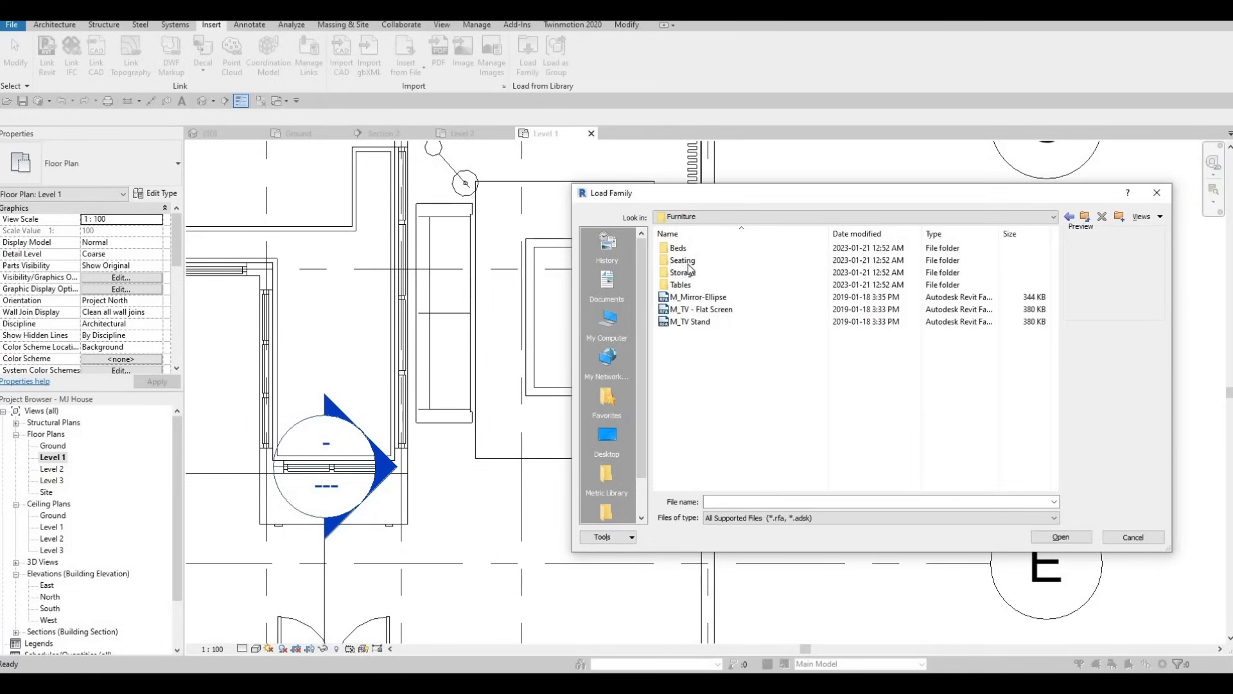
left_click(686, 275)
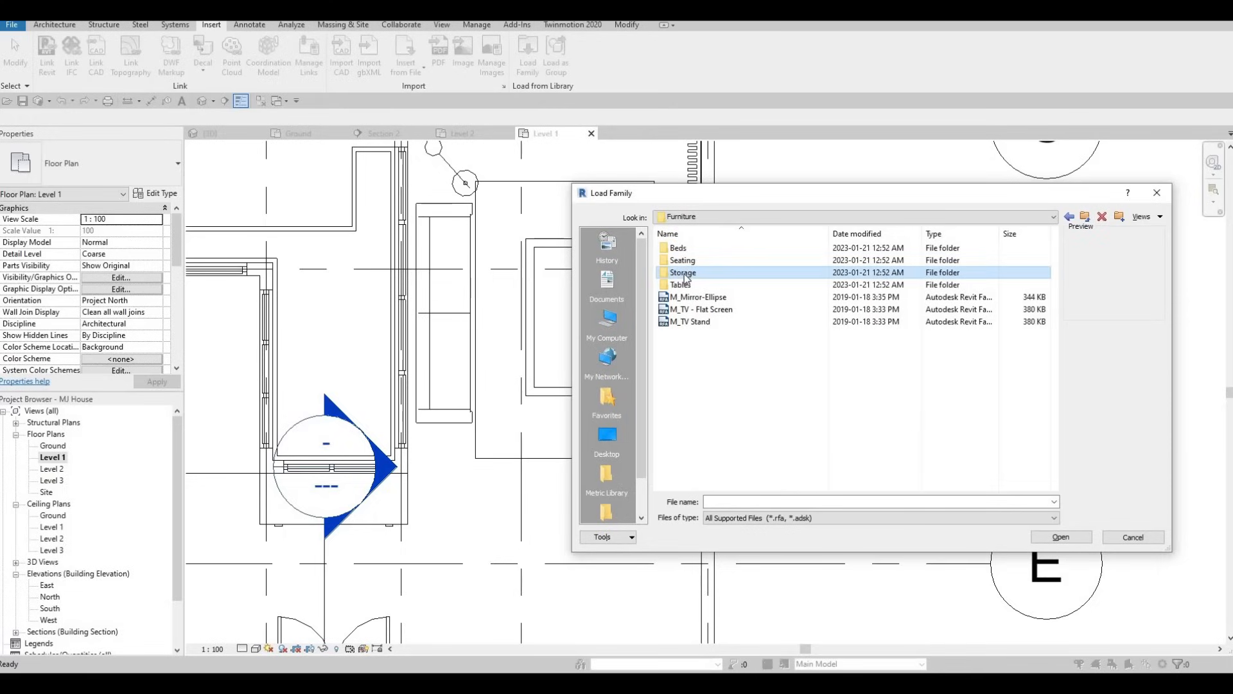
double_click(682, 285)
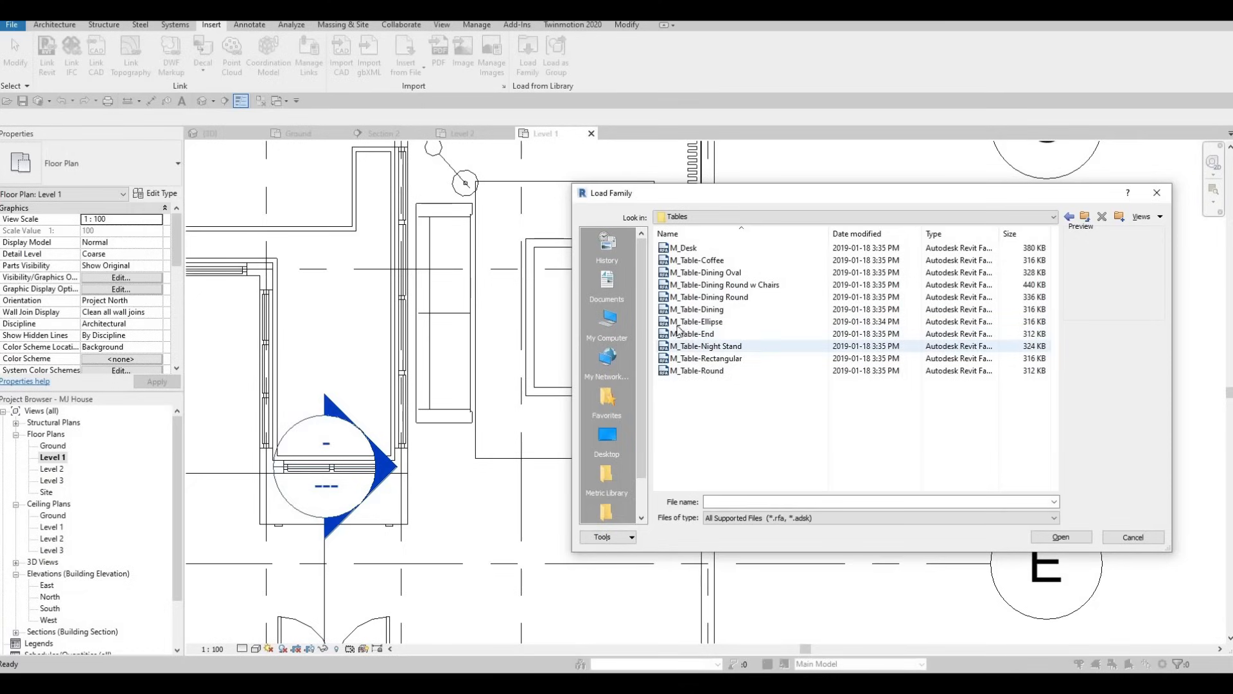
left_click(700, 346)
left_click(1055, 539)
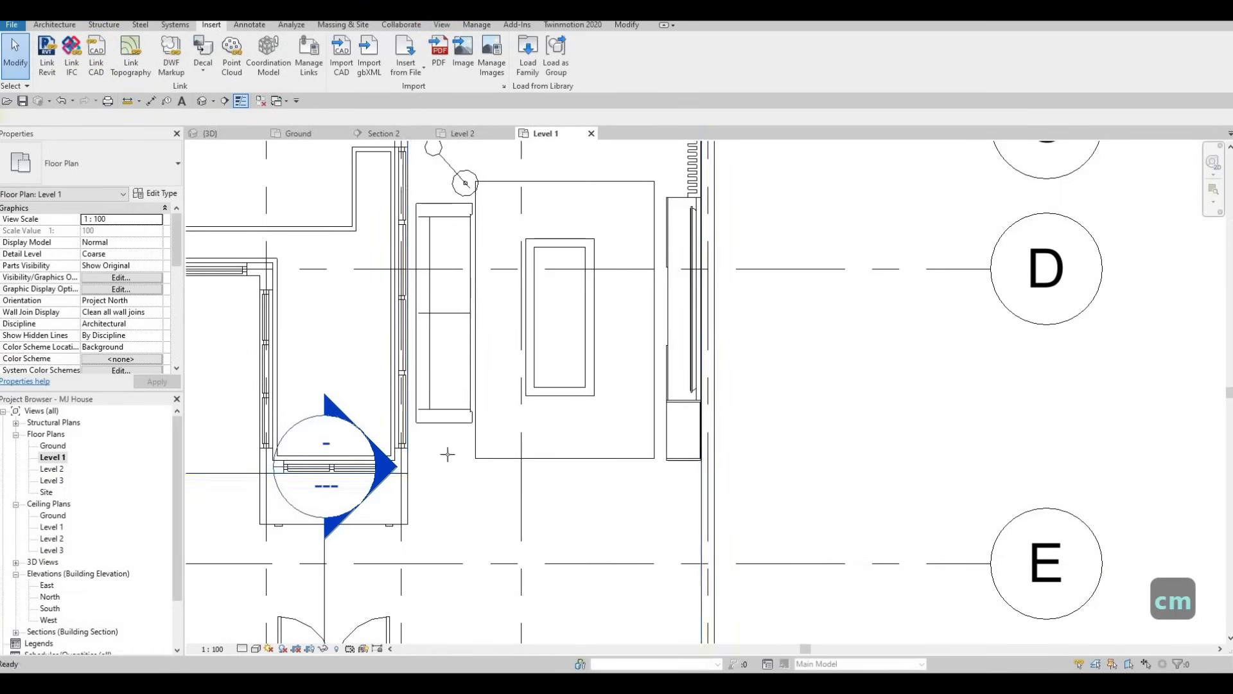
Place an M_Table-Night Stand, 0610 x 0610 x 0762mm, just below the sofa's lower end, and end the placement
scroll(443, 453, "up", 3)
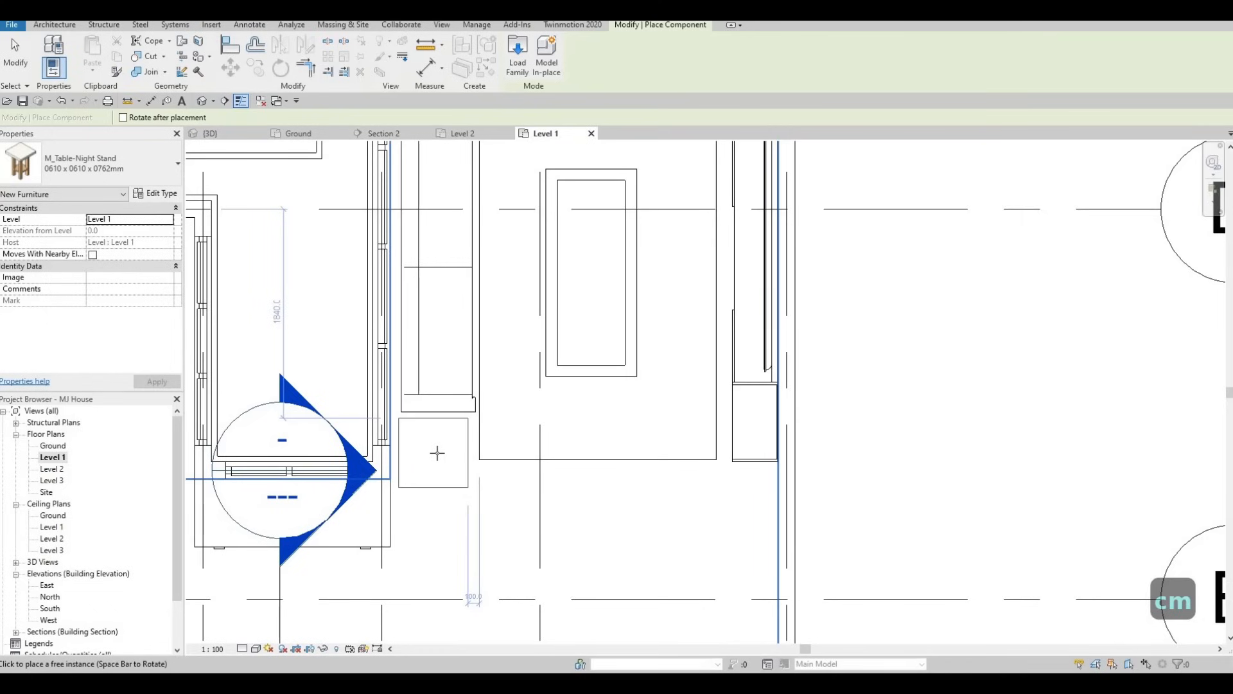
key("Escape")
key("Escape")
scroll(443, 361, "down", 5)
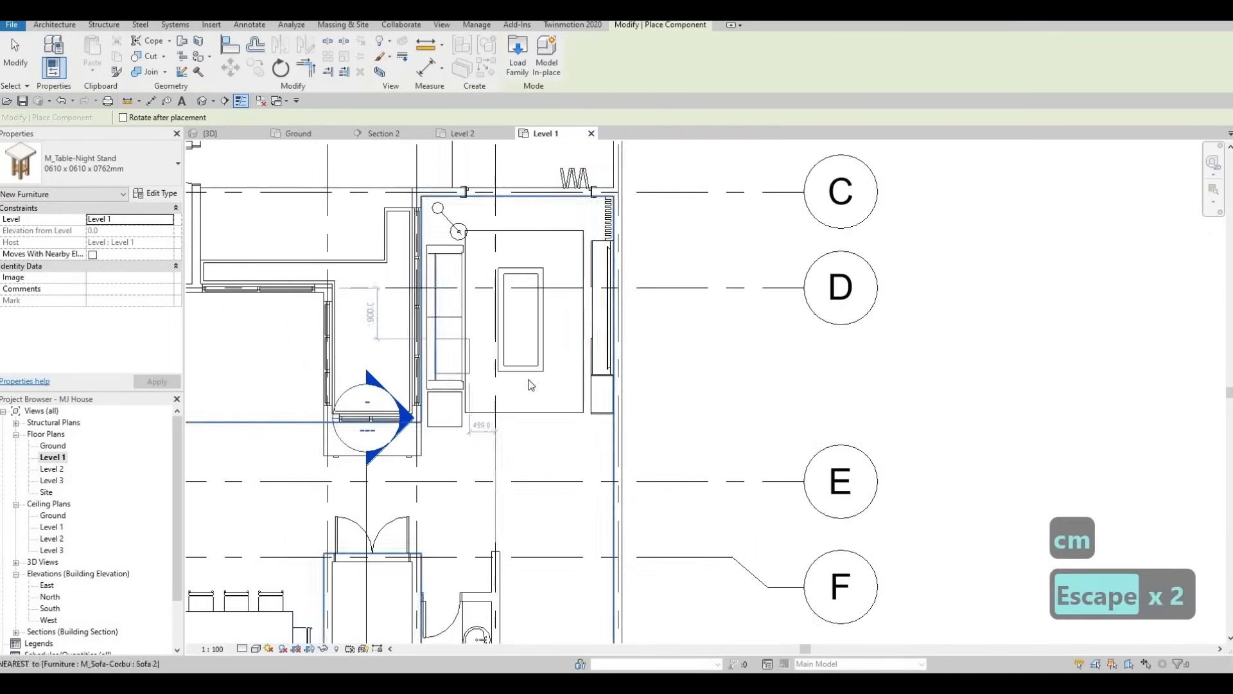
scroll(589, 396, "down", 3)
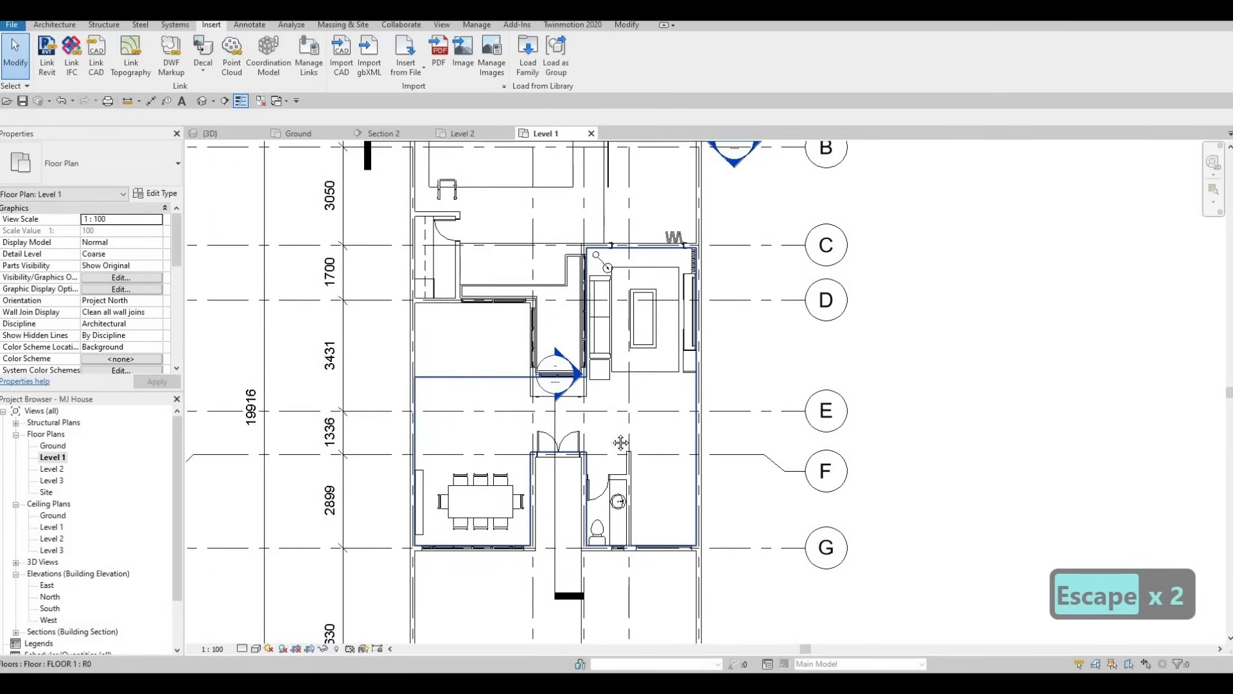
scroll(613, 443, "up", 3)
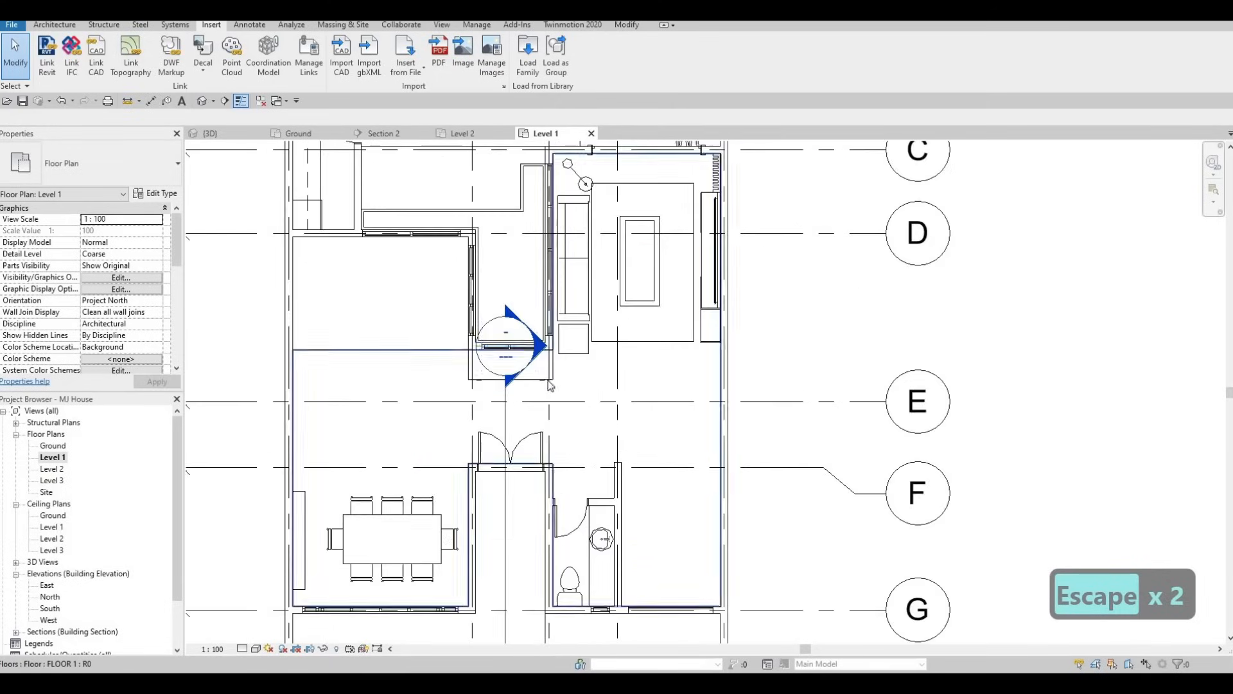
scroll(614, 443, "down", 3)
middle_click_drag(593, 422, 566, 406)
scroll(567, 411, "down", 4)
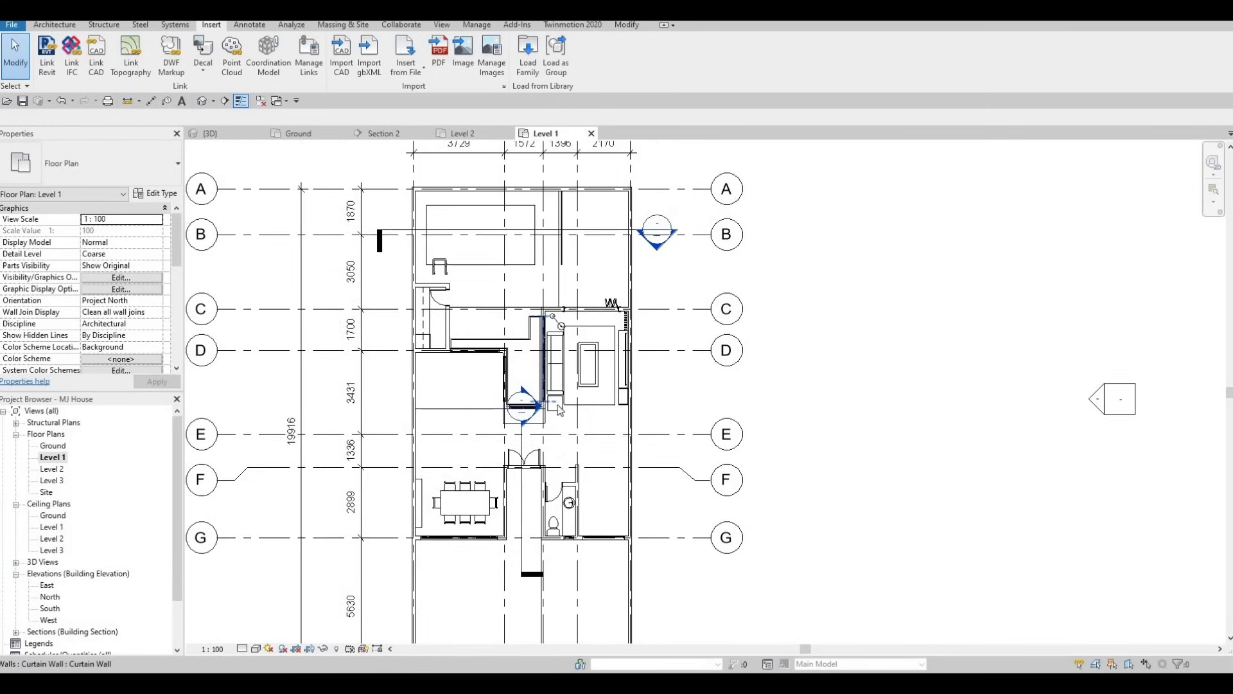